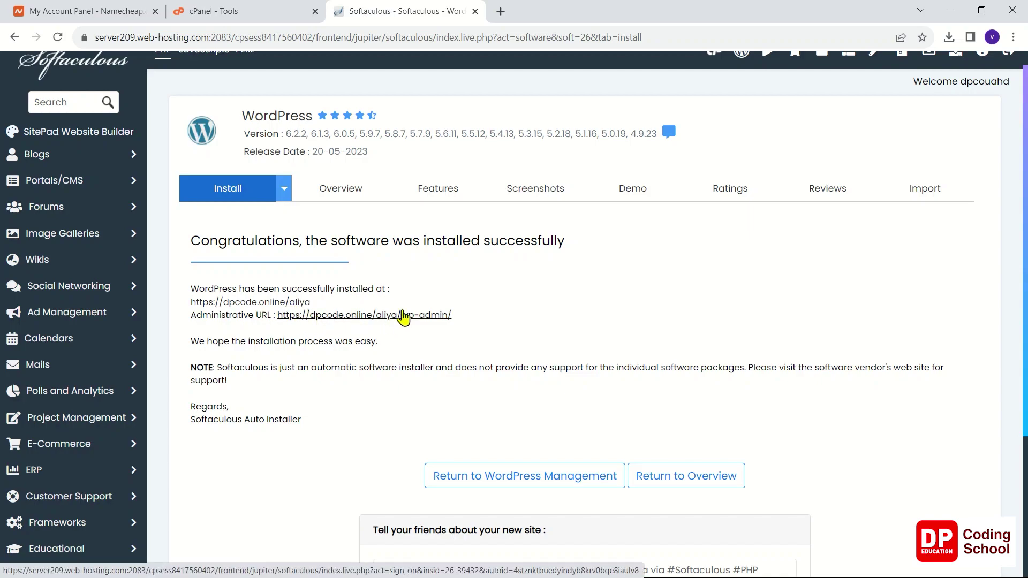
Open the newly installed WordPress site from the Softaculous installation confirmation.
click(346, 321)
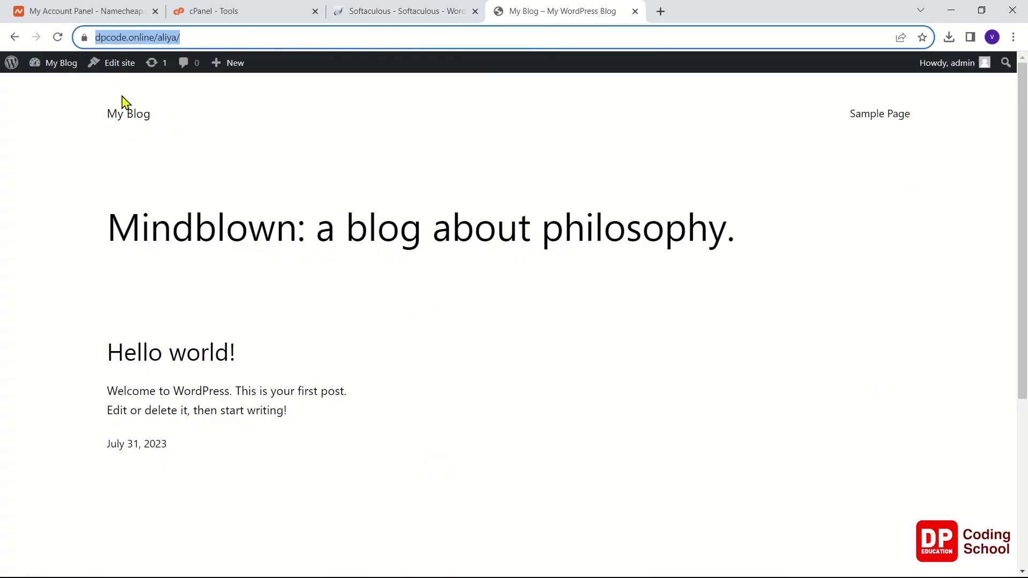
Switch to cPanel and look through its Files, Email, Databases, Domains, Security, Metrics and Software tool sections.
click(245, 15)
scroll(246, 204, down, 5)
scroll(246, 209, down, 12)
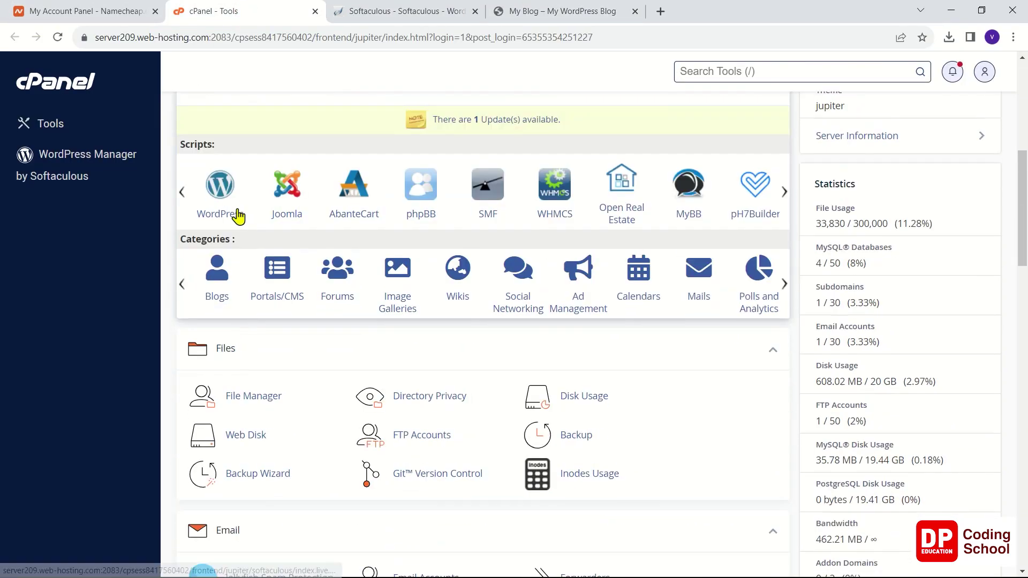
scroll(233, 215, down, 6)
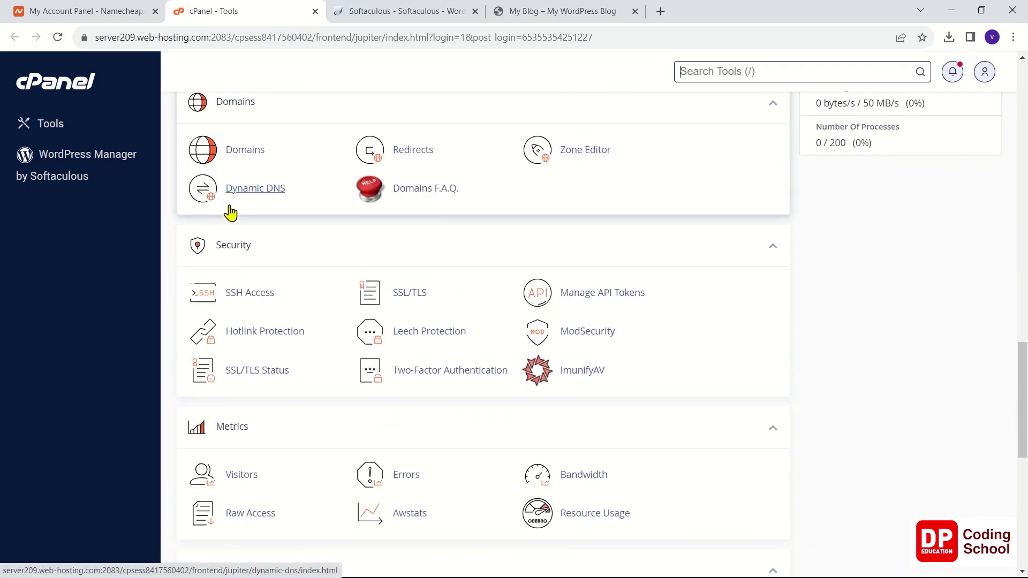
scroll(230, 211, up, 2)
scroll(283, 230, down, 1)
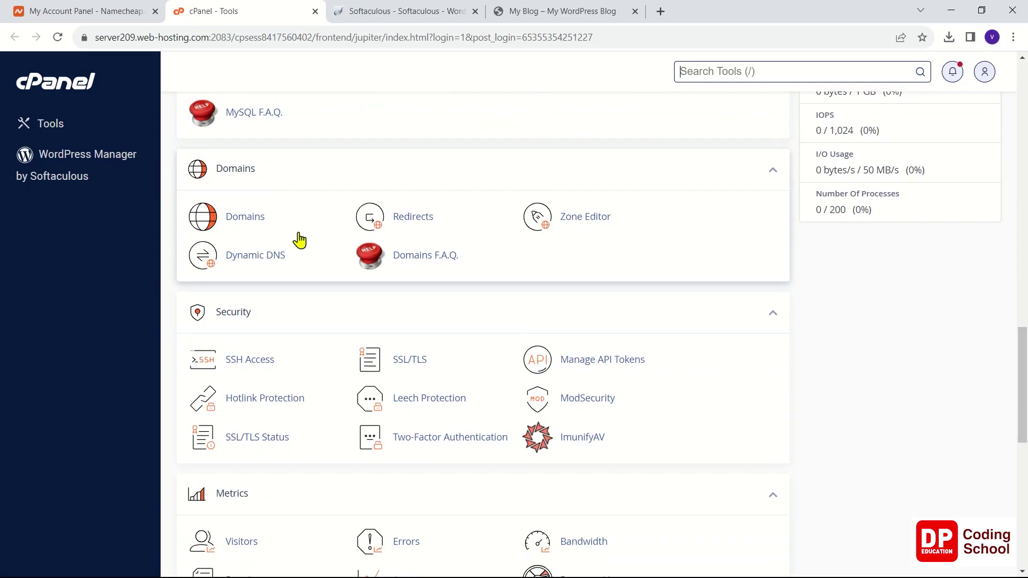
scroll(294, 232, down, 3)
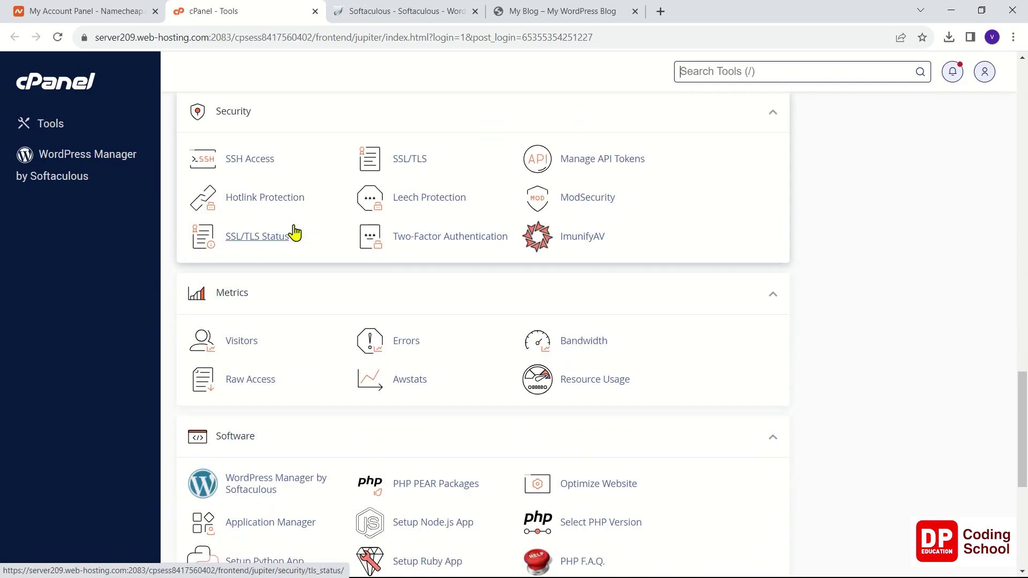
scroll(294, 233, up, 4)
scroll(275, 165, up, 3)
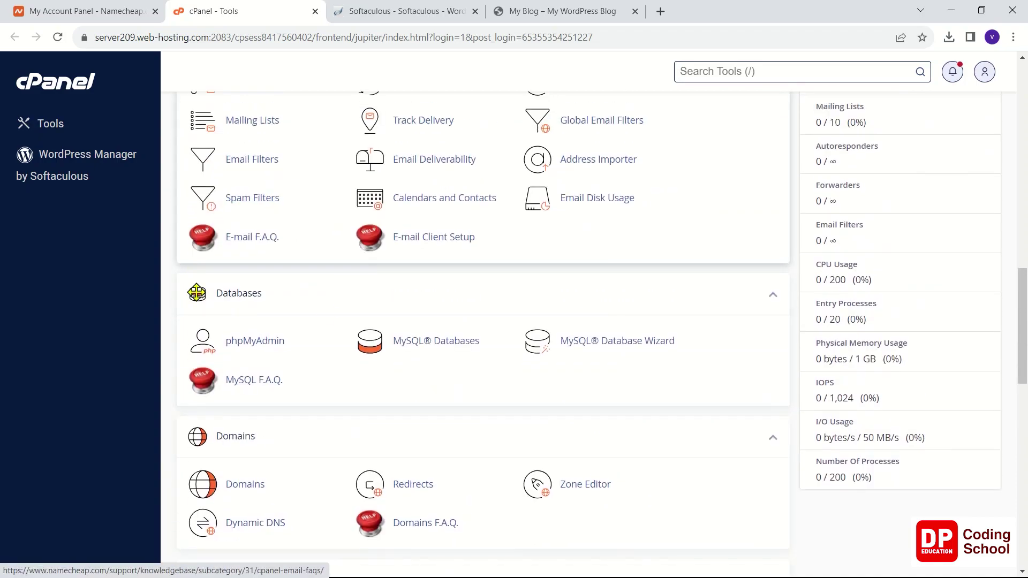
scroll(488, 297, up, 2)
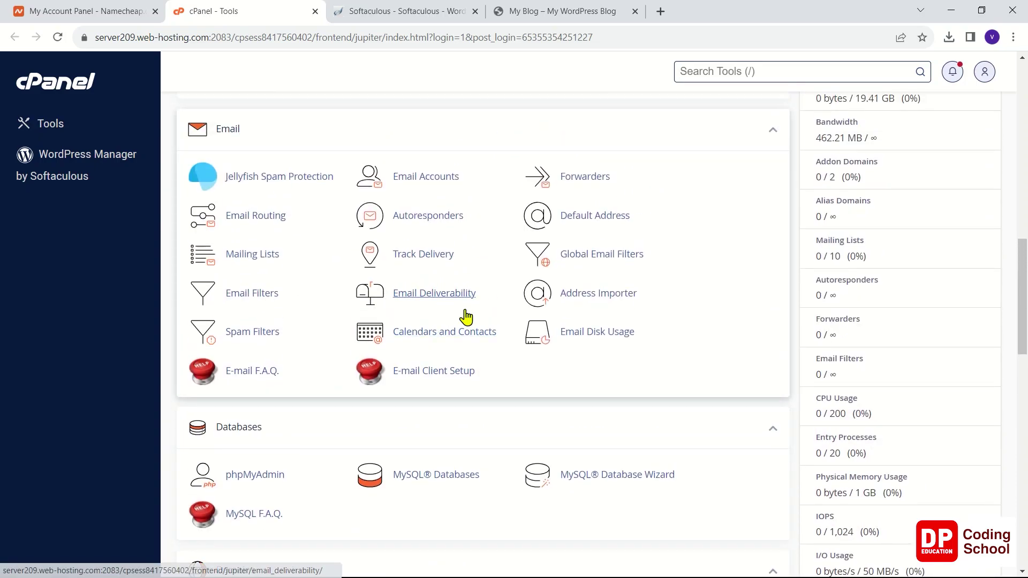
scroll(465, 317, down, 2)
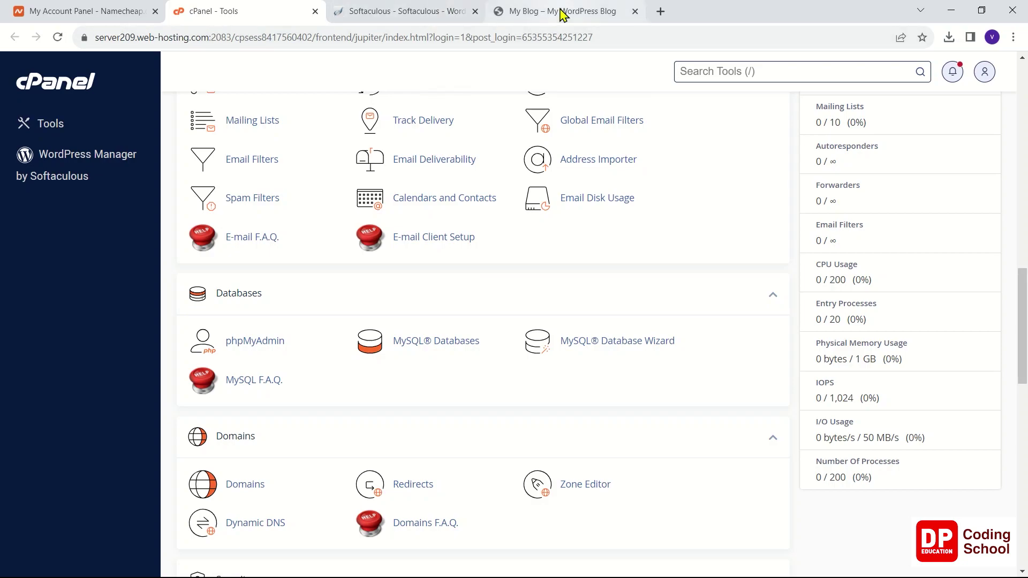
Review the site and administrative addresses in the Softaculous confirmation, and look over the My Blog front page.
click(423, 10)
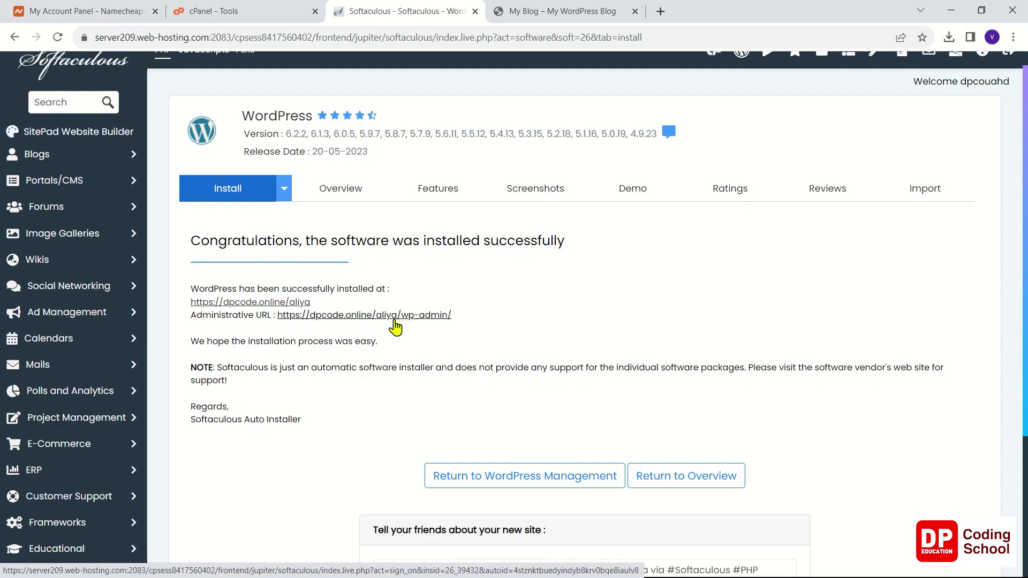
scroll(421, 321, down, 1)
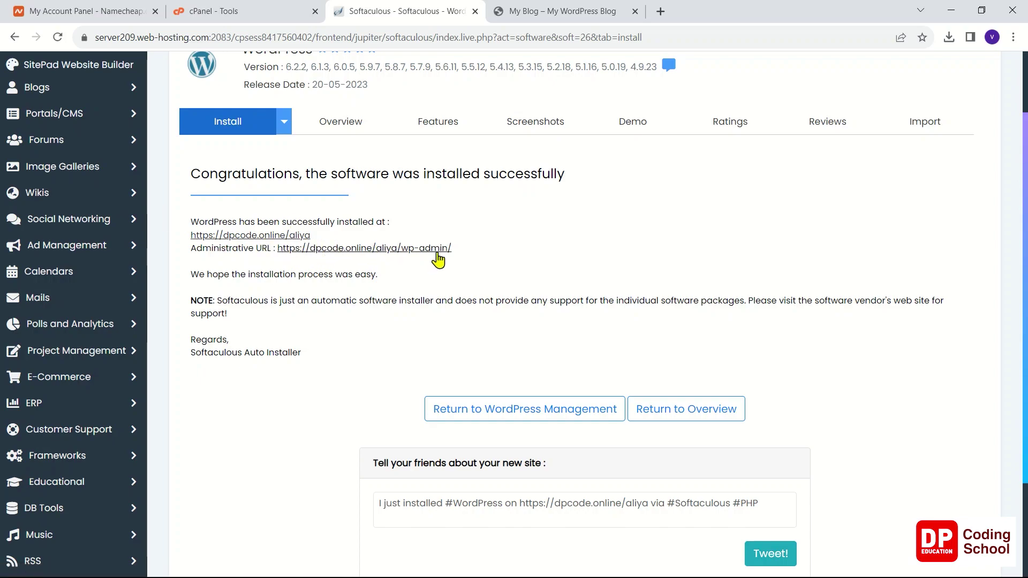
click(549, 16)
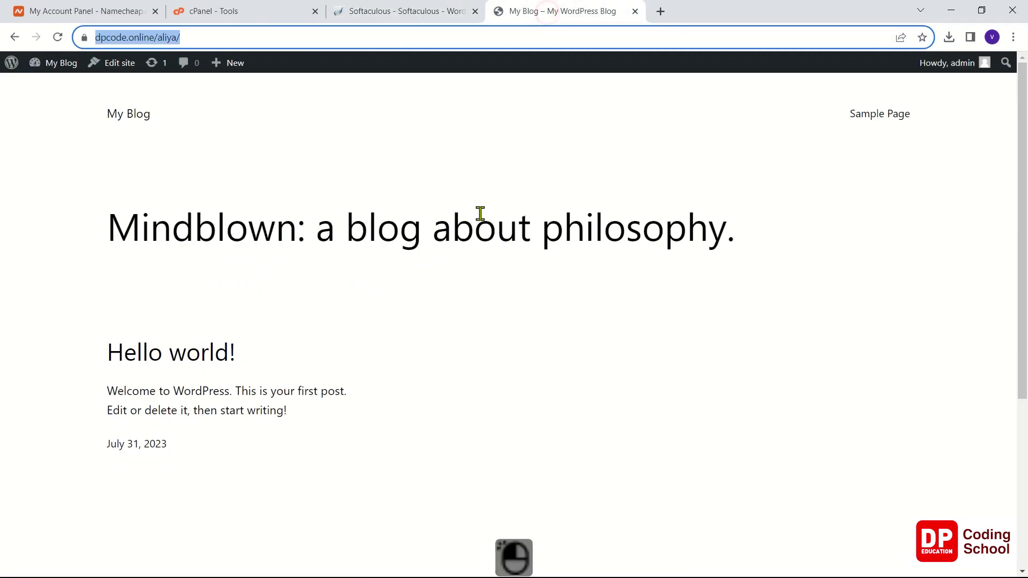
scroll(455, 247, down, 5)
scroll(454, 246, up, 5)
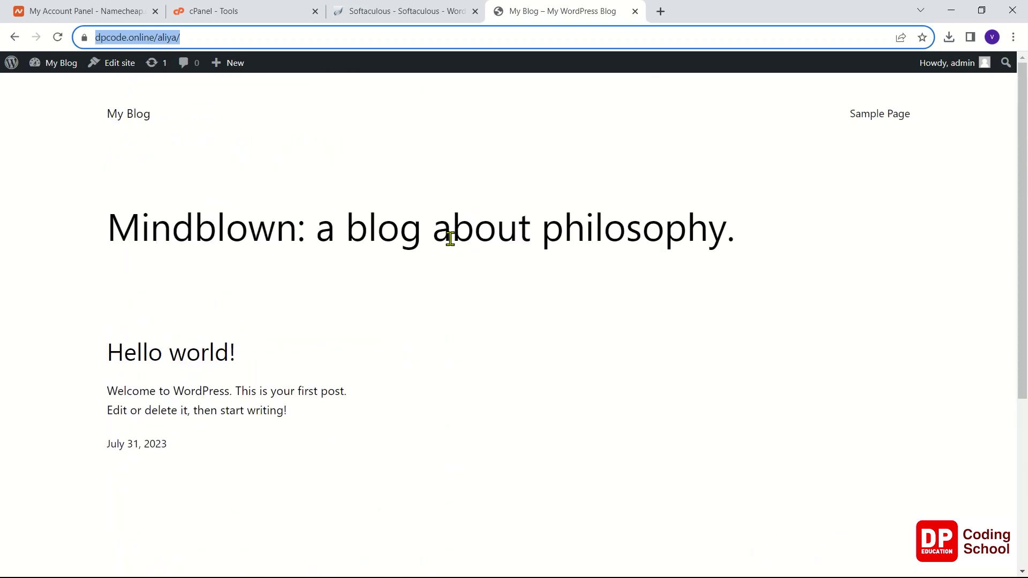
scroll(450, 241, down, 5)
scroll(451, 245, up, 5)
Open the WordPress dashboard of My Blog and dismiss its Welcome to WordPress panel.
mouse_move(59, 62)
click(65, 86)
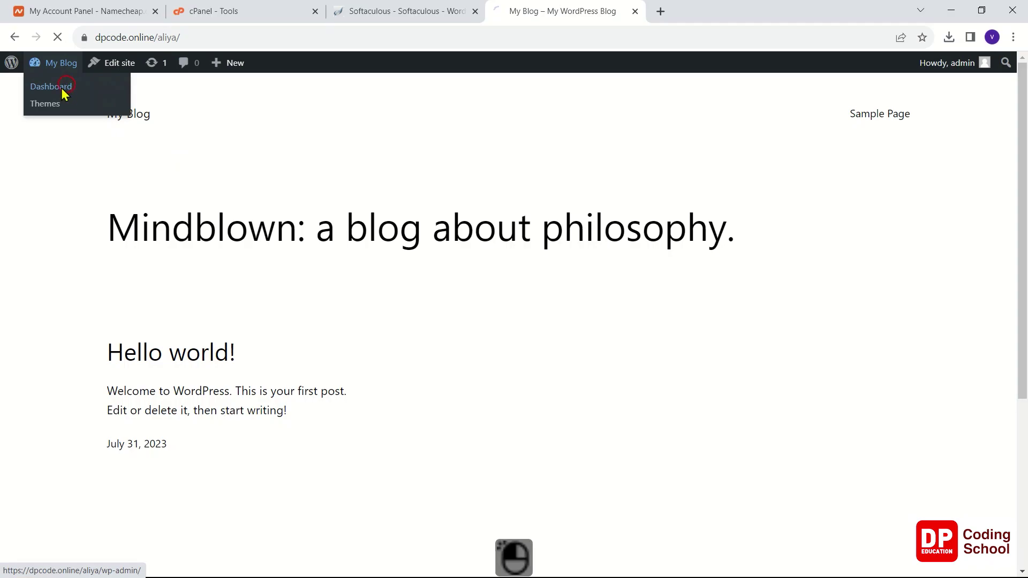
scroll(418, 298, down, 9)
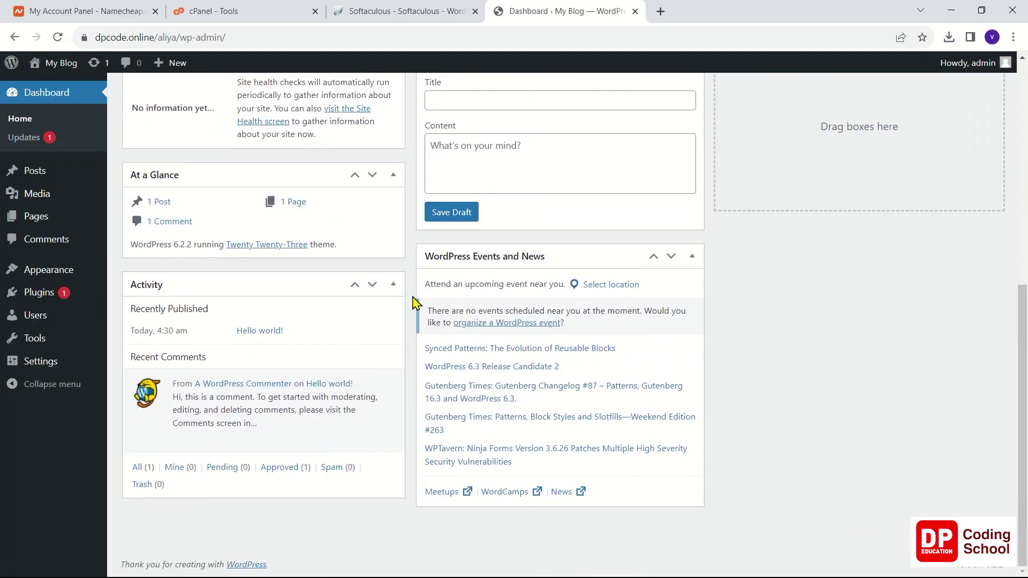
scroll(417, 304, up, 9)
scroll(416, 303, up, 1)
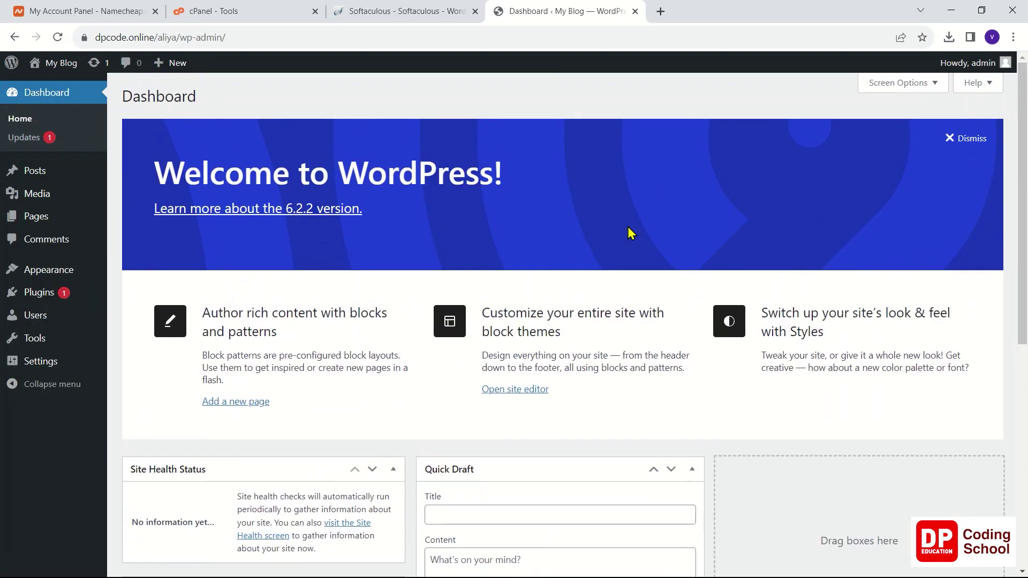
scroll(632, 227, down, 2)
scroll(836, 222, up, 2)
click(971, 140)
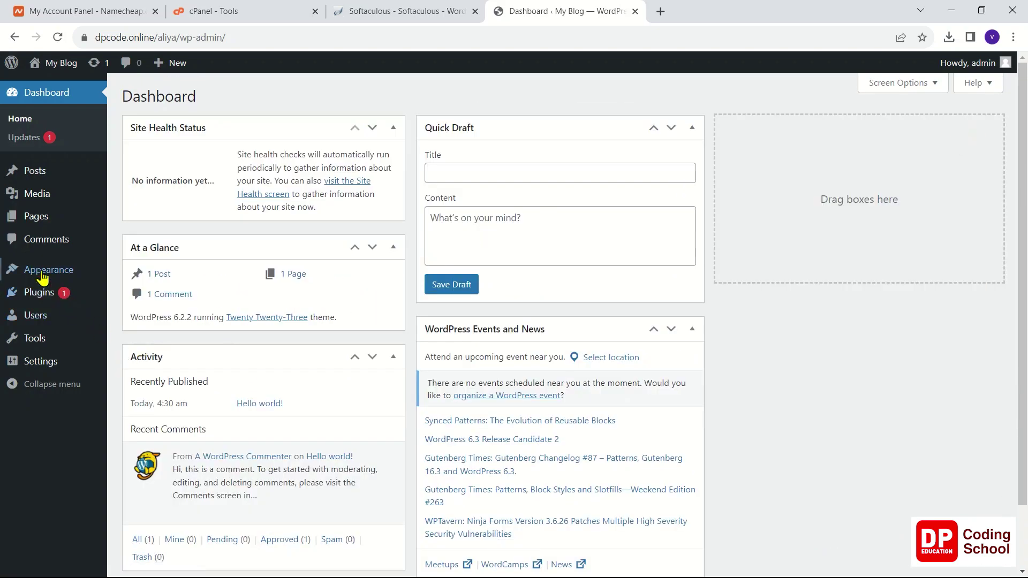
Delete the installed plugins Akismet Anti-Spam and Hello Dolly together with a bulk action.
mouse_move(31, 298)
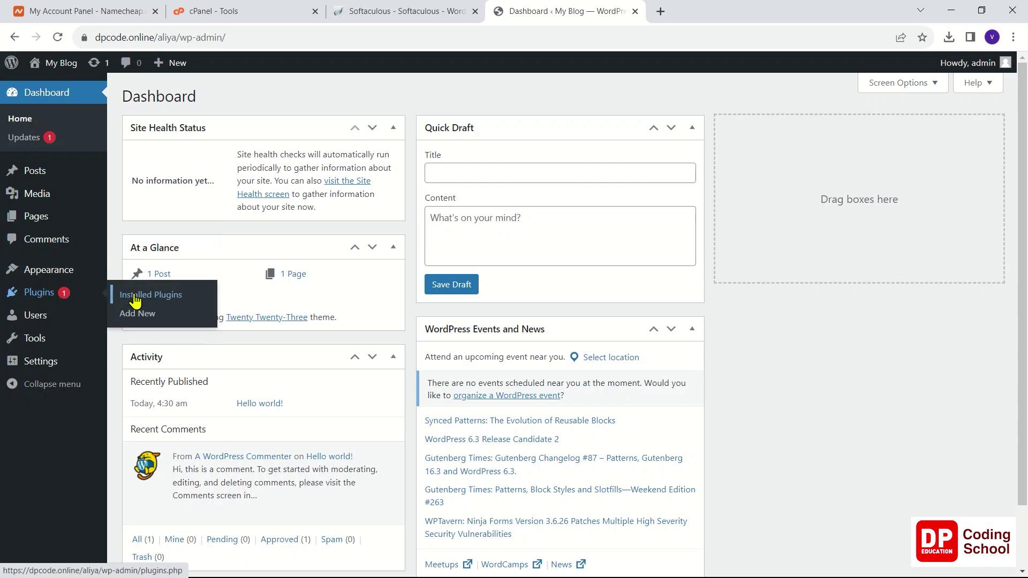
click(135, 299)
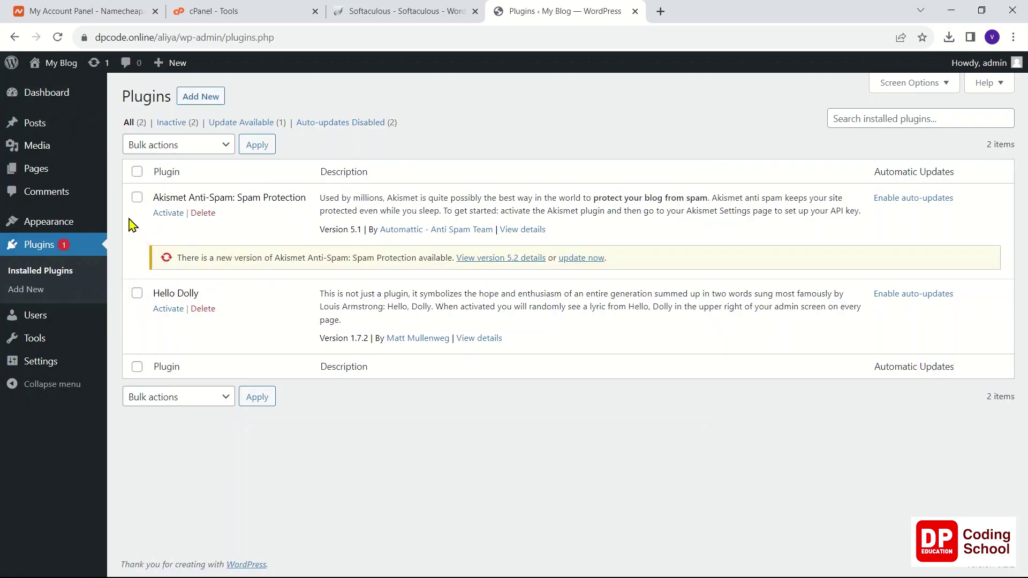
click(138, 198)
click(137, 294)
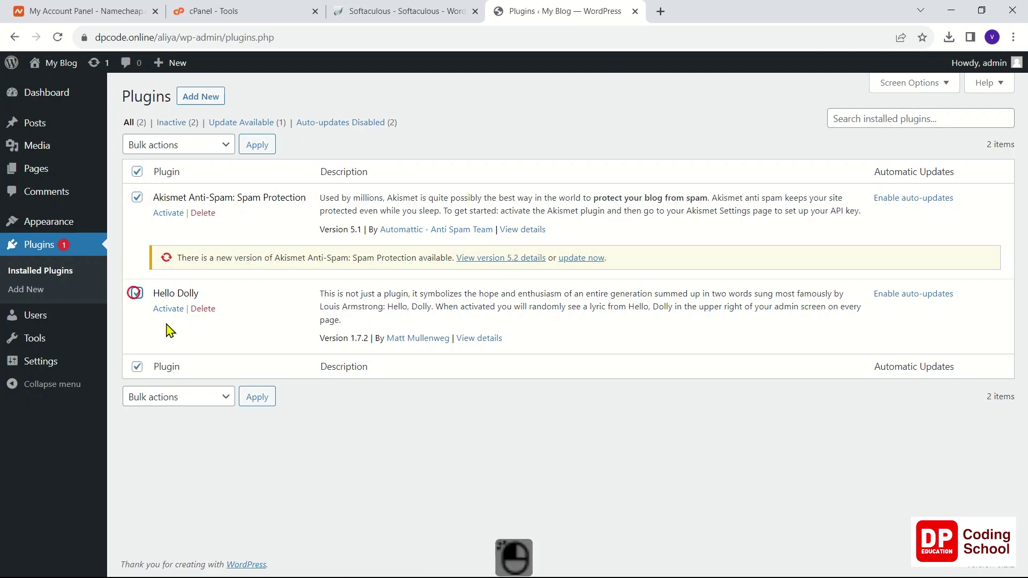
click(181, 146)
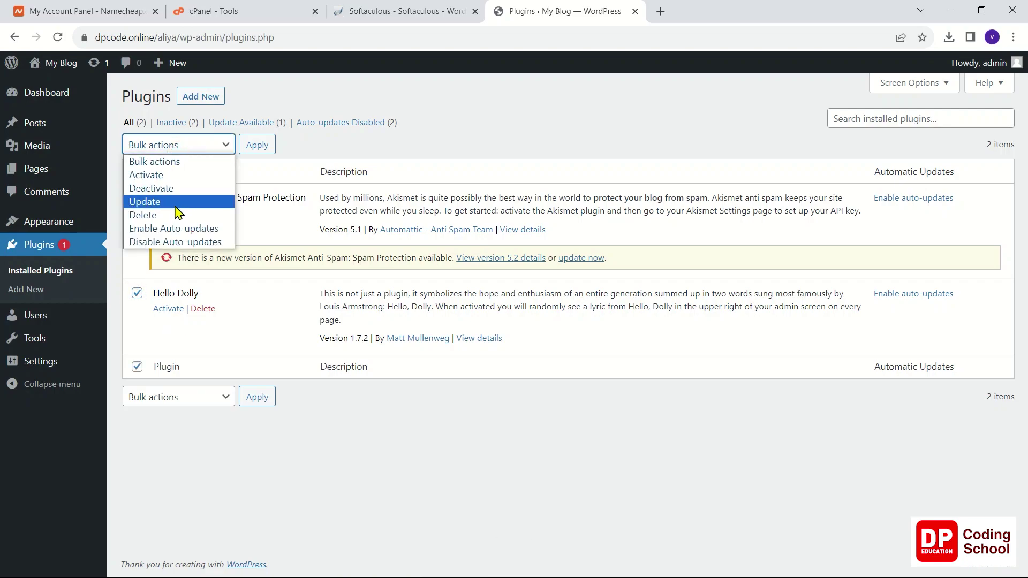
click(174, 215)
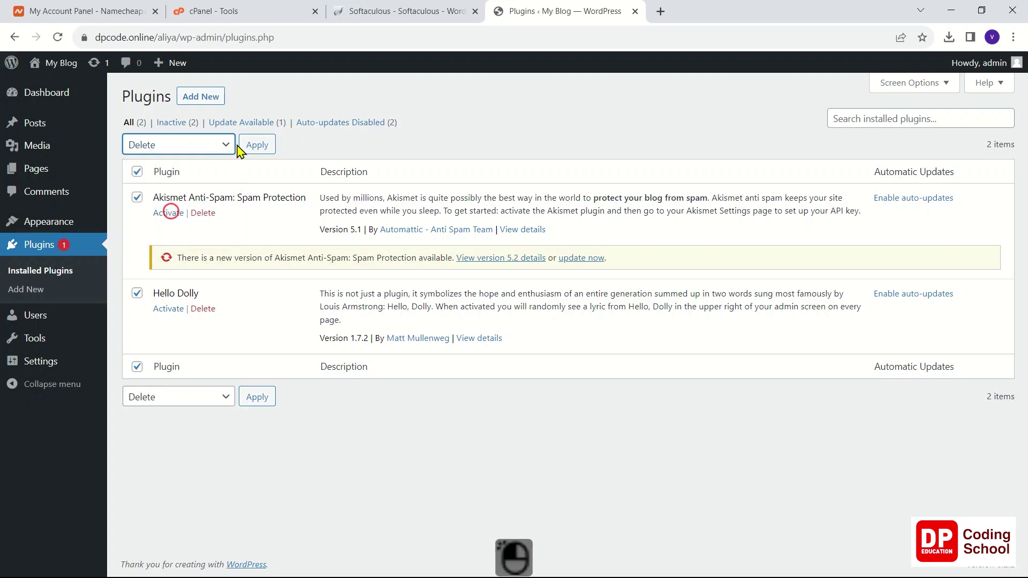
click(246, 145)
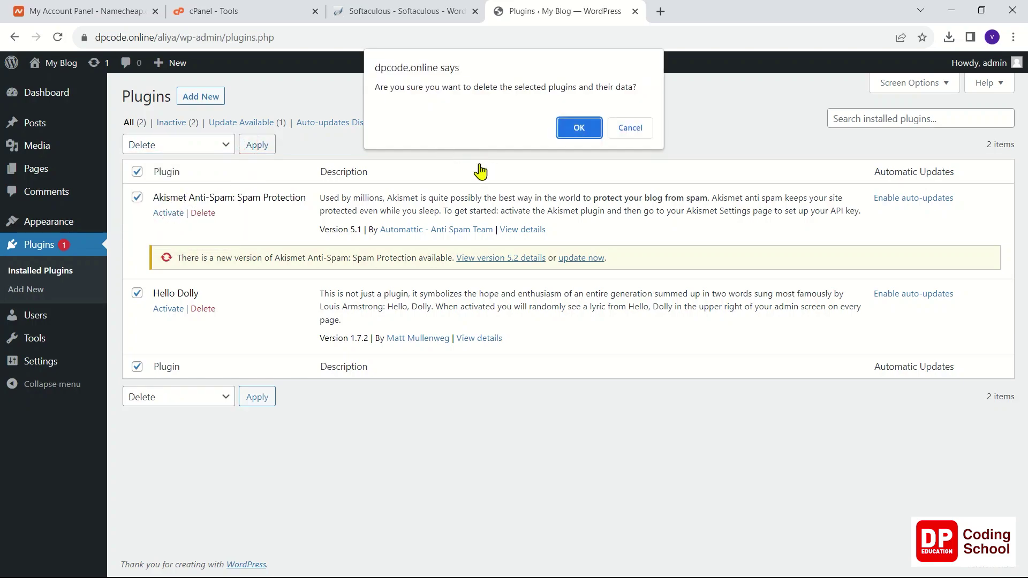
click(590, 131)
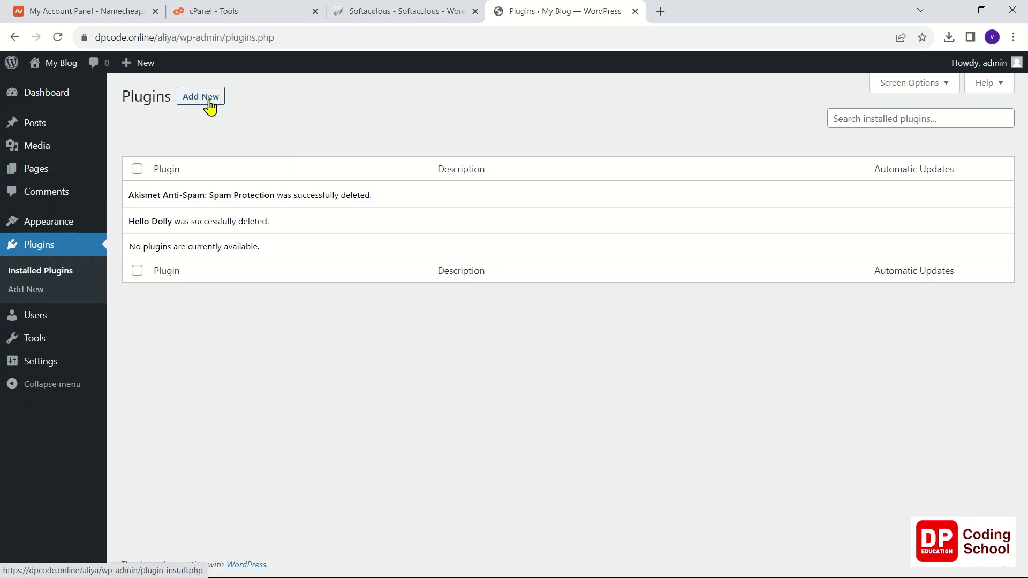
Install and activate Elementor Website Builder from the popular plugins, and close its onboarding wizard.
click(67, 273)
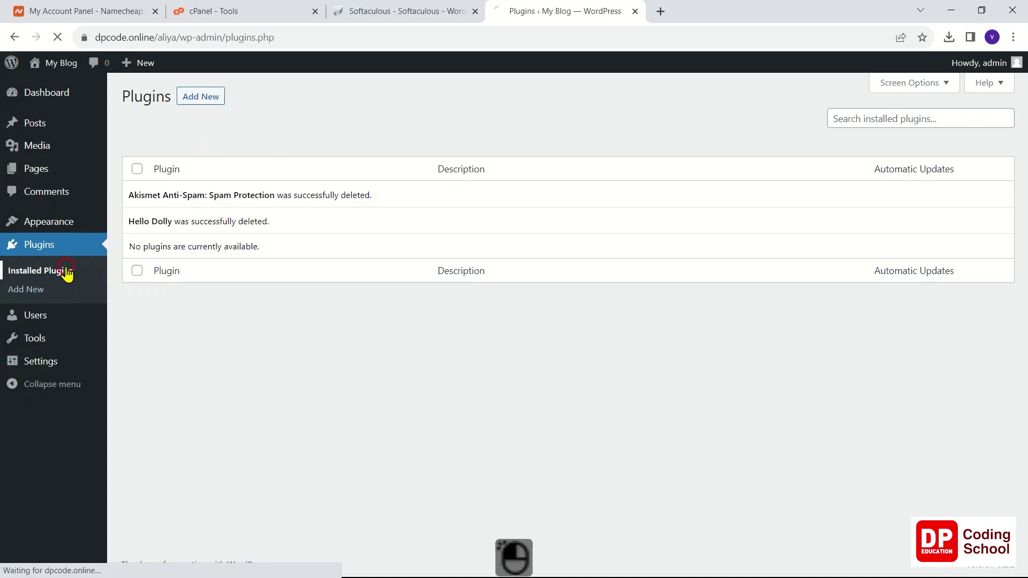
click(215, 103)
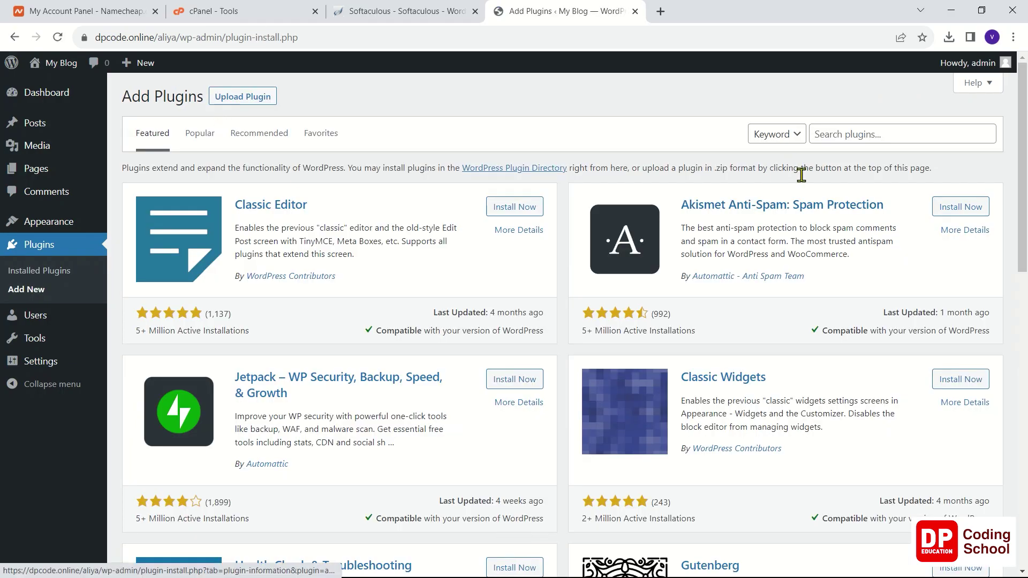
scroll(730, 237, down, 2)
scroll(557, 205, up, 2)
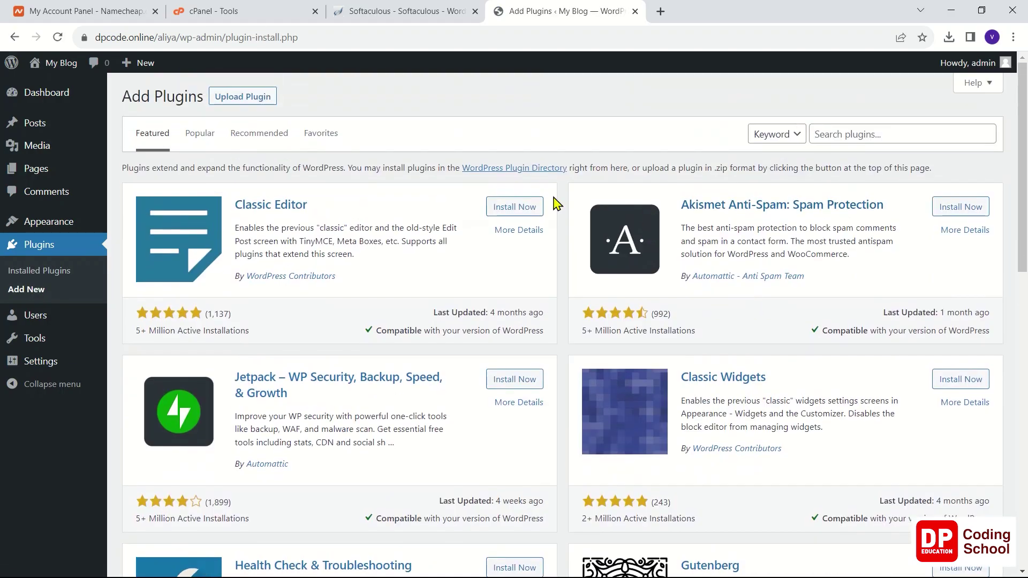
click(207, 143)
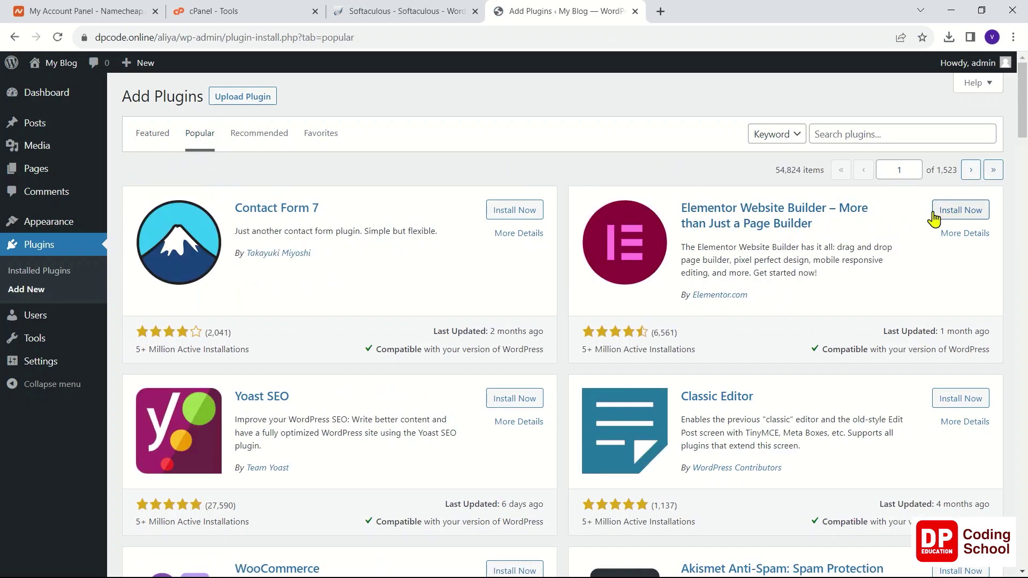
click(956, 214)
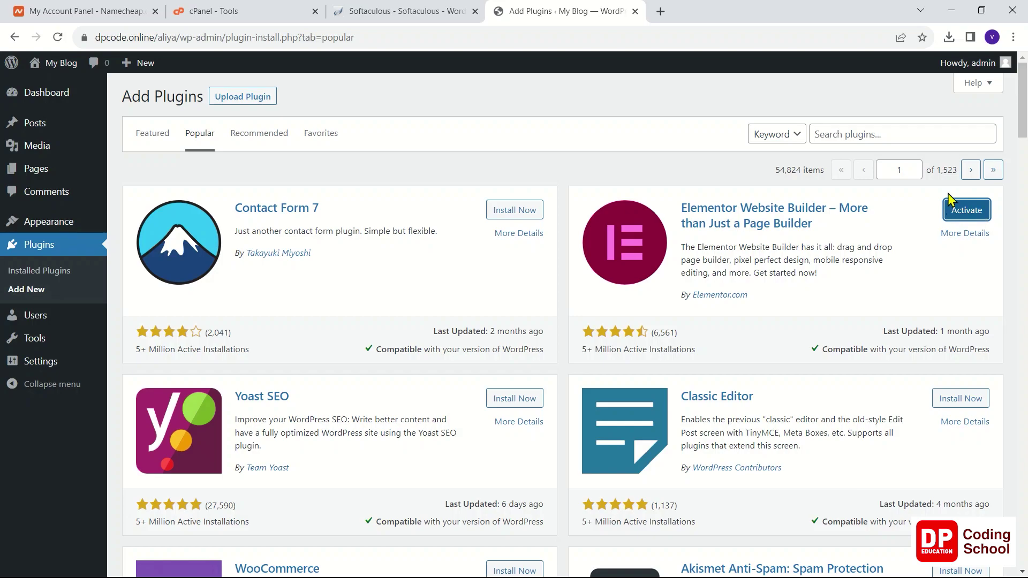
click(958, 212)
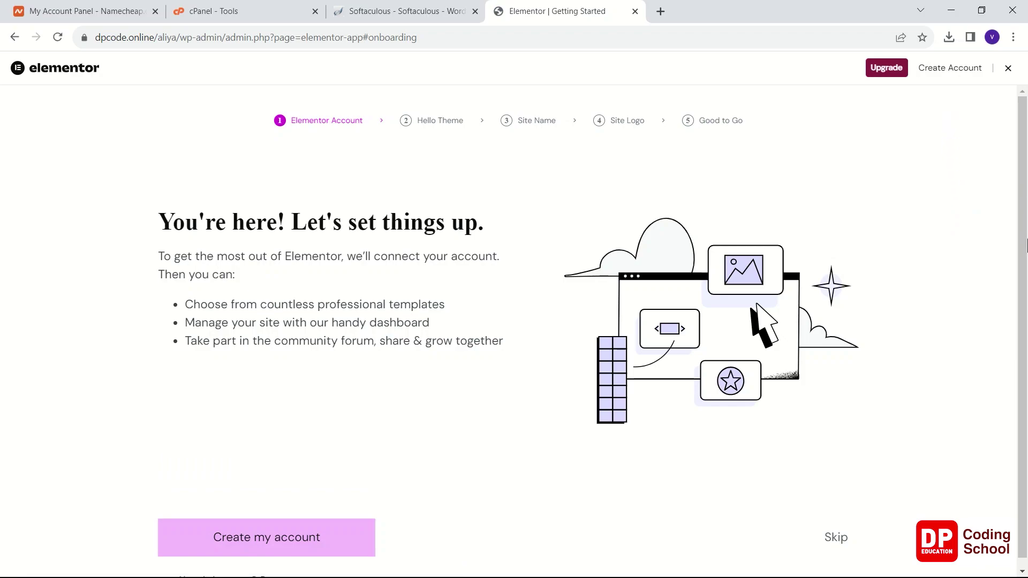
click(1010, 71)
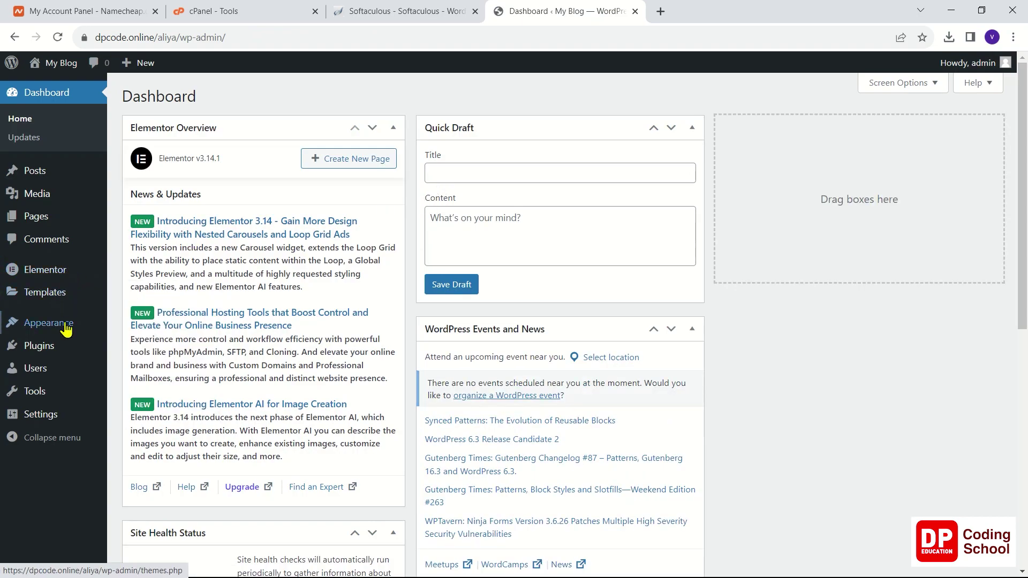
Upload and install the plugin archive elementor-pro.zip from the elementor-pro folder inside Desktop's New folder (4).
mouse_move(61, 347)
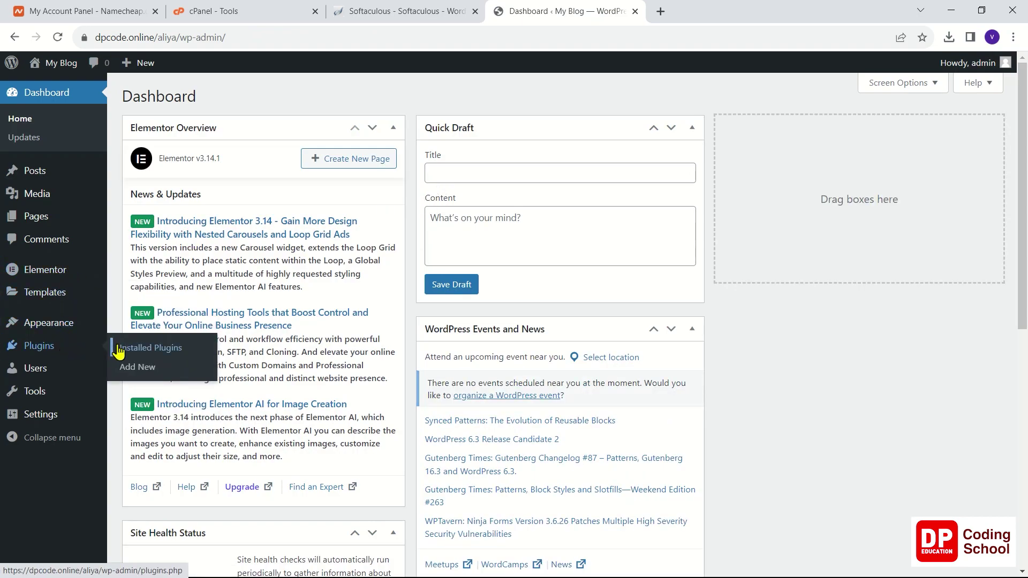
click(137, 367)
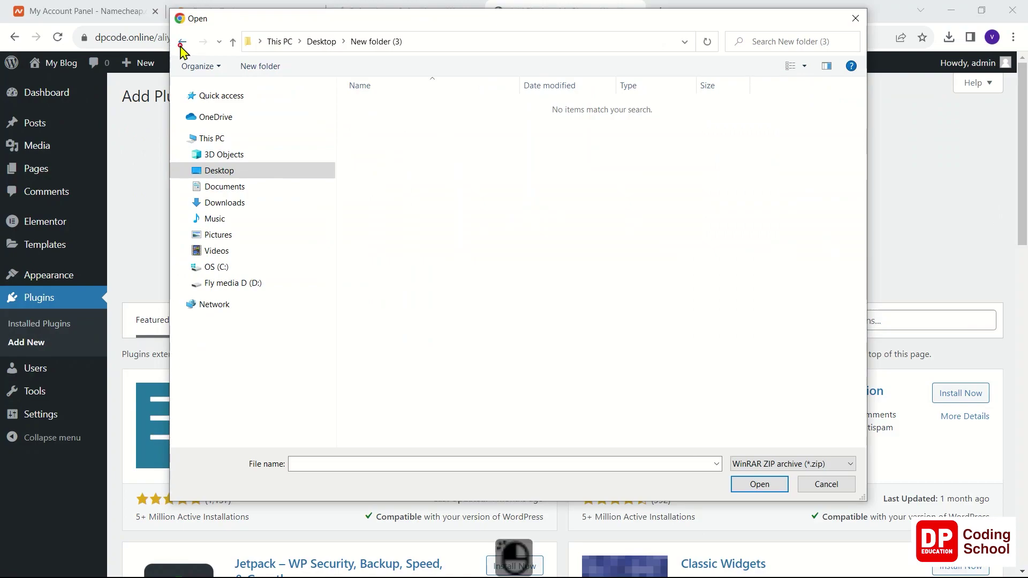
click(183, 42)
double_click(576, 201)
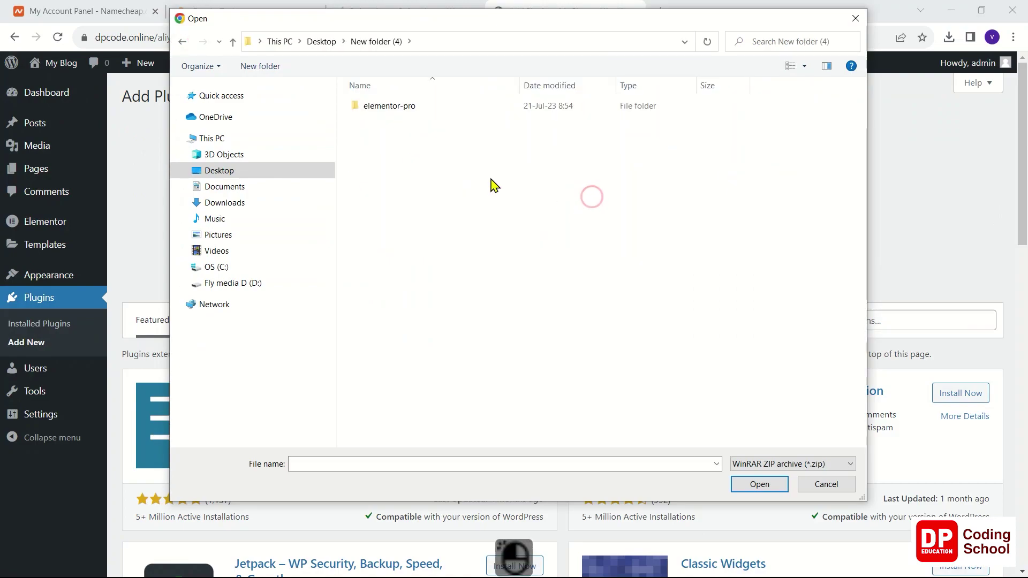
double_click(368, 107)
click(391, 109)
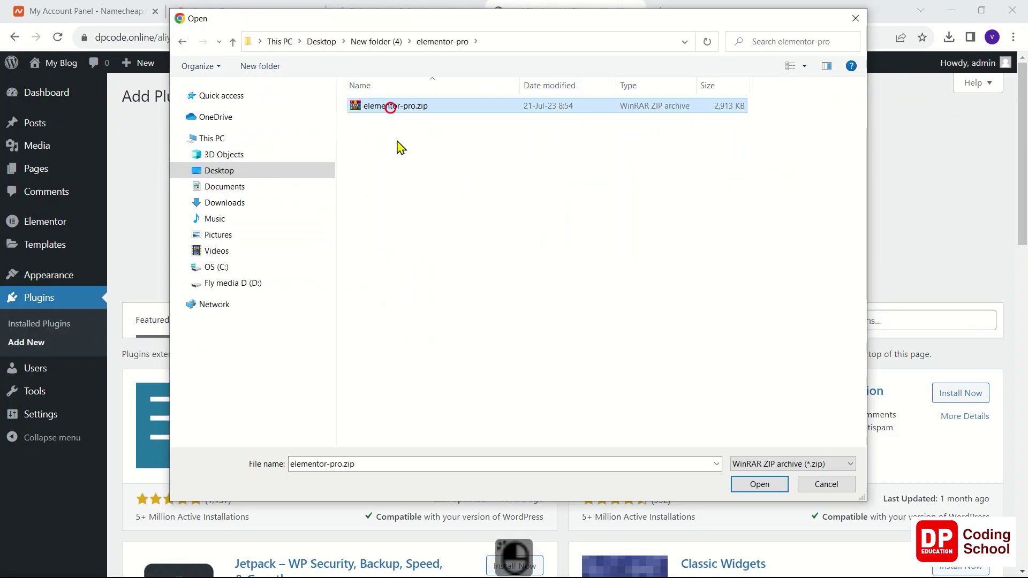
click(759, 484)
click(664, 225)
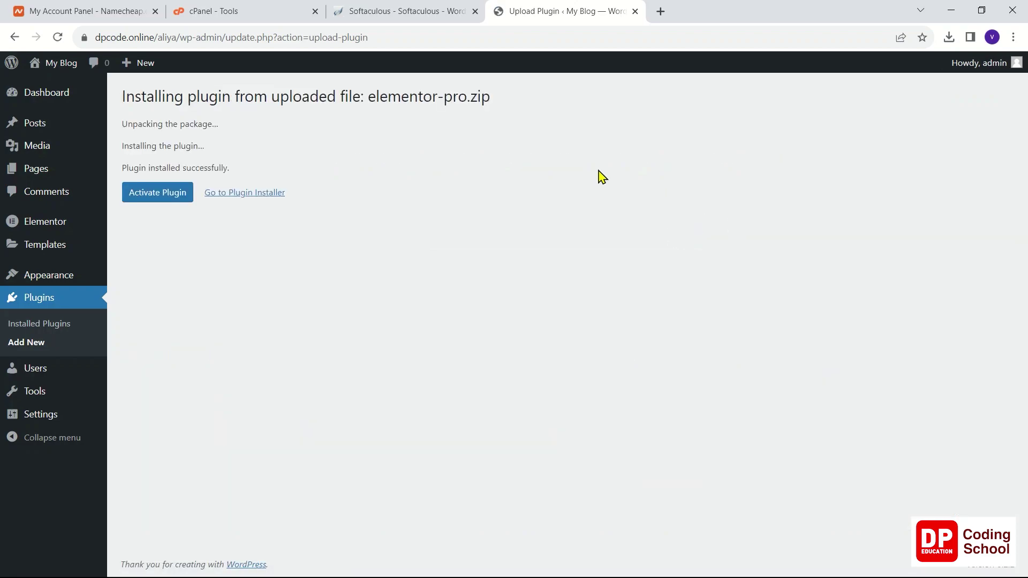
Activate the uploaded Elementor Pro plugin and dismiss the activation notice.
click(159, 200)
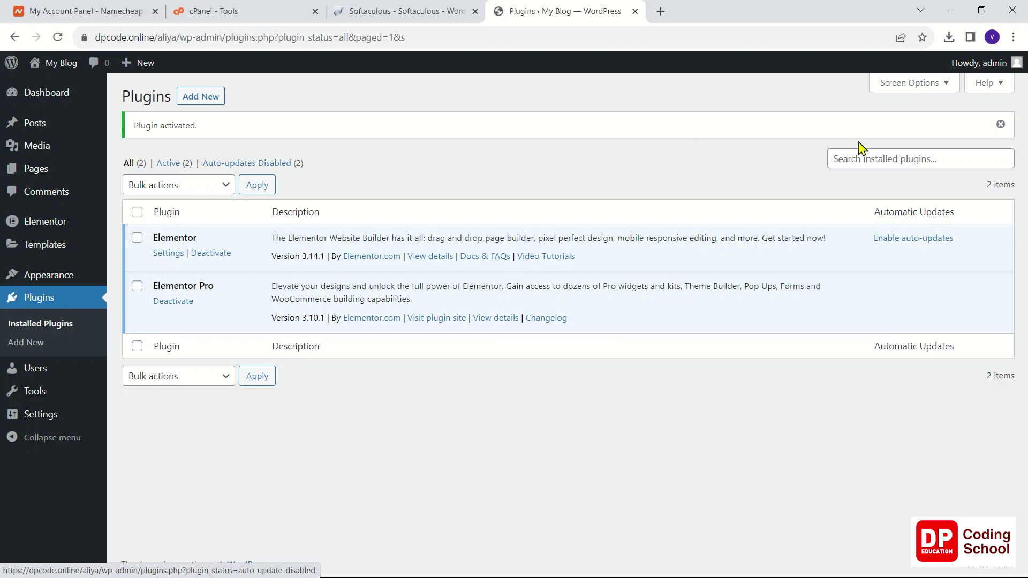
click(1000, 125)
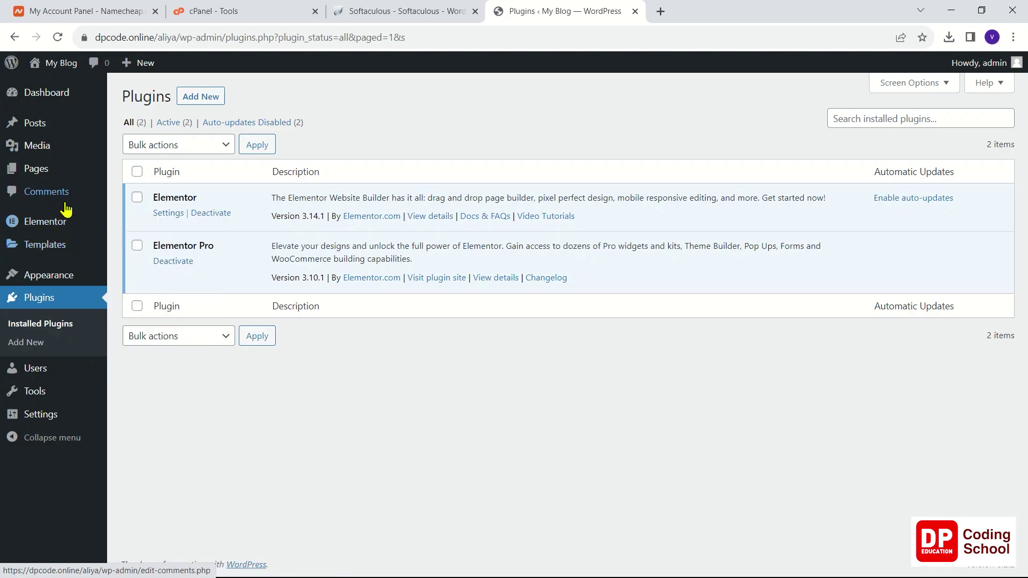
Install and activate the Astra theme from the popular themes, and dismiss its starter templates notice.
click(70, 284)
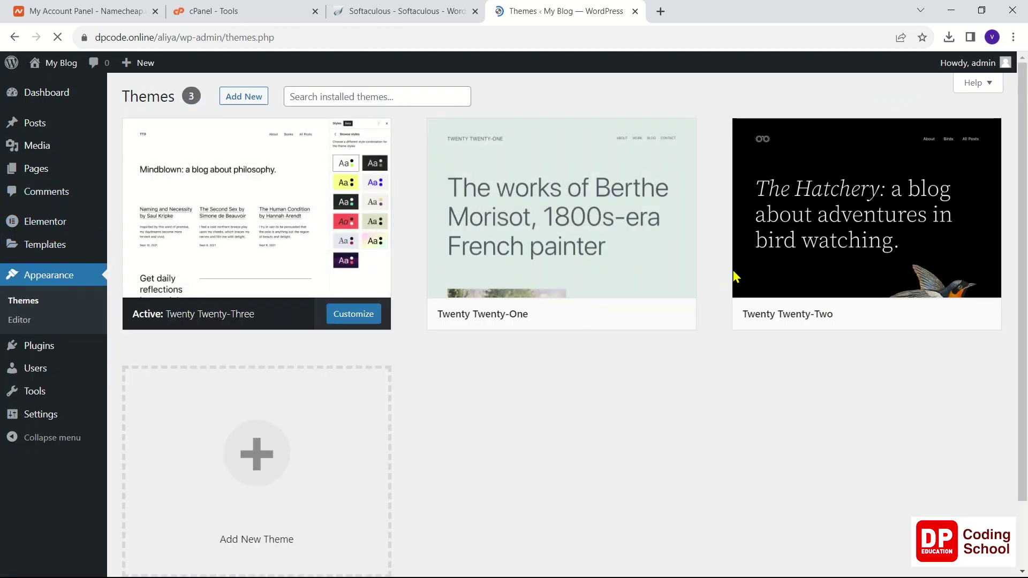
click(314, 429)
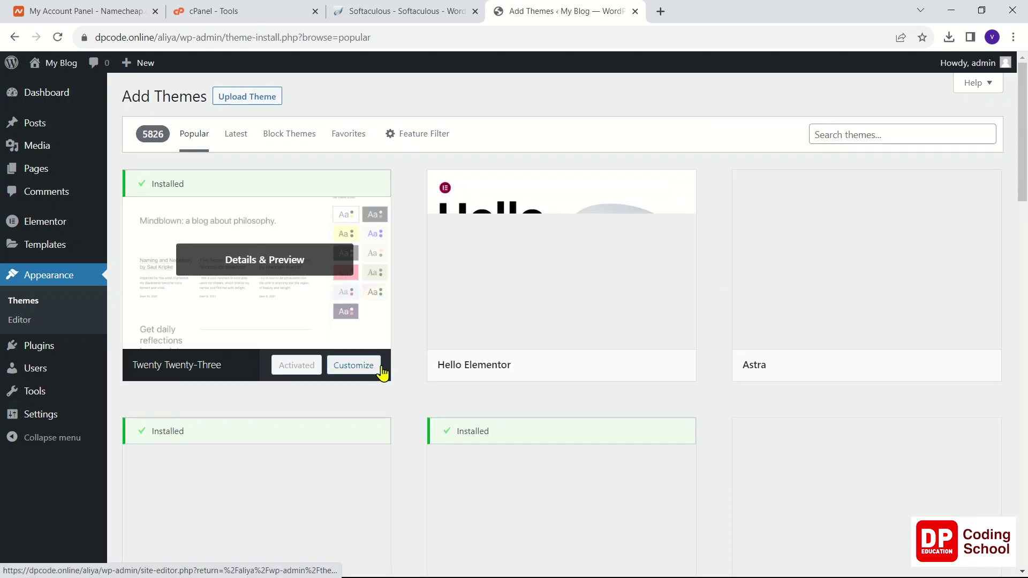
mouse_move(552, 362)
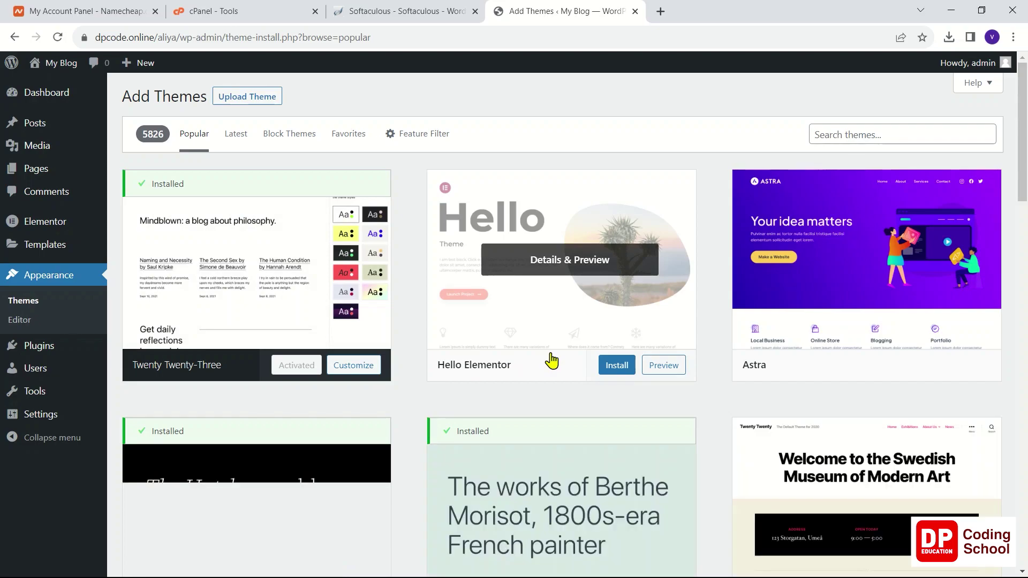
mouse_move(818, 319)
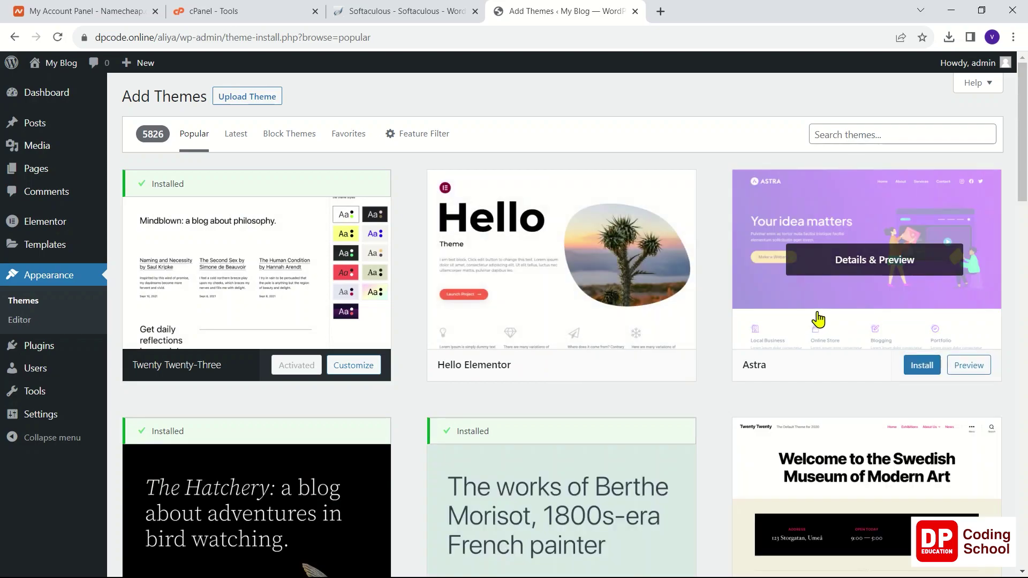
click(925, 371)
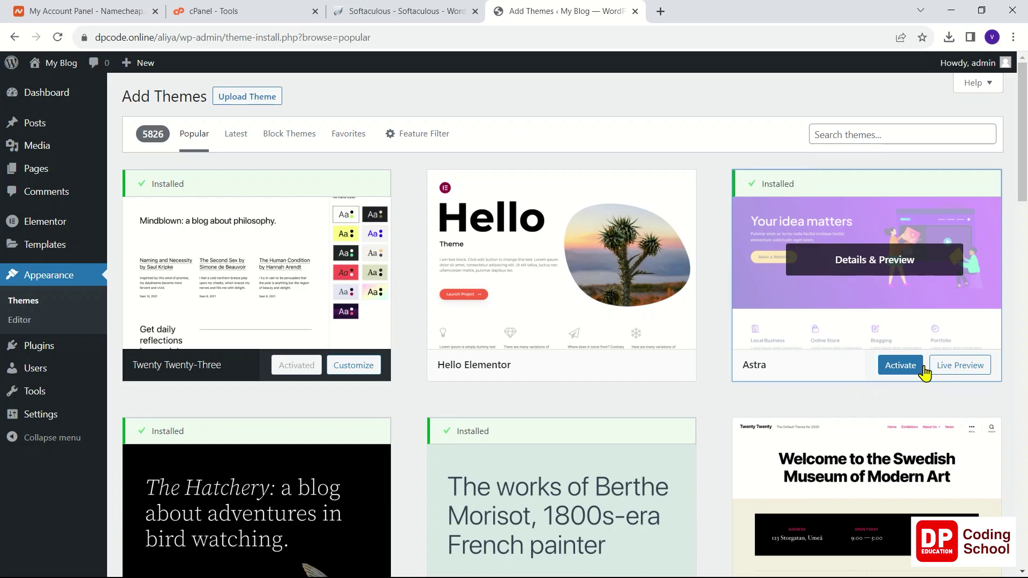
click(901, 368)
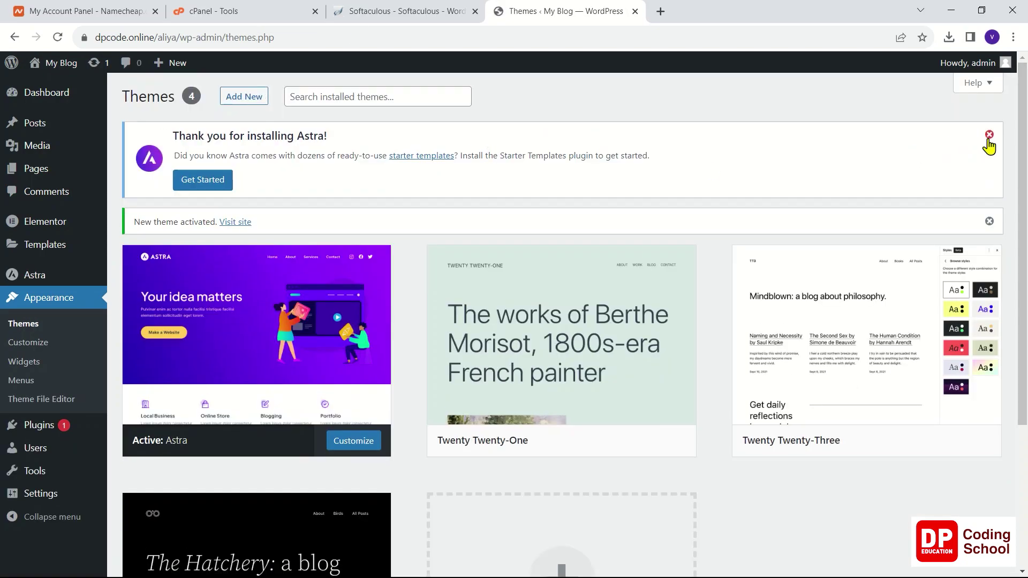
click(988, 136)
Open the WordPress dashboard and copy its web address up to and including wp-admin/.
mouse_move(30, 171)
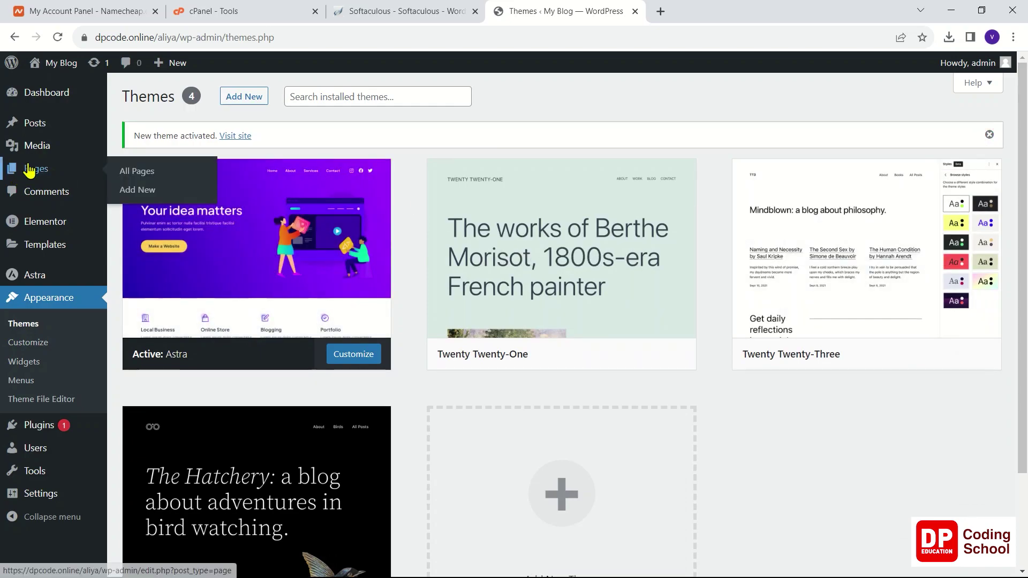
click(54, 101)
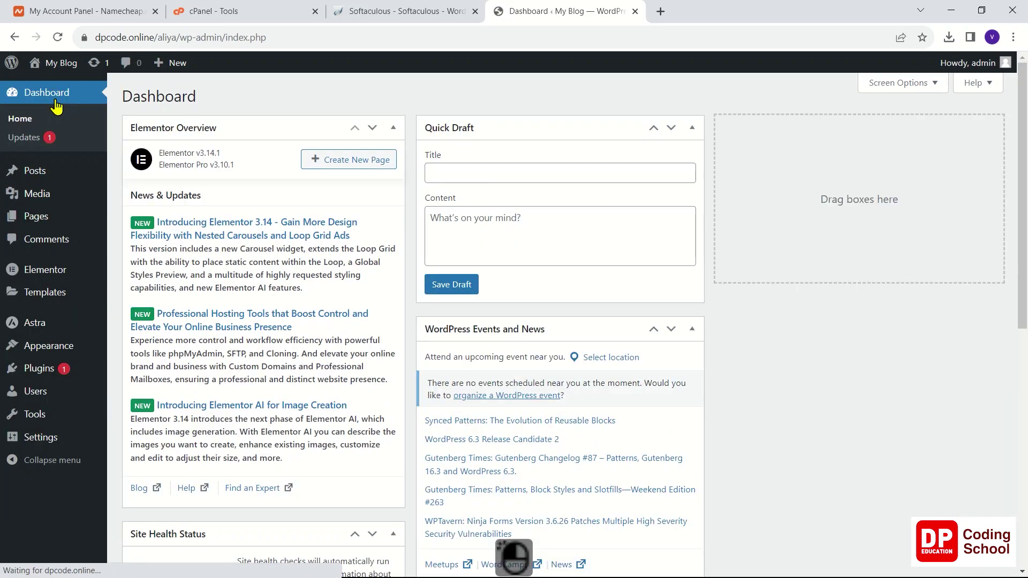
click(227, 37)
shift+click(210, 37)
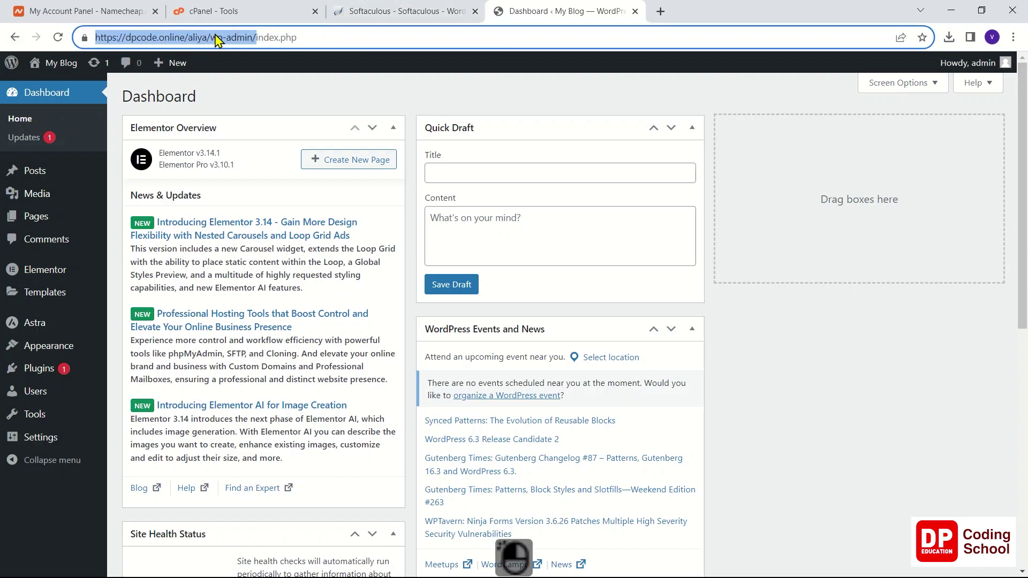
right_click(209, 37)
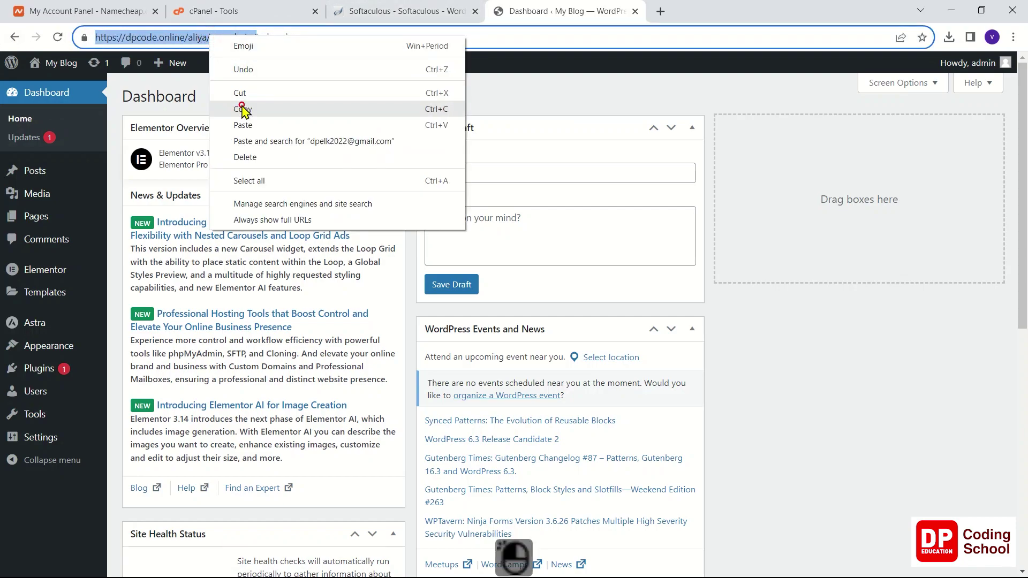
click(243, 109)
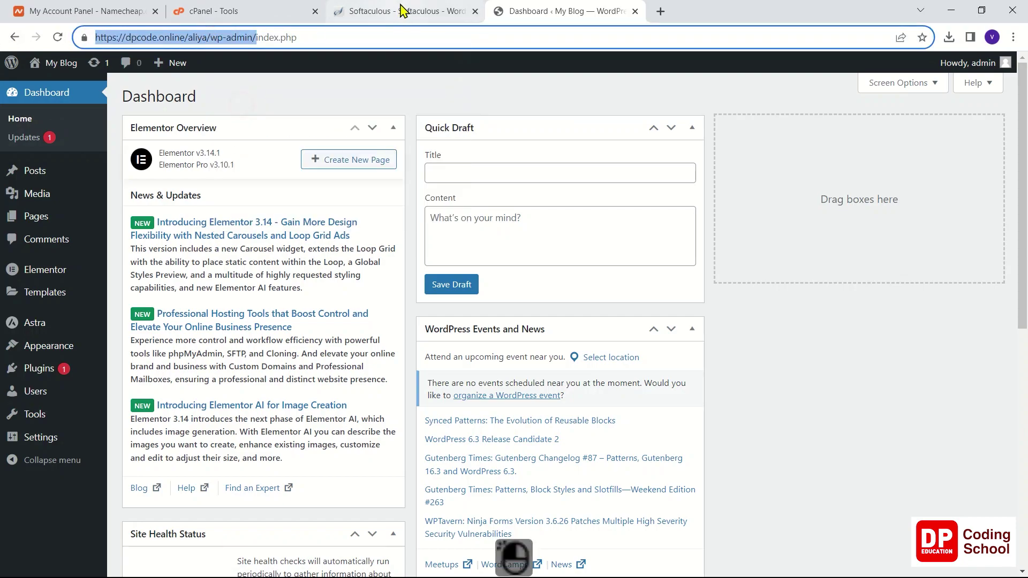
View the site's front page in a new browser tab, using the copied address without its /wp-admin/ ending.
click(660, 11)
right_click(291, 44)
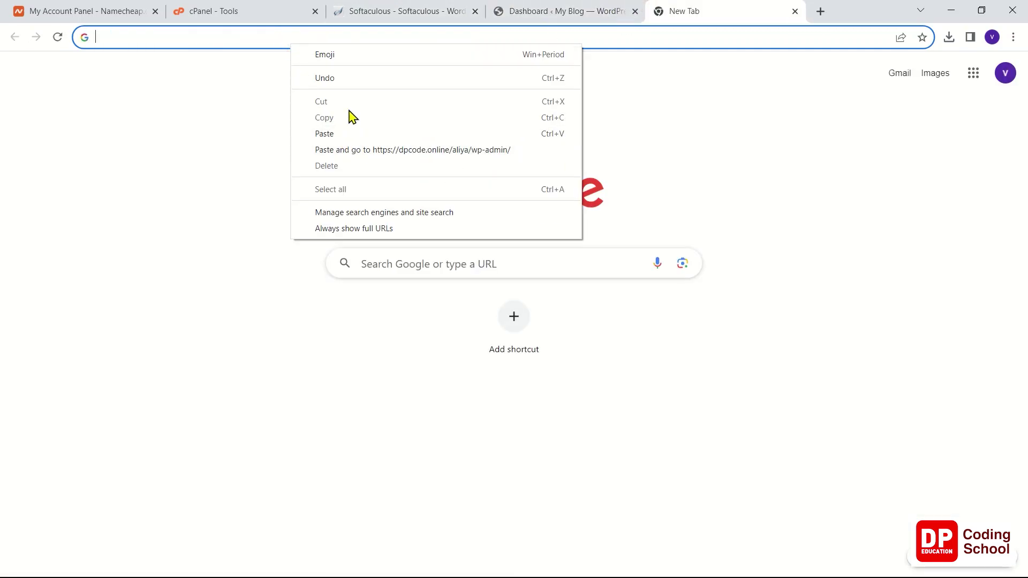
click(346, 134)
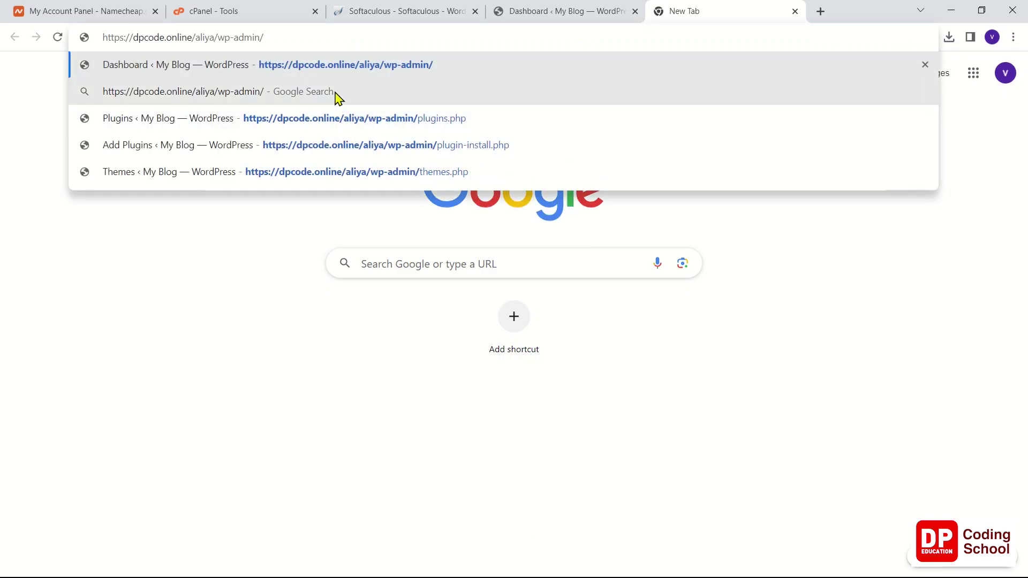
key(BackSpace)
key(BackSpace)
key(BackSpace)
key(BackSpace)
key(BackSpace)
key(BackSpace)
key(BackSpace)
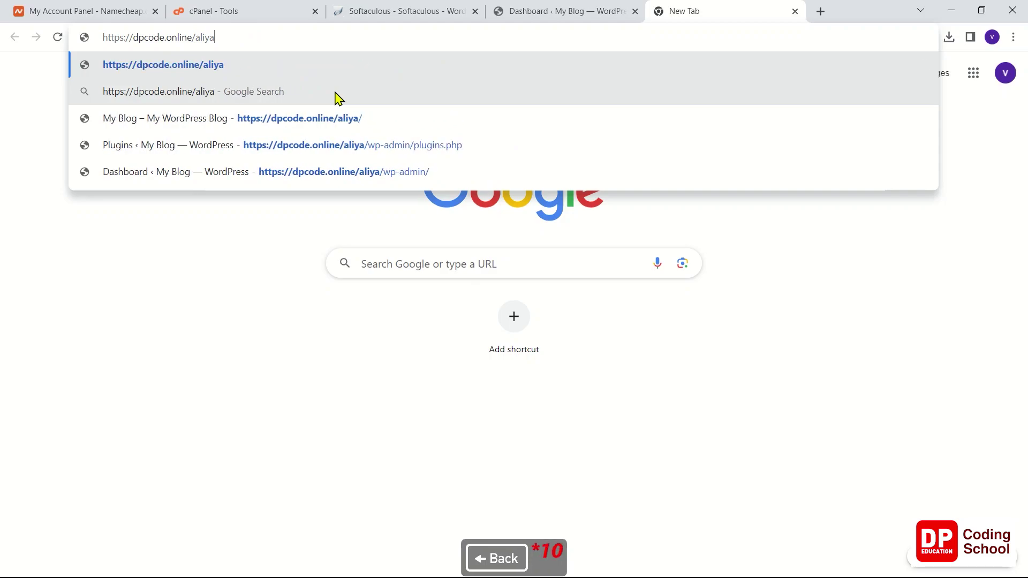
key(Return)
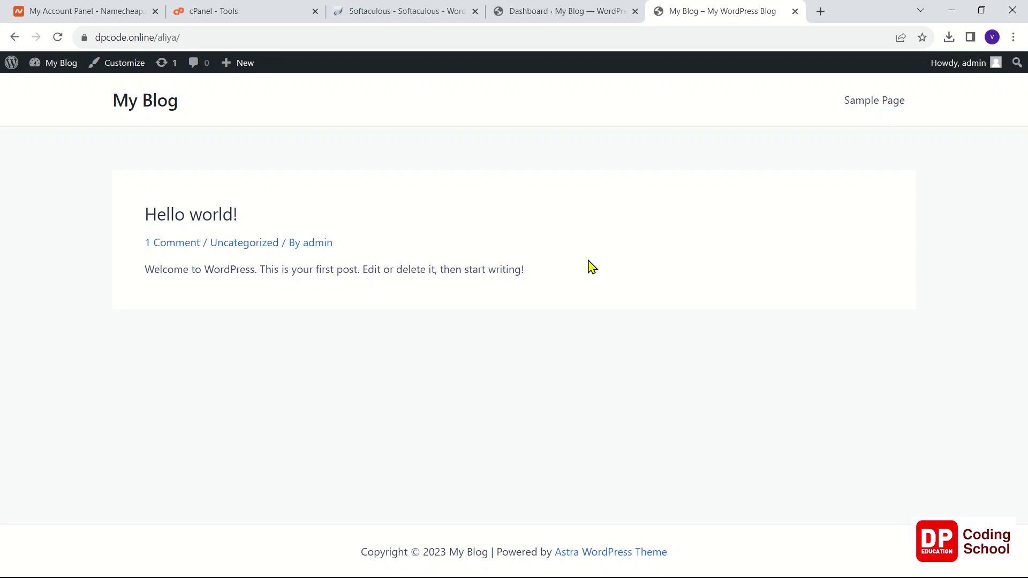
click(607, 230)
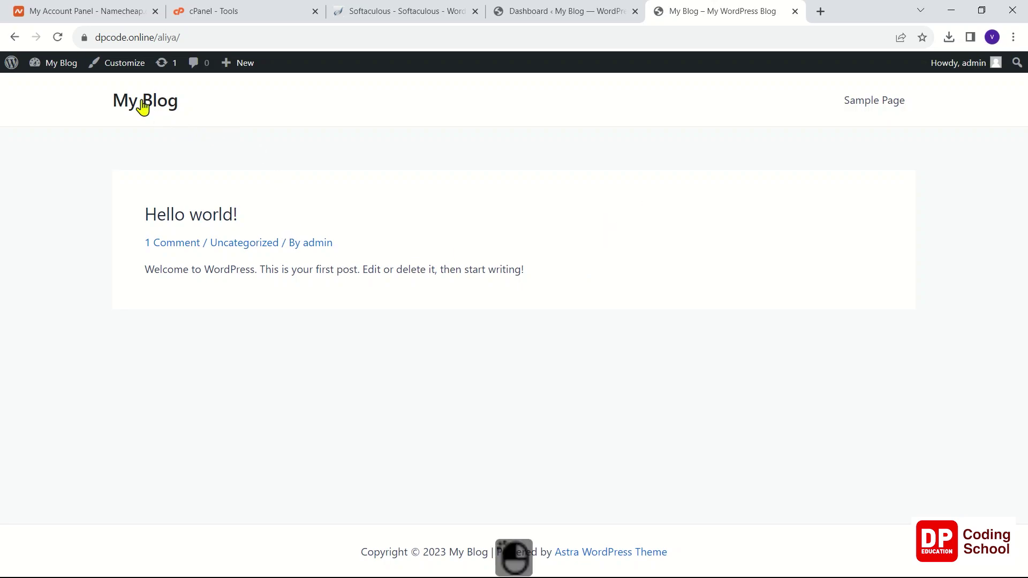
Move the Privacy Policy and Sample Page pages to the trash together with a bulk action.
click(64, 94)
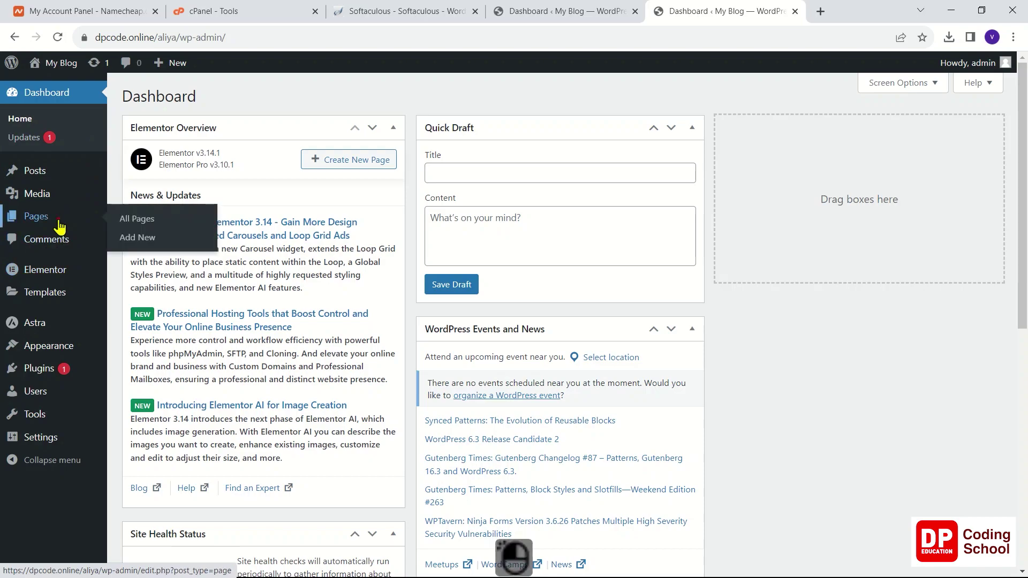
click(59, 224)
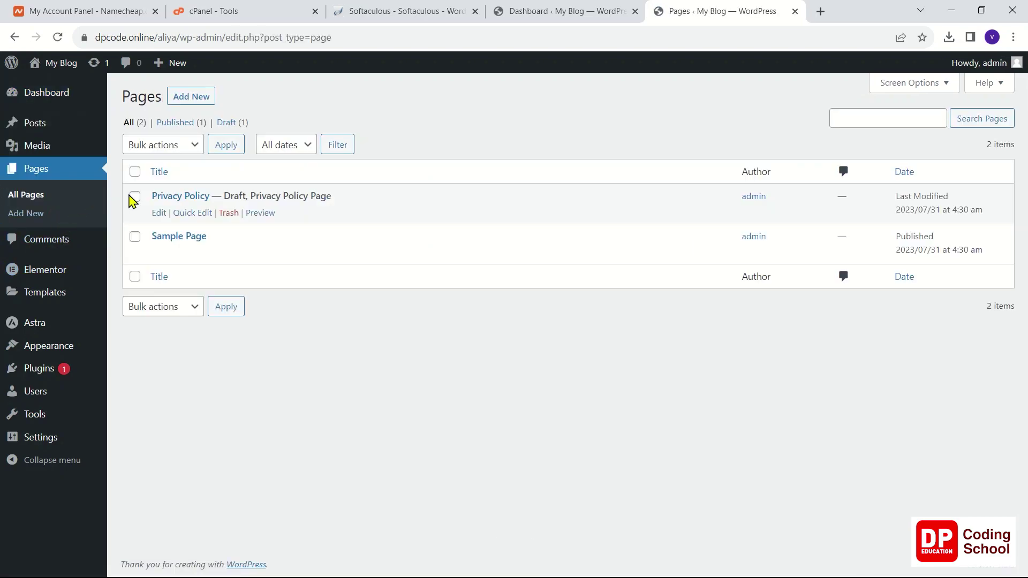
click(133, 197)
click(134, 236)
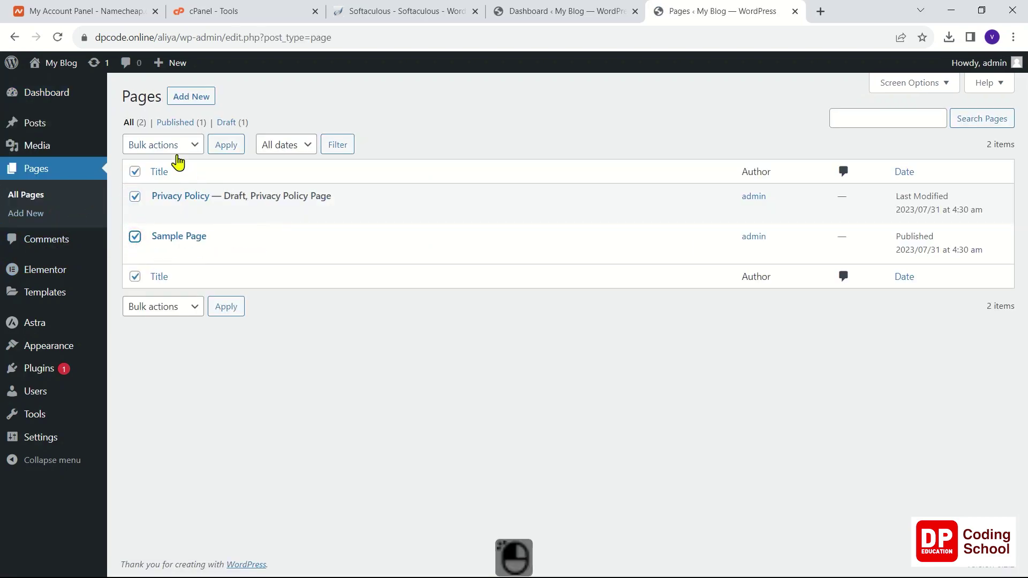
click(177, 146)
click(174, 189)
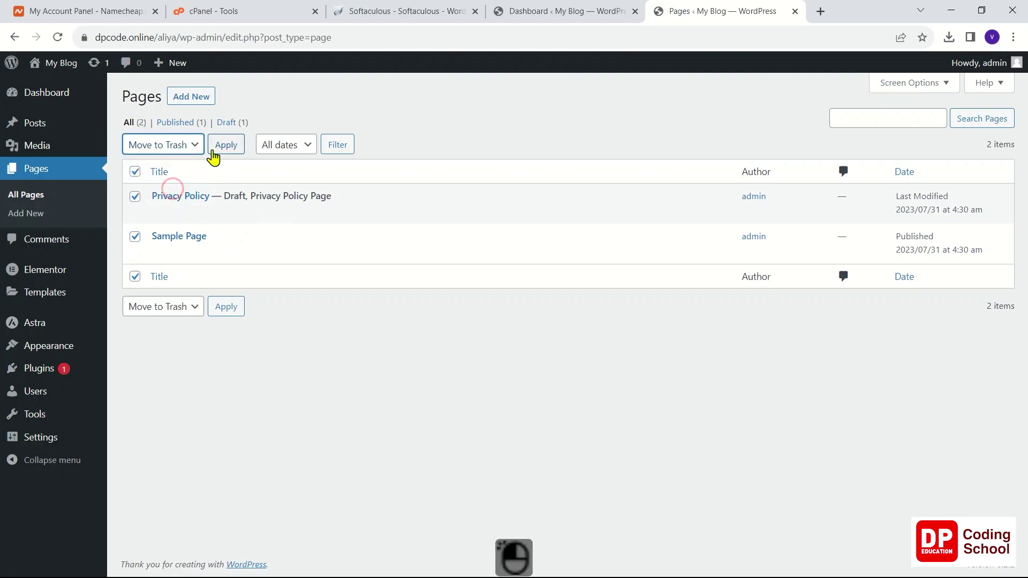
click(213, 149)
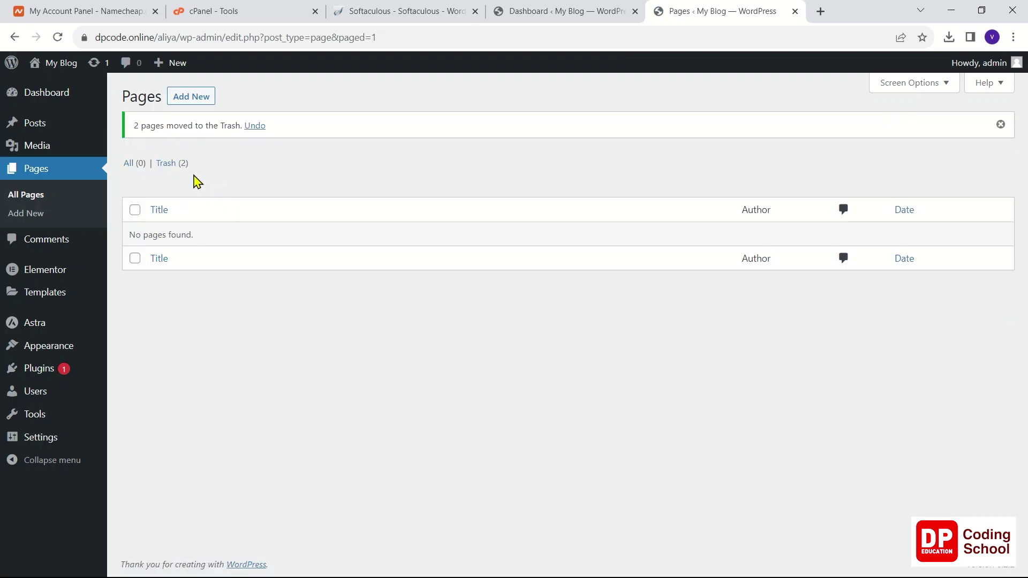
Search the plugin directory for "user", and install and activate the Ultimate Member plugin.
mouse_move(67, 350)
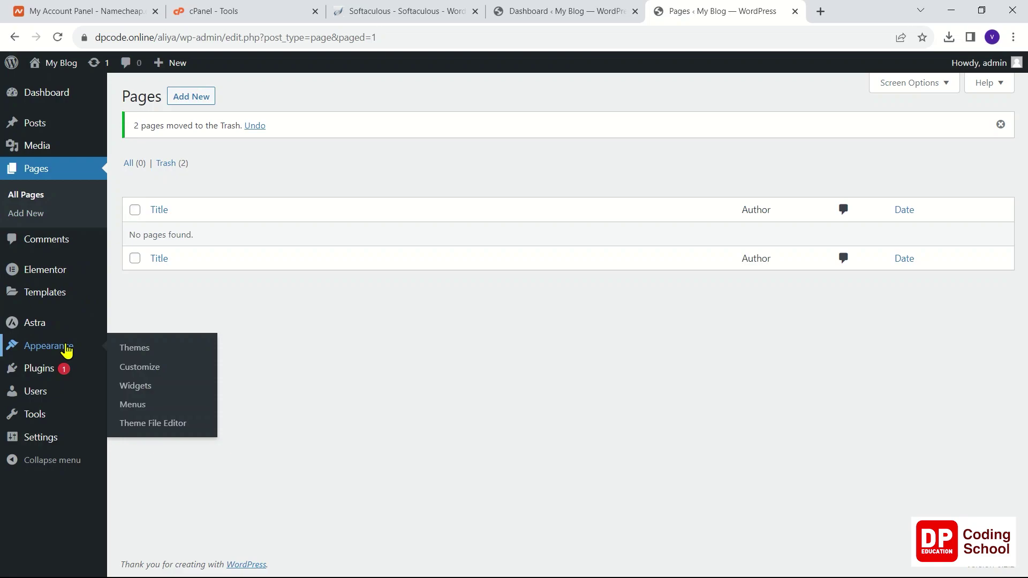
click(51, 374)
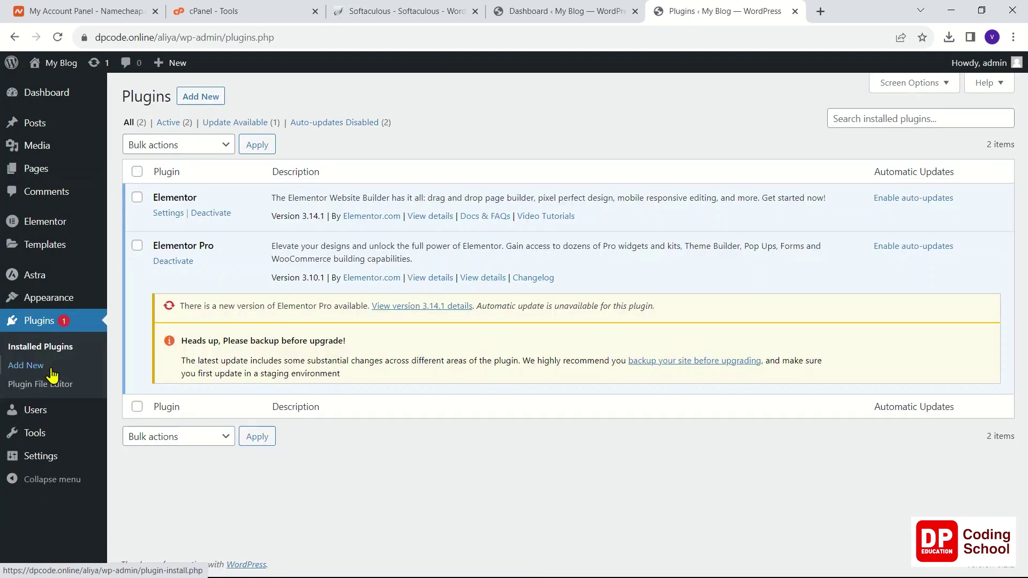
click(194, 107)
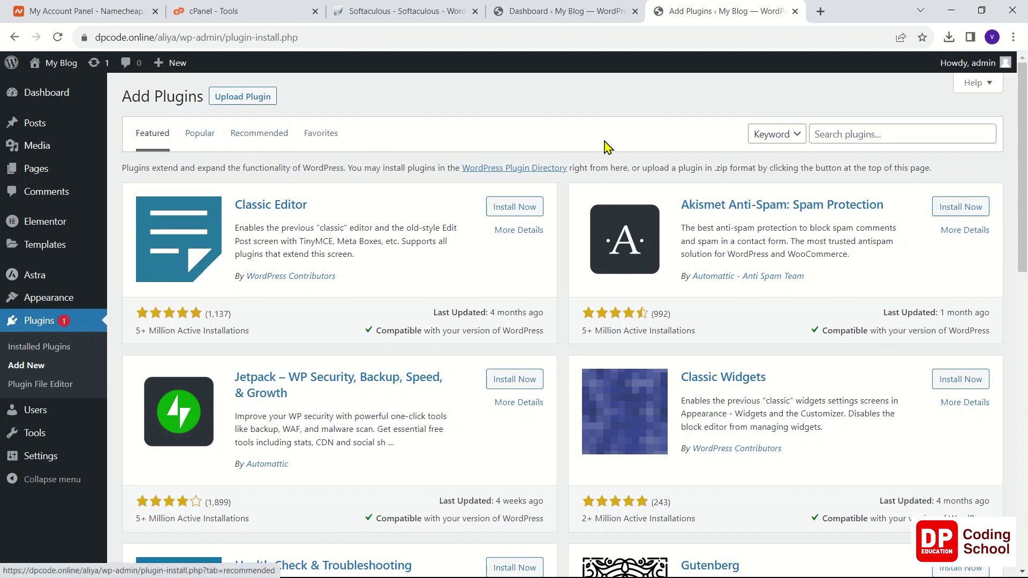
click(816, 134)
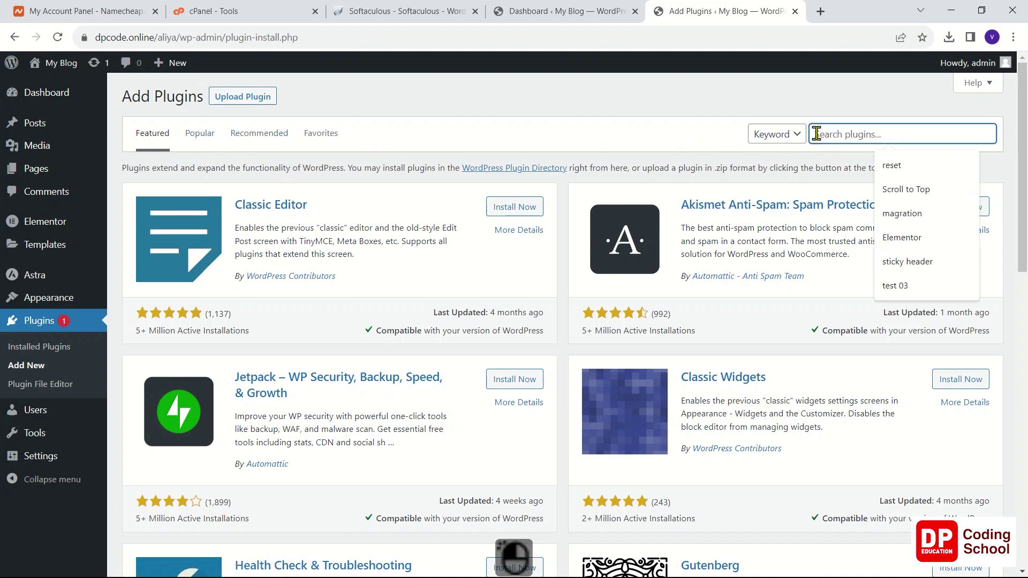
text(u)
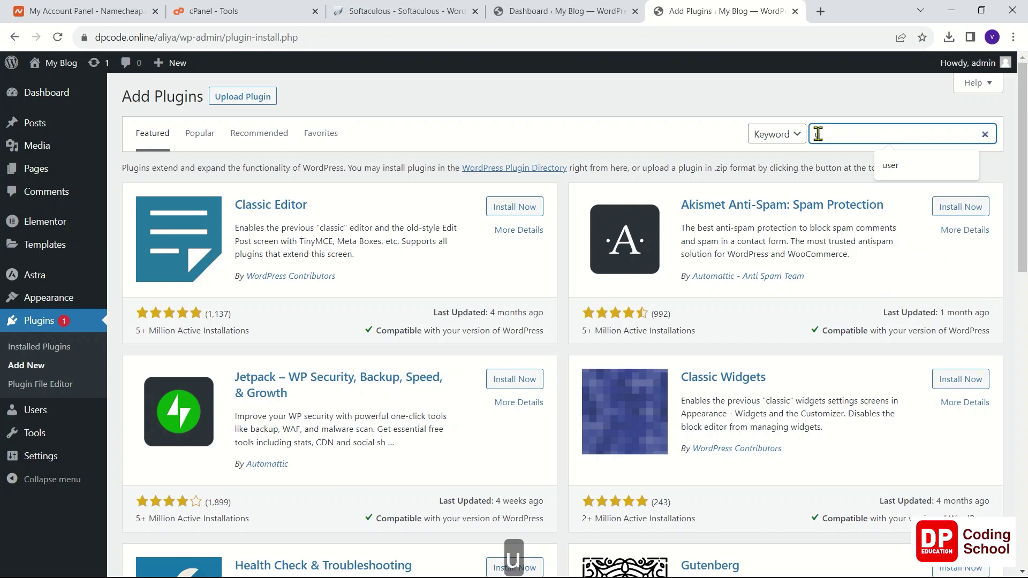
text(ser)
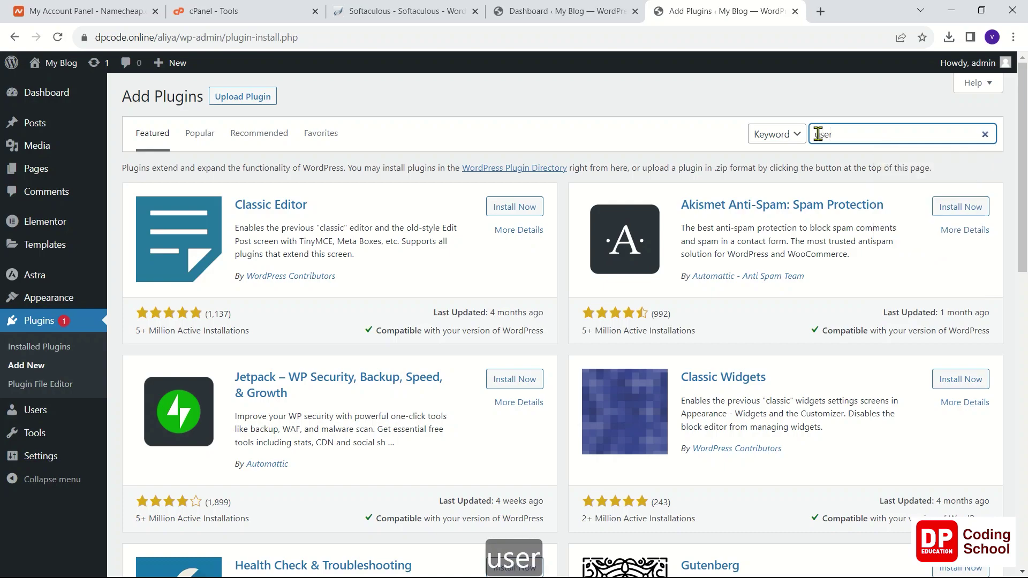
key(Return)
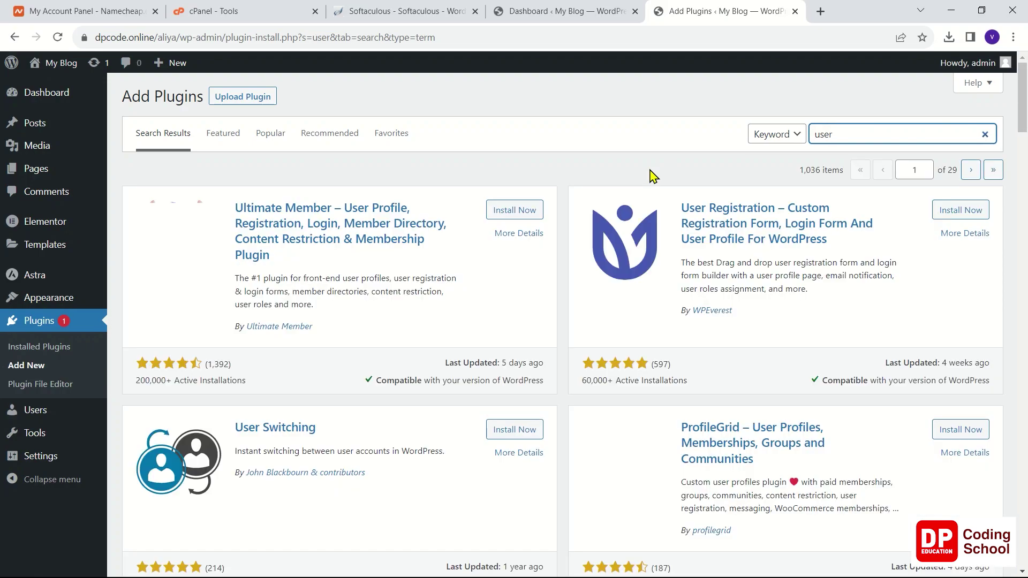
click(526, 212)
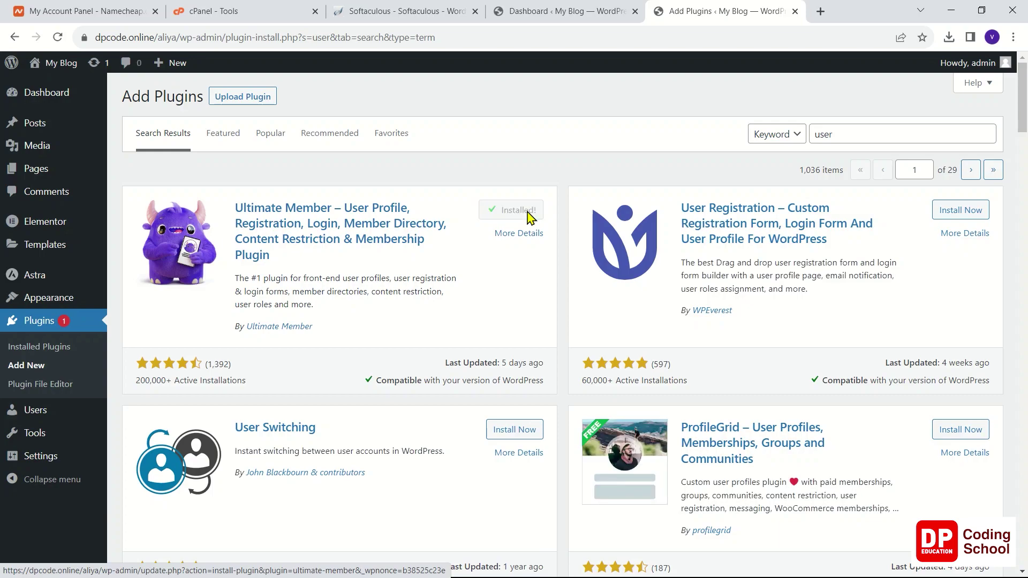
click(530, 211)
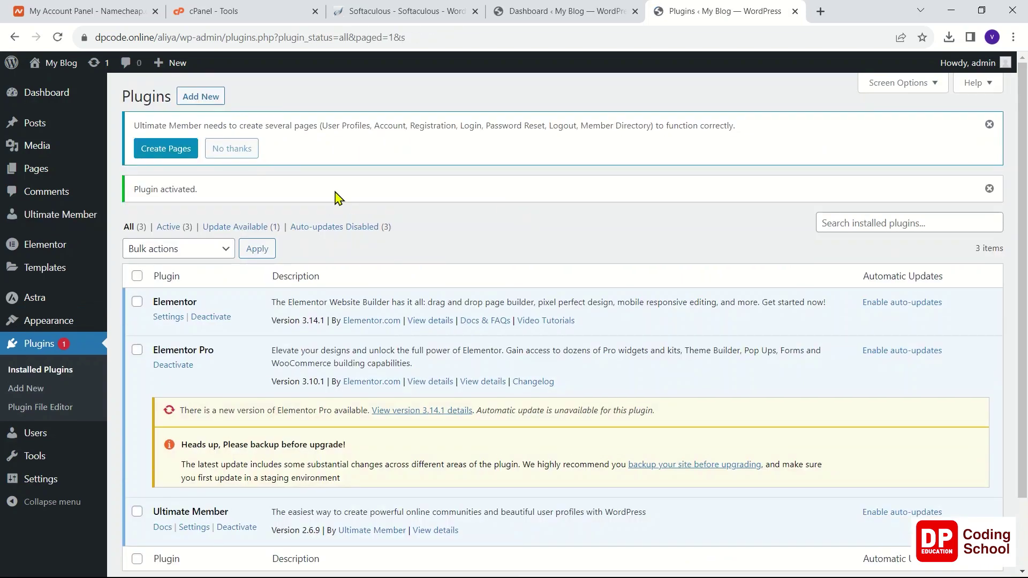
Create Ultimate Member's required pages, dismiss its security update notice and save the page settings.
click(177, 150)
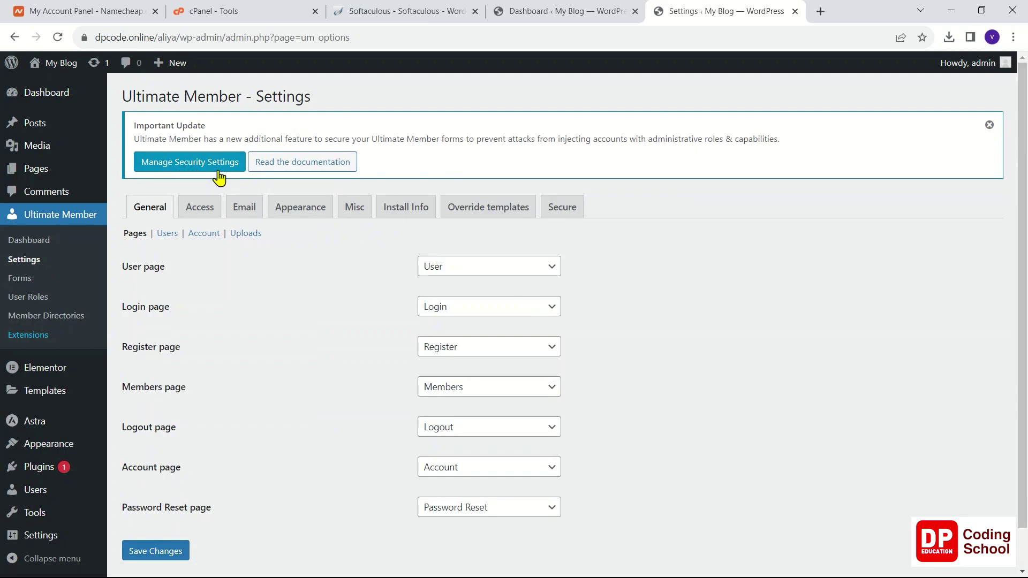
click(990, 124)
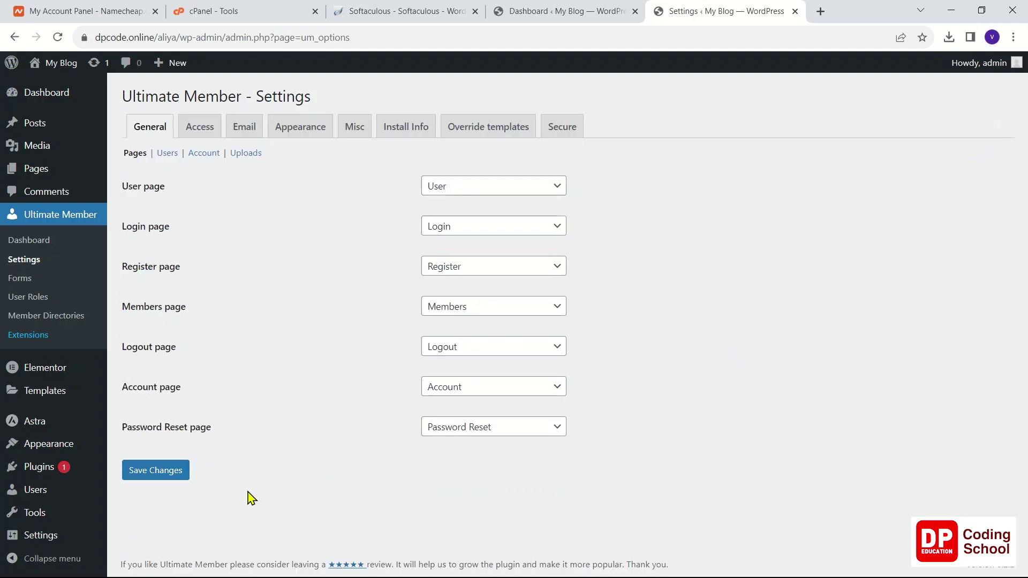
click(159, 469)
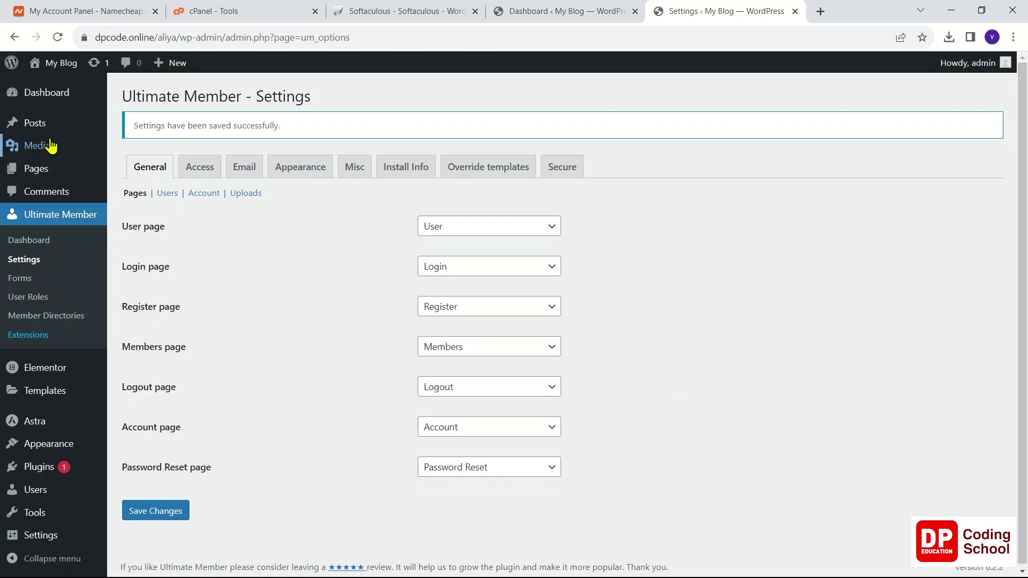
View the site's front page by removing wp-admin/index.php from the dashboard address, and open its Members page.
click(52, 104)
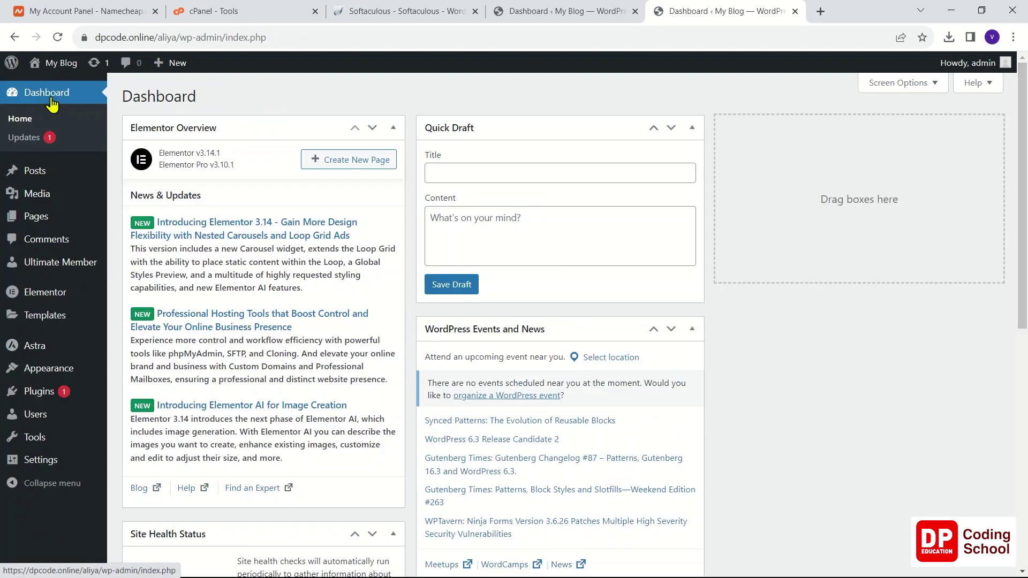
click(566, 16)
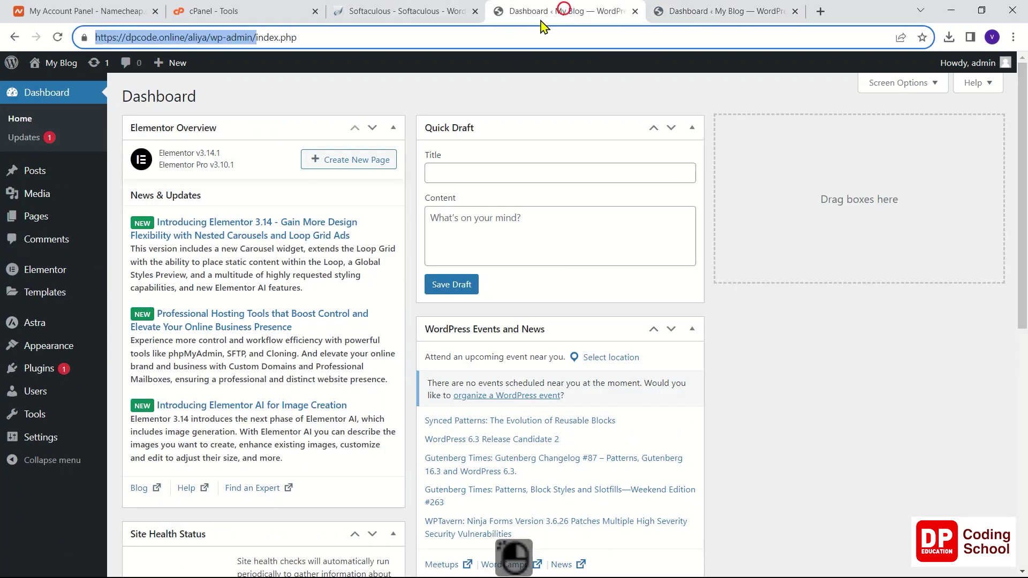
click(209, 38)
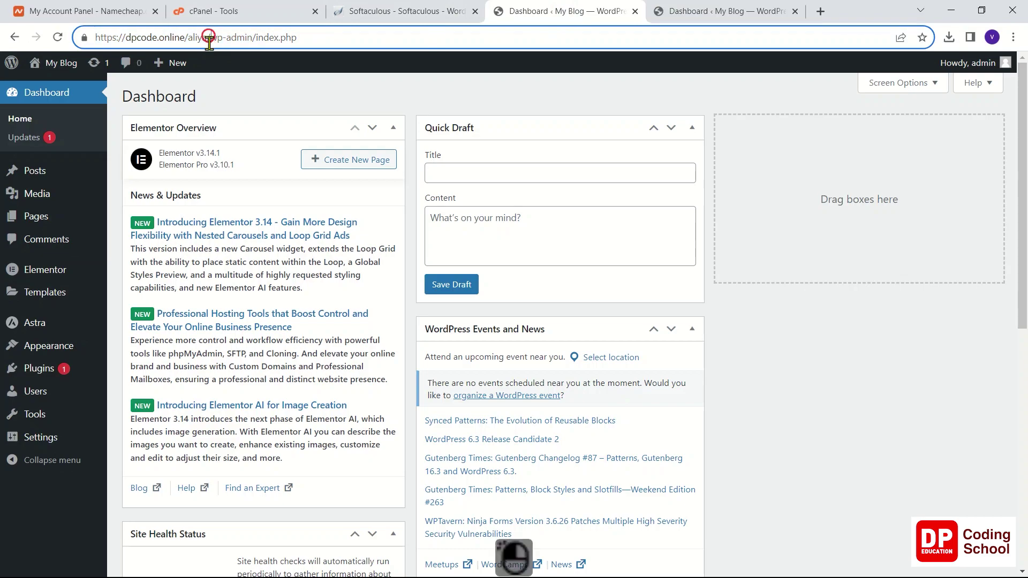
click(758, 16)
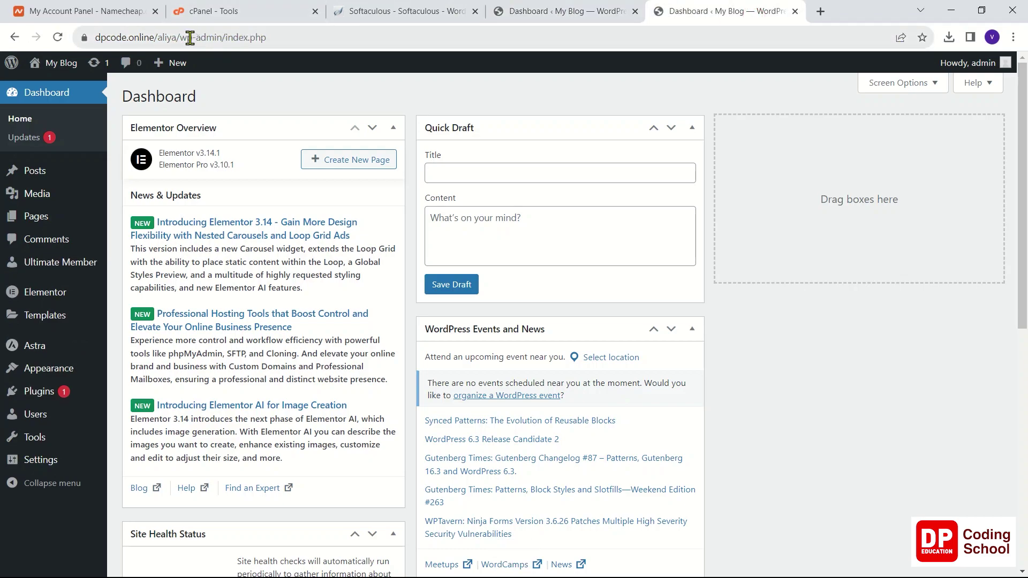
drag(185, 37, 298, 38)
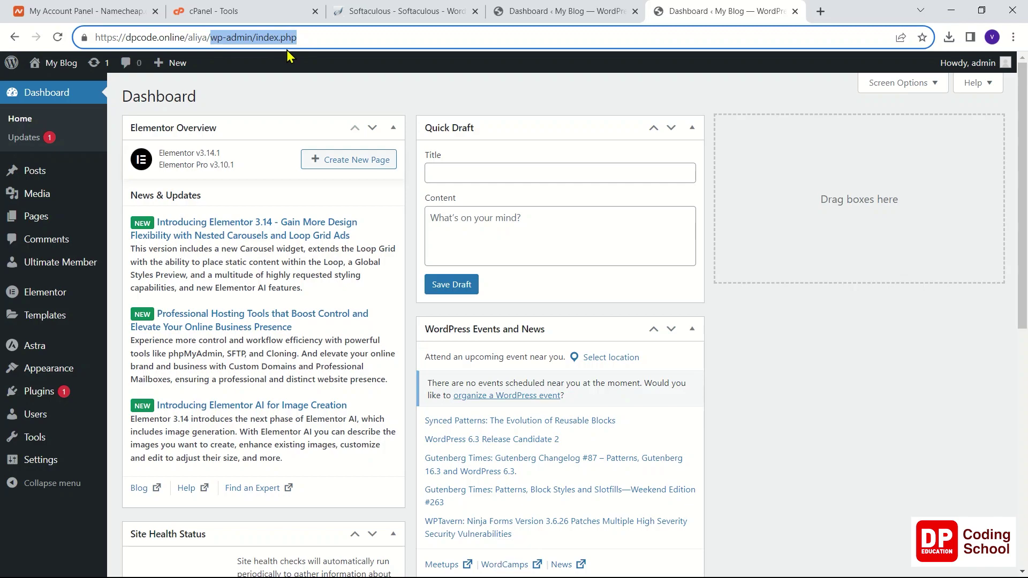
key(BackSpace)
key(BackSpace)
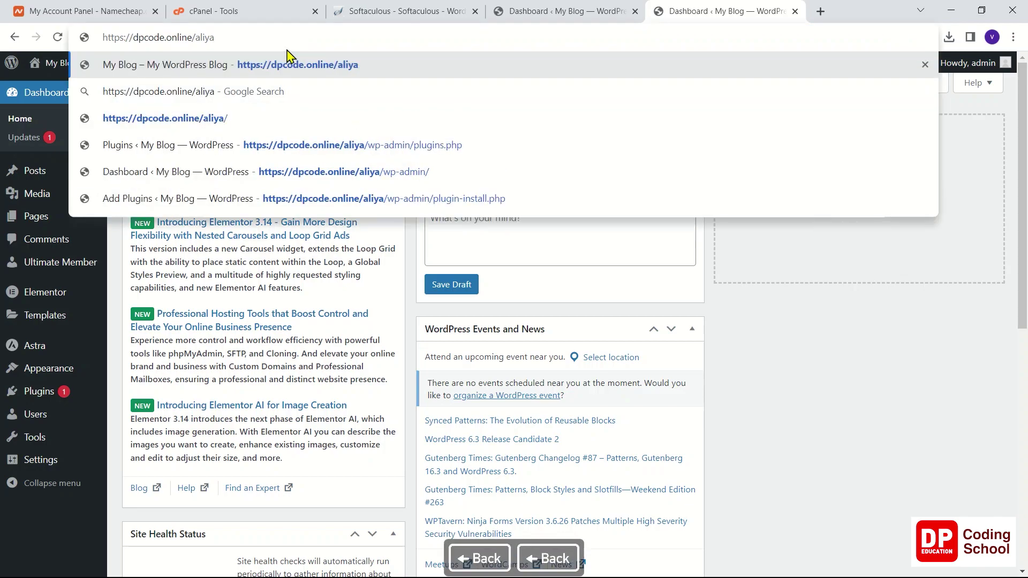
key(Return)
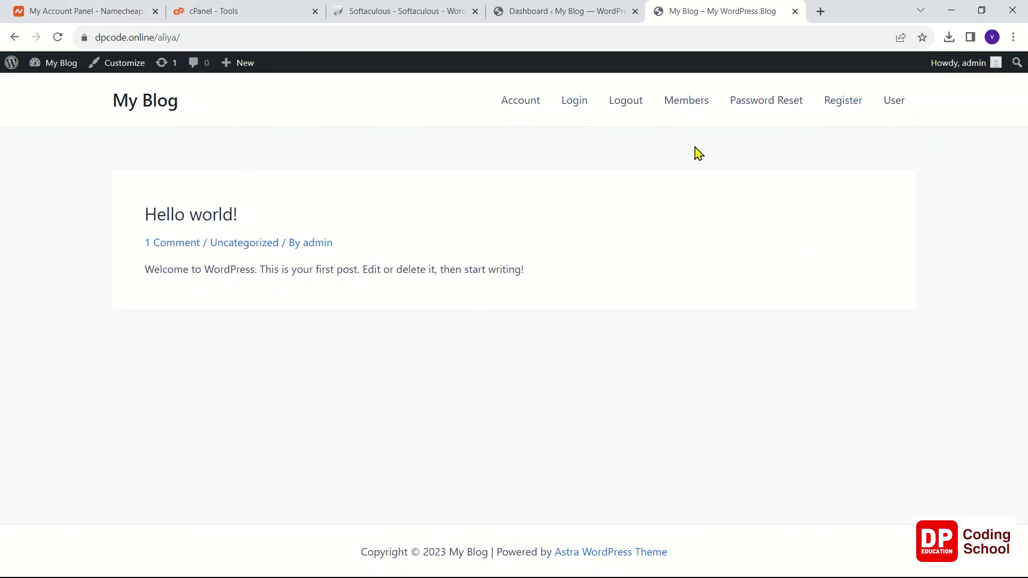
click(684, 108)
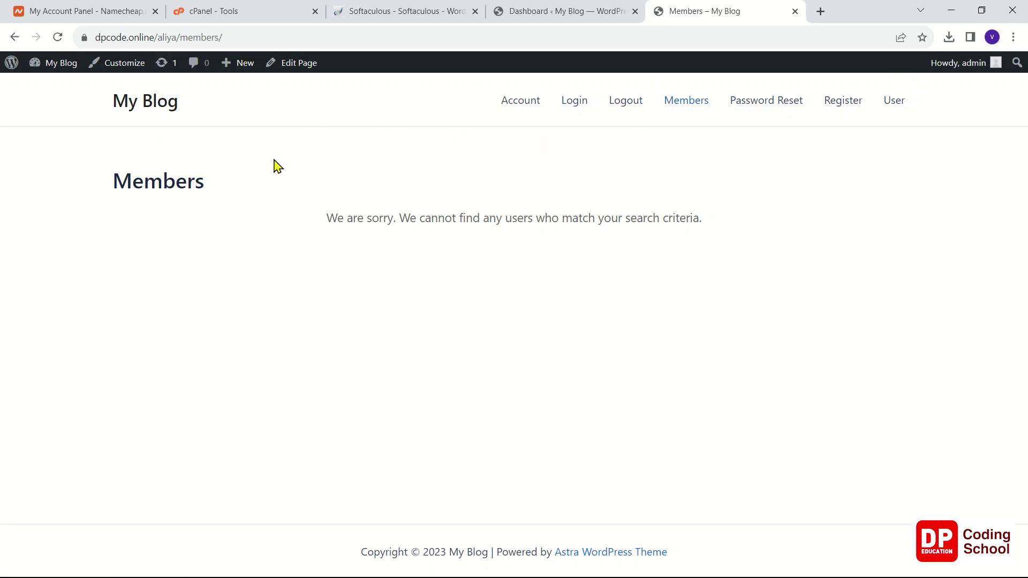
Return to the dashboard and open the Site Identity settings in the theme customizer.
mouse_move(59, 67)
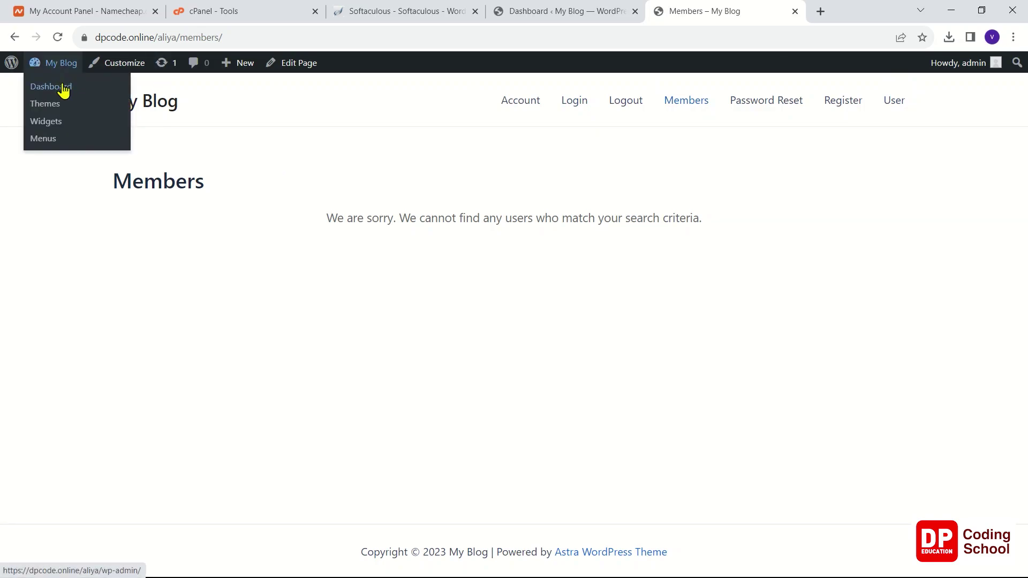
click(64, 91)
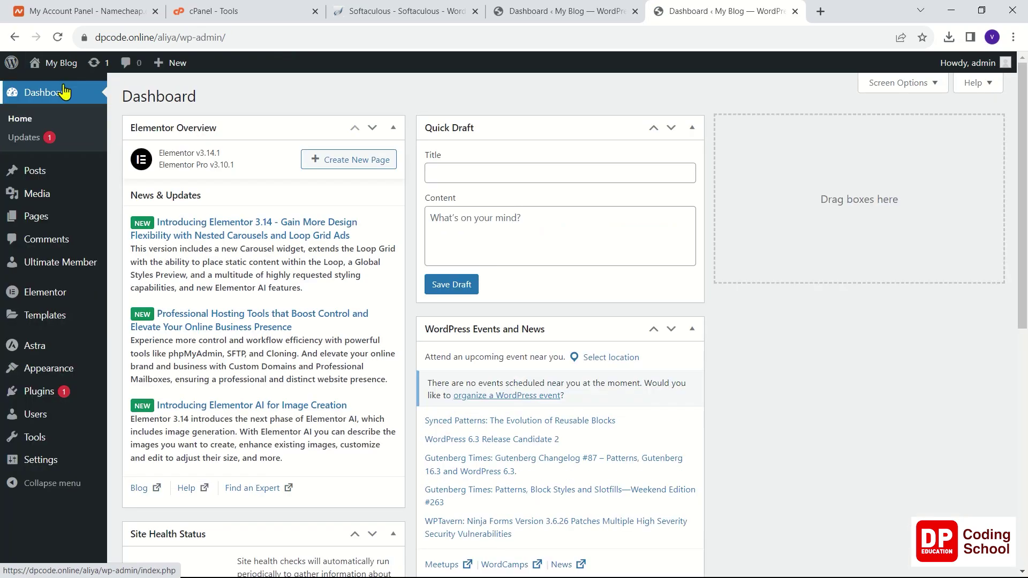
mouse_move(56, 303)
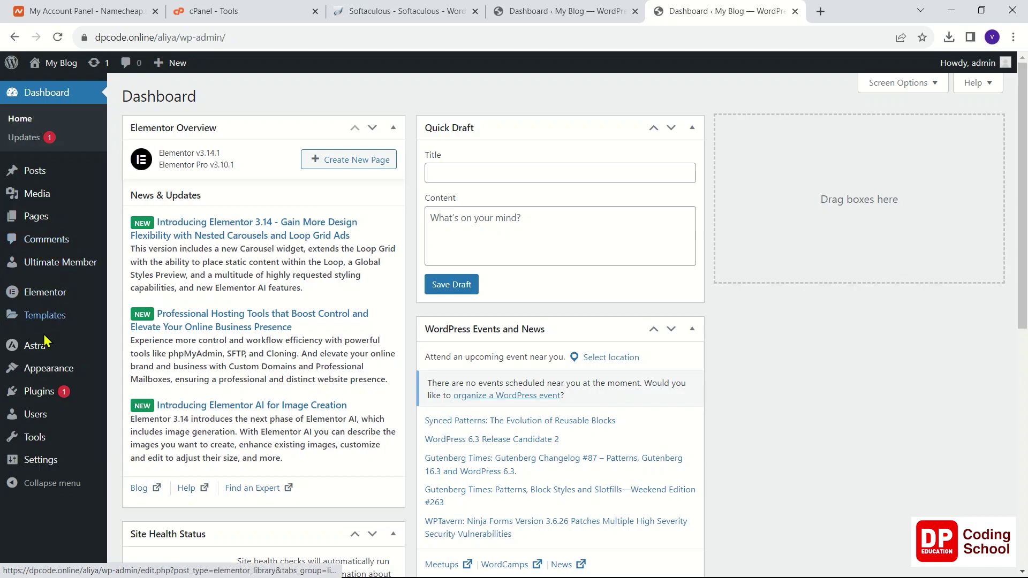
mouse_move(48, 365)
click(153, 390)
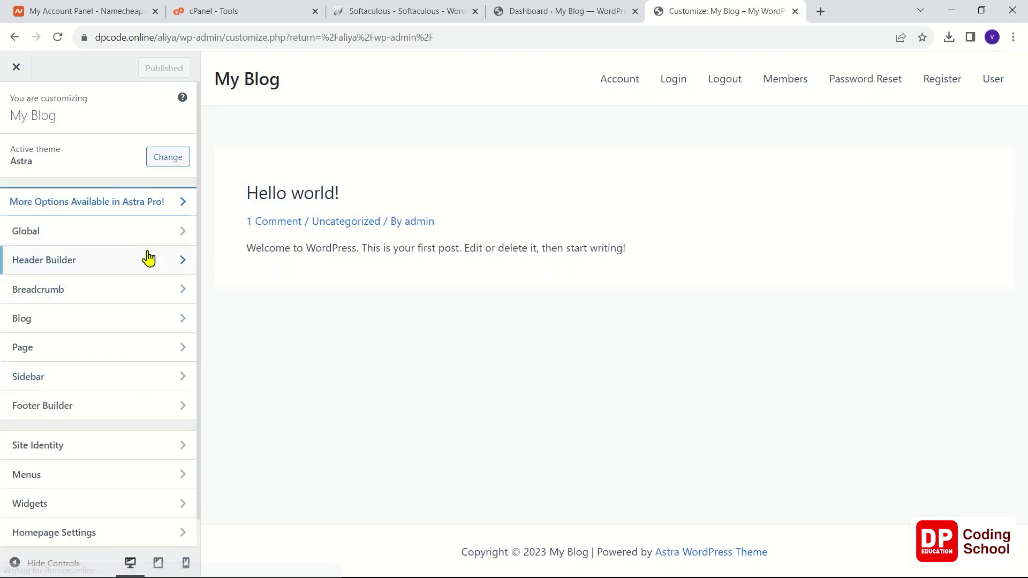
click(119, 232)
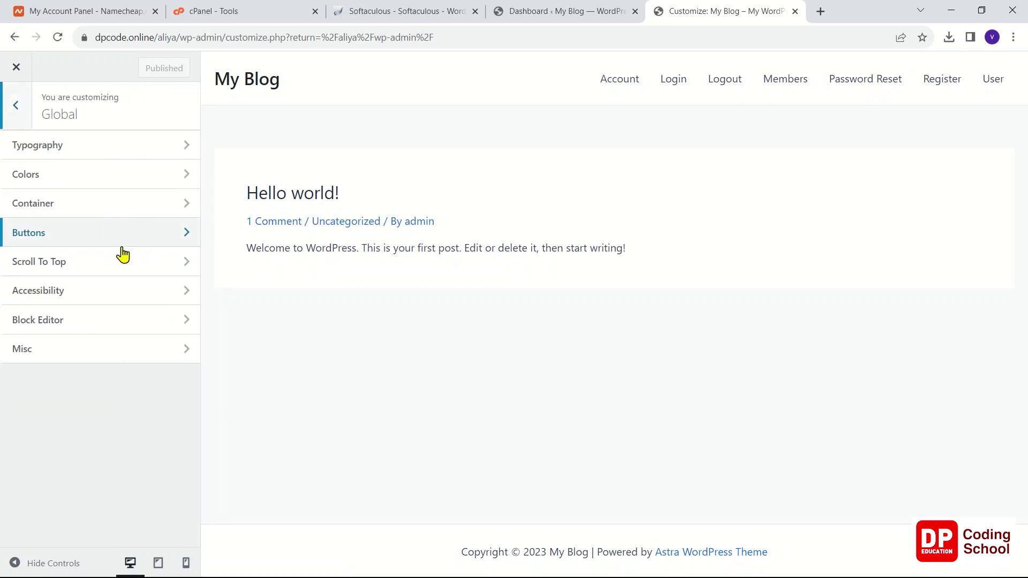
click(16, 106)
click(64, 423)
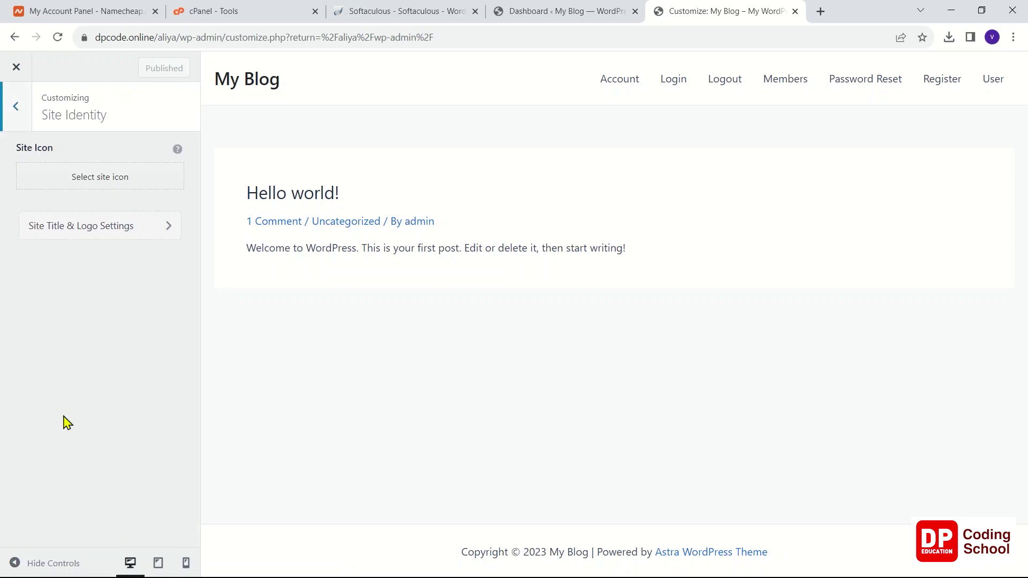
Upload ALiya.png from the Aliya folder on the Desktop, crop it as the site icon, and publish the change.
click(91, 186)
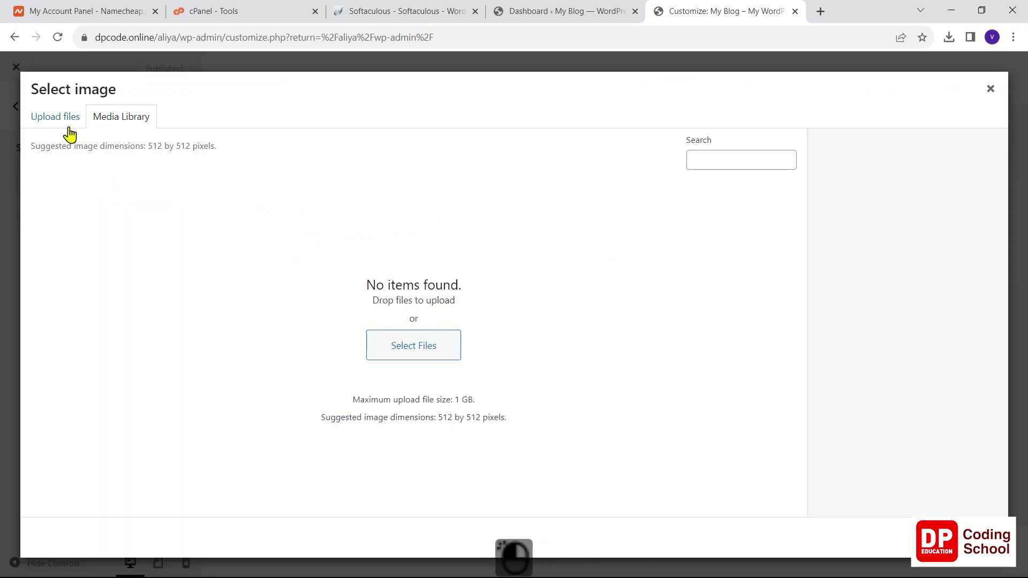
click(68, 127)
click(489, 328)
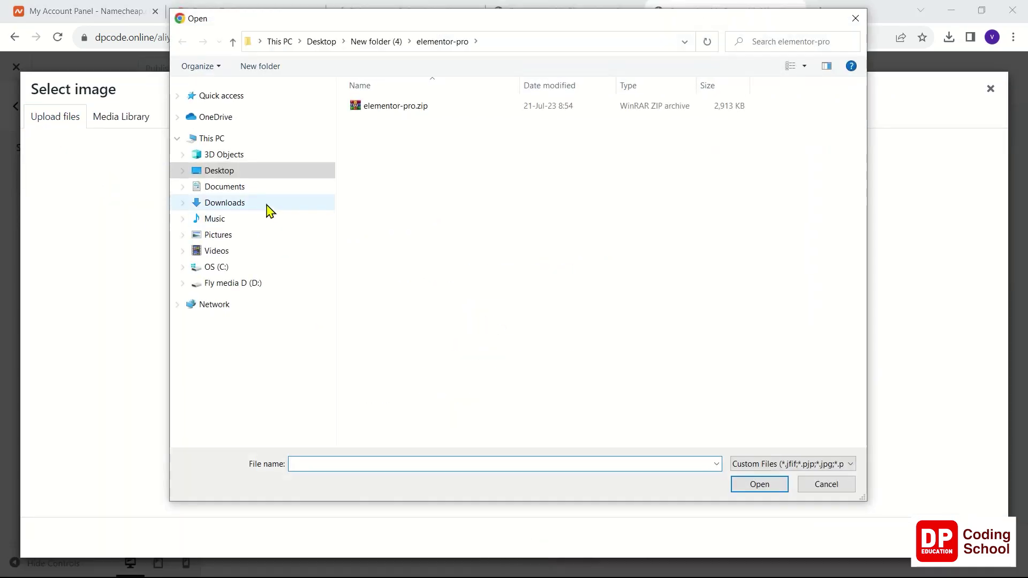
click(323, 42)
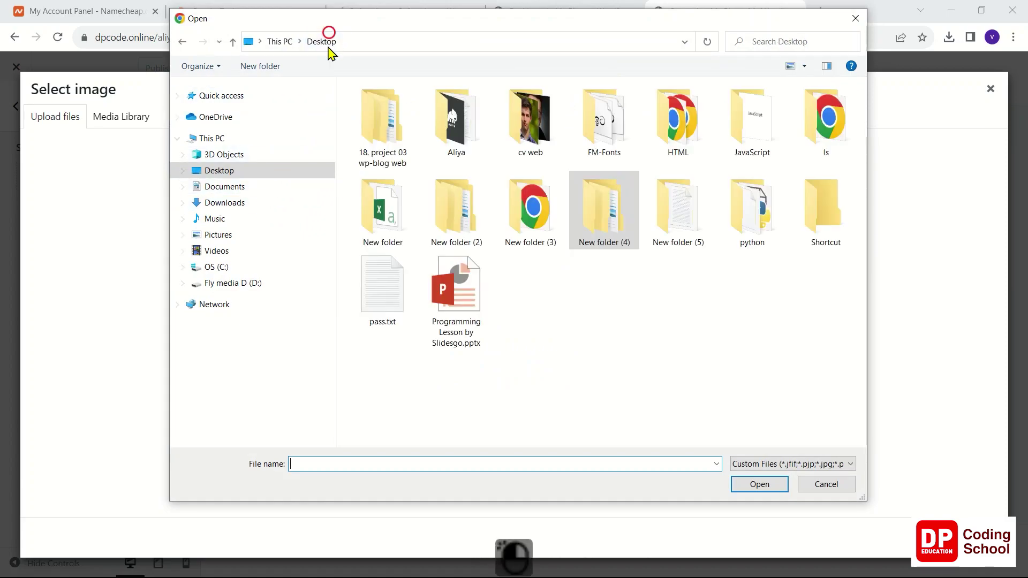
double_click(453, 134)
double_click(406, 128)
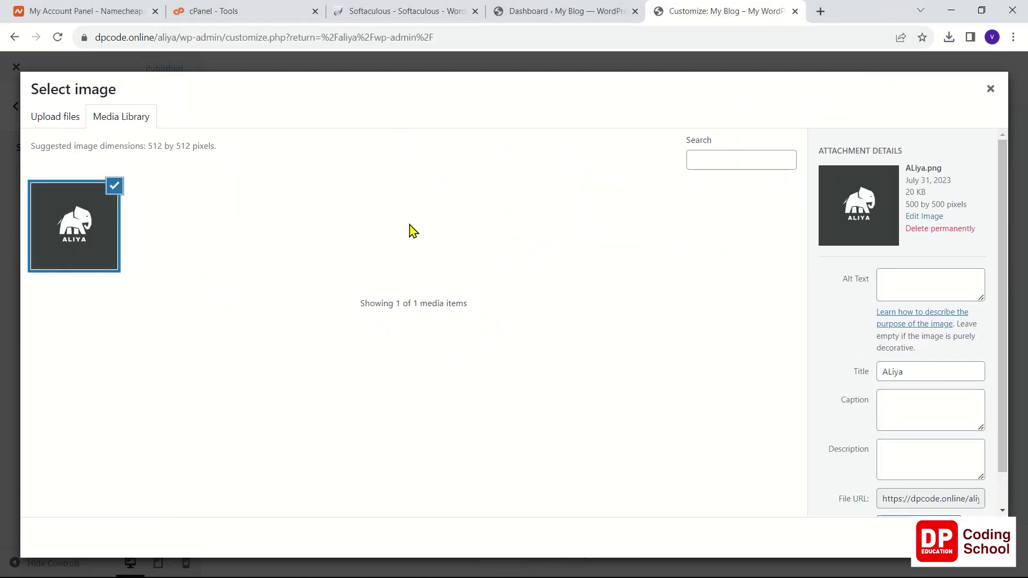
click(972, 537)
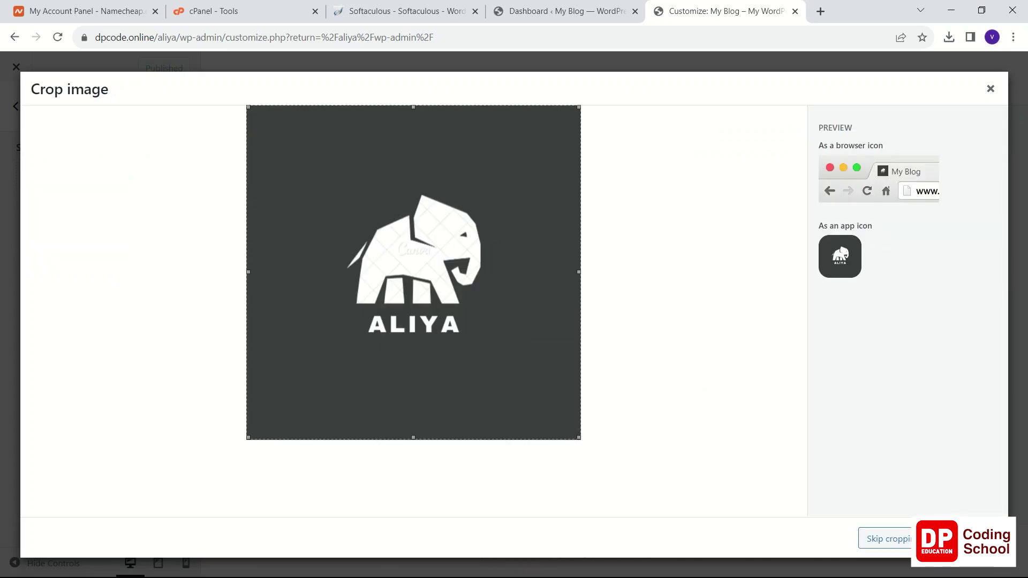
click(972, 538)
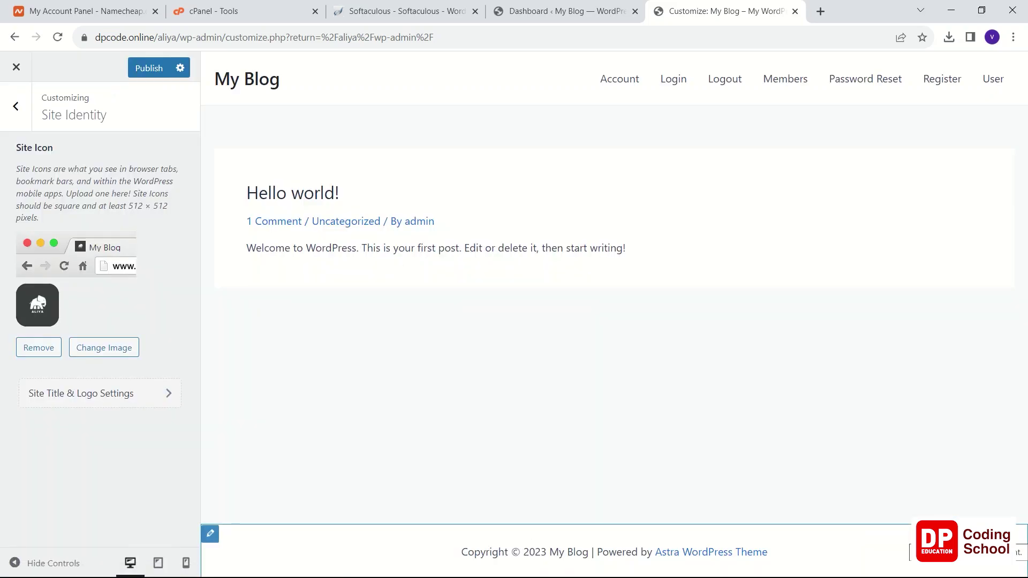
click(154, 74)
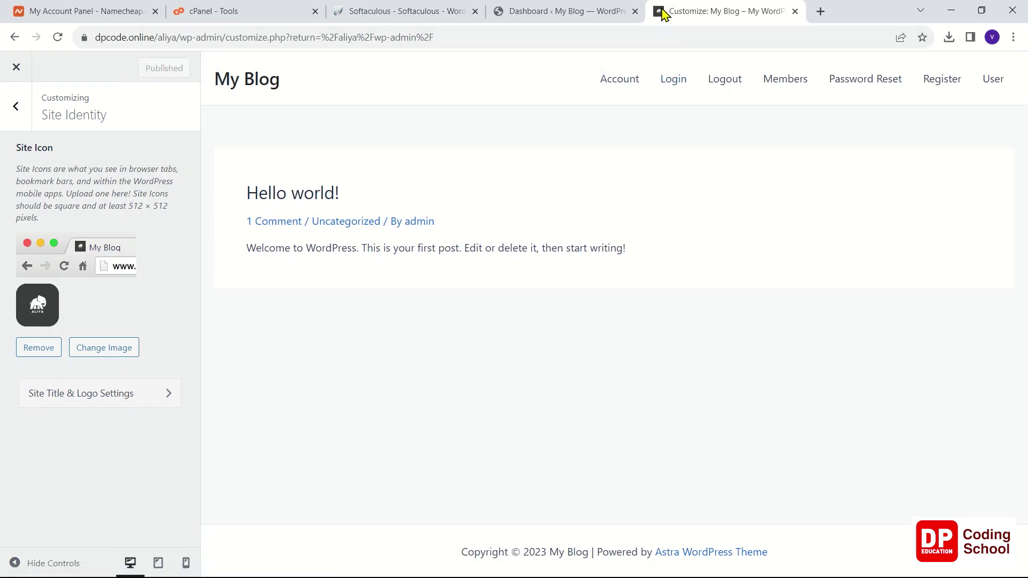
Use cropped-ALiya.png from the media library as the uncropped site logo and set the logo width to 52 px.
click(91, 393)
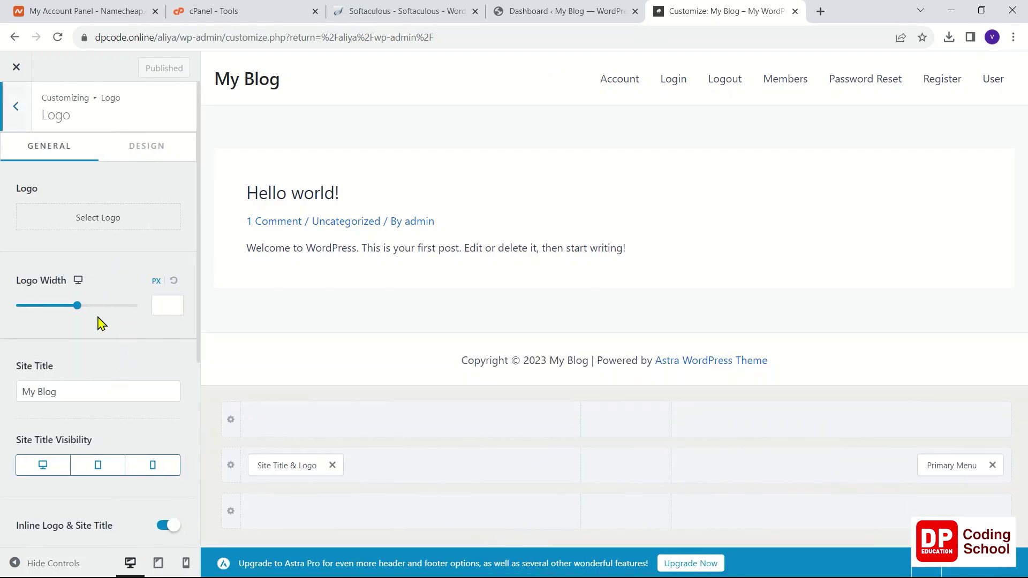
scroll(101, 321, down, 1)
click(111, 161)
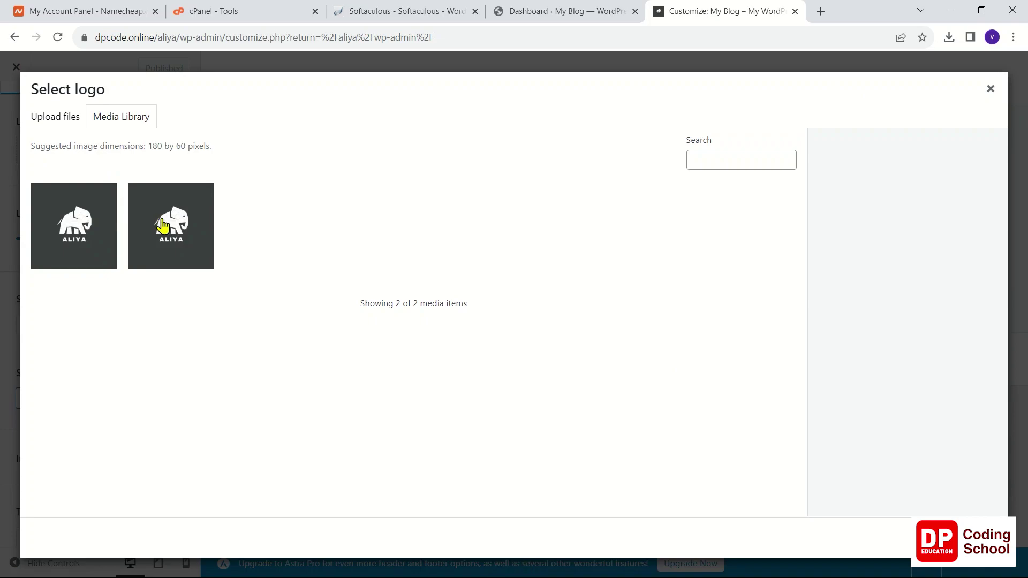
click(103, 229)
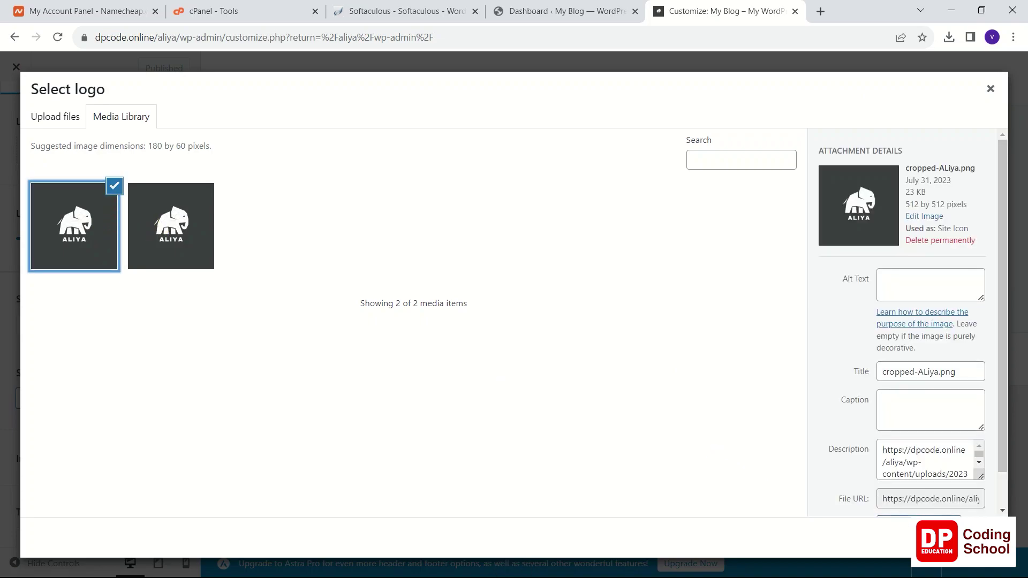
click(964, 538)
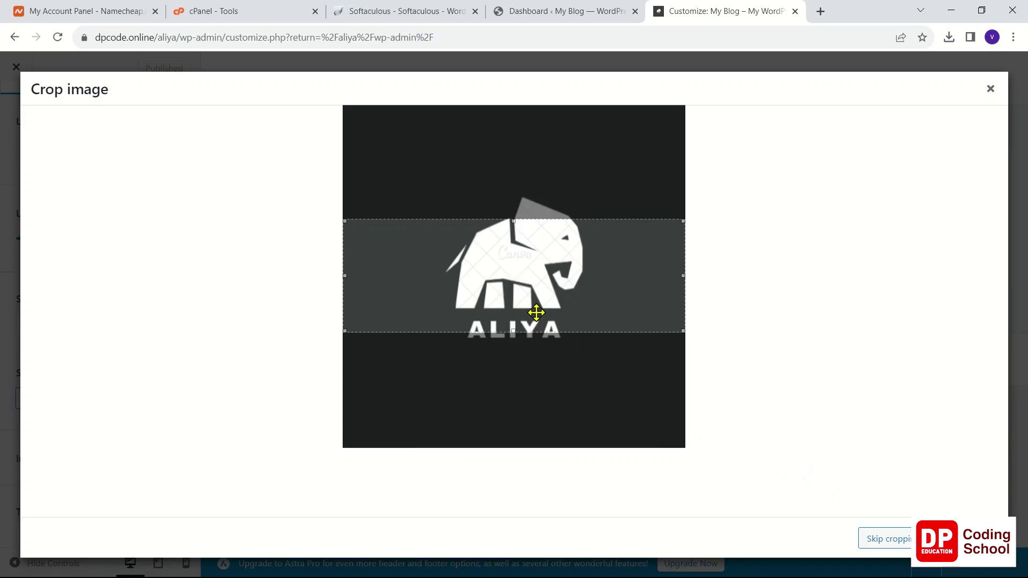
drag(542, 286, 562, 282)
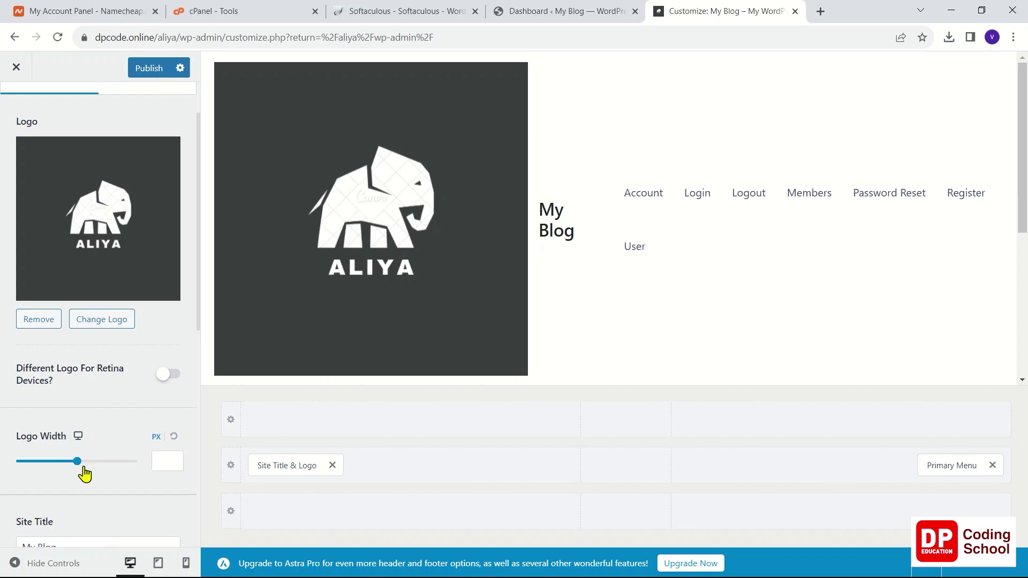
drag(77, 461, 30, 446)
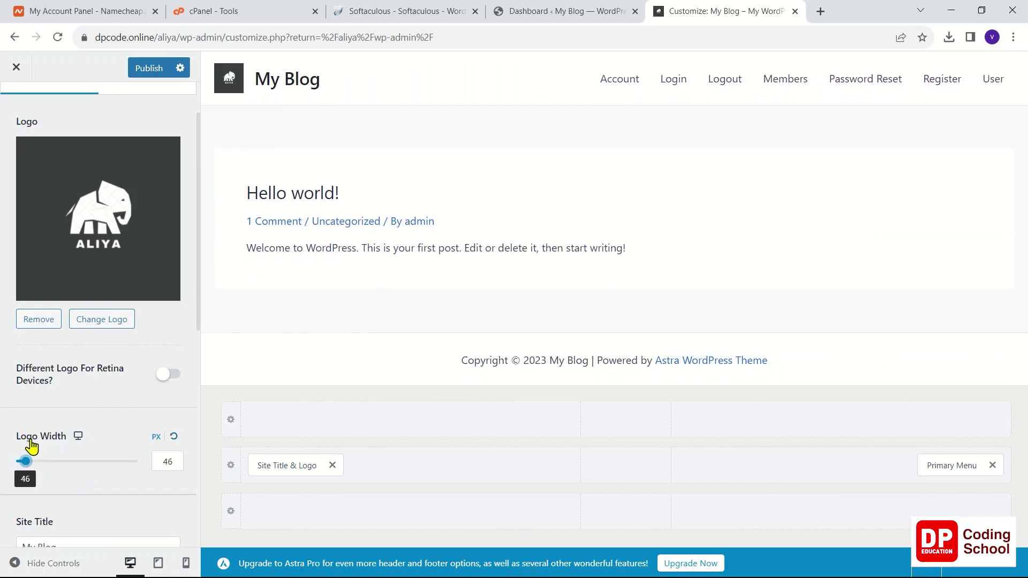
Change the site title to "Aliya Fashion" and publish the customizer changes.
scroll(31, 446, down, 4)
triple_click(104, 346)
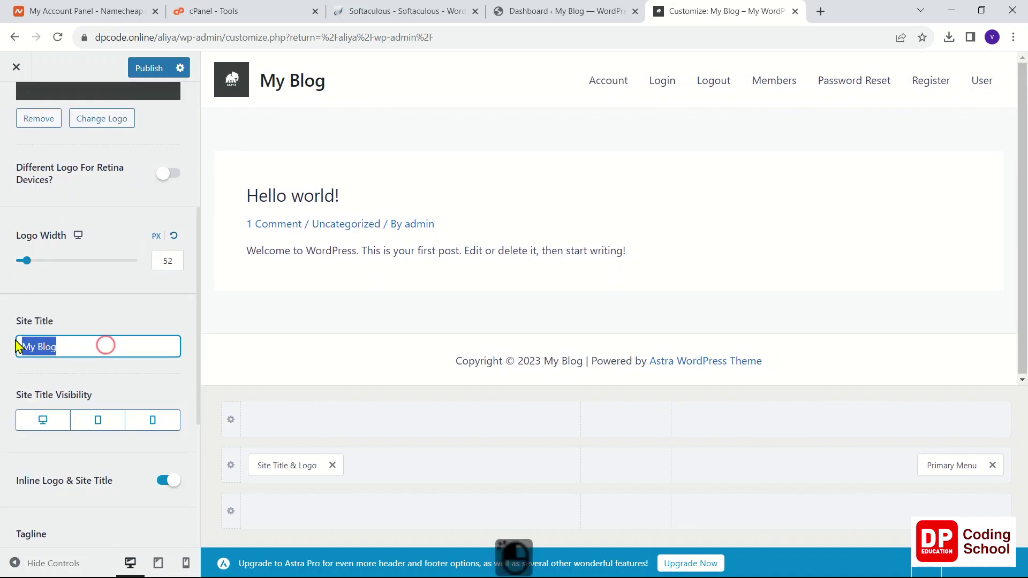
text(Aliya)
text(fashion)
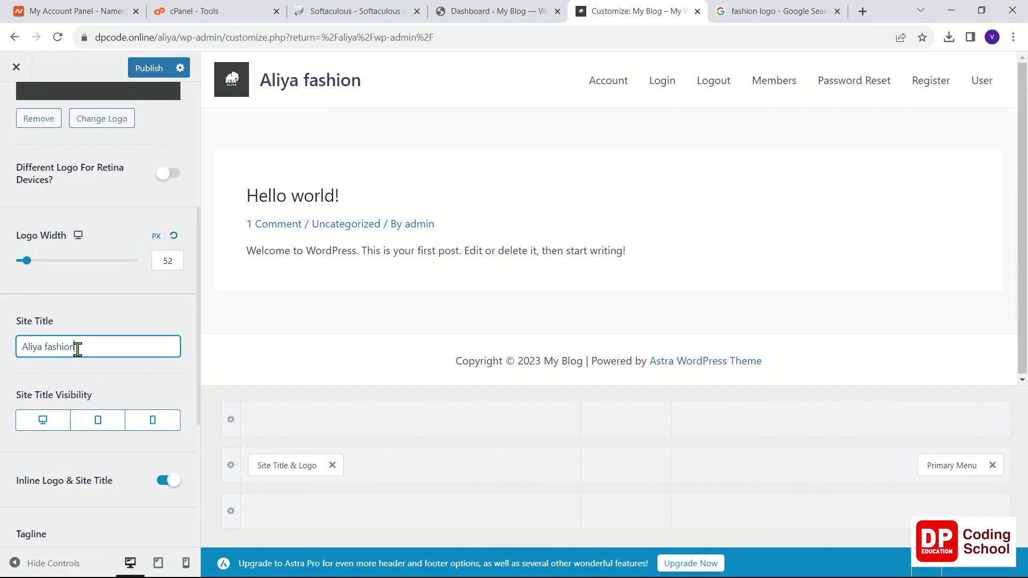
key(Left)
key(Left)
key(Left)
key(Left)
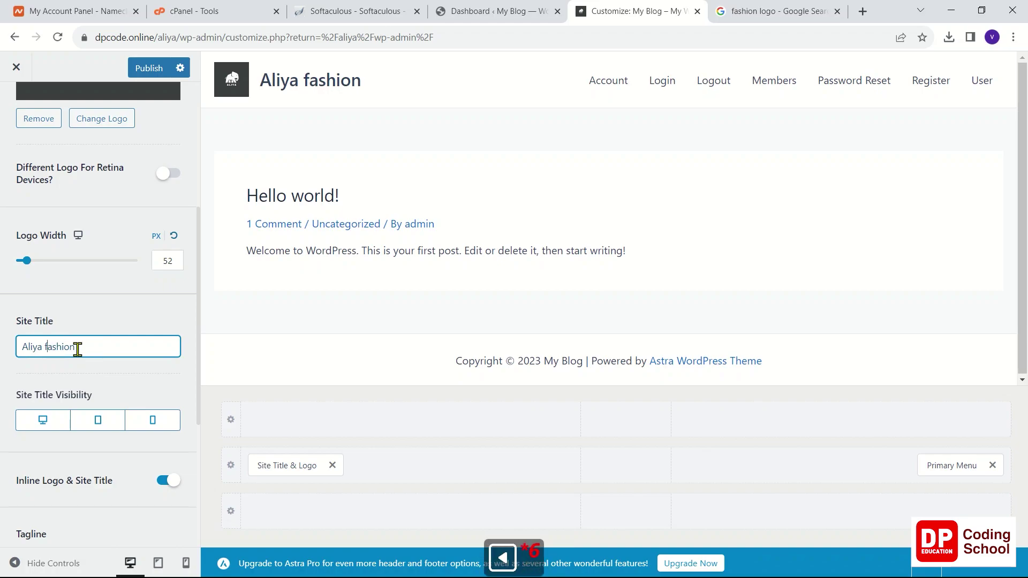
key(BackSpace)
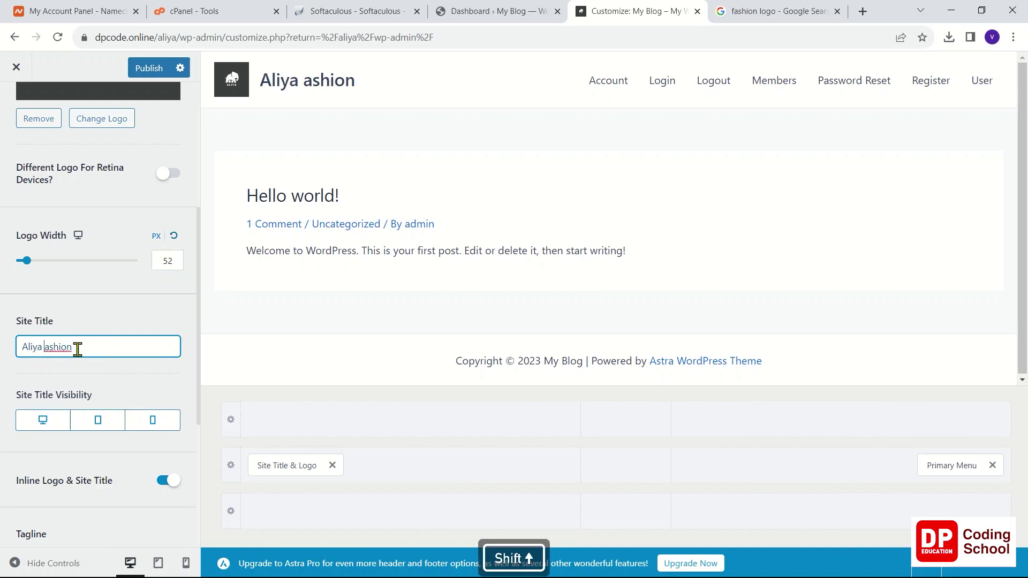
text(F)
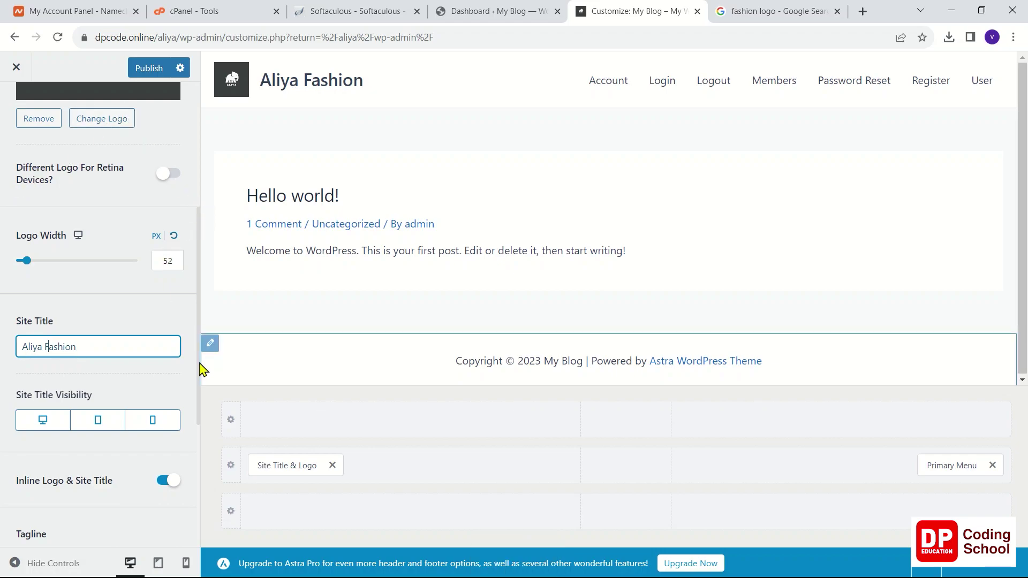
click(151, 68)
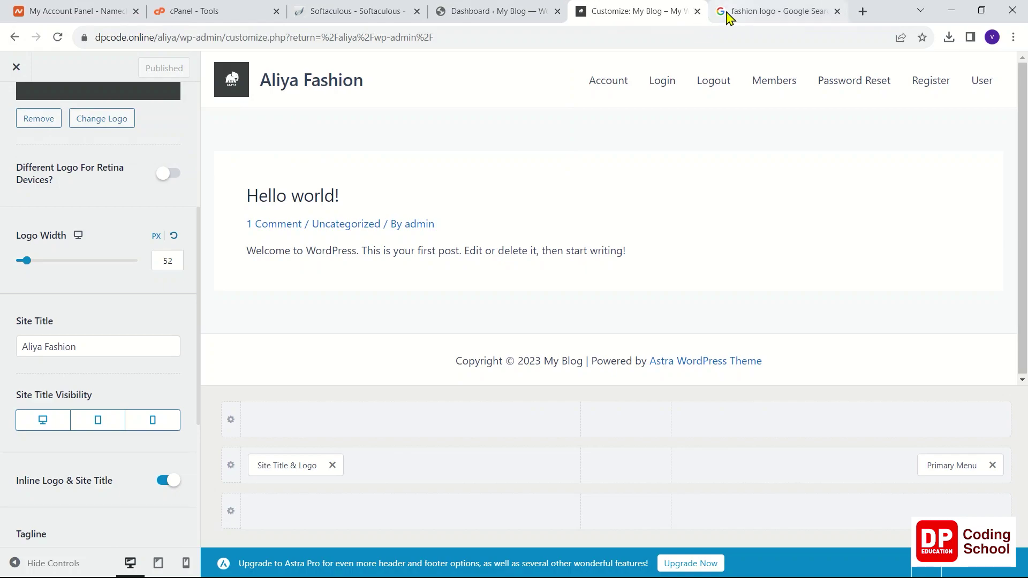
Open the site's public front page at dpcode.online/aliya/ from the separate dashboard page.
click(540, 16)
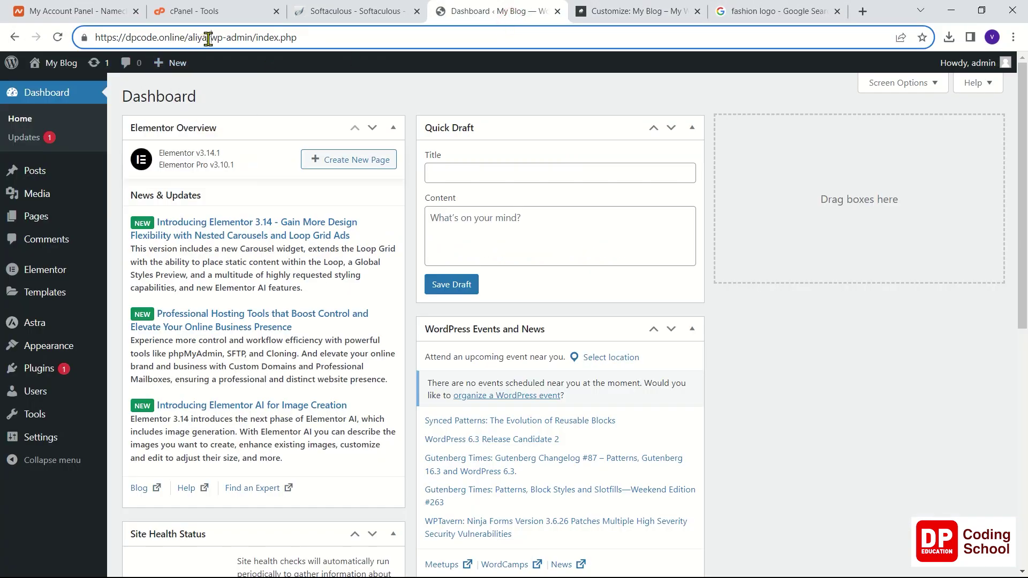
drag(215, 38, 536, 67)
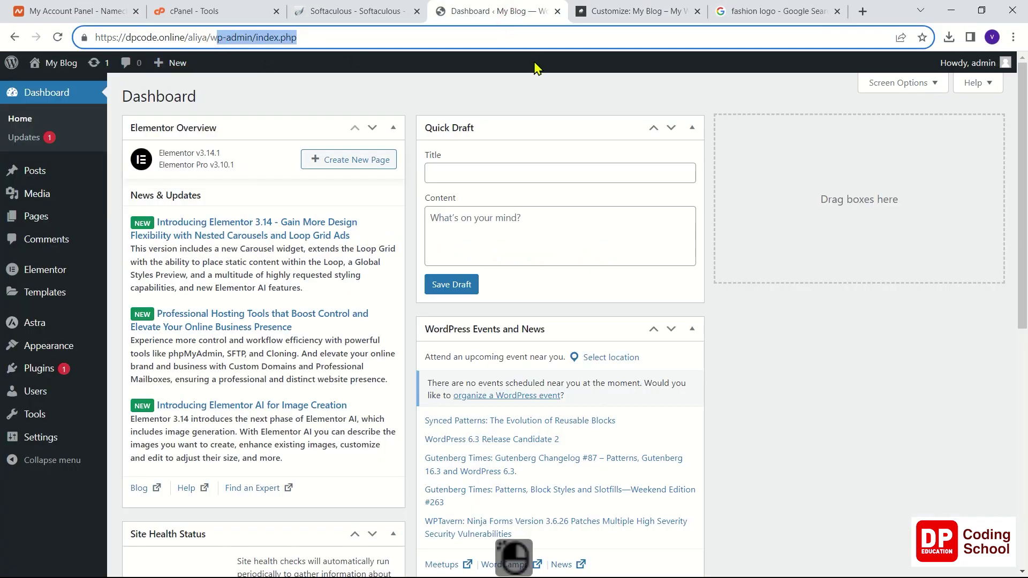
key(BackSpace)
key(BackSpace)
key(Return)
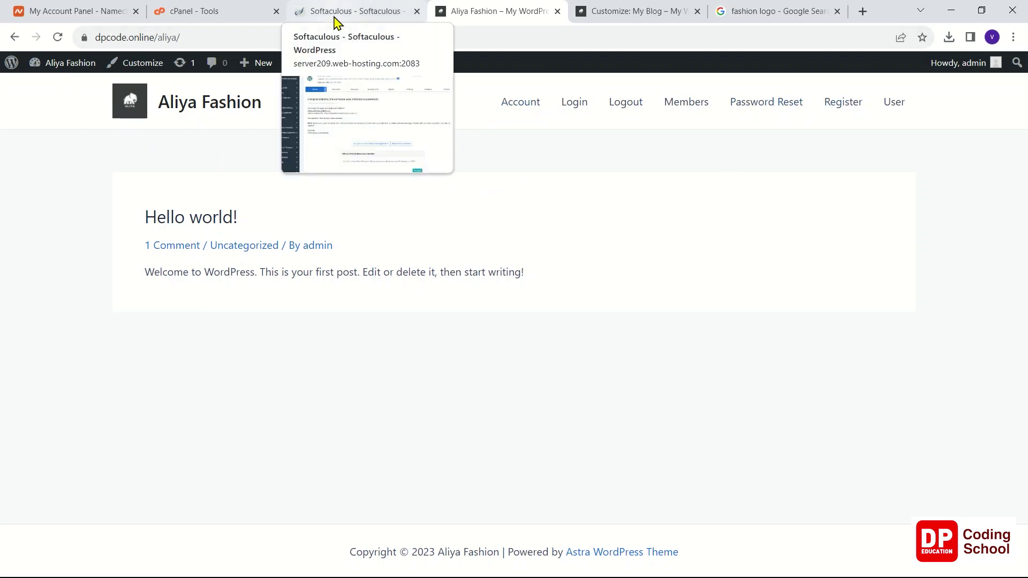
Leave the customizer's site identity settings and reopen the theme customizer at the Header Builder's design settings.
click(619, 15)
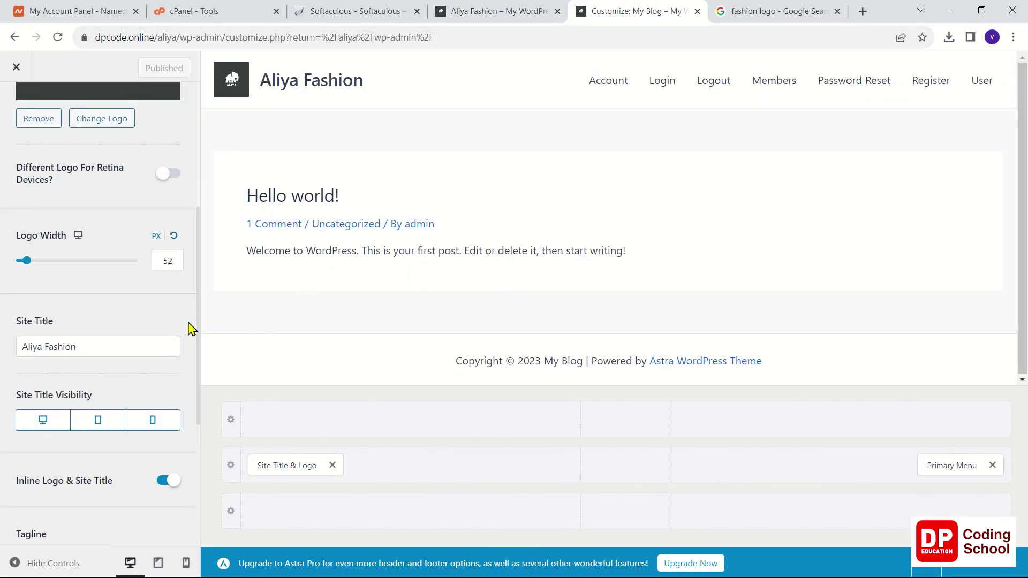
click(16, 66)
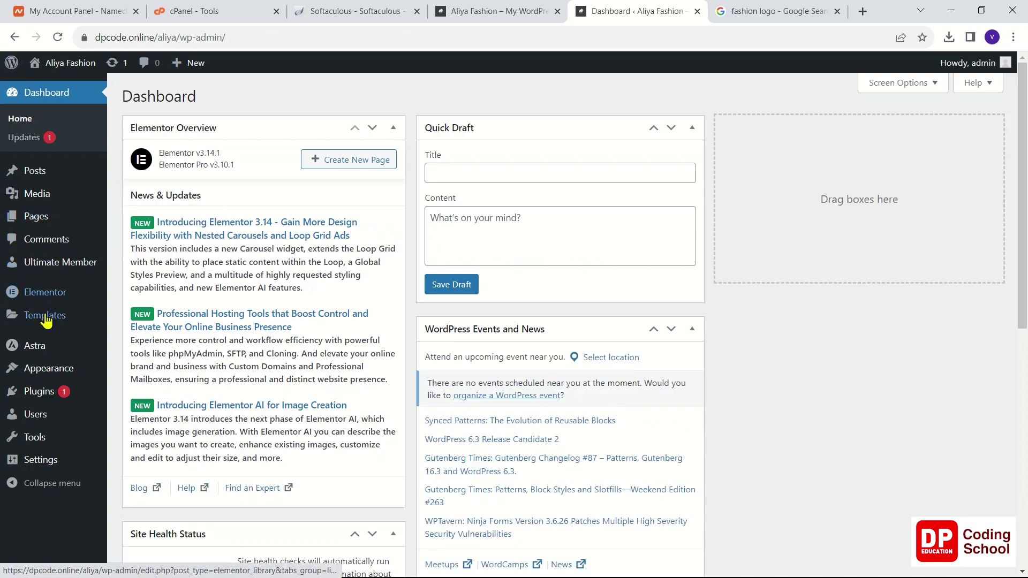
mouse_move(50, 368)
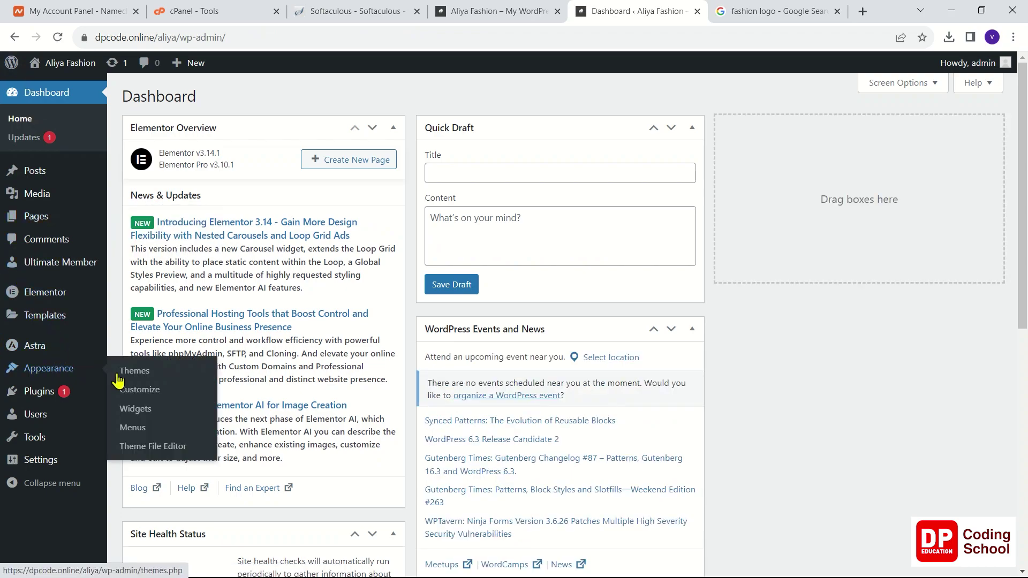
click(143, 390)
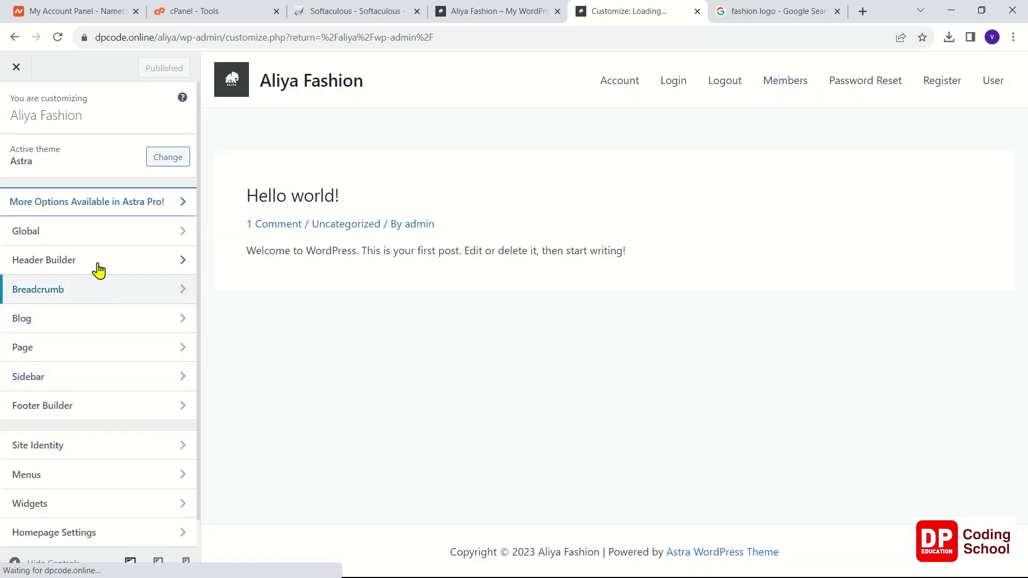
click(95, 264)
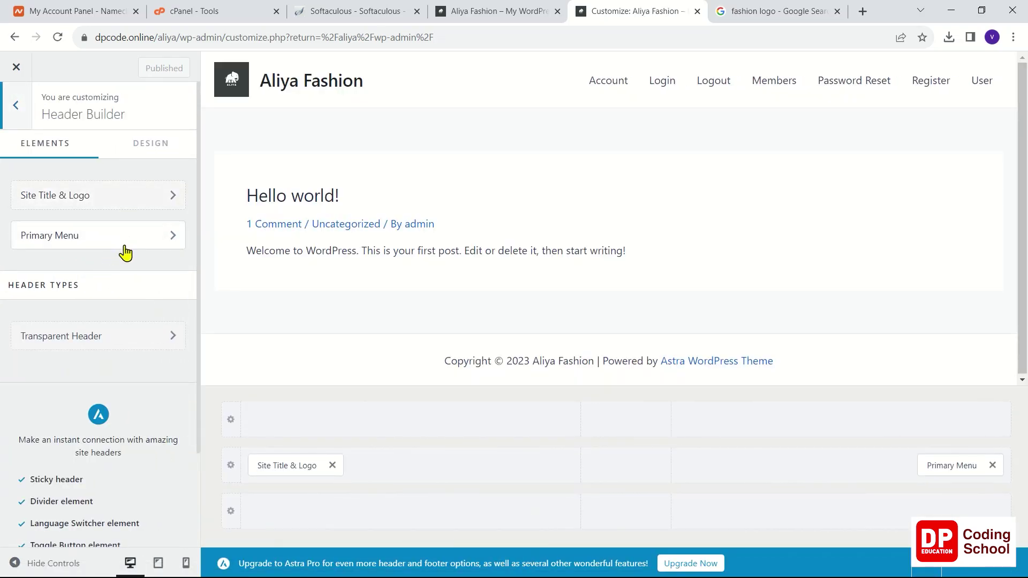
click(140, 155)
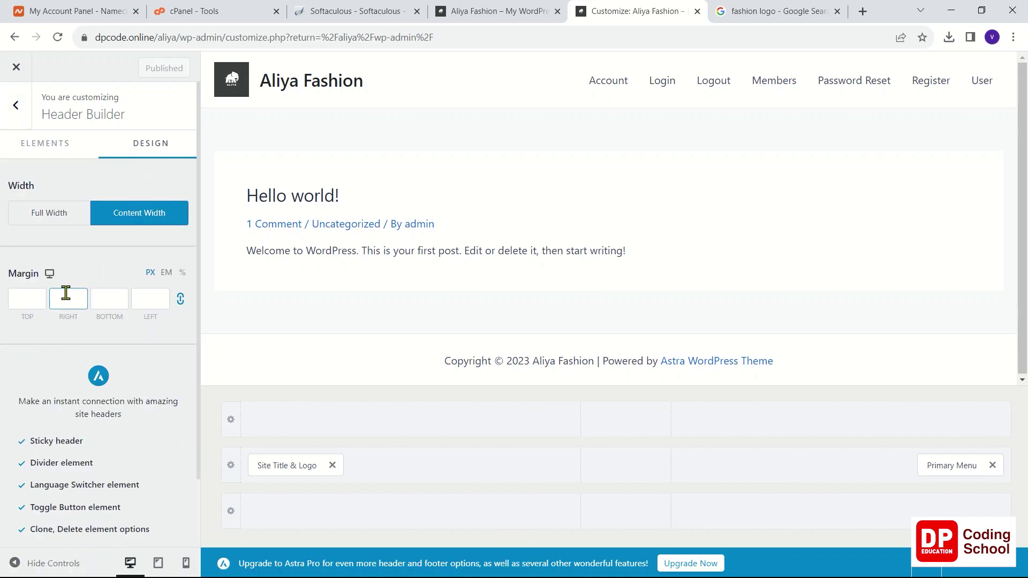
Check the settings of the three header rows, move the Primary Menu to the right end of the above-header row, and publish.
click(231, 465)
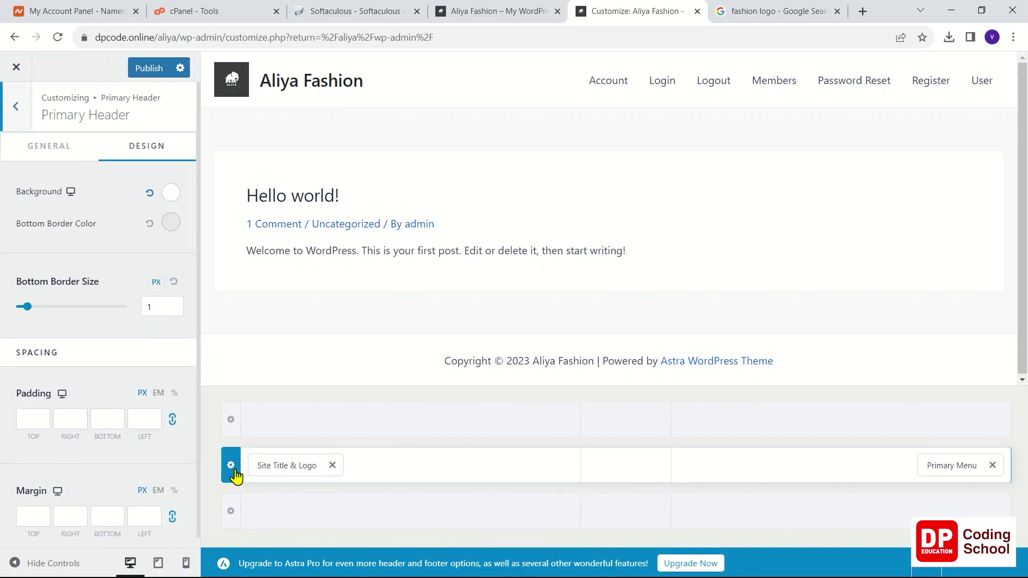
click(236, 428)
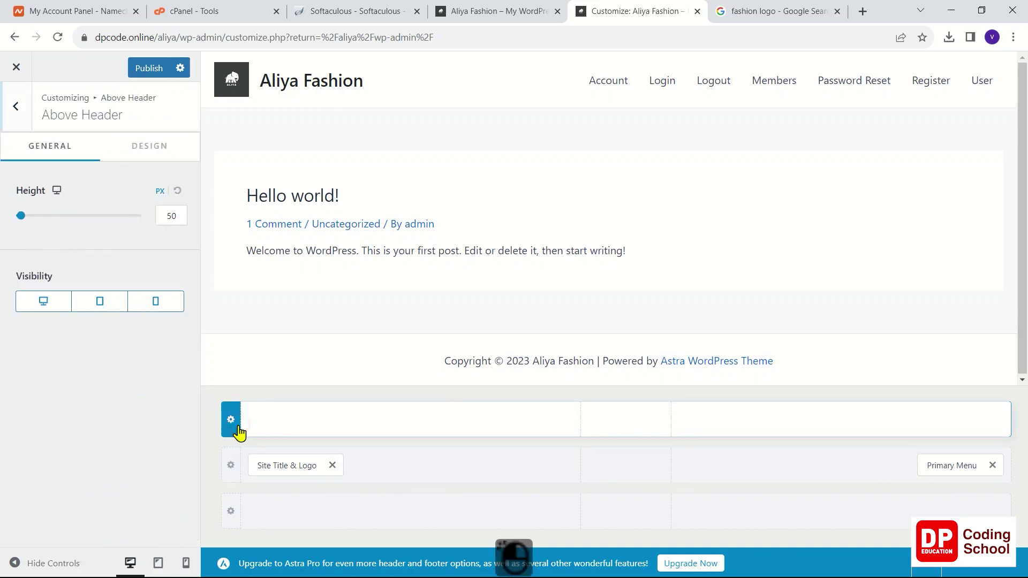
click(231, 511)
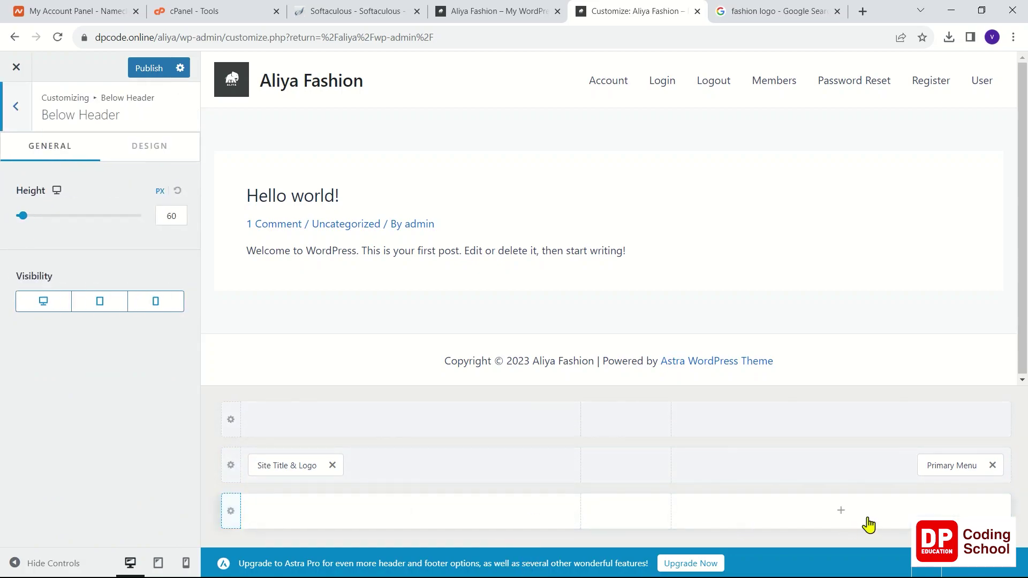
drag(943, 463, 937, 435)
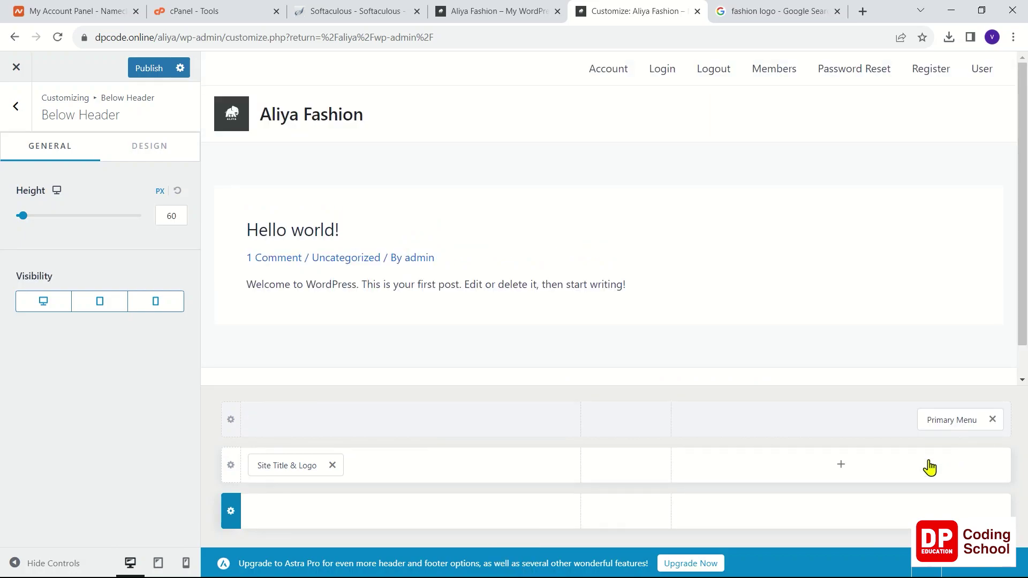
click(151, 74)
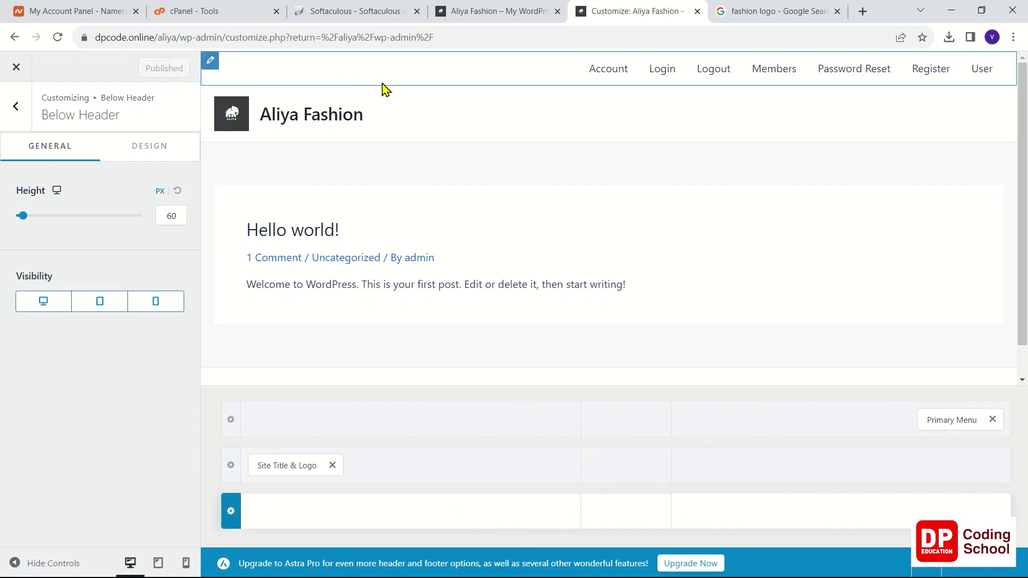
Set the Above Header row's height to 35 px.
click(213, 64)
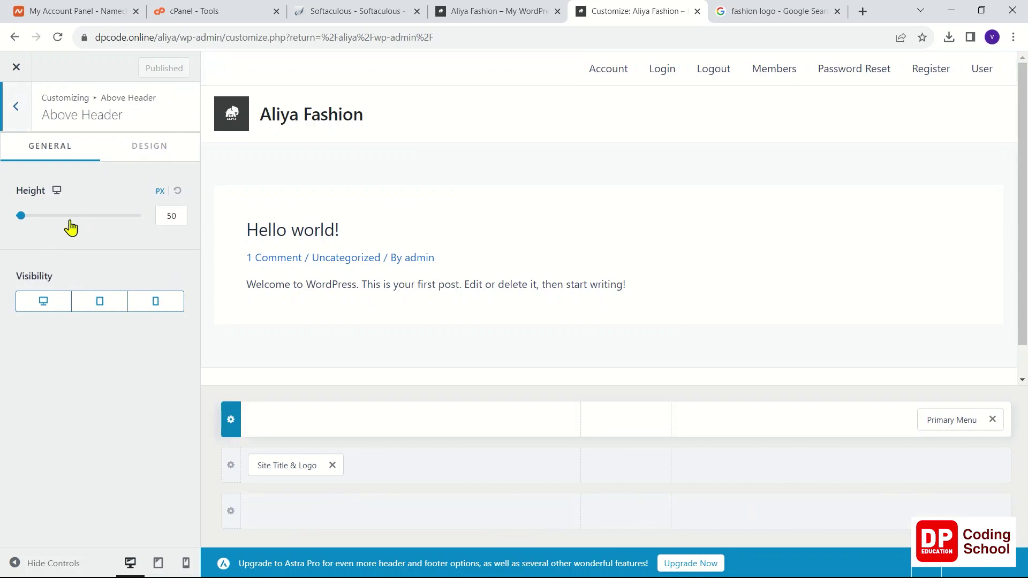
drag(24, 219, 10, 216)
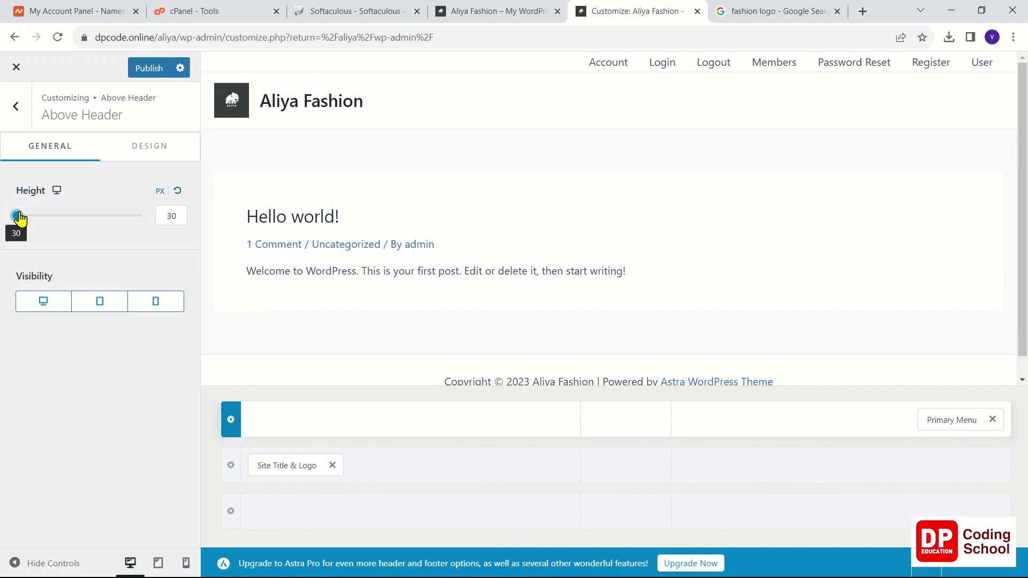
drag(19, 217, 23, 217)
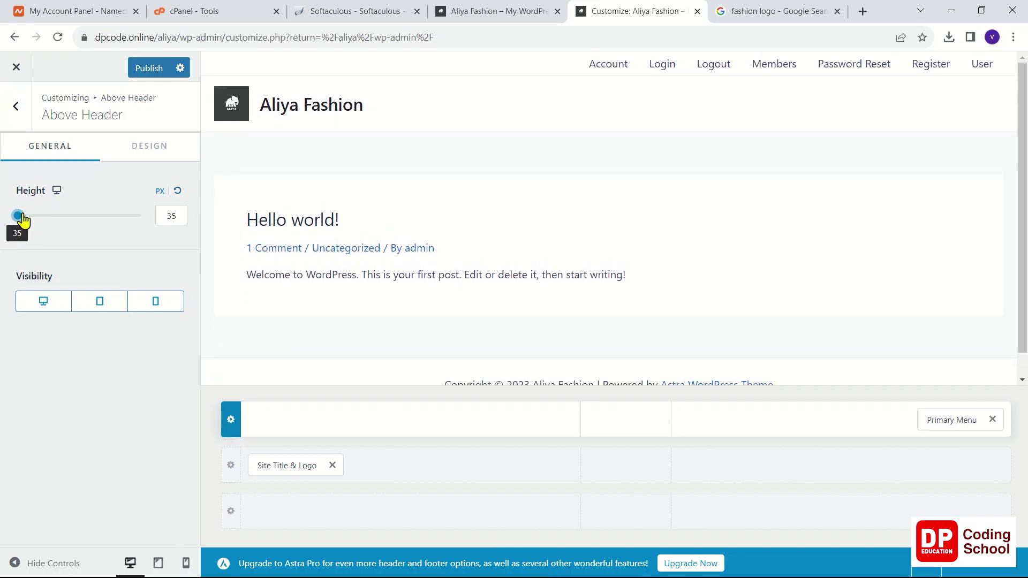
Set the Above Header row's background to the dark blue palette color 045CB4.
click(163, 147)
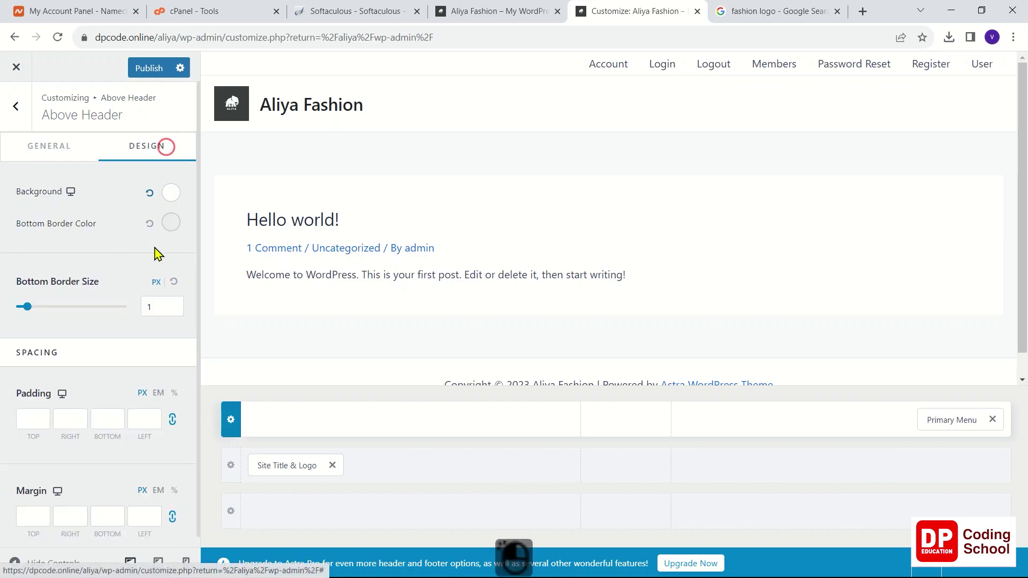
click(171, 193)
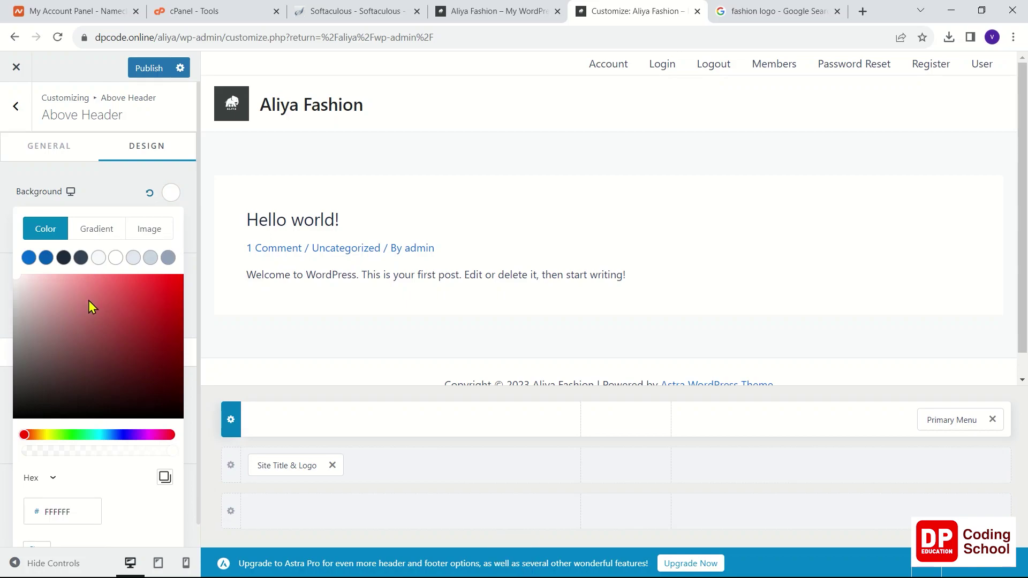
click(46, 257)
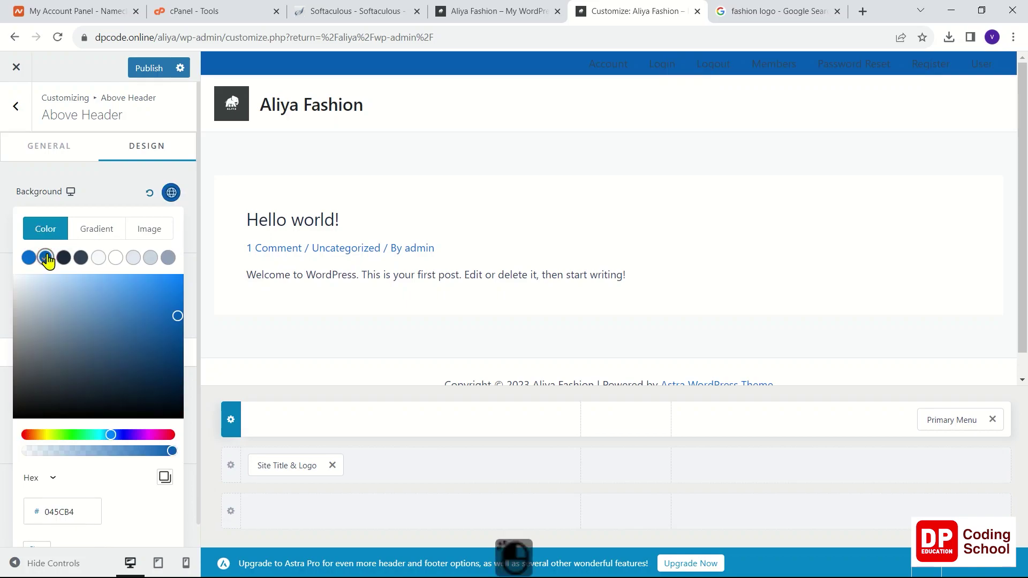
click(95, 199)
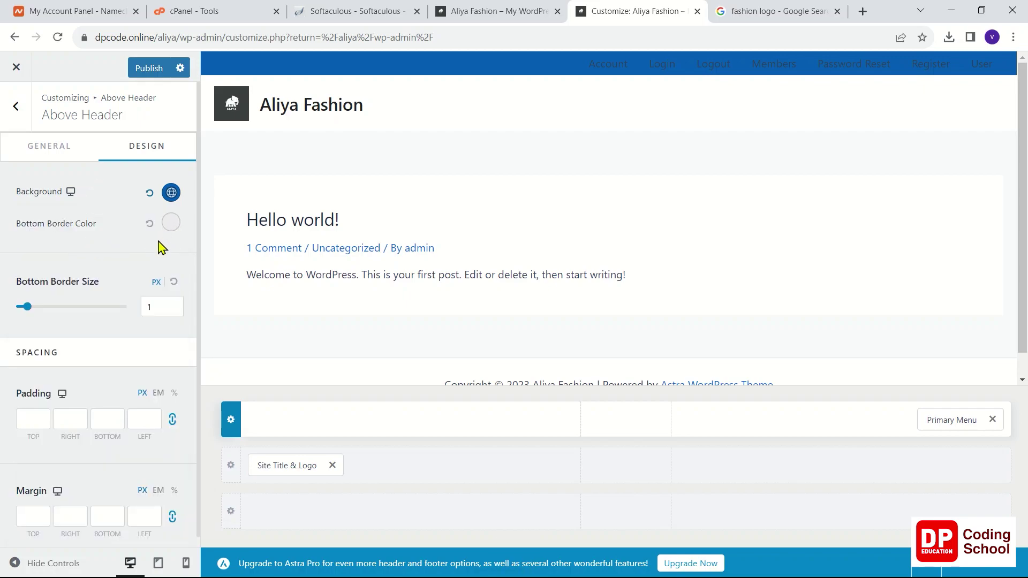
scroll(162, 252, down, 1)
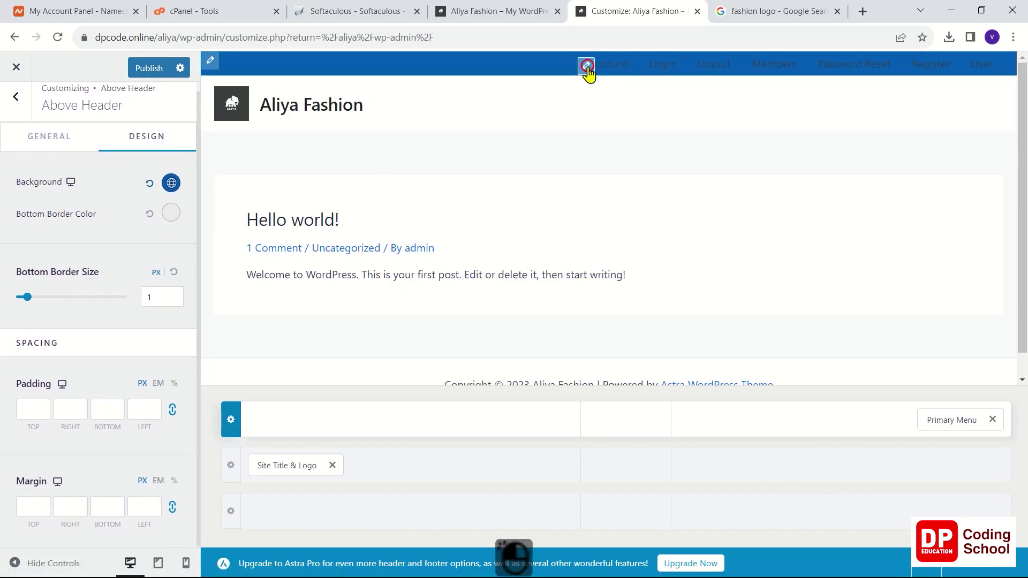
Set the Primary Menu's normal text and link color to white in its design settings.
click(587, 67)
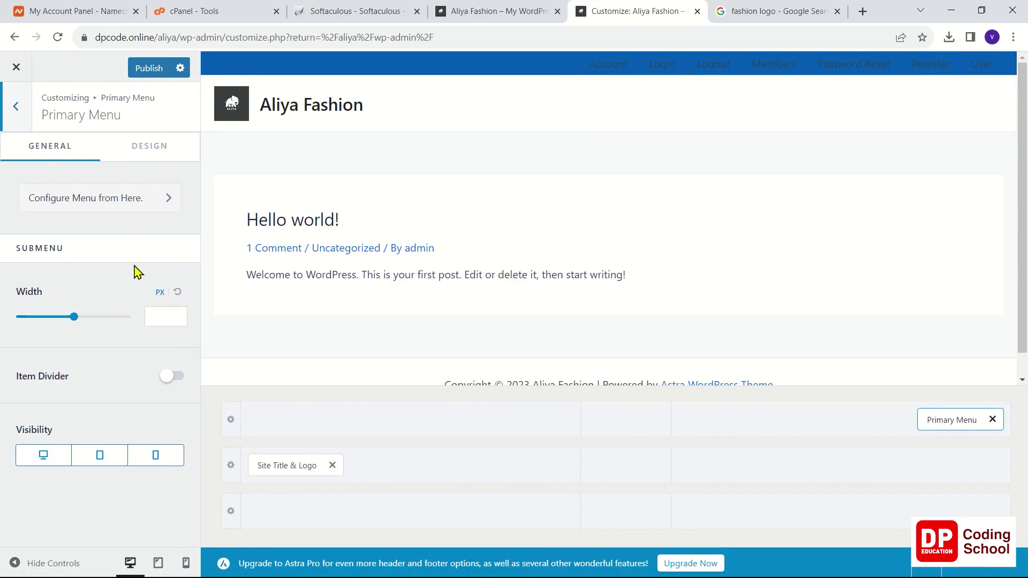
click(157, 148)
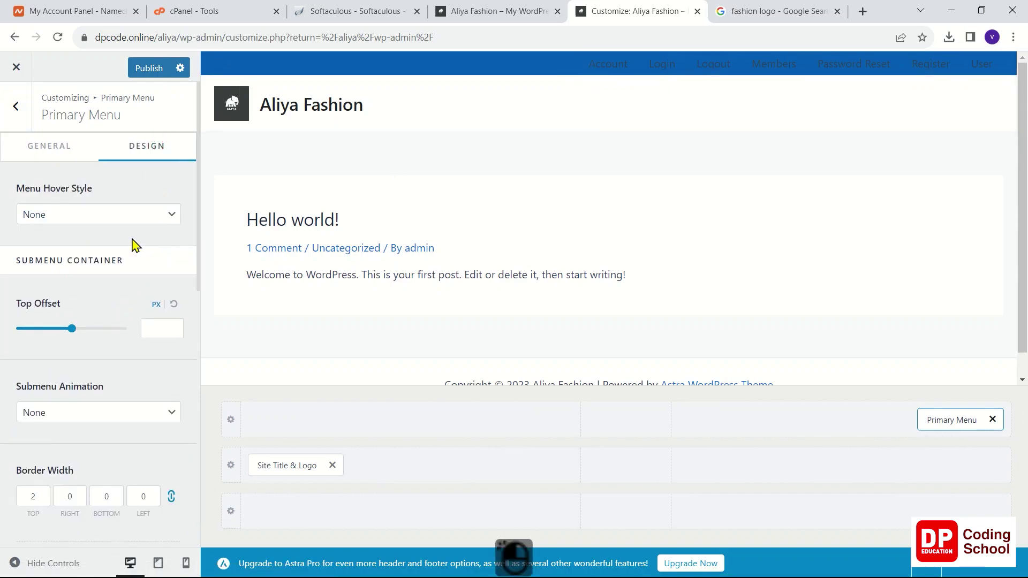
scroll(105, 372, down, 7)
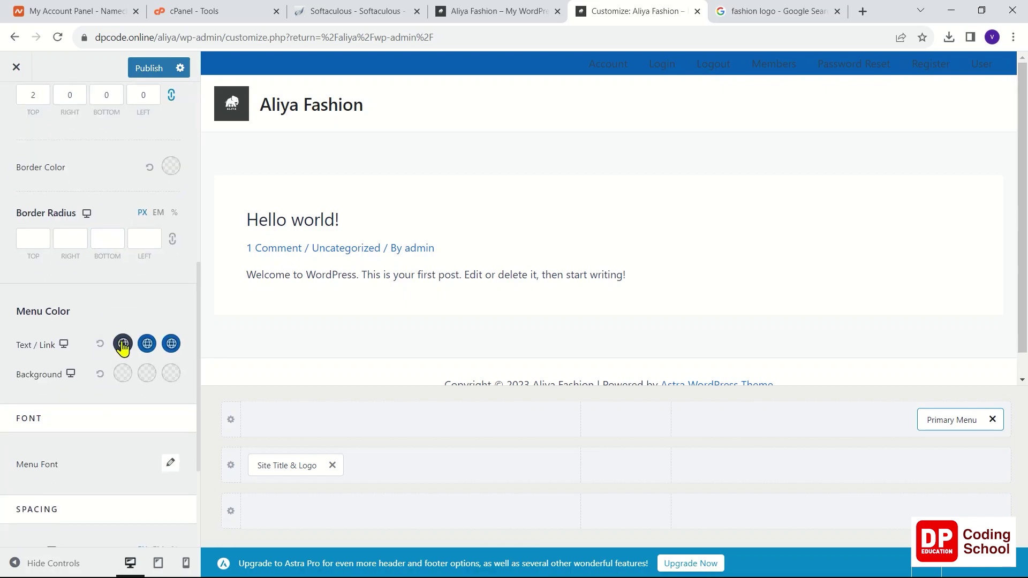
click(123, 345)
drag(57, 425, 1, 389)
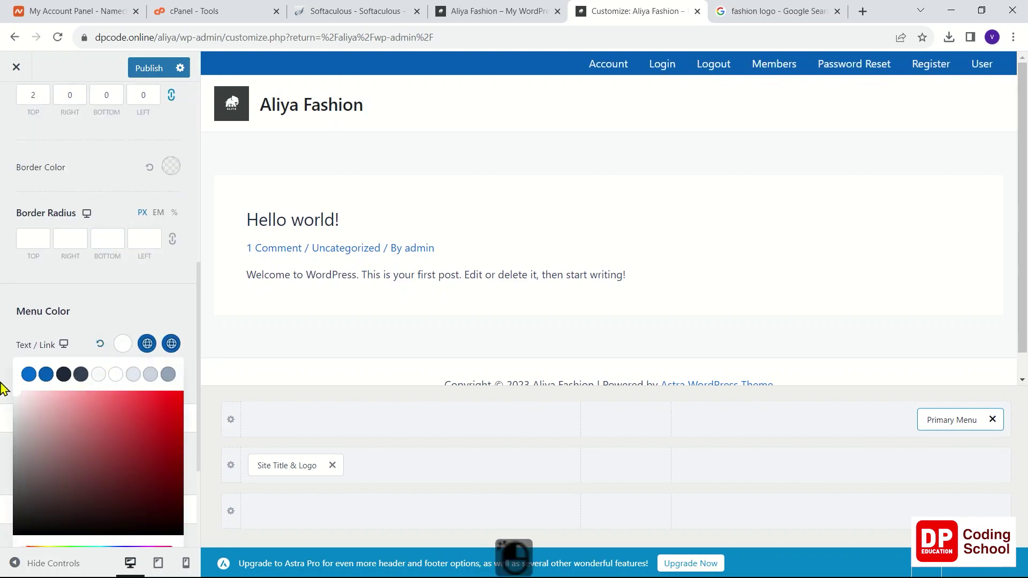
click(1, 389)
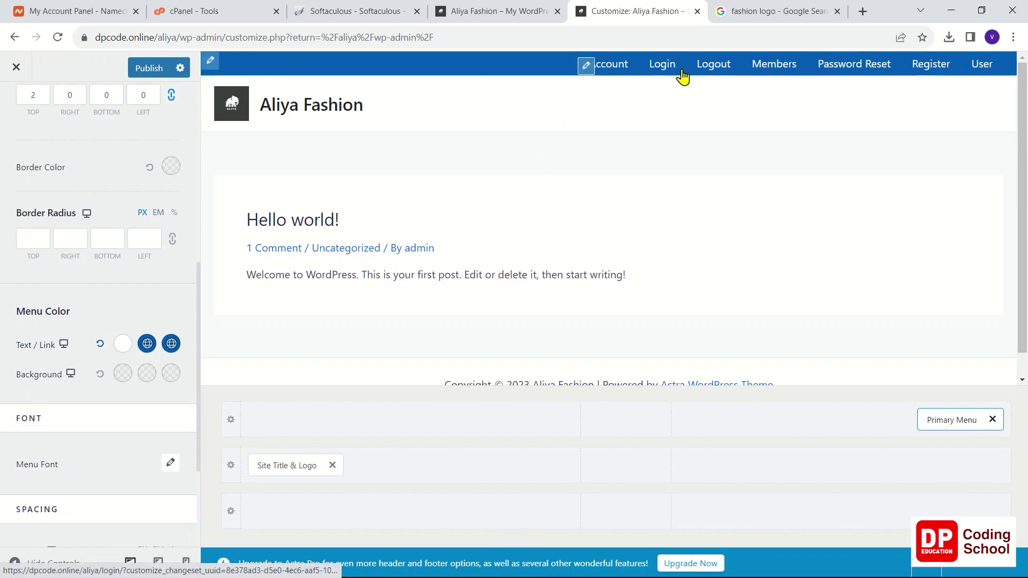
Change the Primary Menu's normal text and link color to the grey palette color.
click(124, 350)
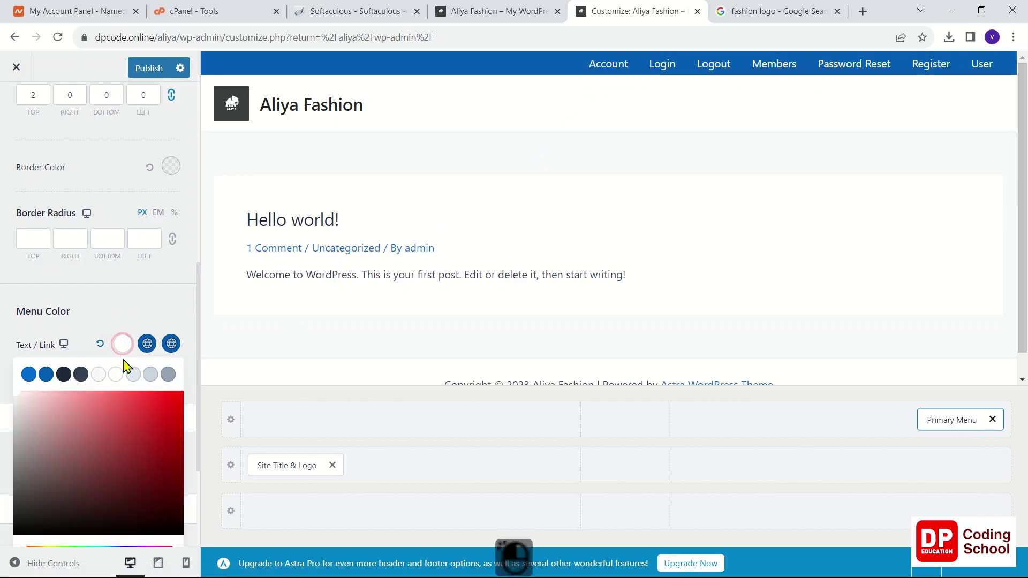
click(167, 375)
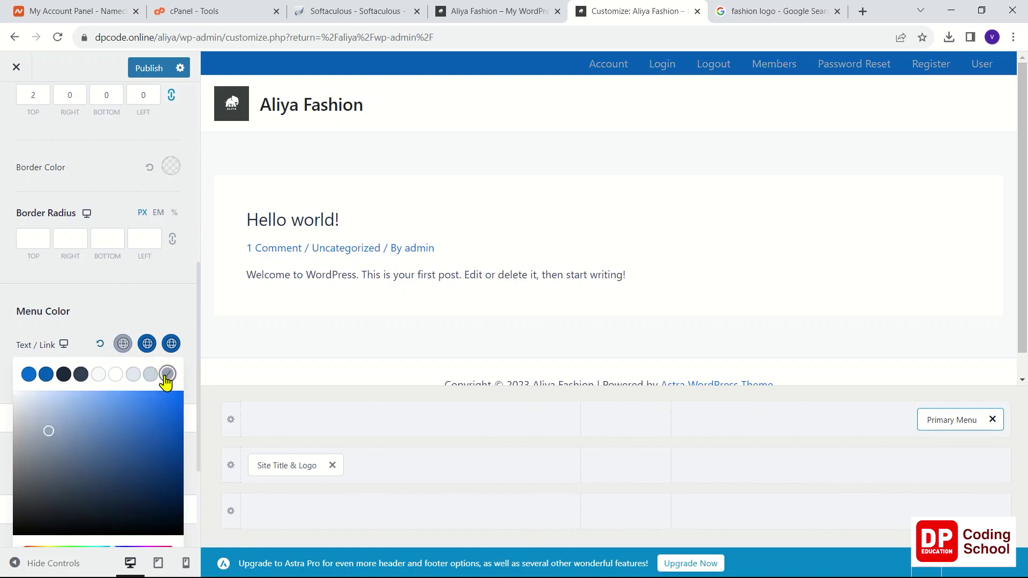
click(144, 312)
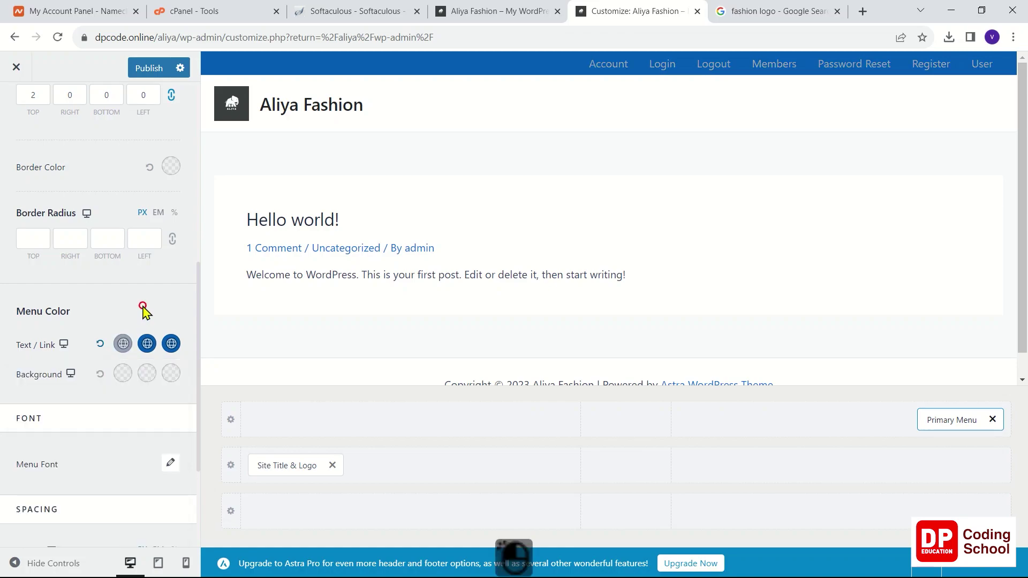
Set the Primary Menu's hover and active link colors to the off-white palette color and publish the header changes.
click(146, 345)
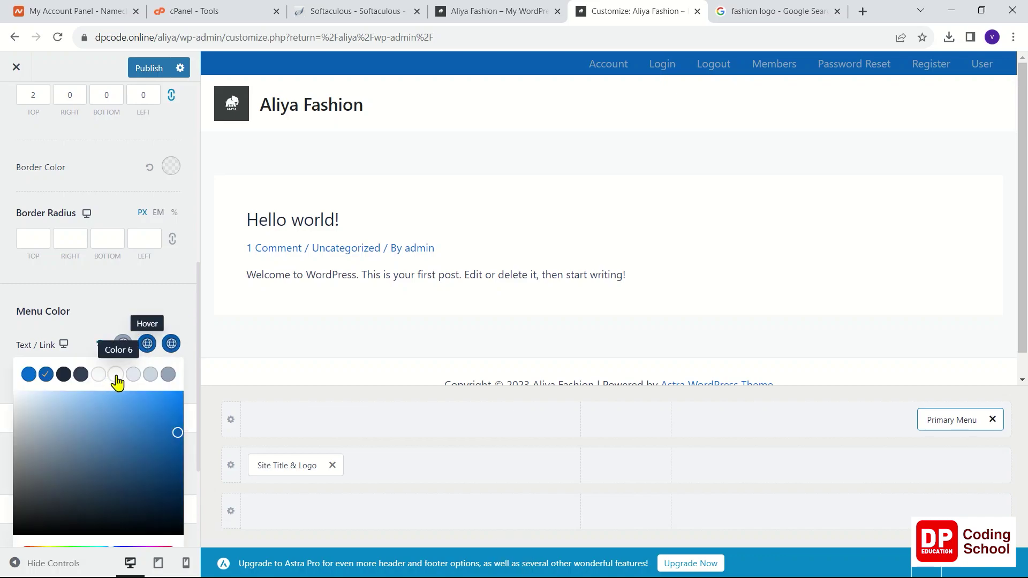
click(98, 375)
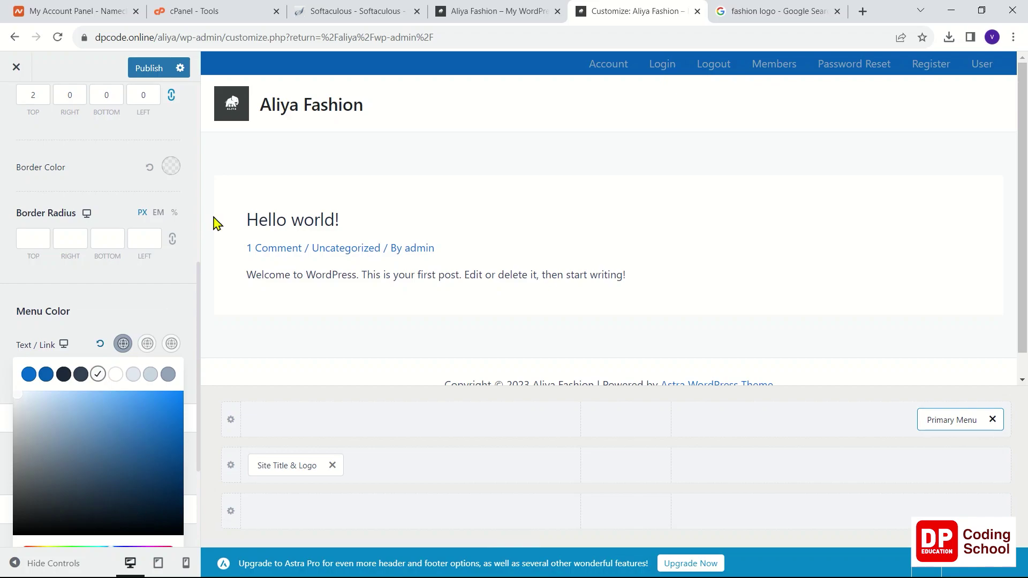
click(157, 75)
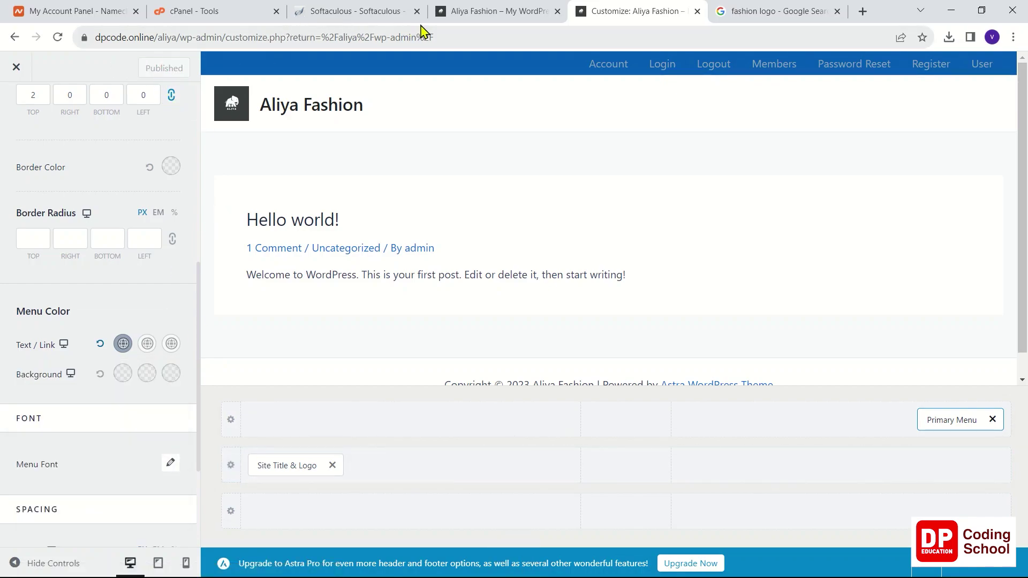
Reload the site's public front page to check the published header and menu colors.
click(516, 11)
right_click(546, 150)
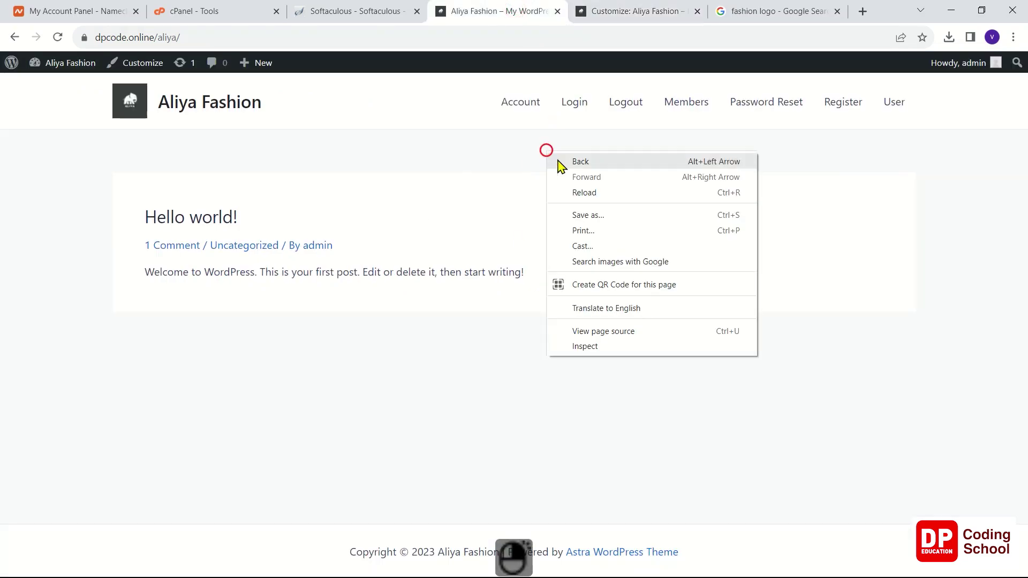
click(581, 192)
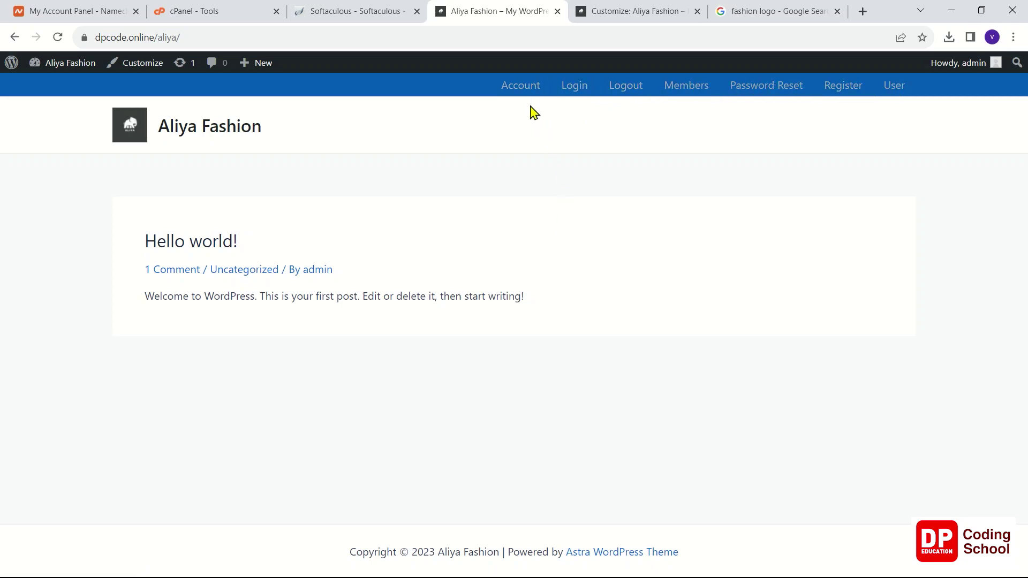
View the site's public Account and Login pages through the header menu.
click(512, 91)
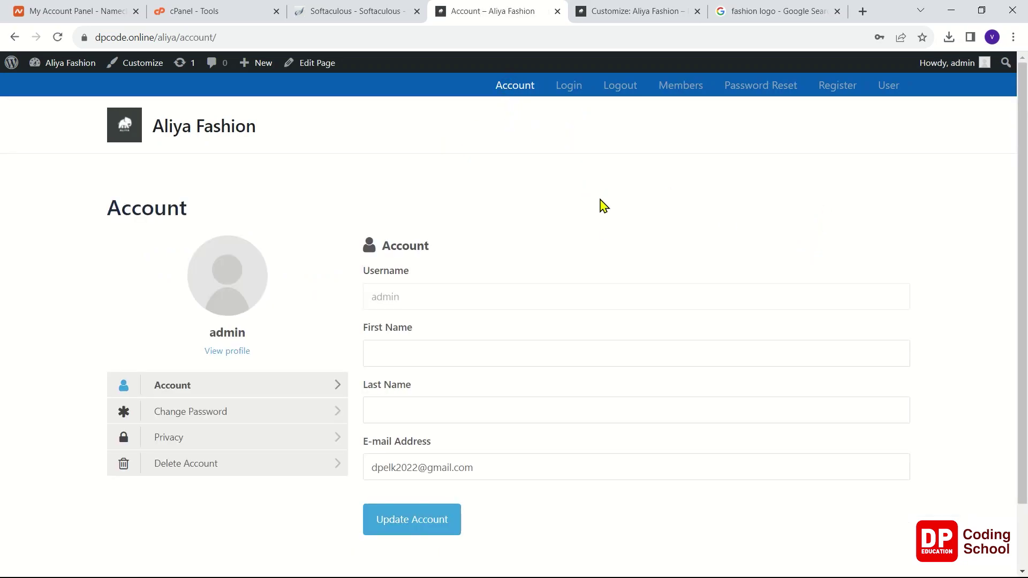
click(568, 90)
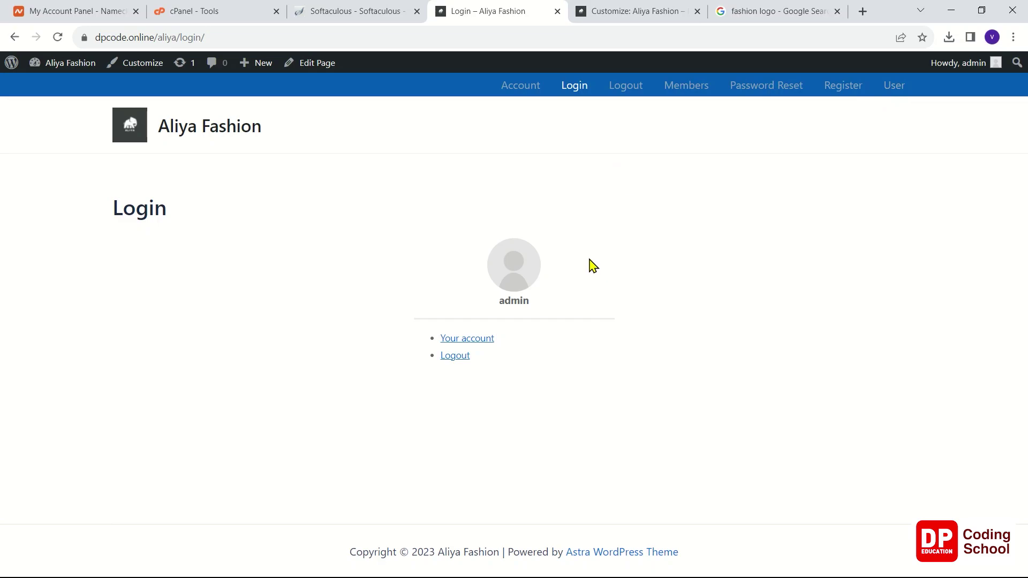
Create a new WordPress navigation menu named "User Menu" from the site's admin dashboard.
mouse_move(81, 65)
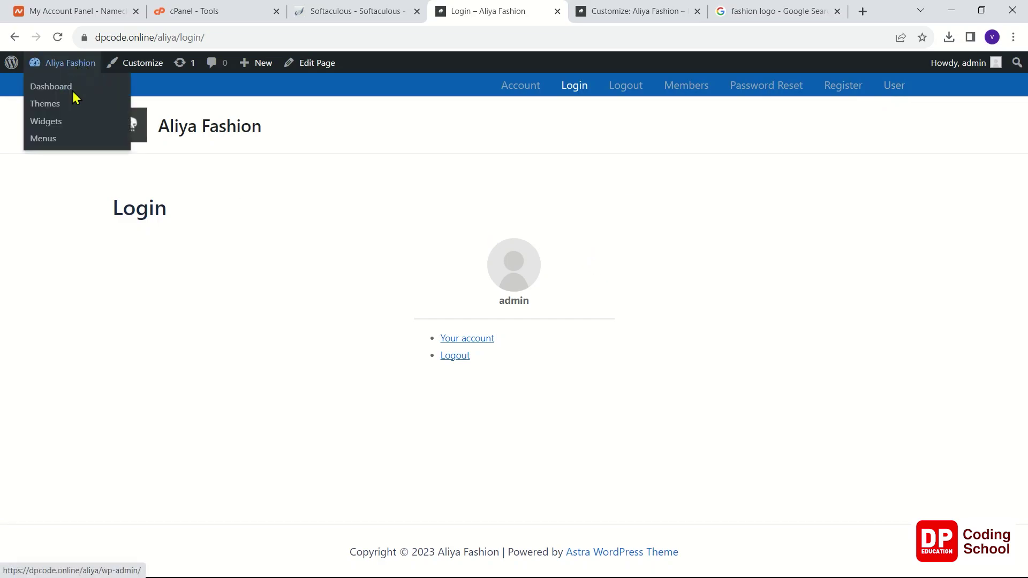
click(66, 87)
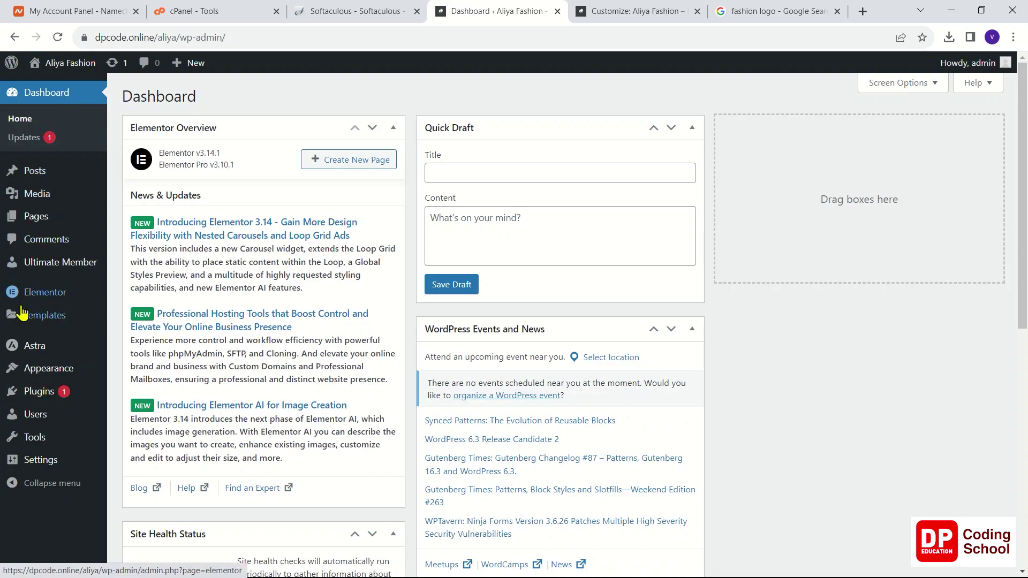
mouse_move(60, 369)
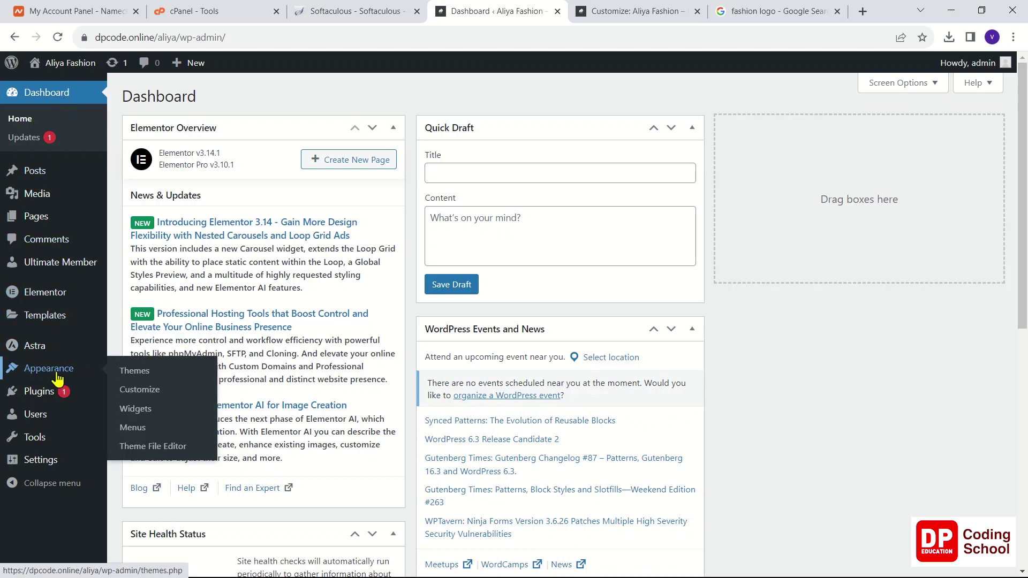
click(134, 436)
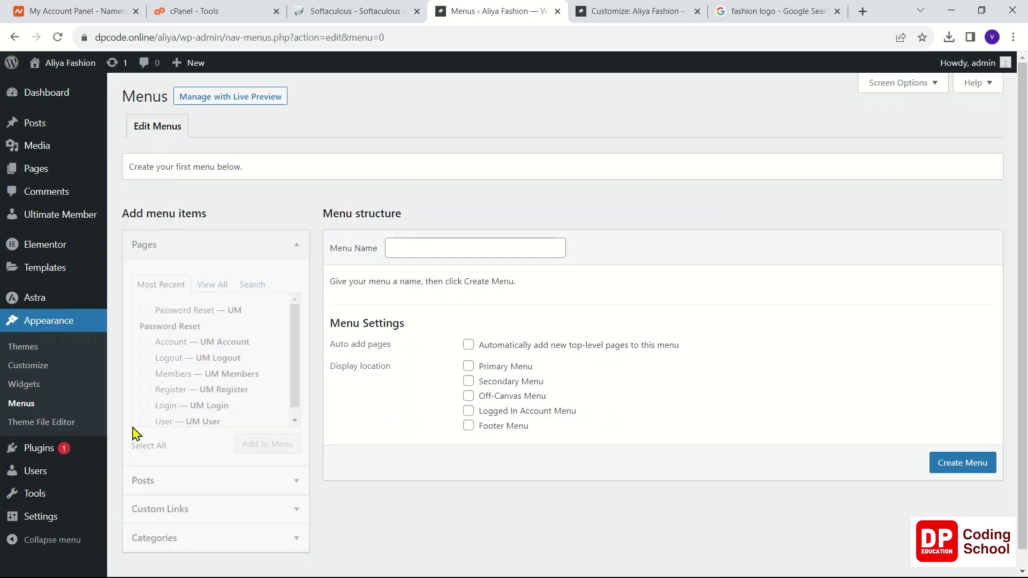
click(427, 242)
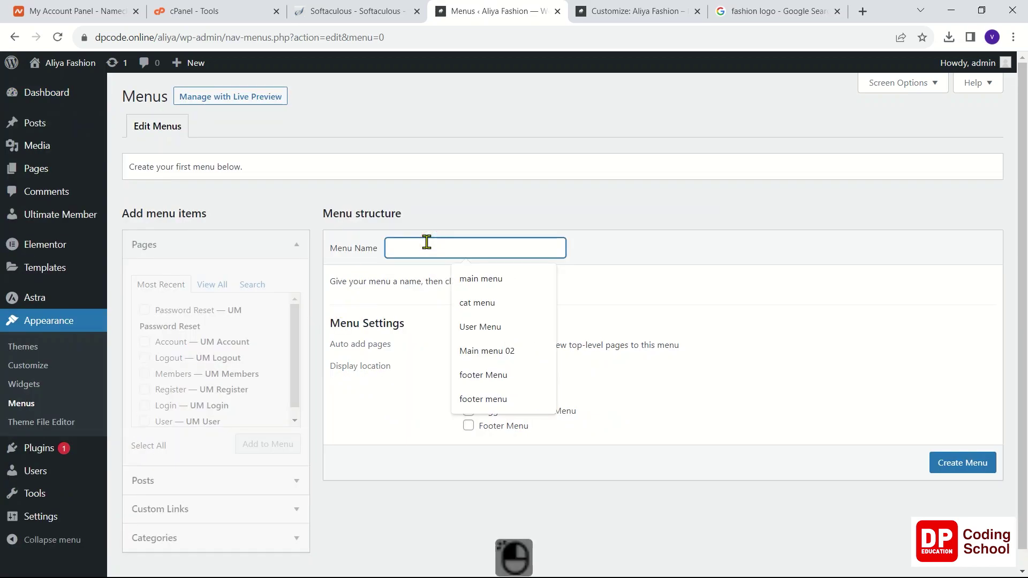
text(User Menu)
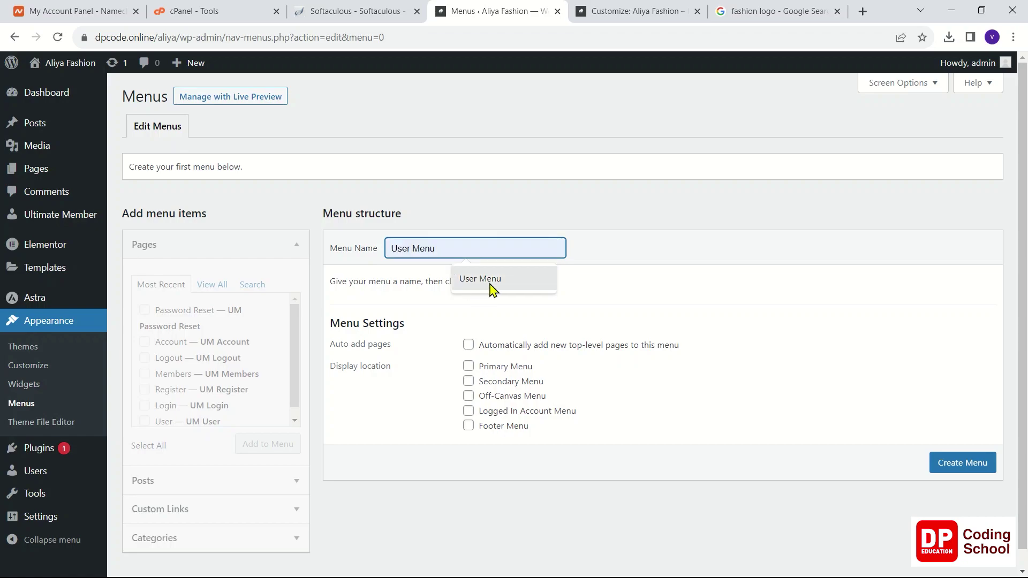
click(489, 282)
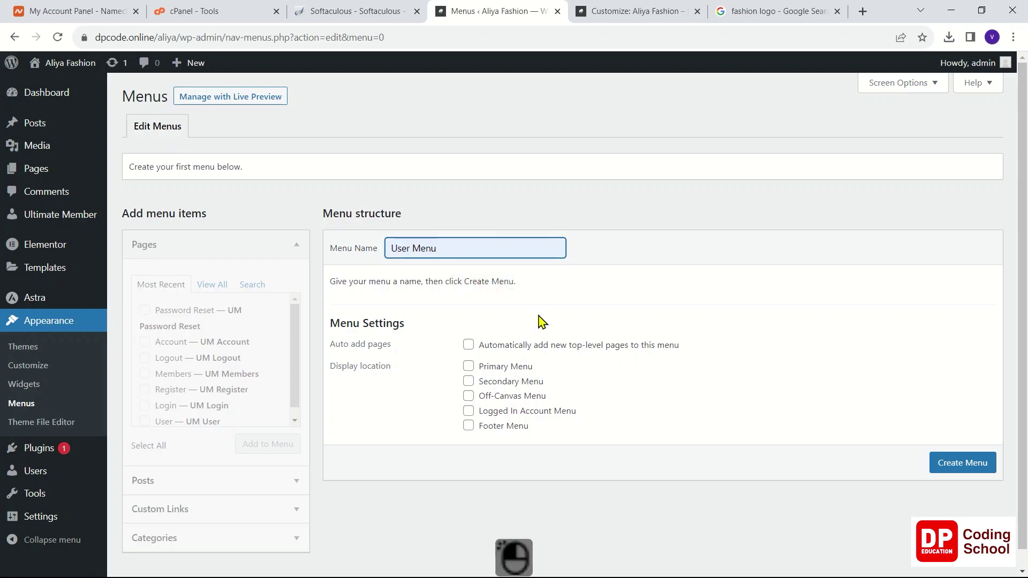
click(939, 472)
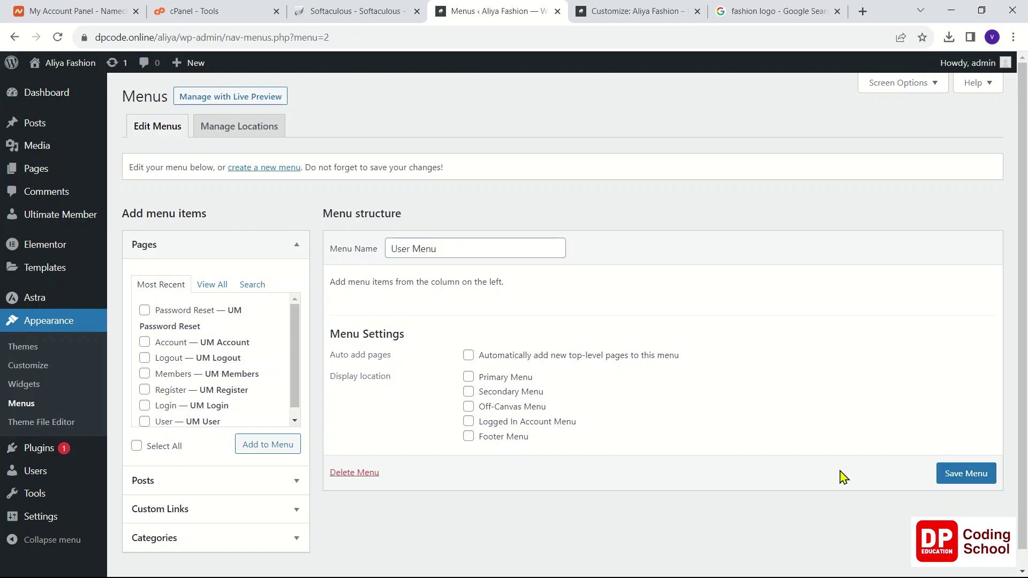
Add all the recent Ultimate Member pages to the User Menu.
scroll(274, 382, down, 1)
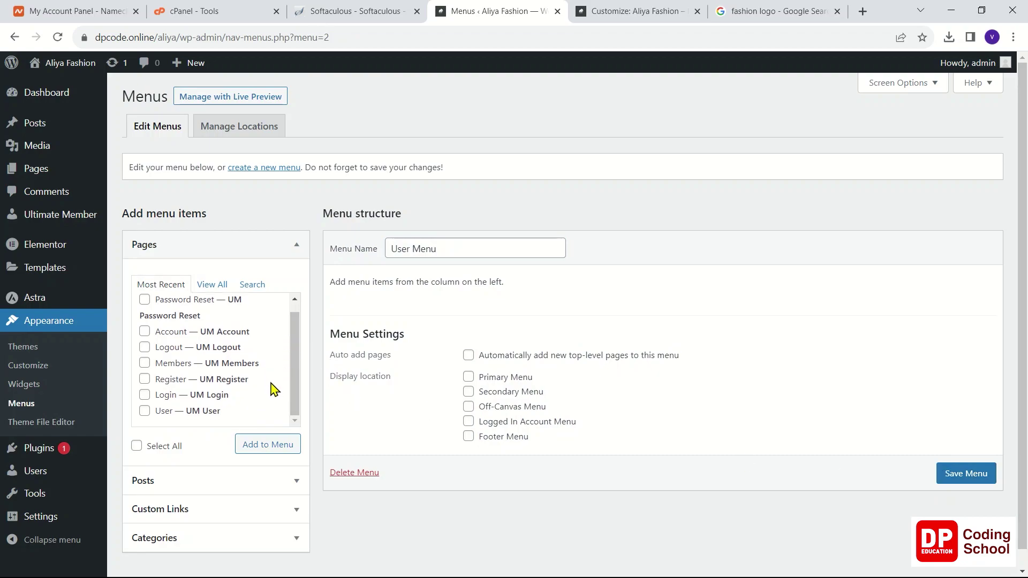
scroll(275, 388, up, 1)
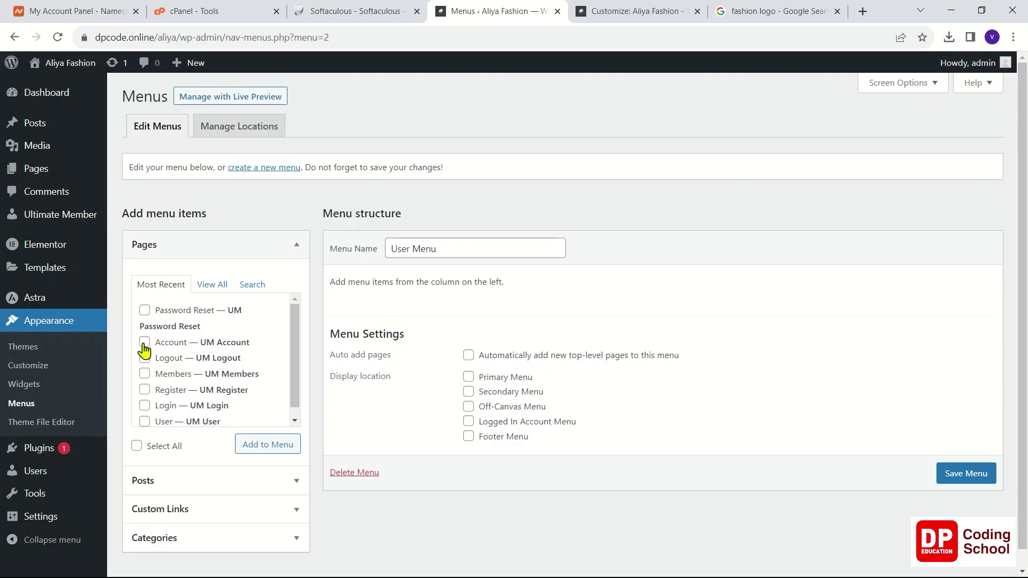
click(137, 446)
click(245, 446)
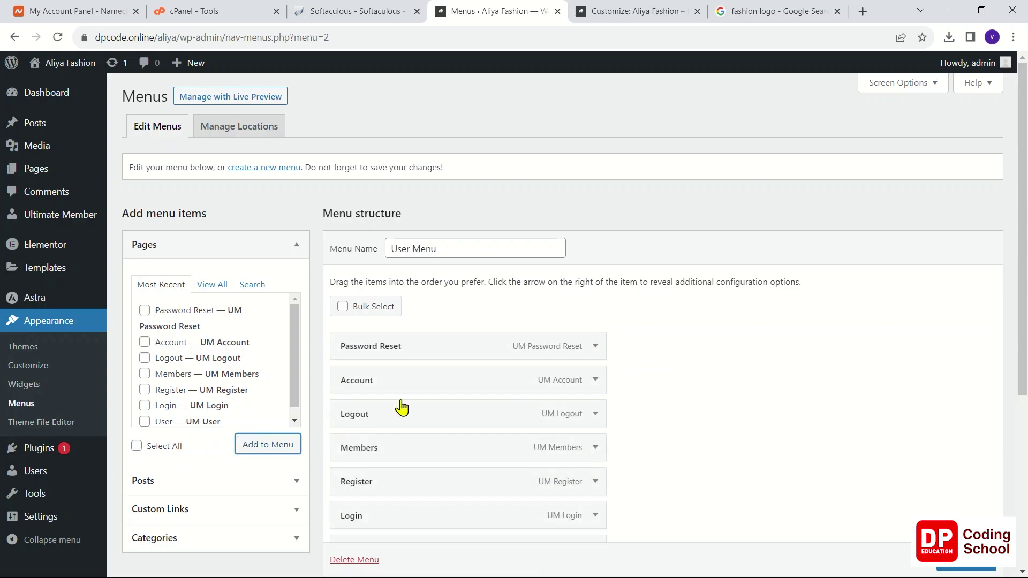
Remove the Password Reset item from the User Menu.
scroll(569, 378, down, 2)
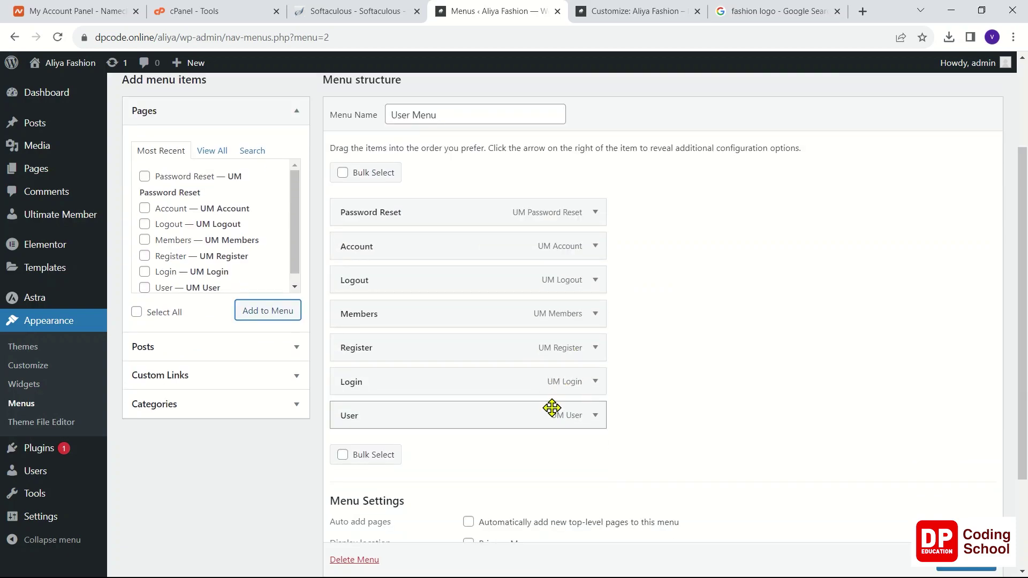
click(595, 214)
click(362, 441)
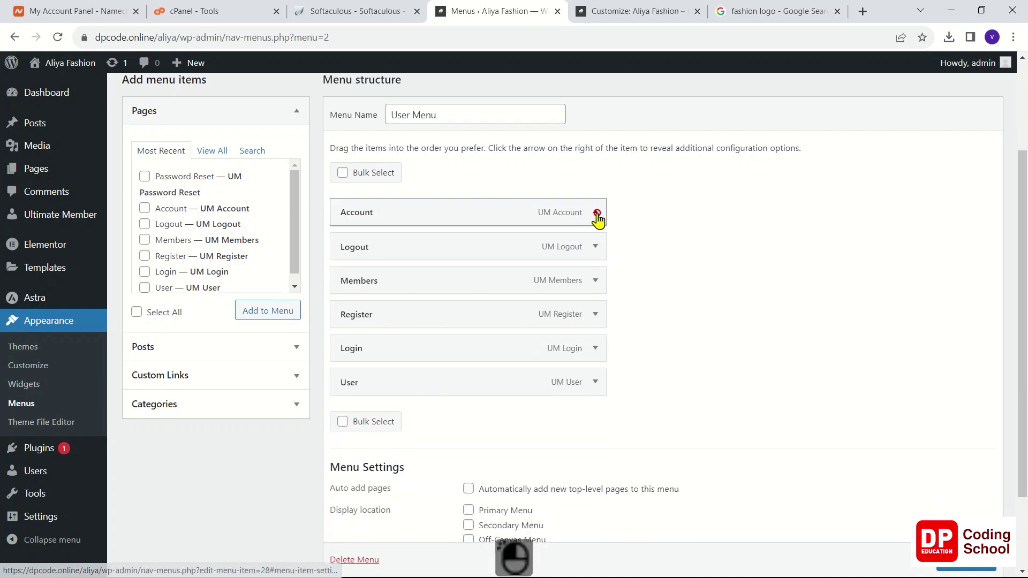
Restrict the visibility of the User Menu's Account link to Logged In Users.
click(595, 213)
click(428, 369)
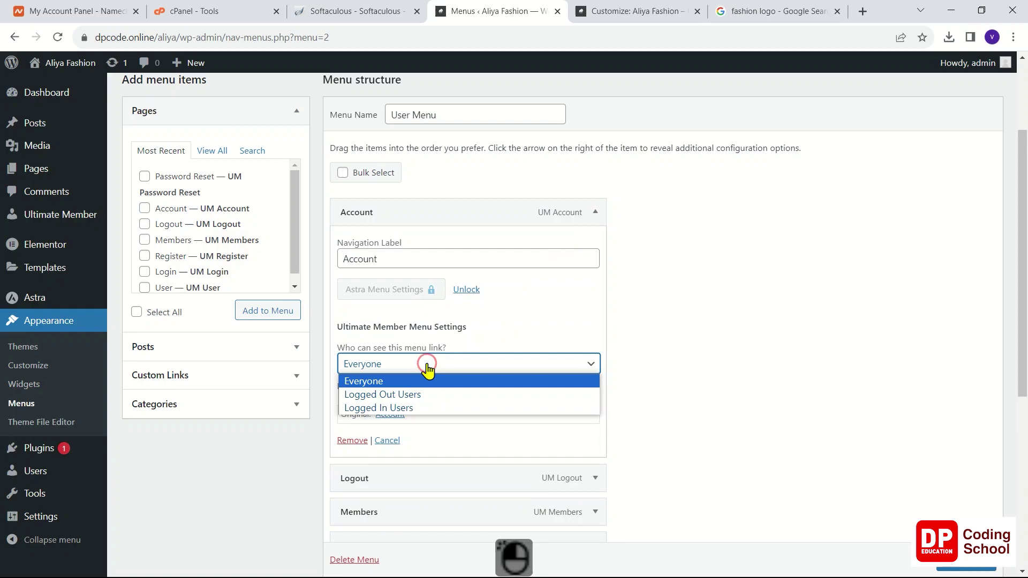
click(424, 410)
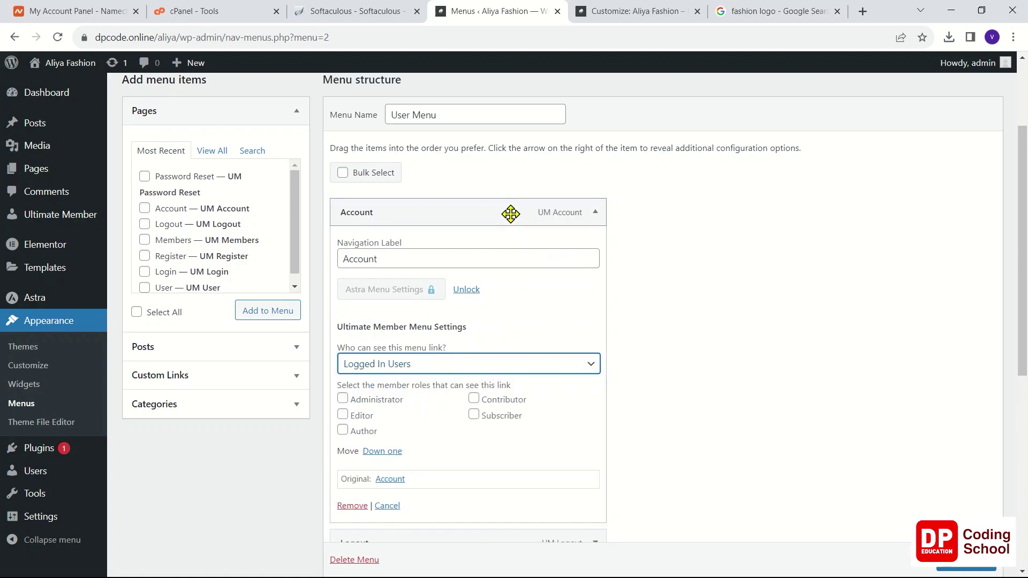
click(594, 213)
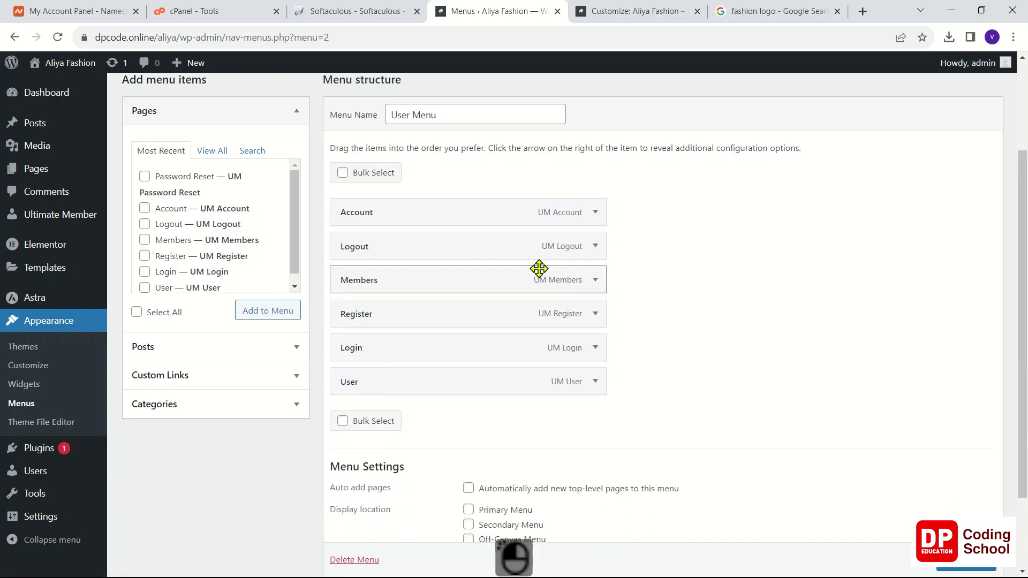
Restrict the visibility of the User Menu's Logout link to Logged In Users.
click(592, 252)
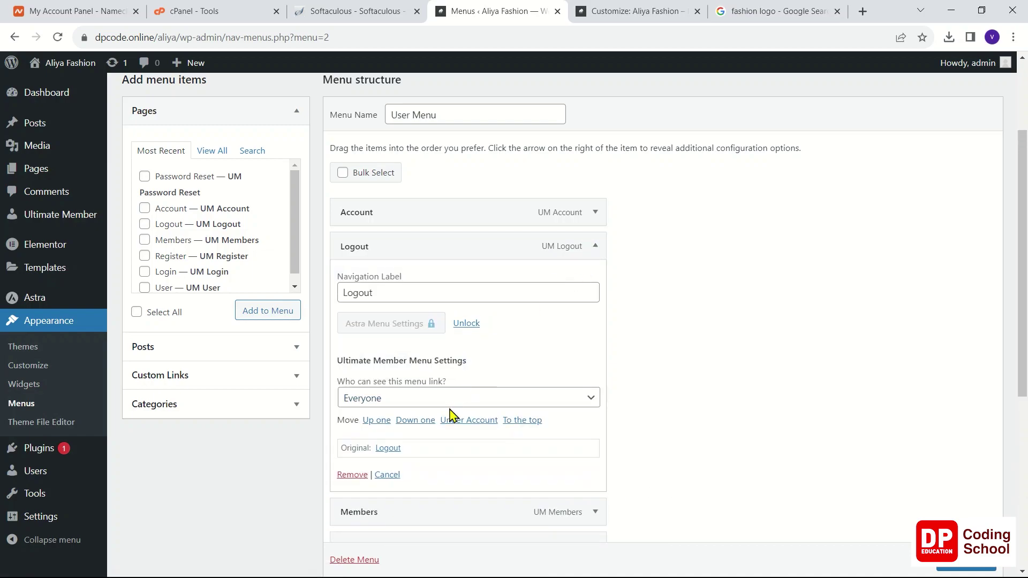
click(415, 409)
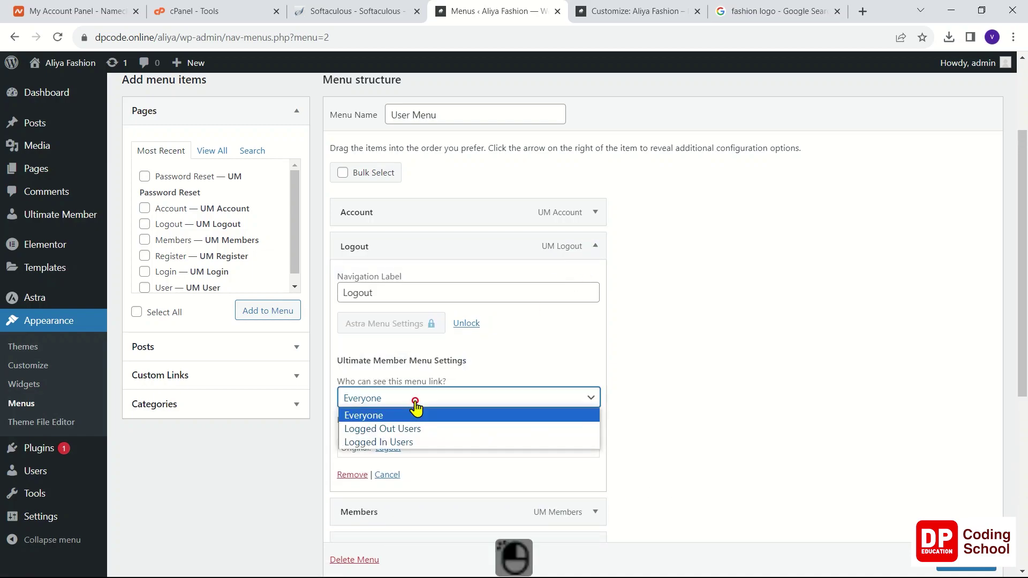
click(406, 440)
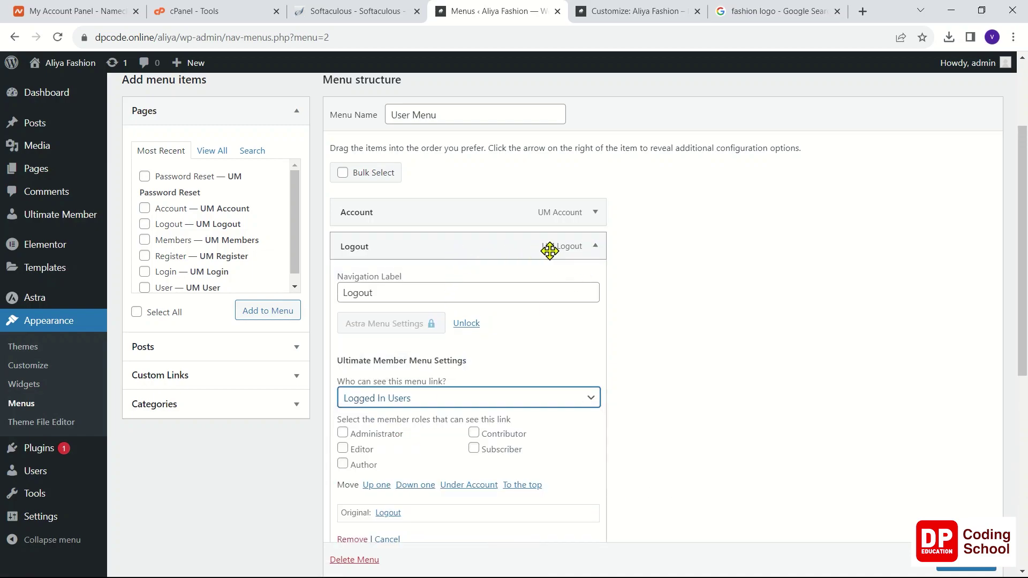
click(592, 251)
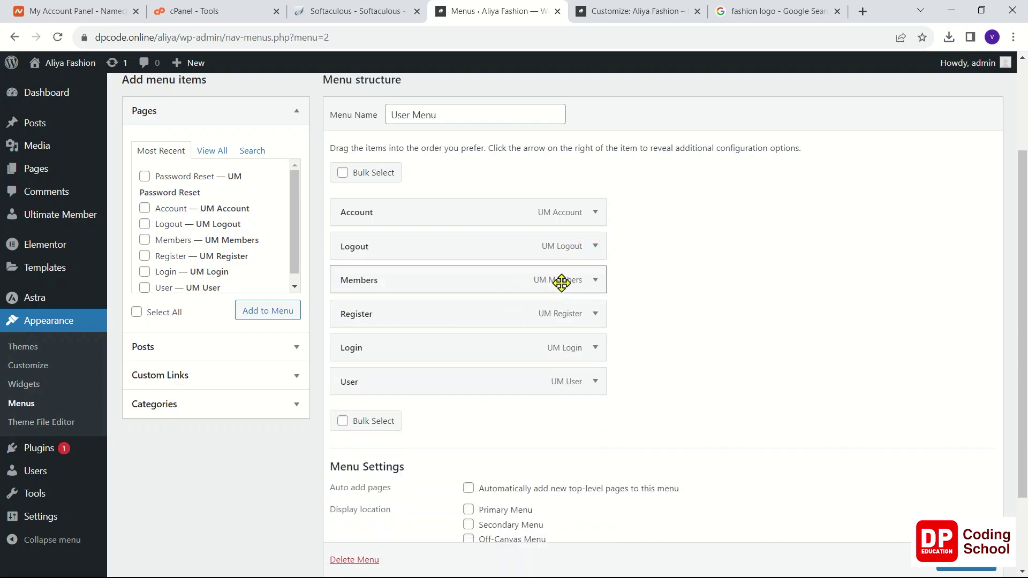
Remove the Members item from the User Menu.
click(596, 281)
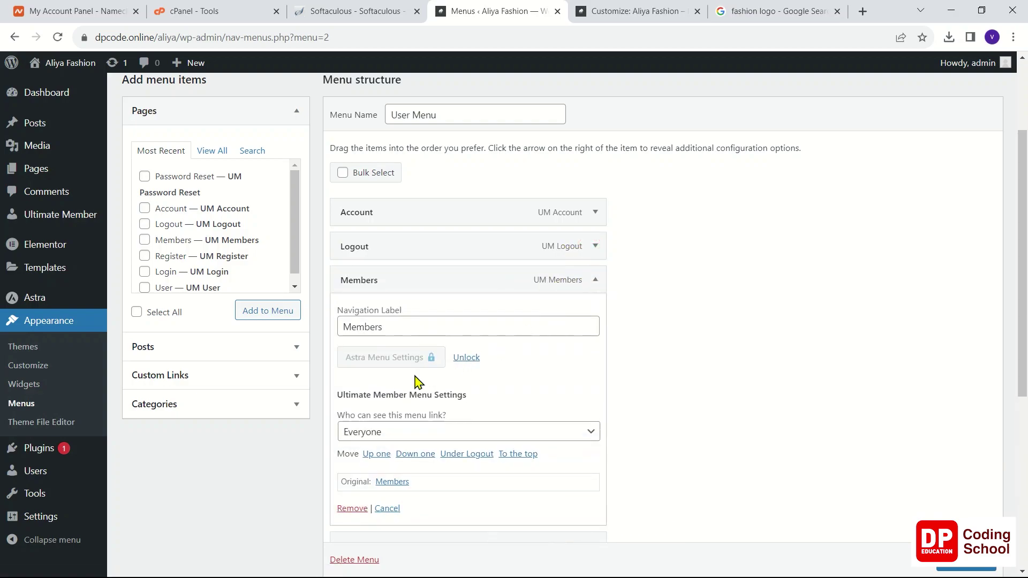
click(593, 281)
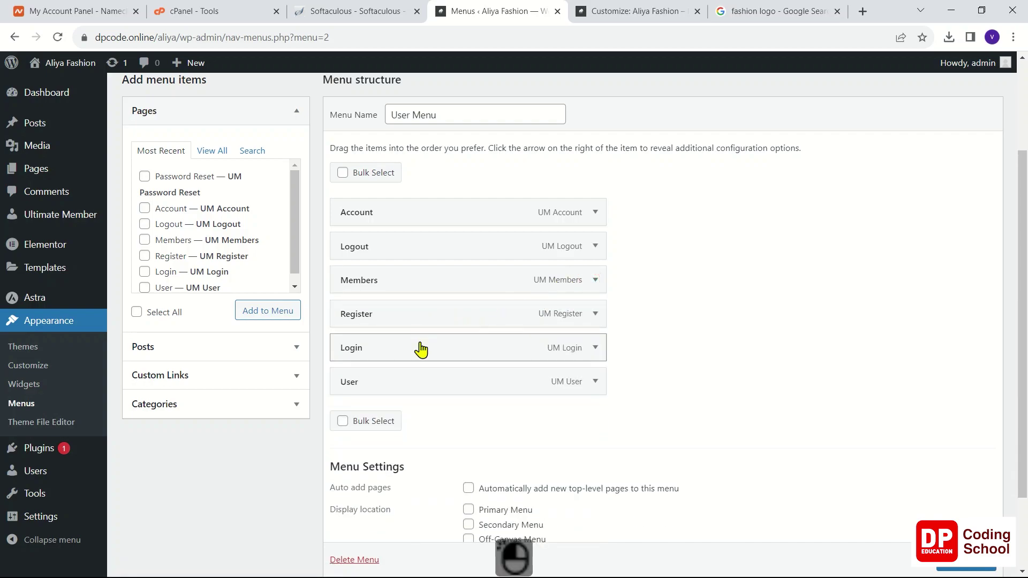
click(596, 280)
scroll(463, 393, down, 1)
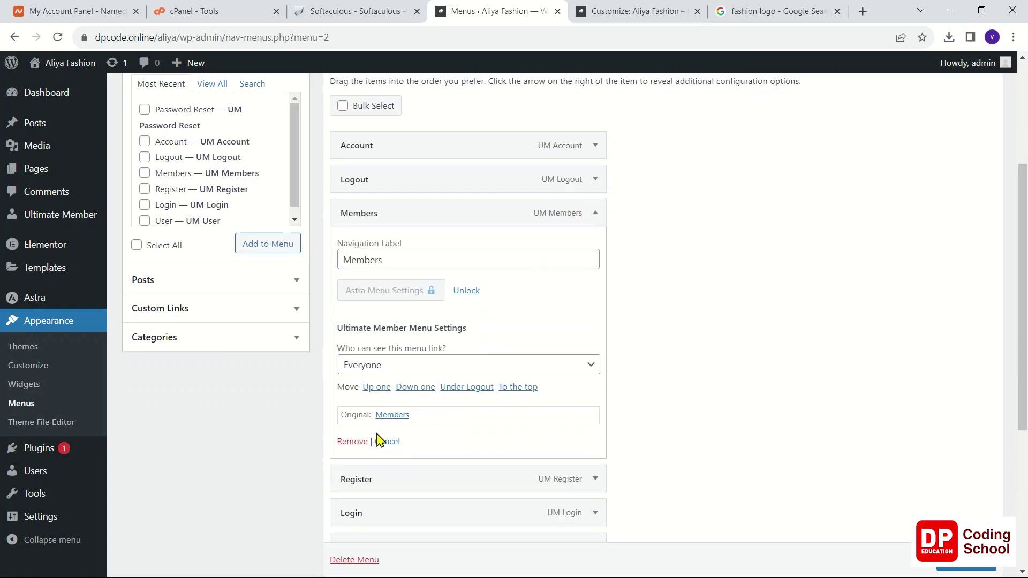
click(353, 442)
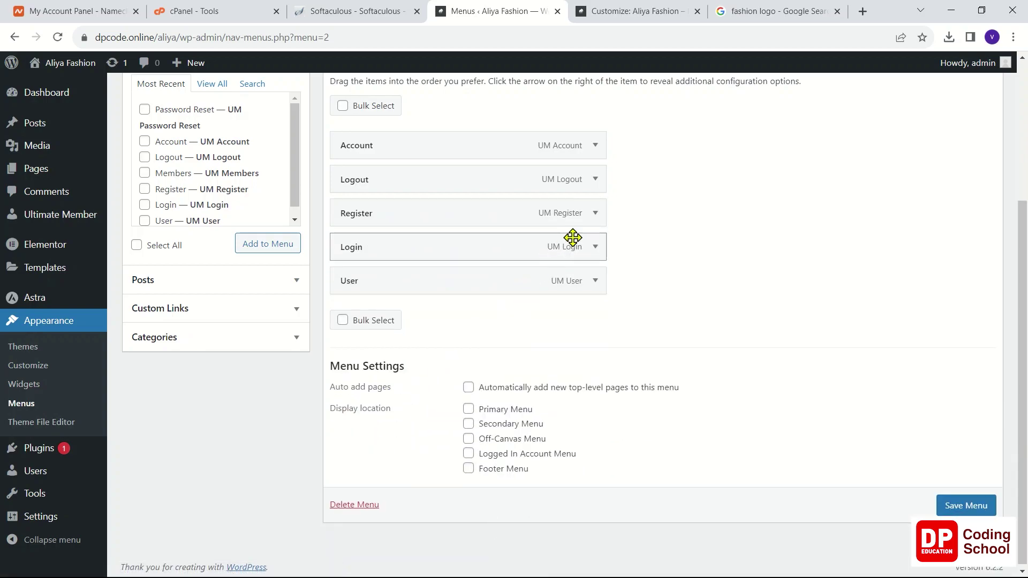
Restrict the visibility of the User Menu's Register link to Logged Out Users.
click(593, 220)
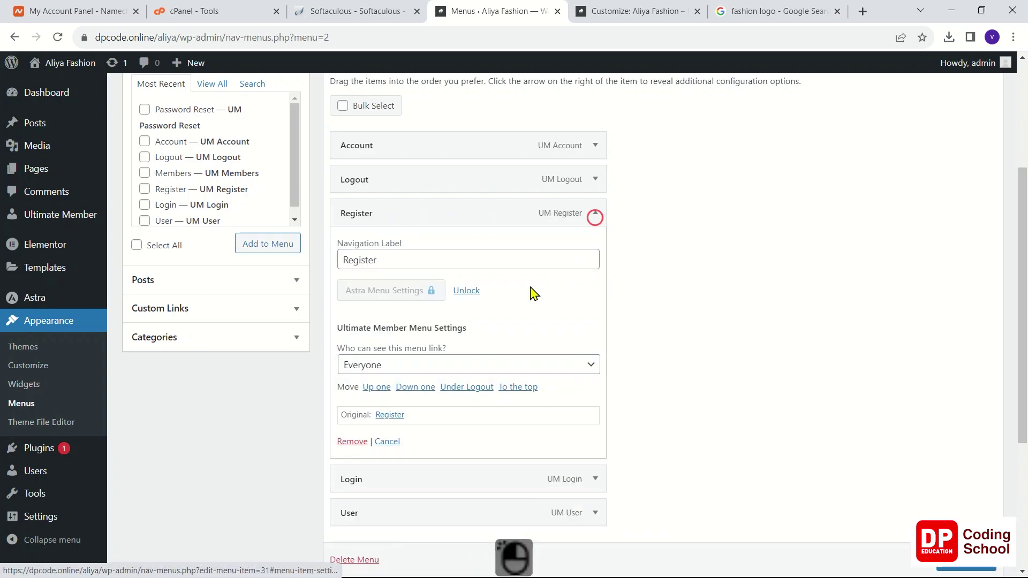
click(407, 366)
click(402, 396)
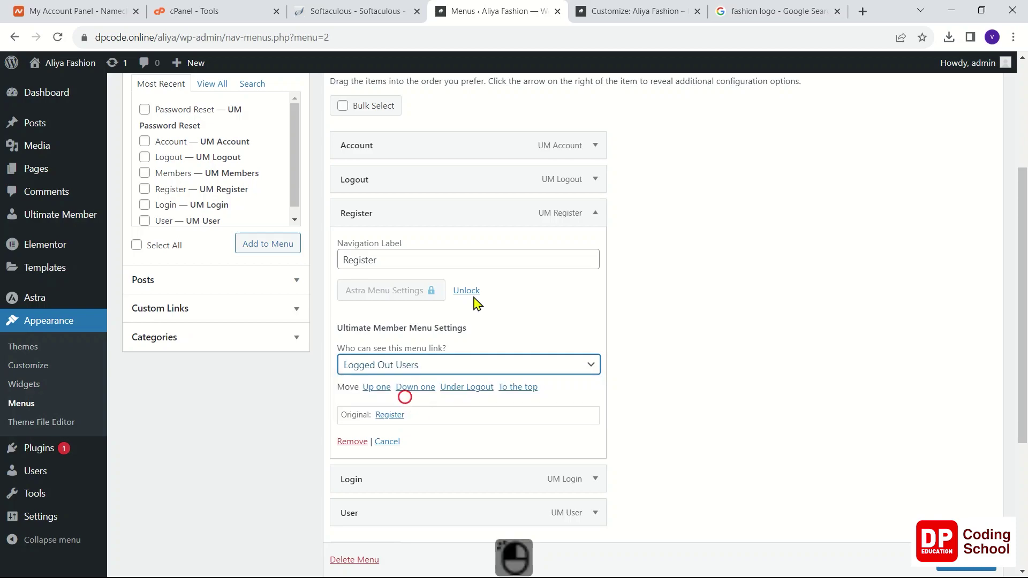
click(594, 216)
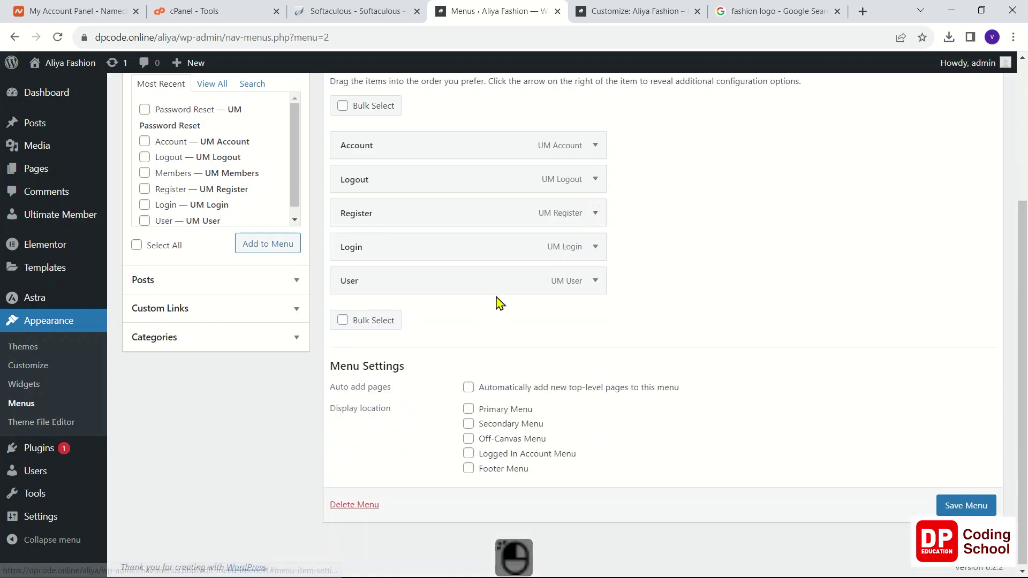
Restrict the visibility of the User Menu's Login link to Logged Out Users.
click(594, 248)
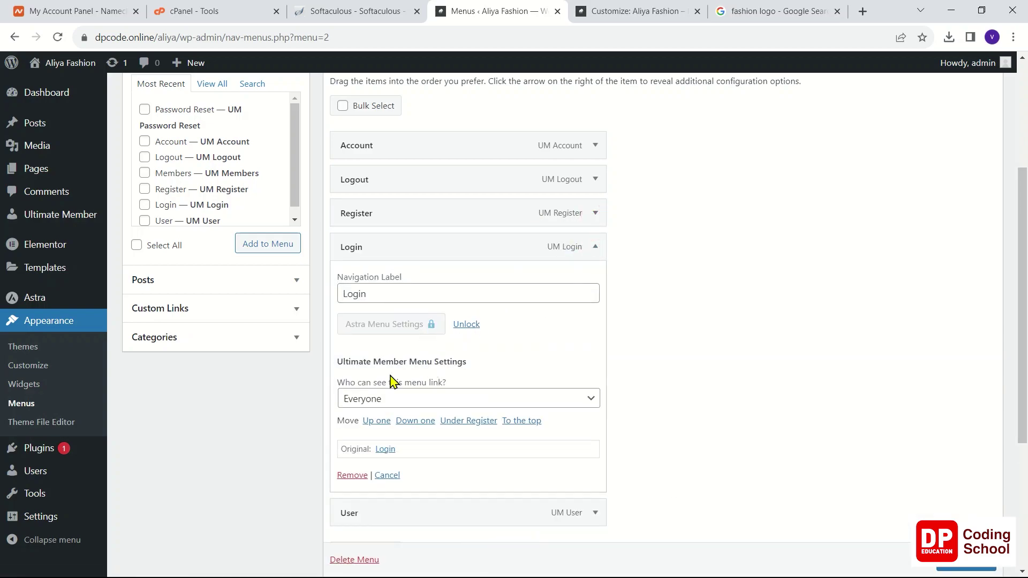
click(395, 398)
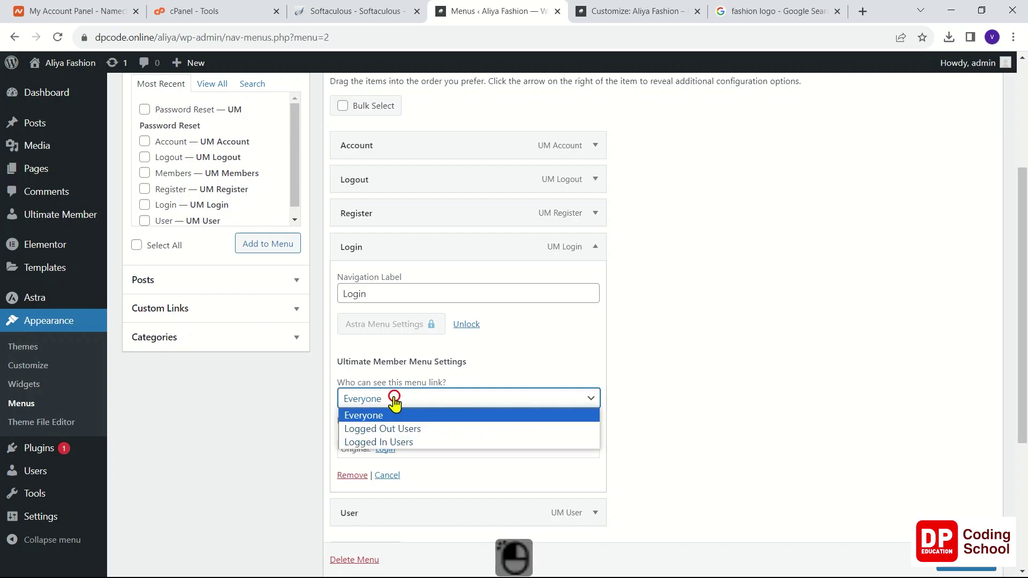
click(393, 430)
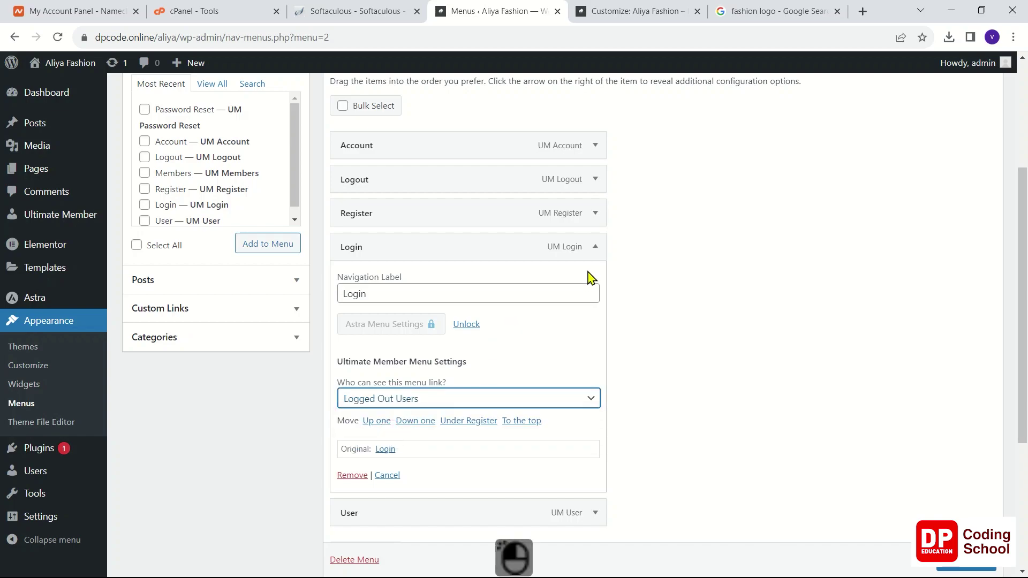
click(596, 249)
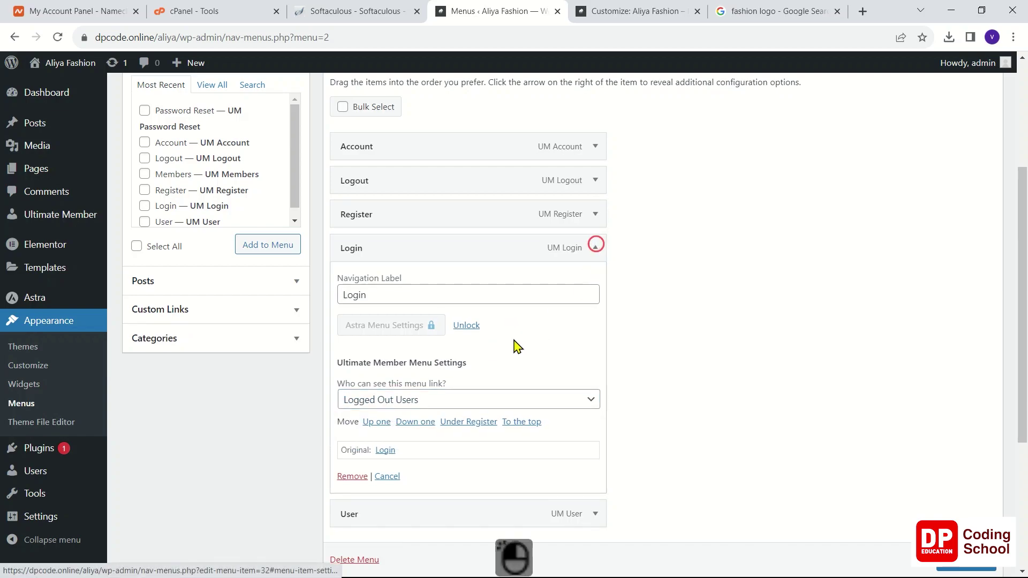
click(595, 253)
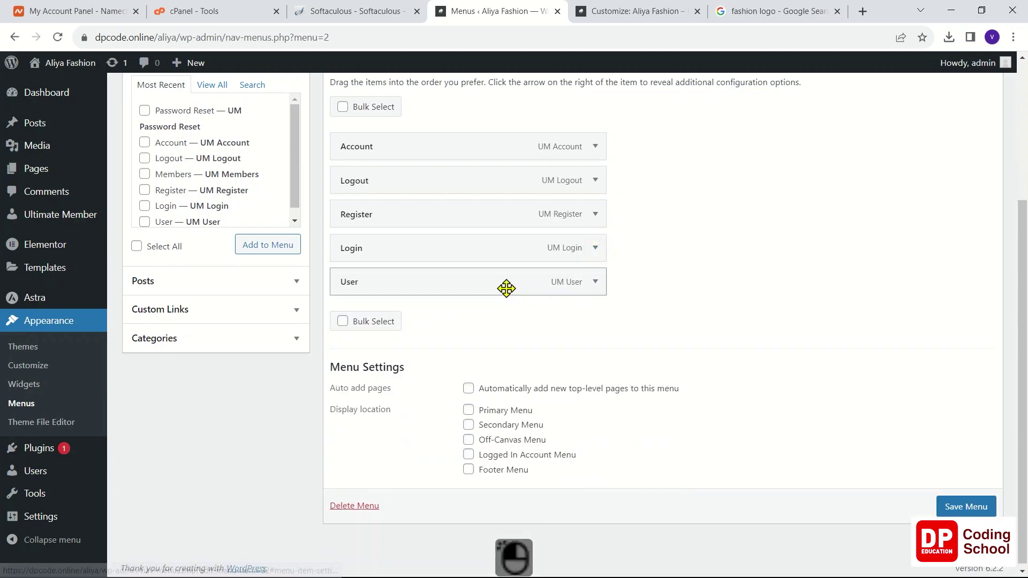
Restrict the visibility of the User Menu's User link to Logged In Users and save the menu.
click(594, 284)
click(398, 434)
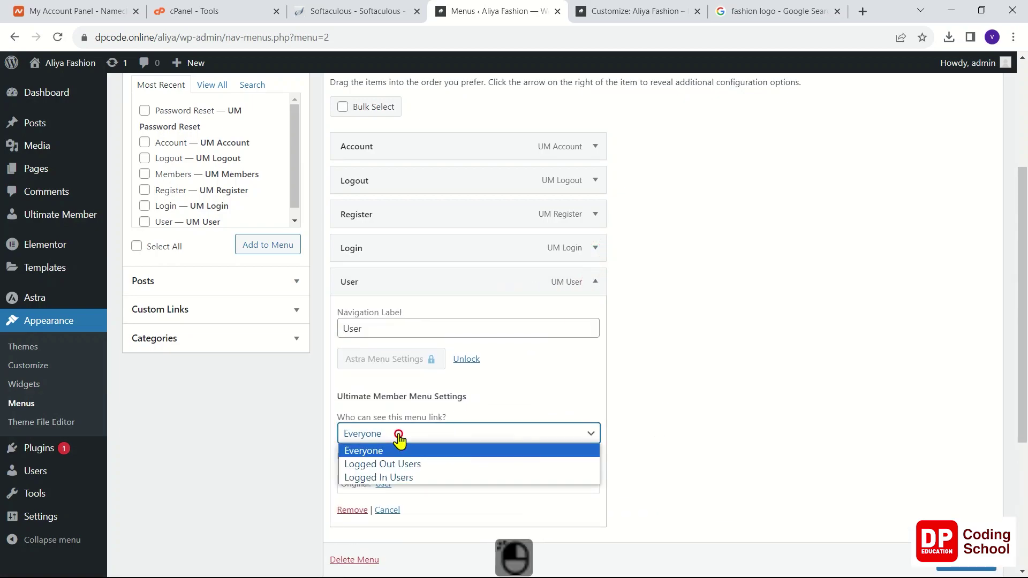
click(388, 477)
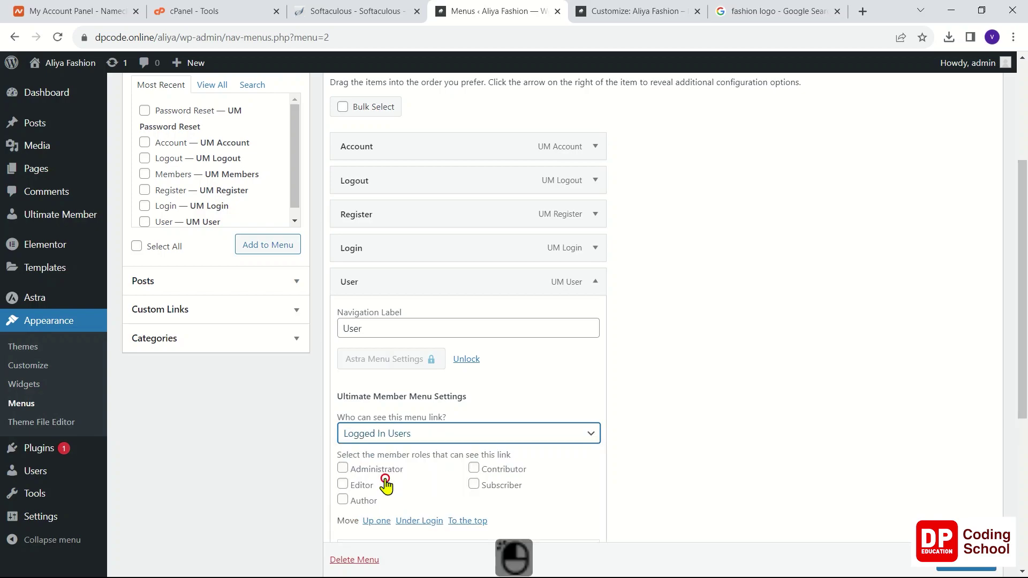
scroll(494, 419, down, 5)
scroll(490, 422, down, 1)
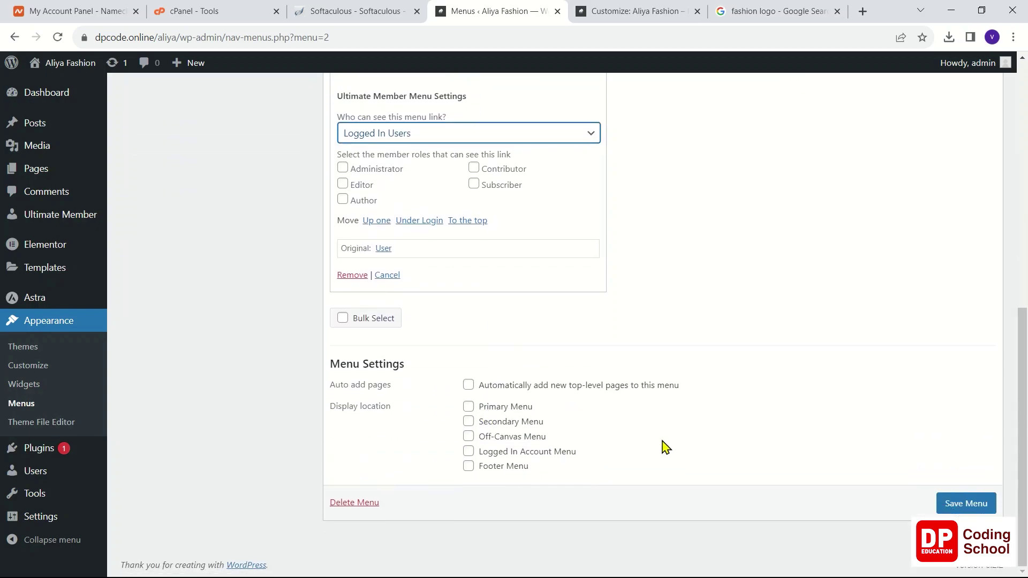
click(961, 505)
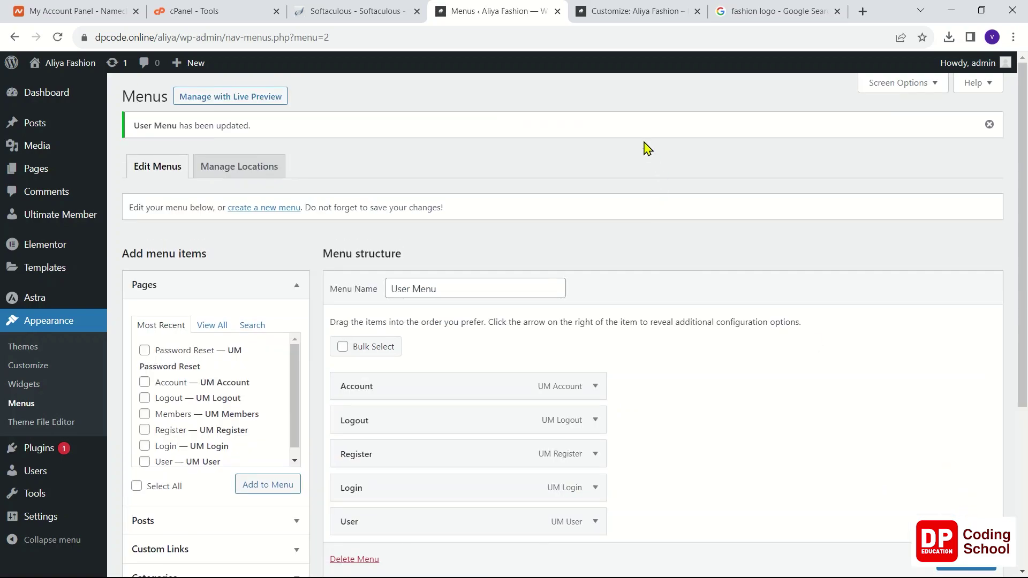
Load the site's front page at dpcode.online/aliya/ in place of the customizer and check its header menu.
click(646, 12)
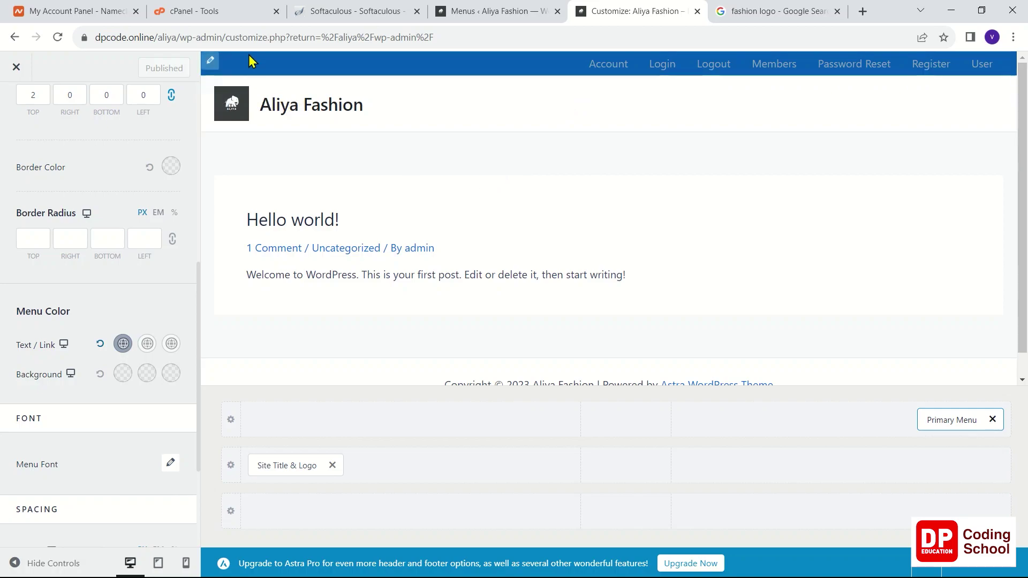
drag(182, 37, 447, 29)
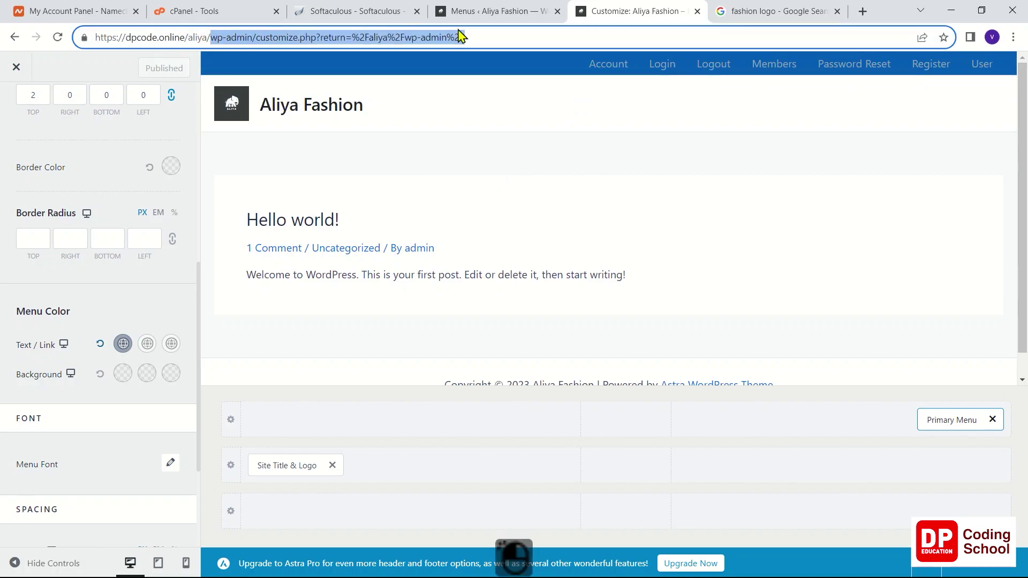
key(BackSpace)
key(Return)
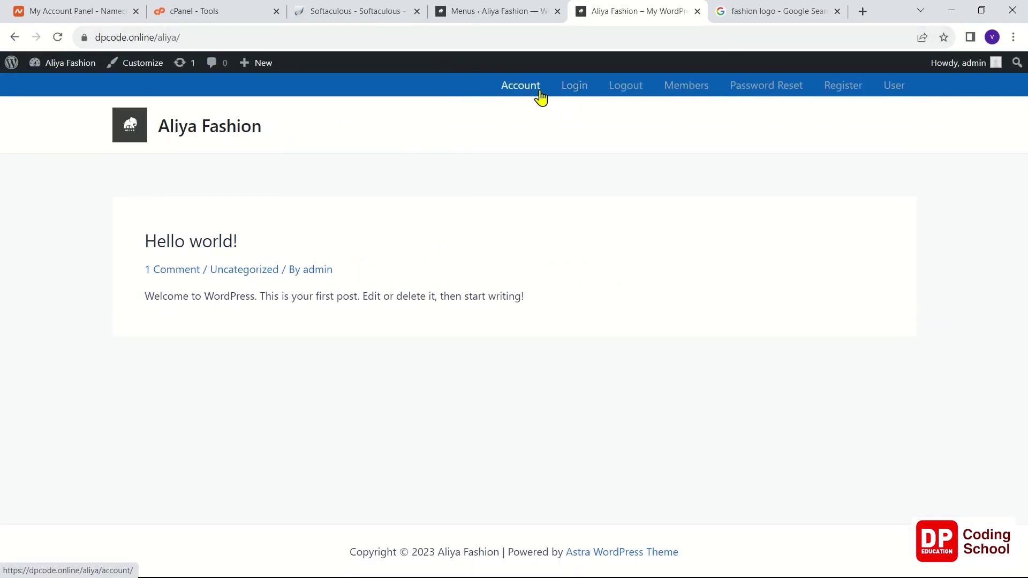
right_click(673, 104)
click(699, 145)
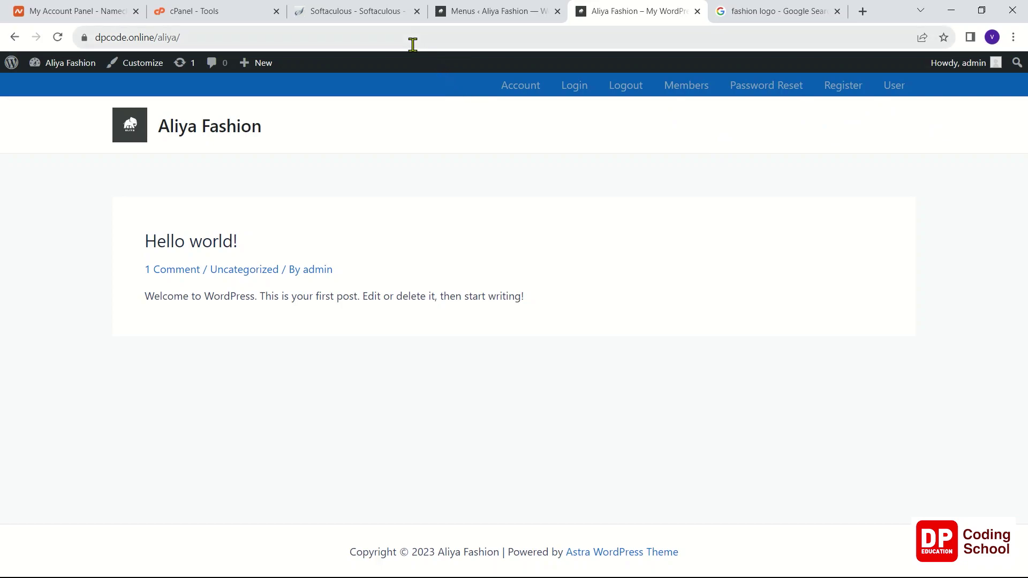
mouse_move(80, 68)
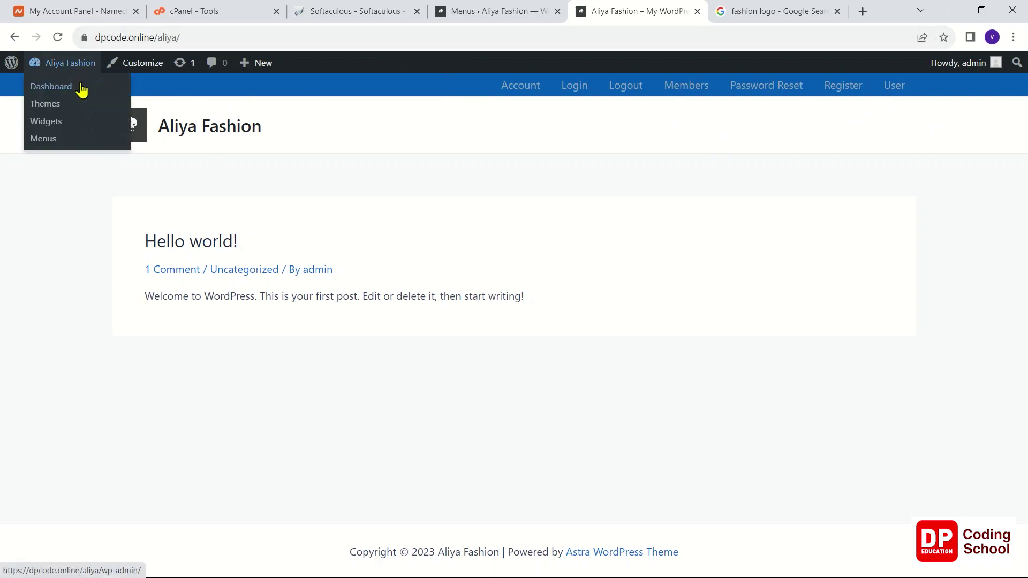
click(144, 63)
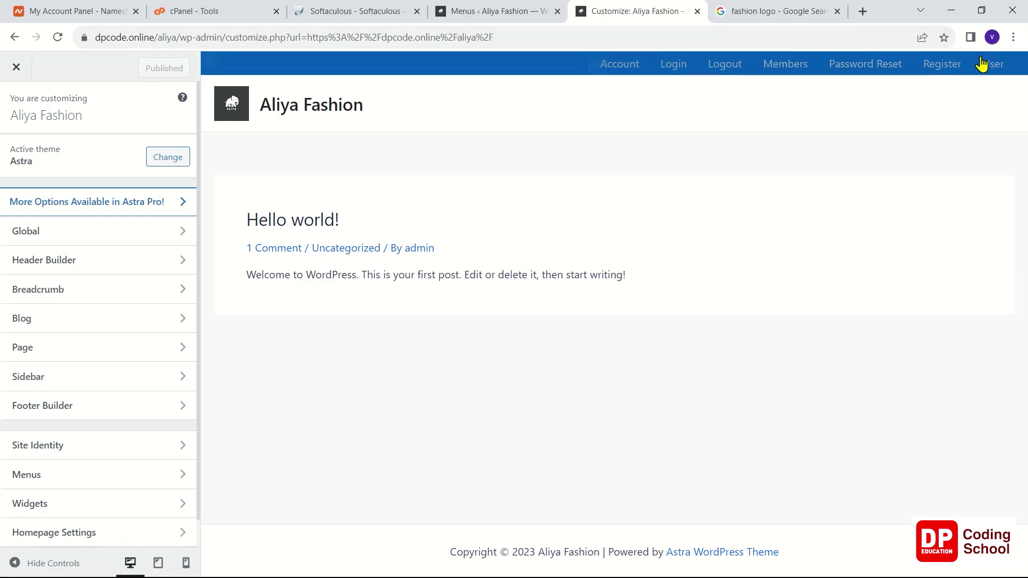
click(600, 71)
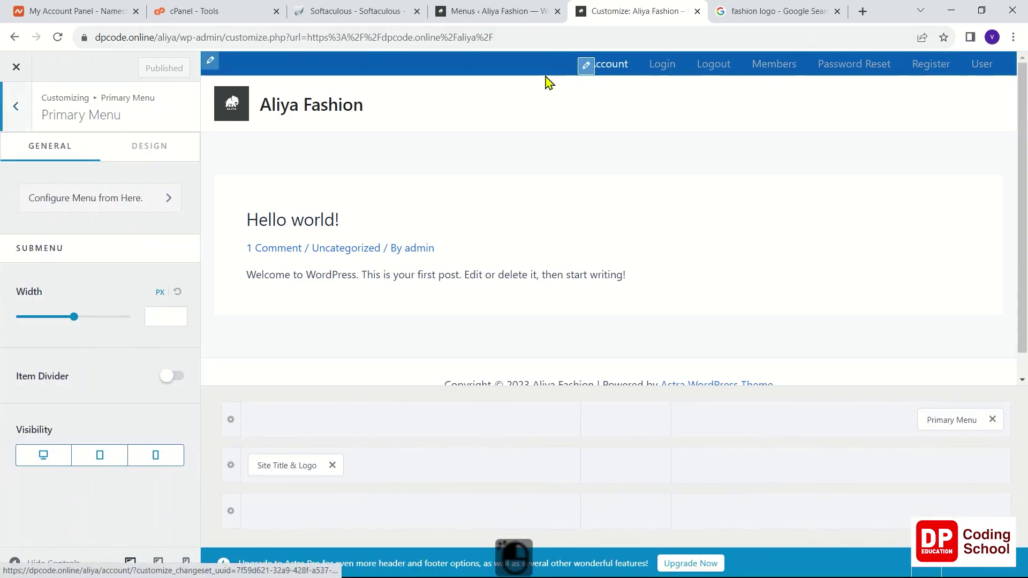
click(127, 212)
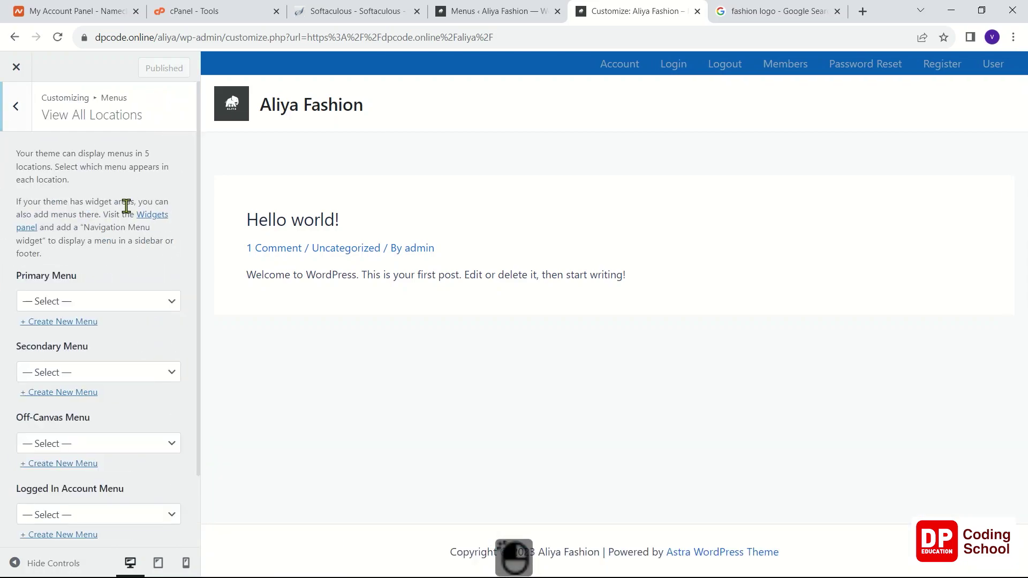
scroll(132, 239, down, 2)
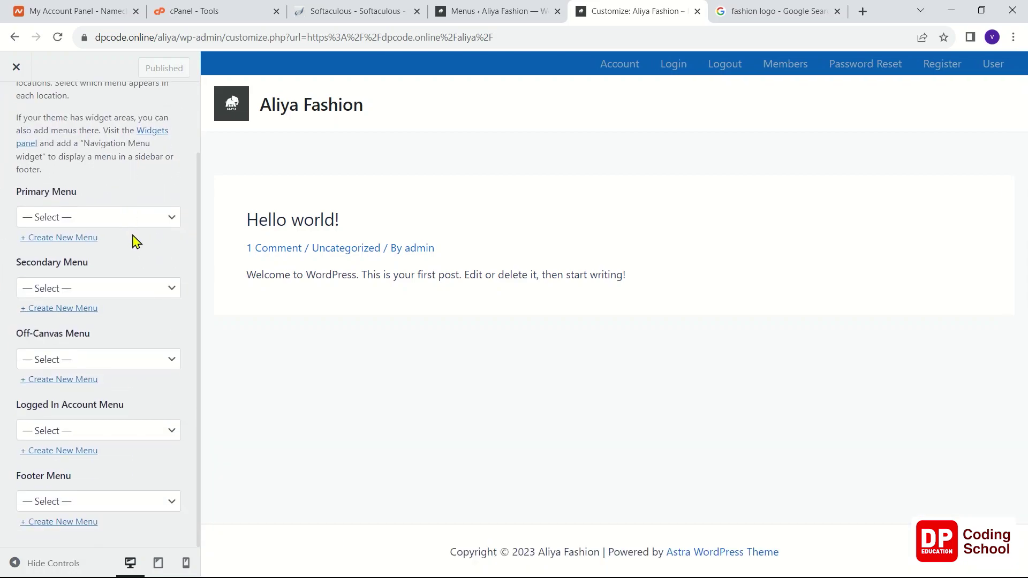
click(108, 220)
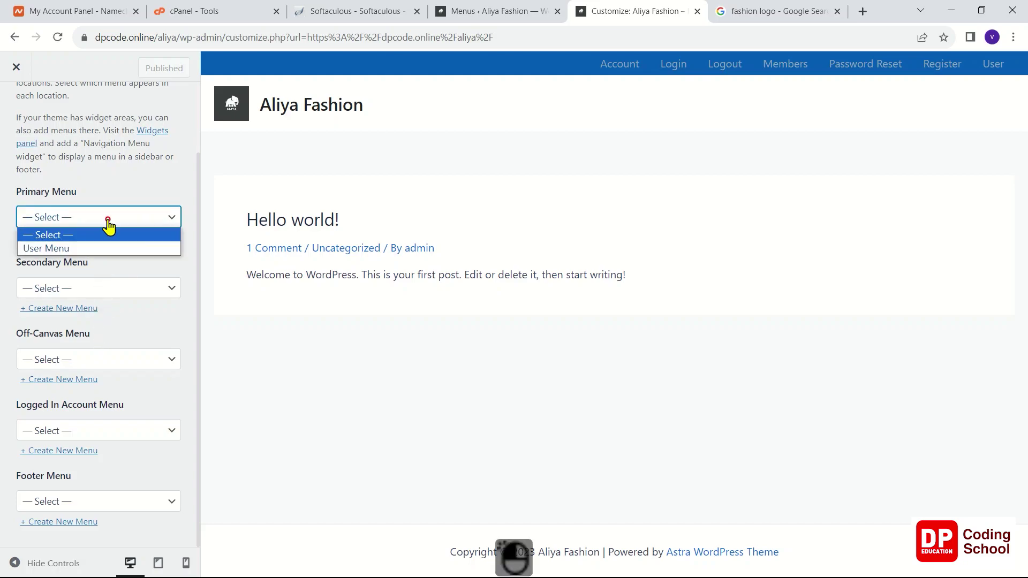
click(102, 248)
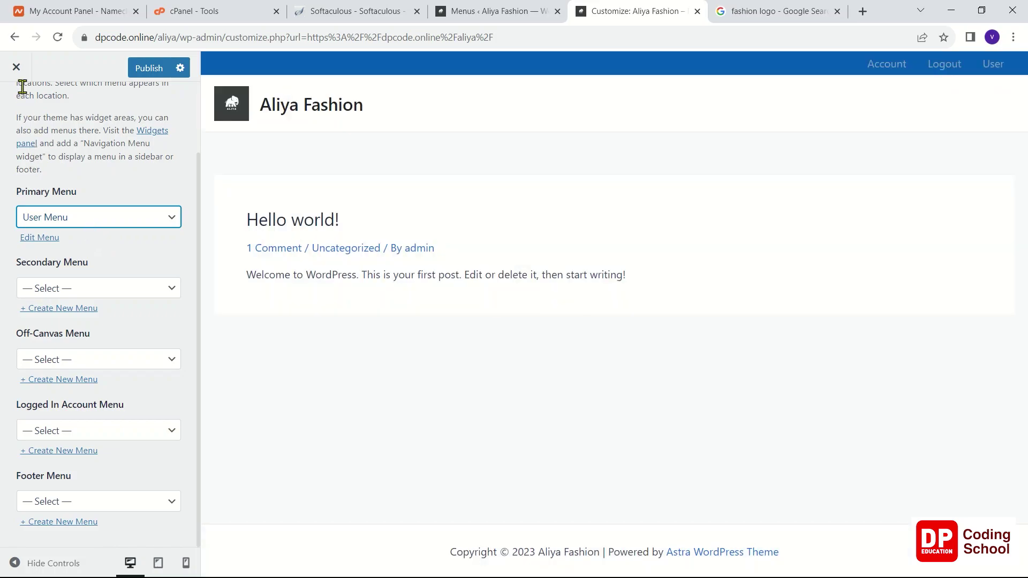
click(16, 67)
click(566, 128)
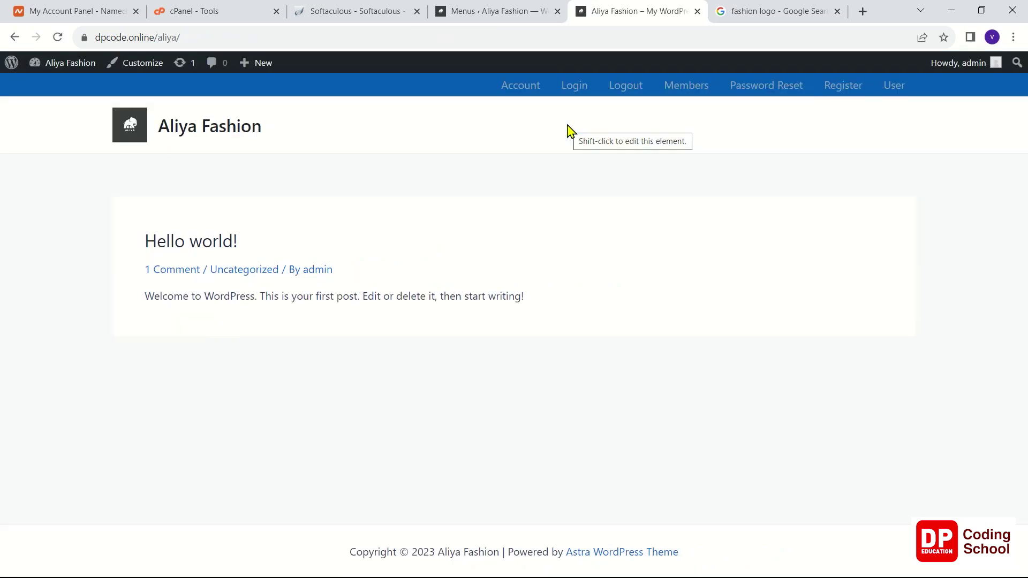
Assign the User Menu to the Primary Menu location in the theme customizer and publish the change.
mouse_move(67, 62)
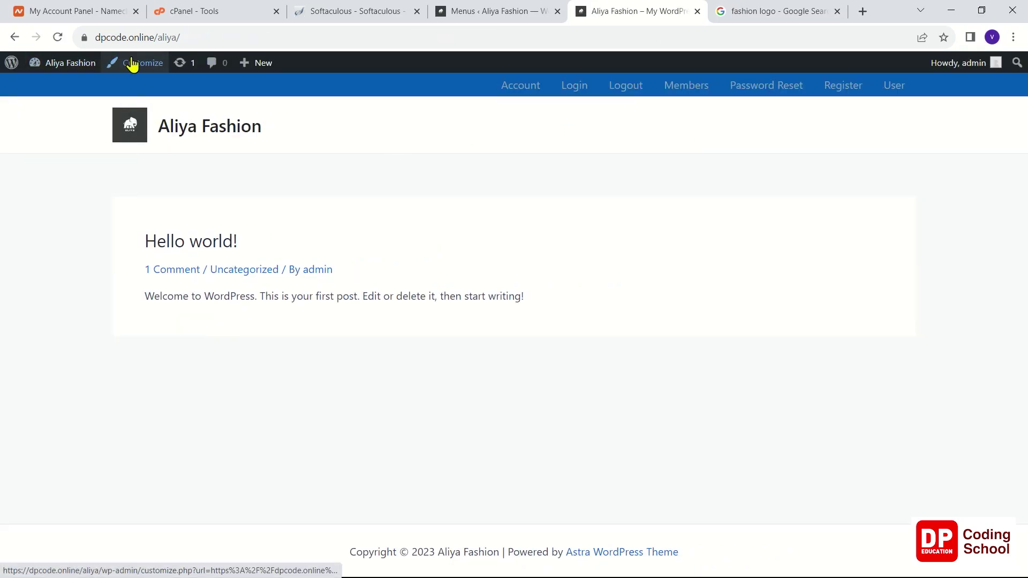
click(131, 63)
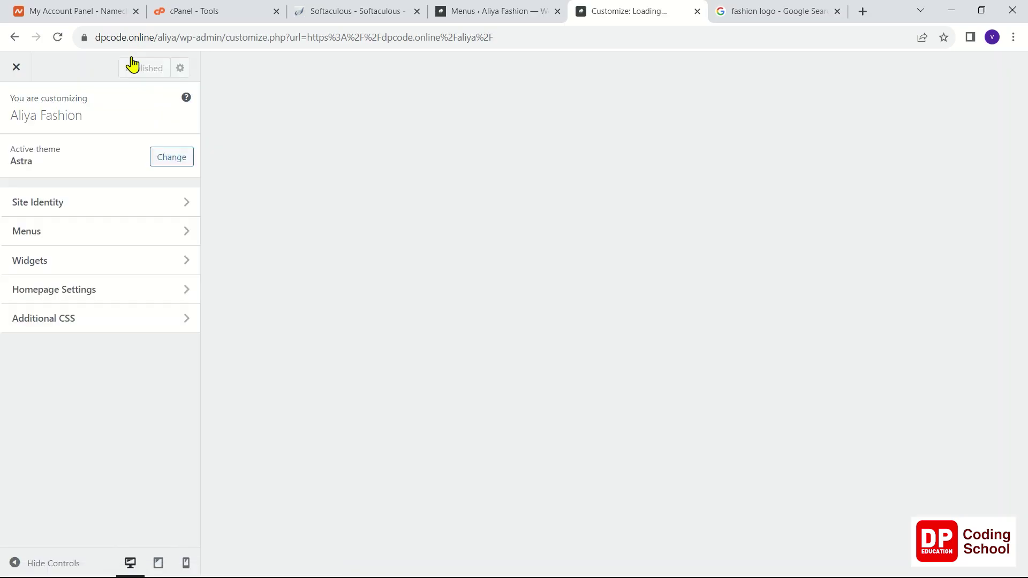
click(70, 262)
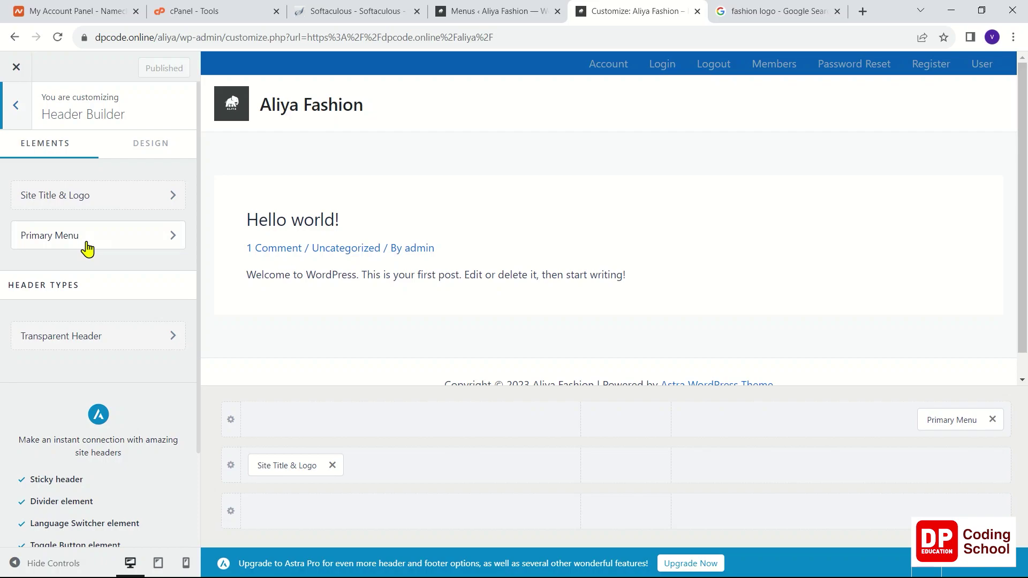
click(939, 419)
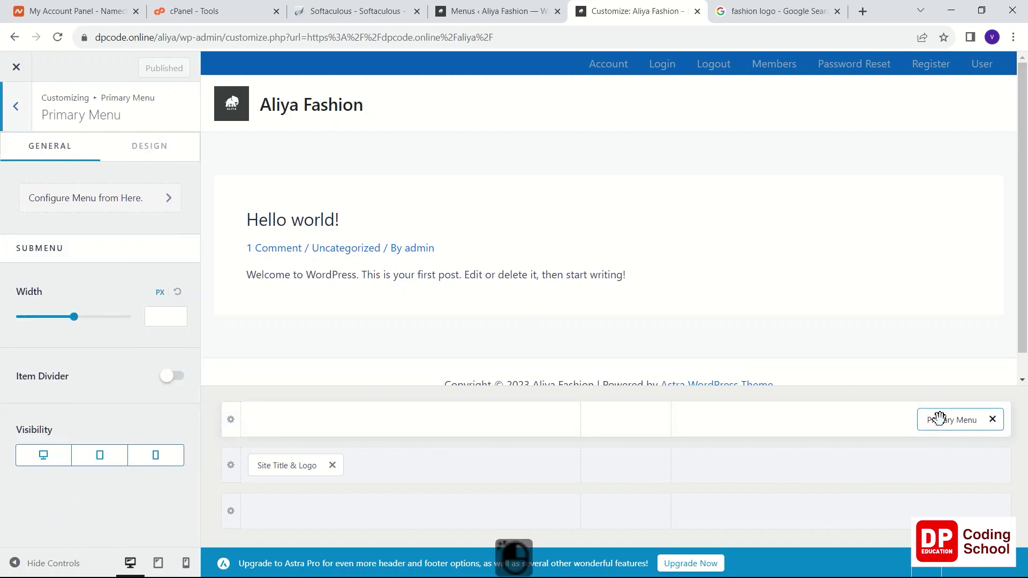
click(134, 208)
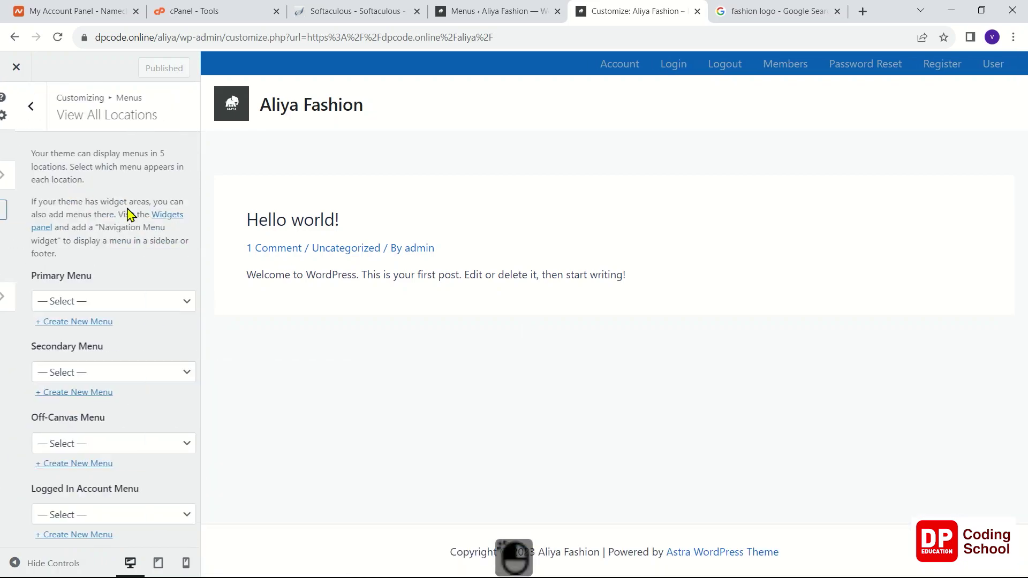
click(105, 301)
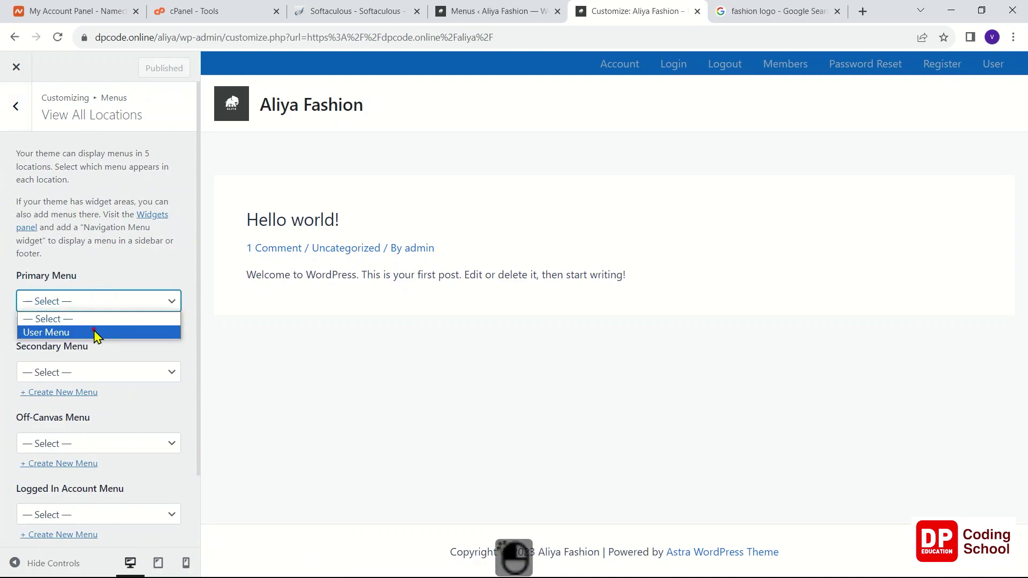
click(97, 331)
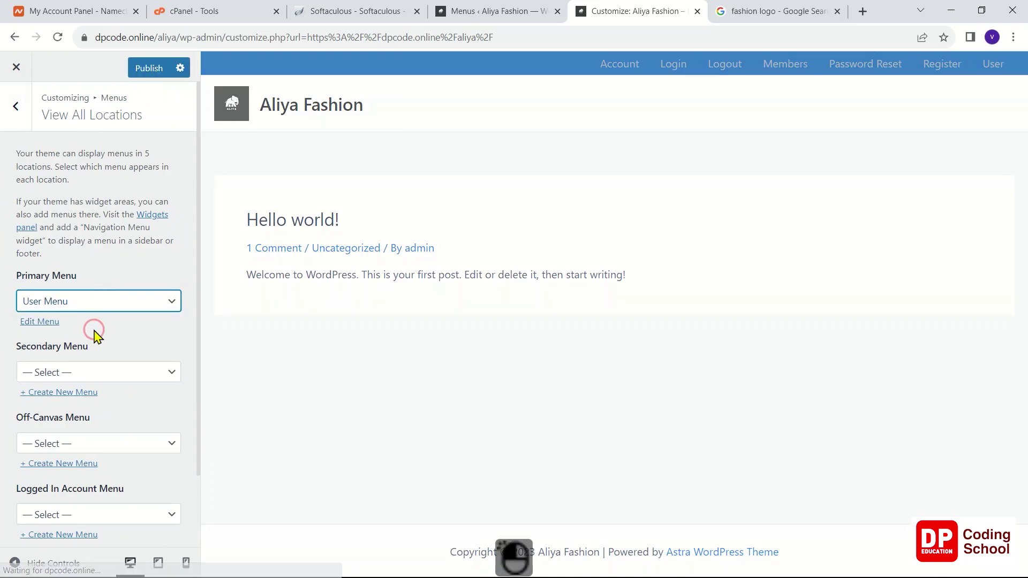
click(151, 68)
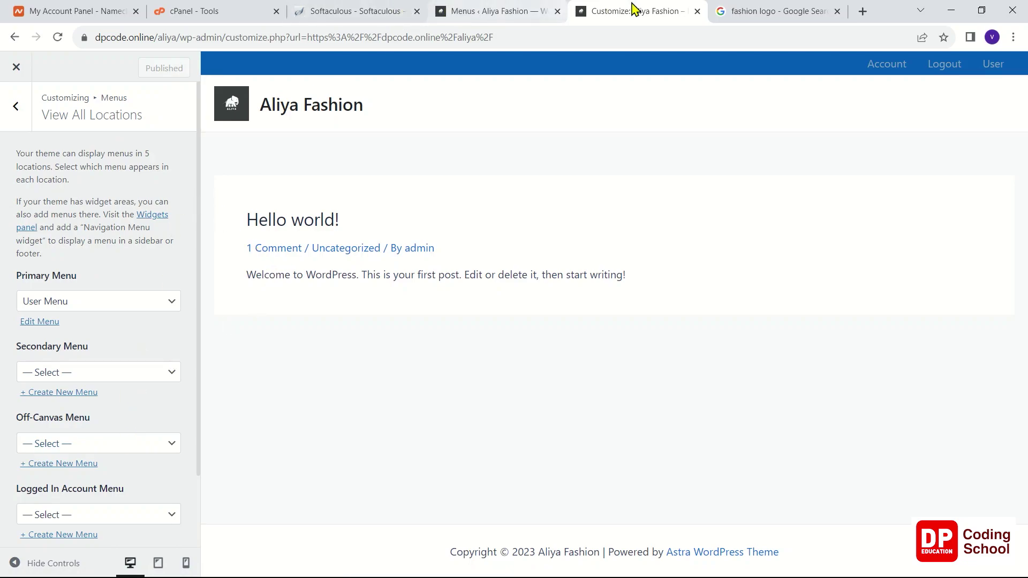
Load the site's front page at dpcode.online/aliya/ in place of the Menus admin page to check the published header menu.
click(507, 7)
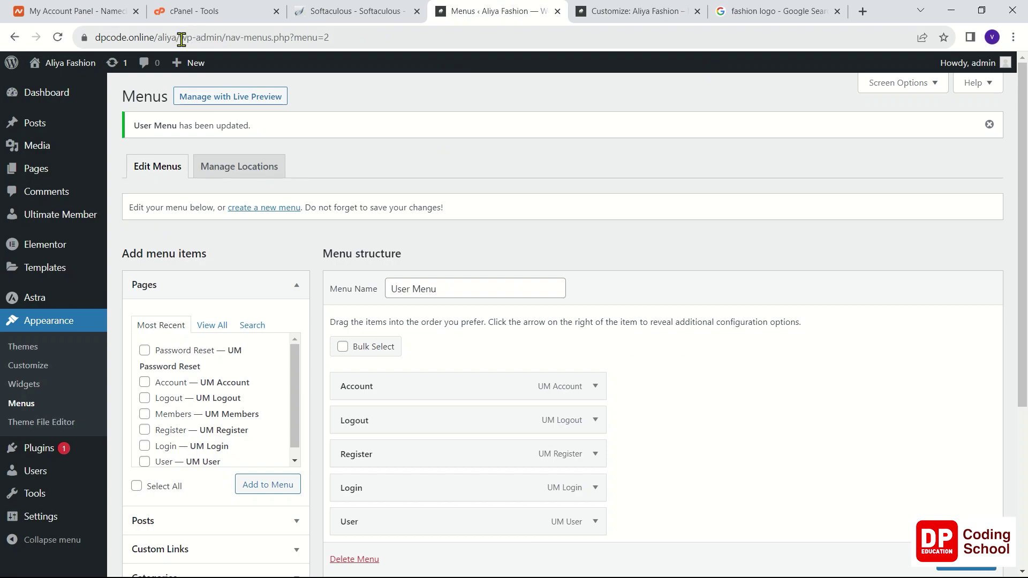
drag(181, 39, 368, 35)
key(BackSpace)
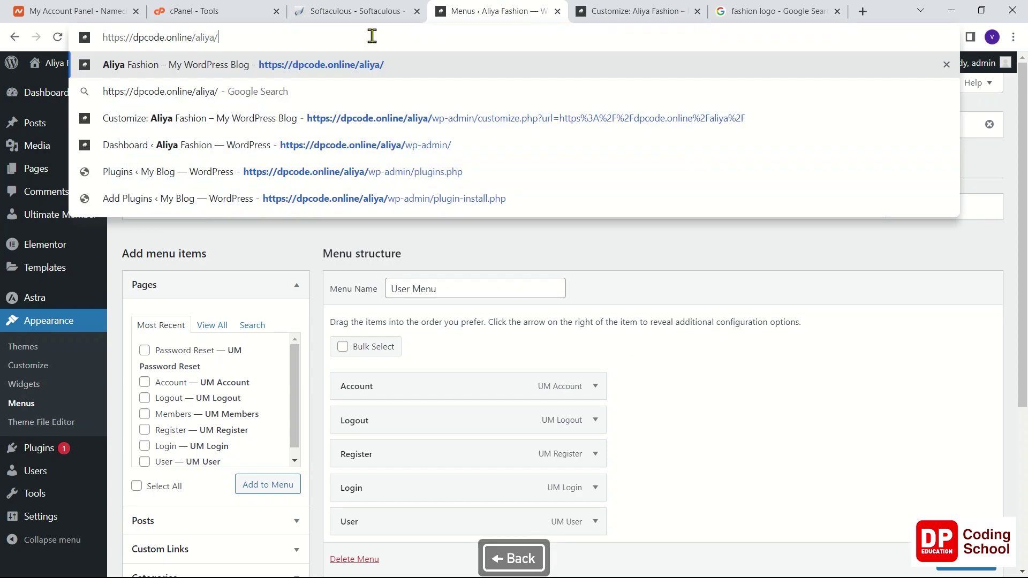
key(Return)
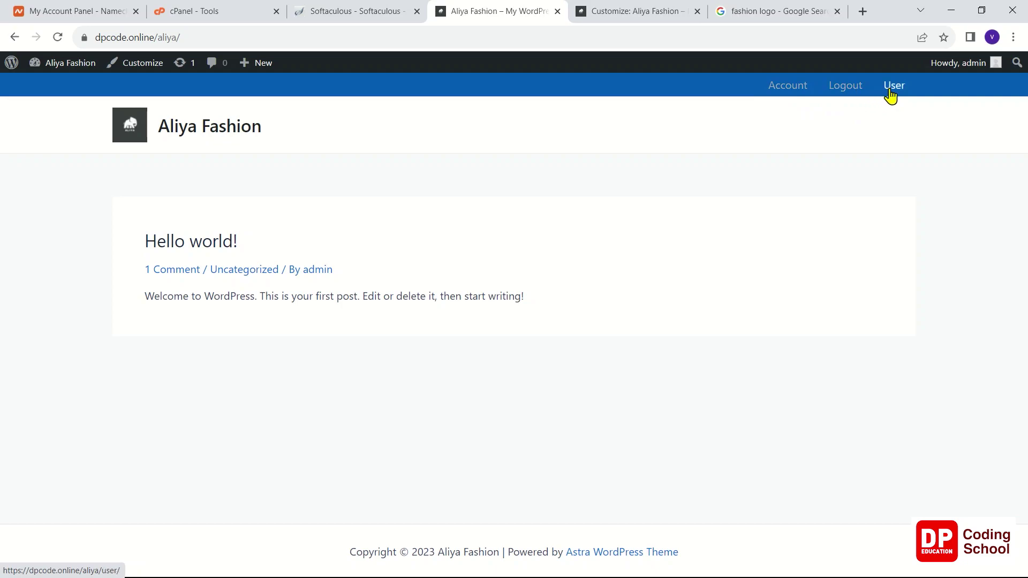
Test the header's User and Account links and look through the user profile page.
click(892, 88)
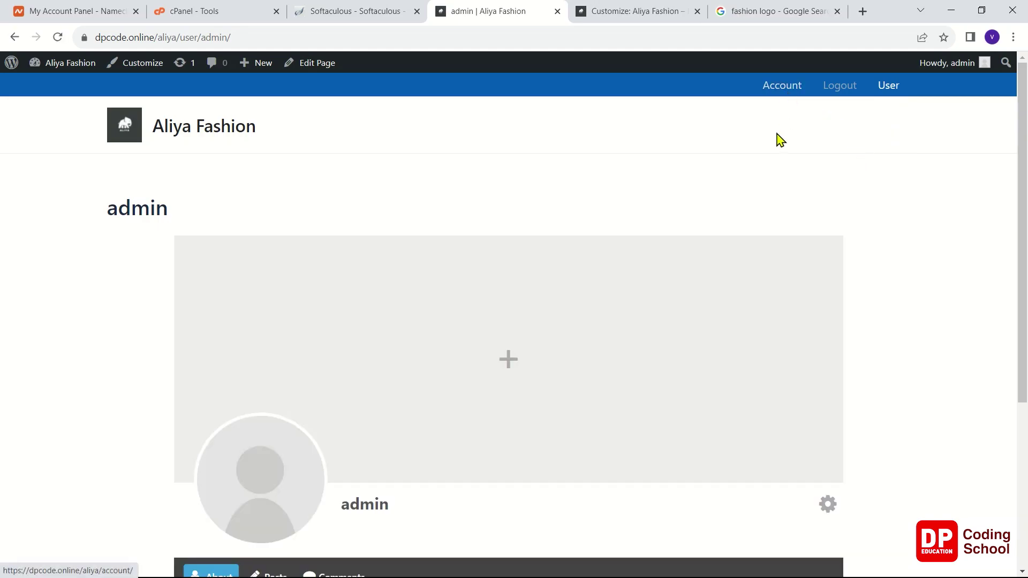
click(785, 84)
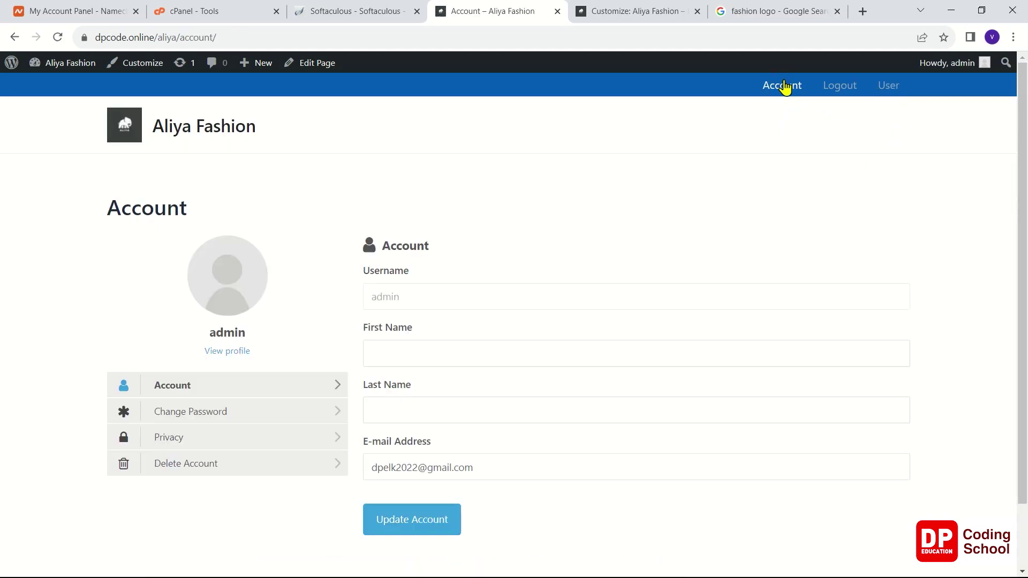
click(889, 87)
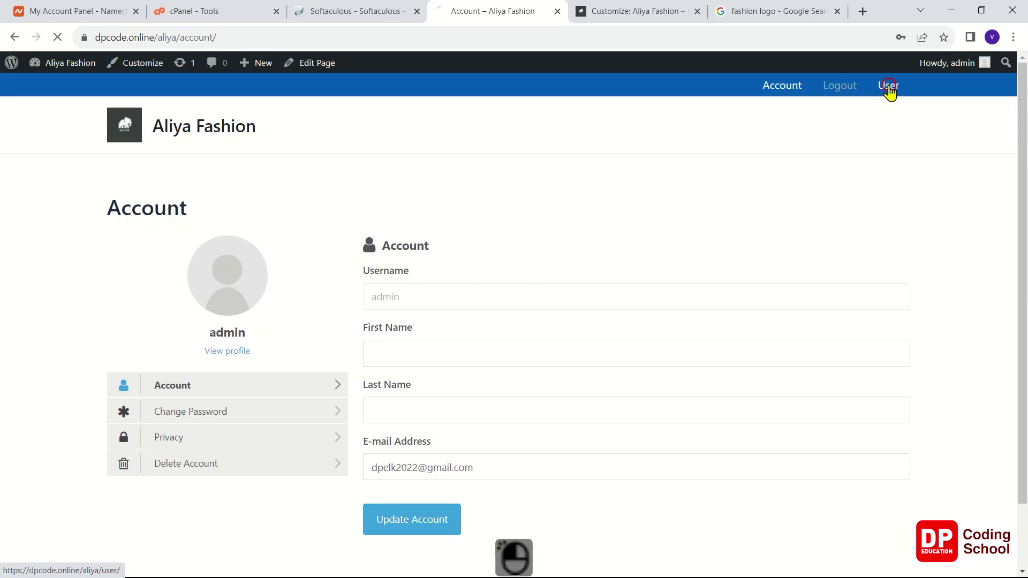
scroll(811, 187, down, 5)
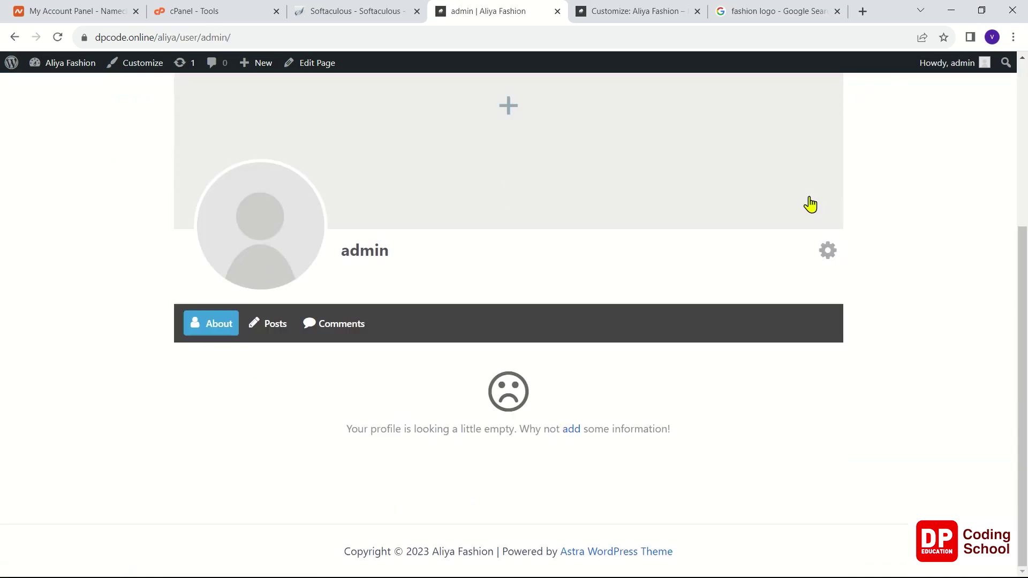
scroll(809, 200, up, 5)
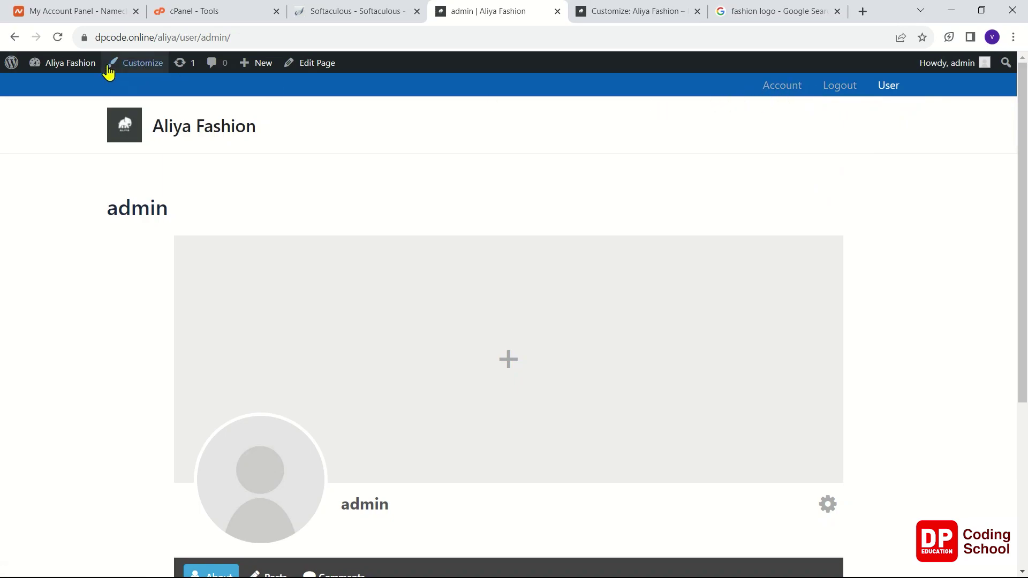
Open the Menus page in the site admin and remove the User item from the User Menu.
mouse_move(69, 62)
click(71, 88)
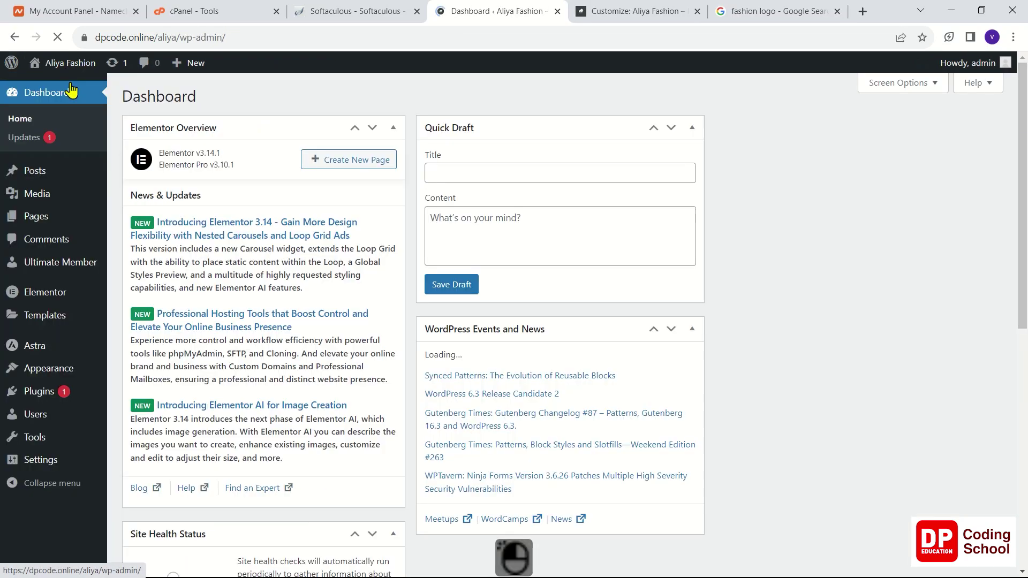
mouse_move(31, 253)
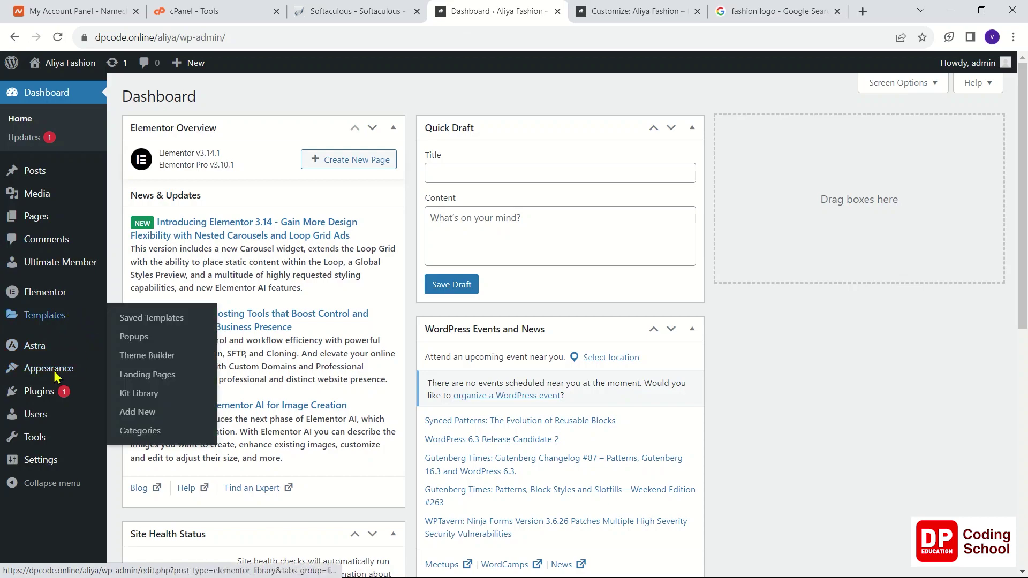
mouse_move(59, 375)
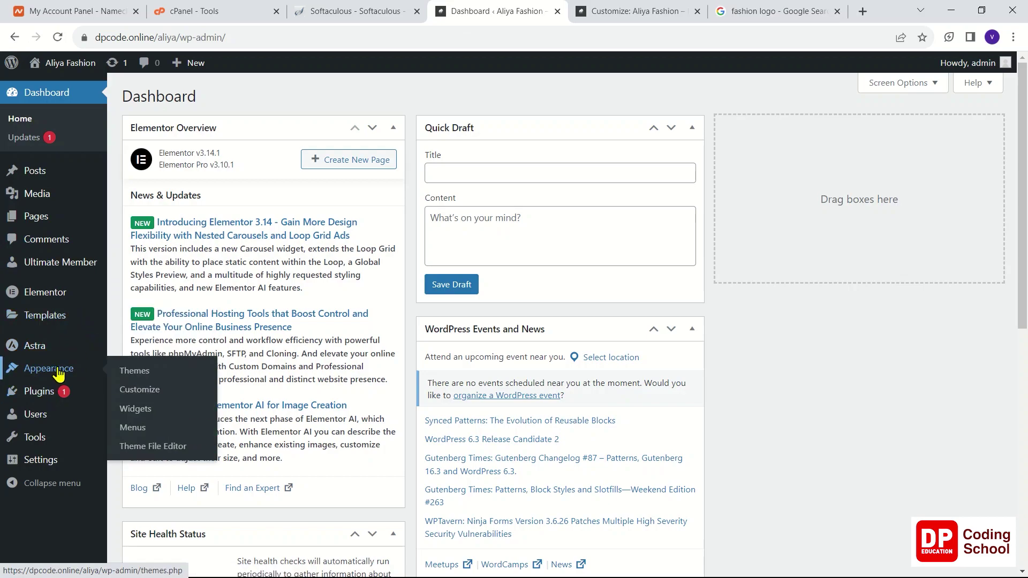
click(148, 428)
scroll(612, 397, down, 2)
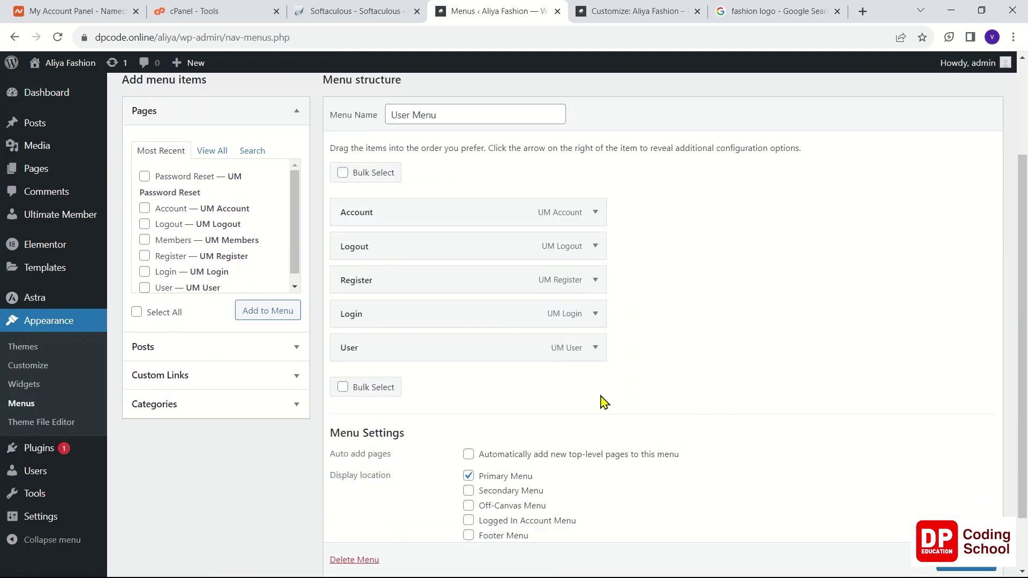
click(596, 347)
scroll(525, 437, down, 3)
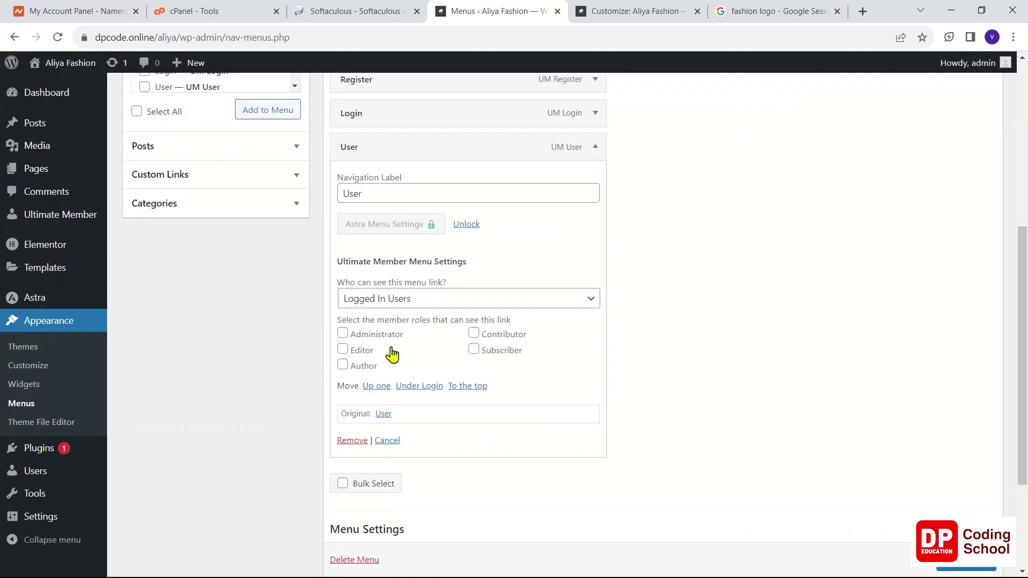
click(353, 441)
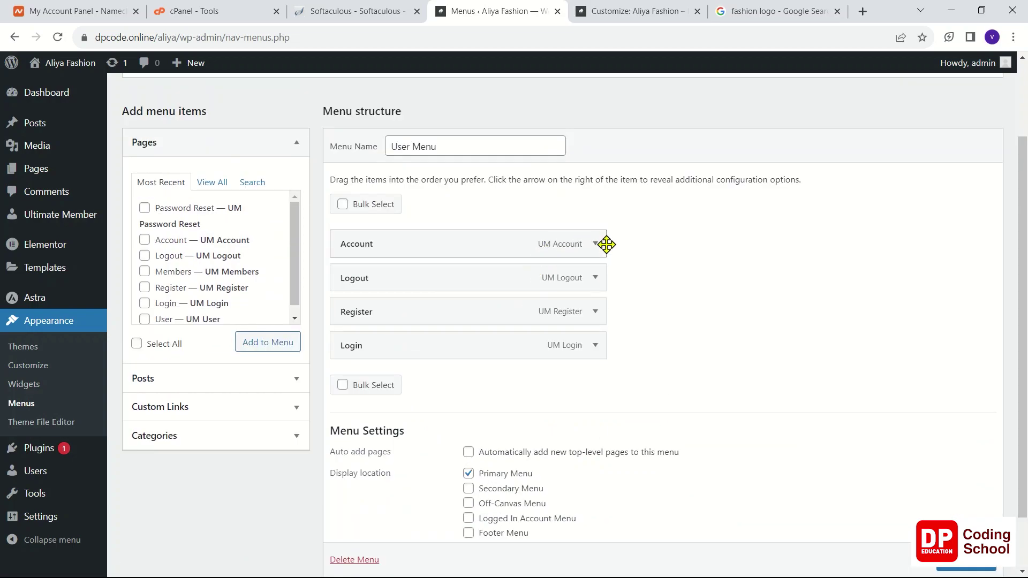
Remove the Account item from the User Menu and save the menu.
click(606, 244)
scroll(375, 447, down, 3)
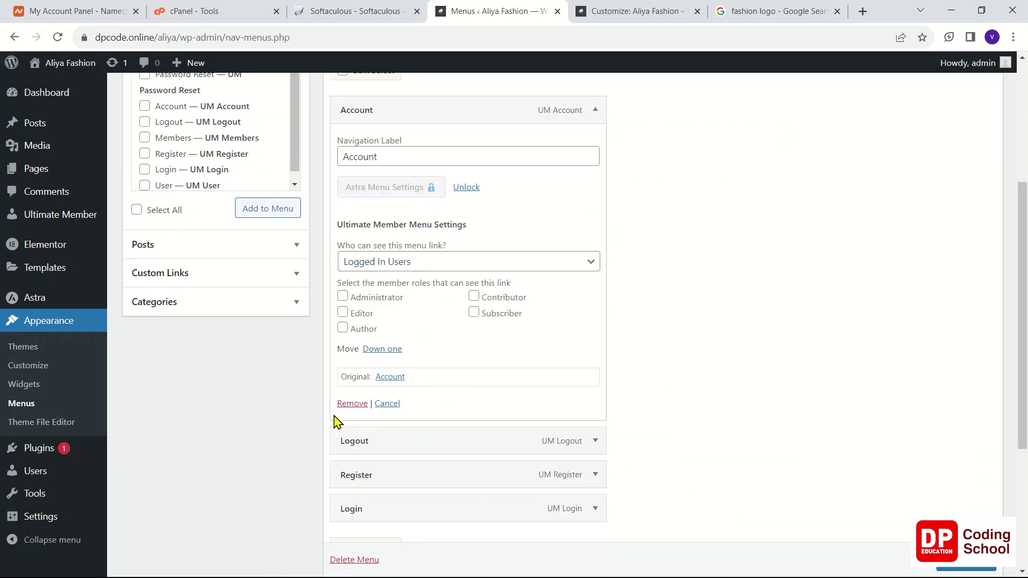
click(351, 404)
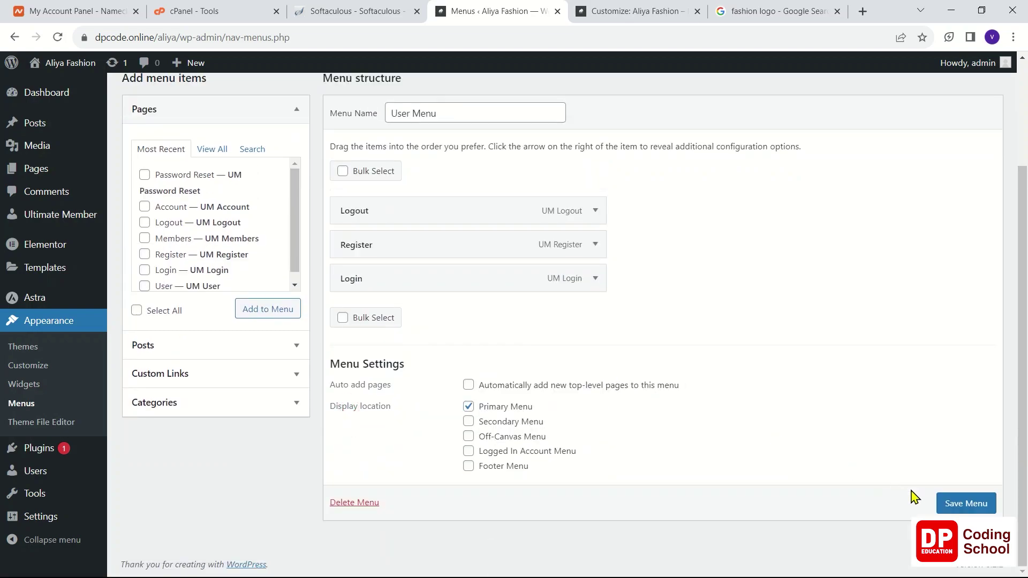
click(962, 505)
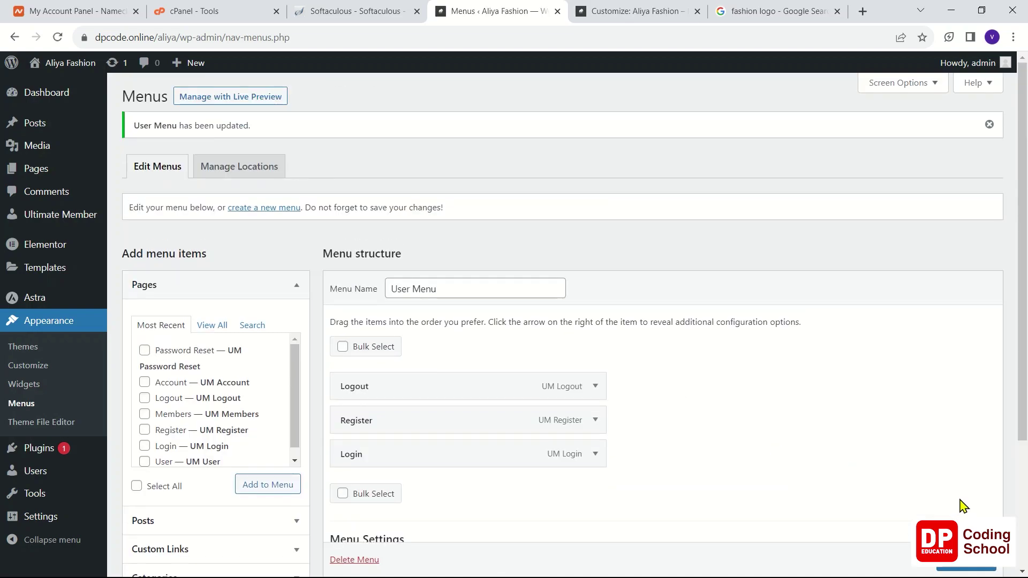
Load dpcode.online/aliya/ in place of the customizer to check the header menu without the User and Account links.
click(634, 11)
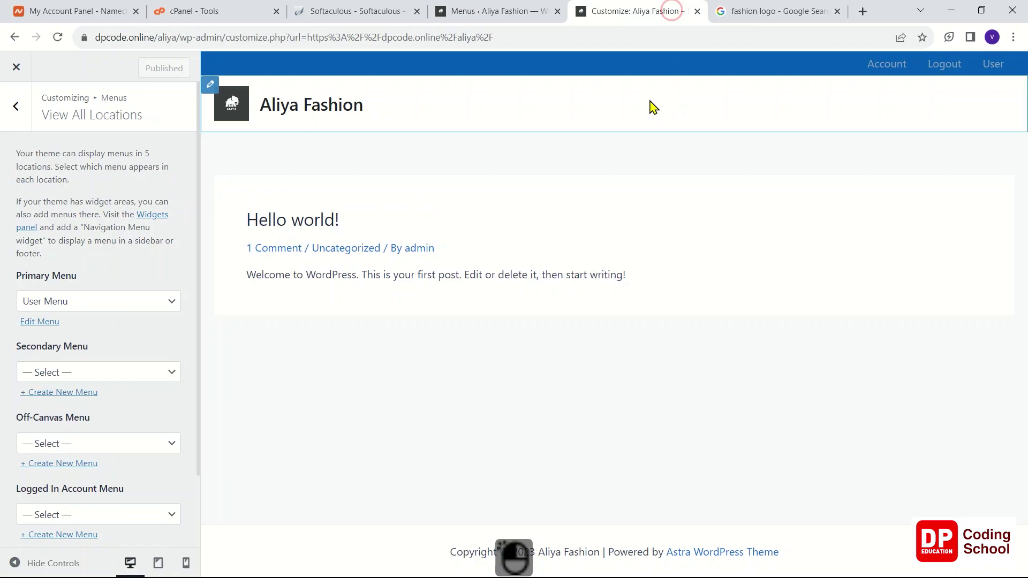
right_click(654, 98)
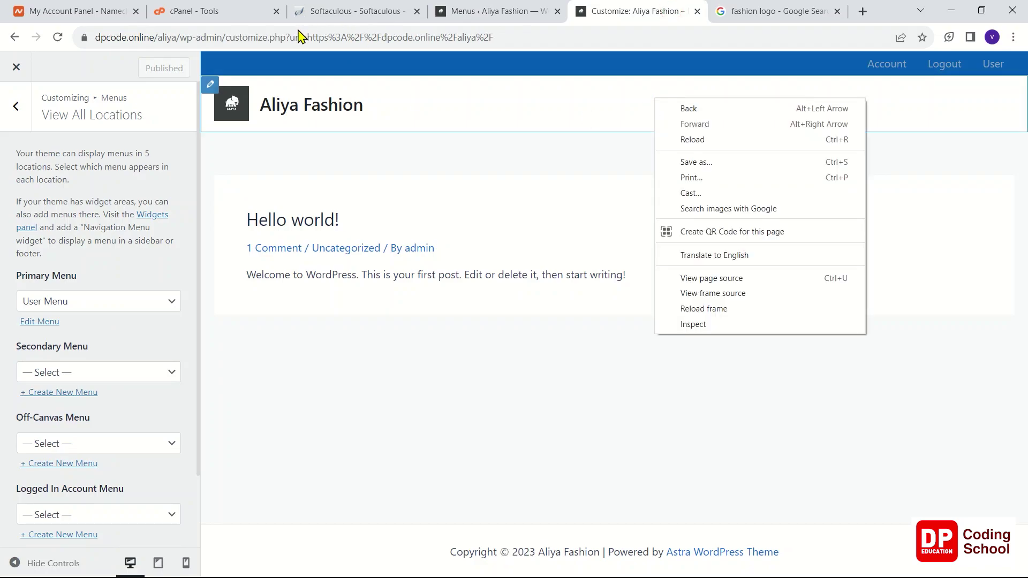
click(235, 37)
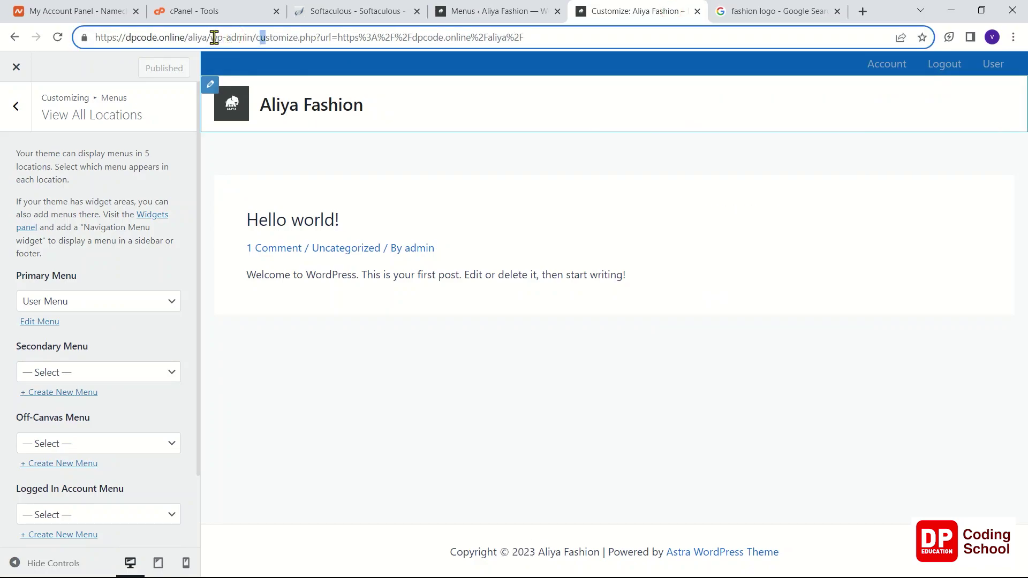
drag(211, 37, 727, 73)
key(BackSpace)
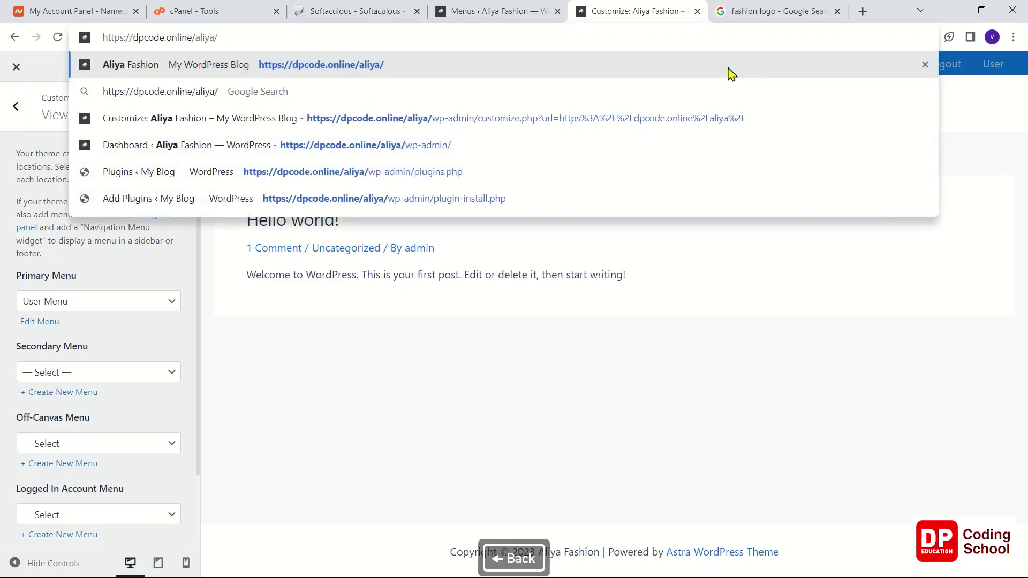
key(Return)
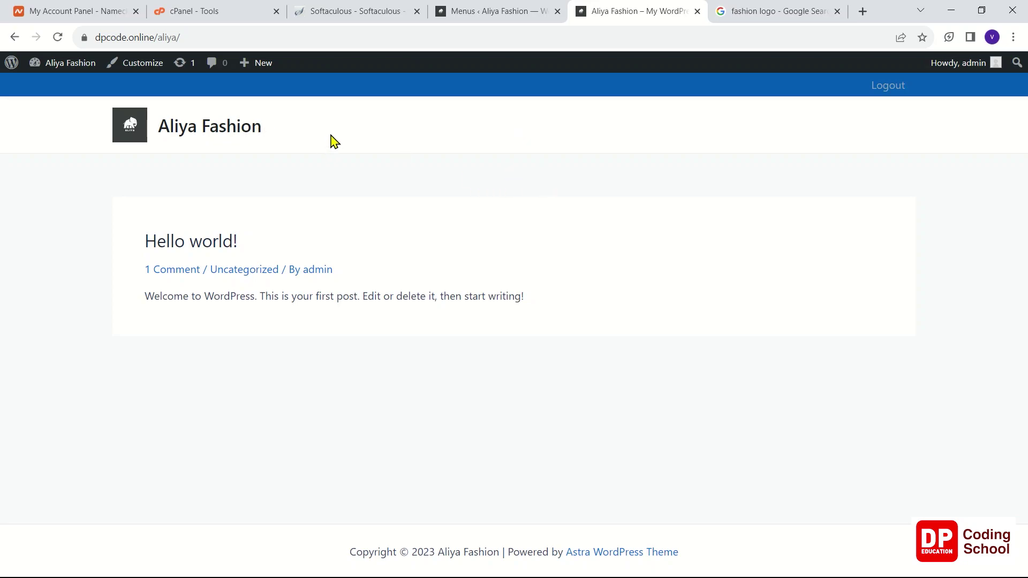
Find WooCommerce among the popular plugins in the site admin, then install and activate it.
click(515, 21)
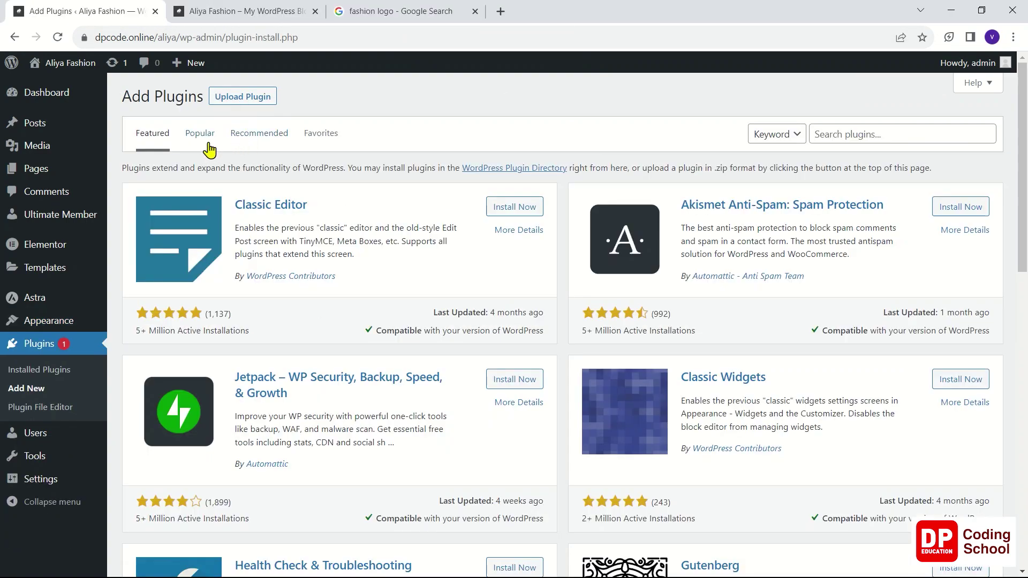
click(208, 142)
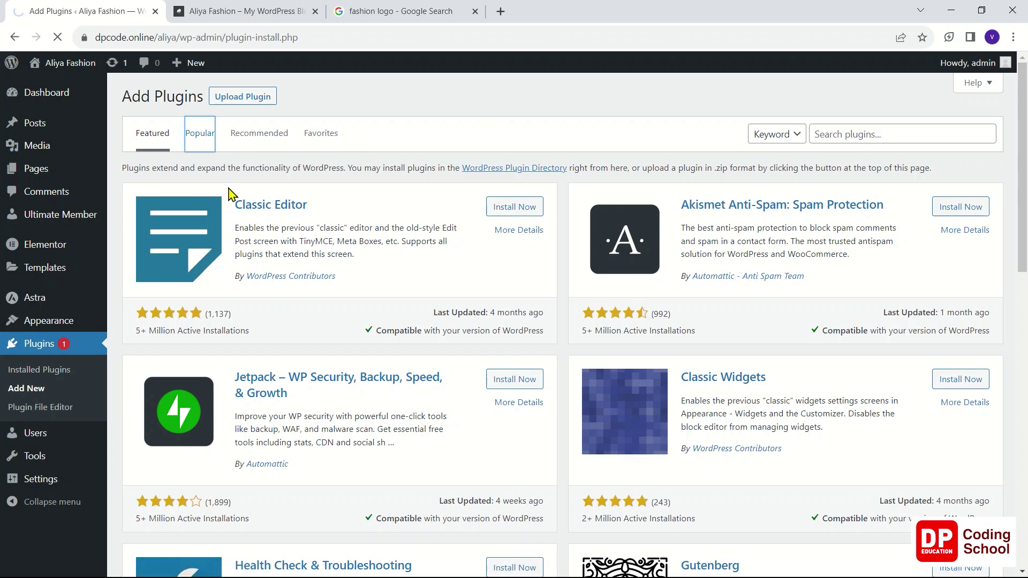
scroll(230, 193, down, 5)
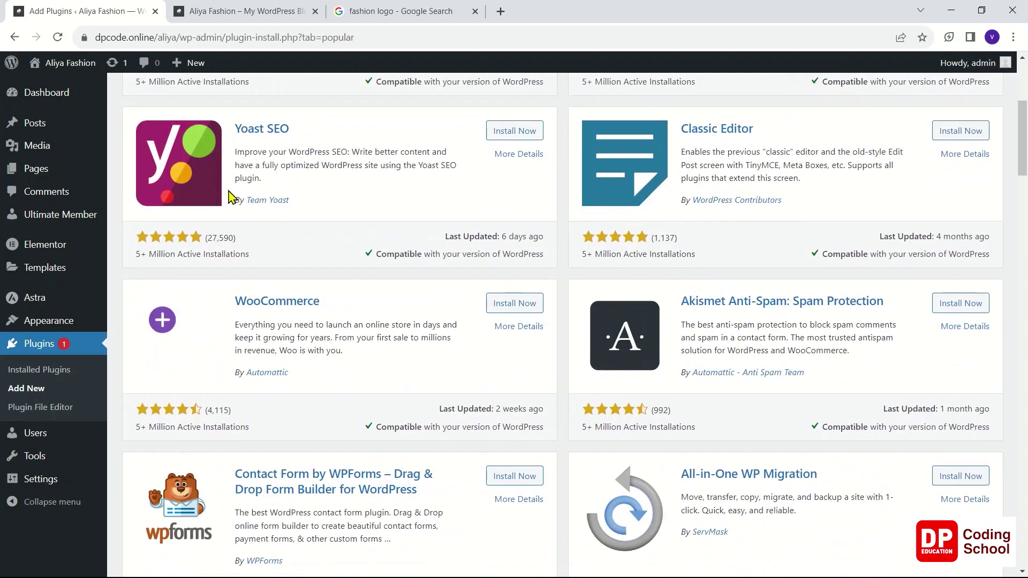
click(532, 305)
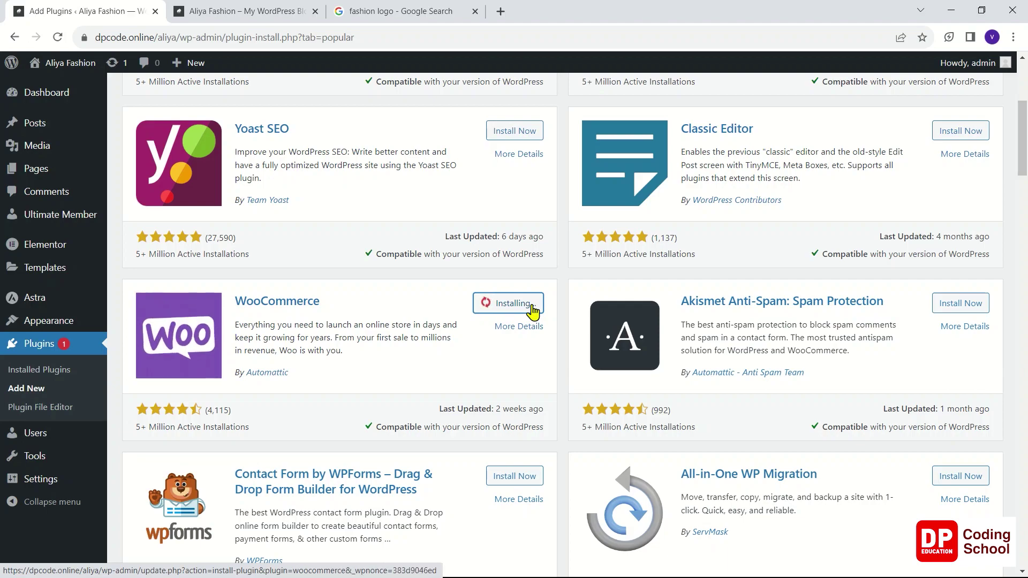
click(522, 309)
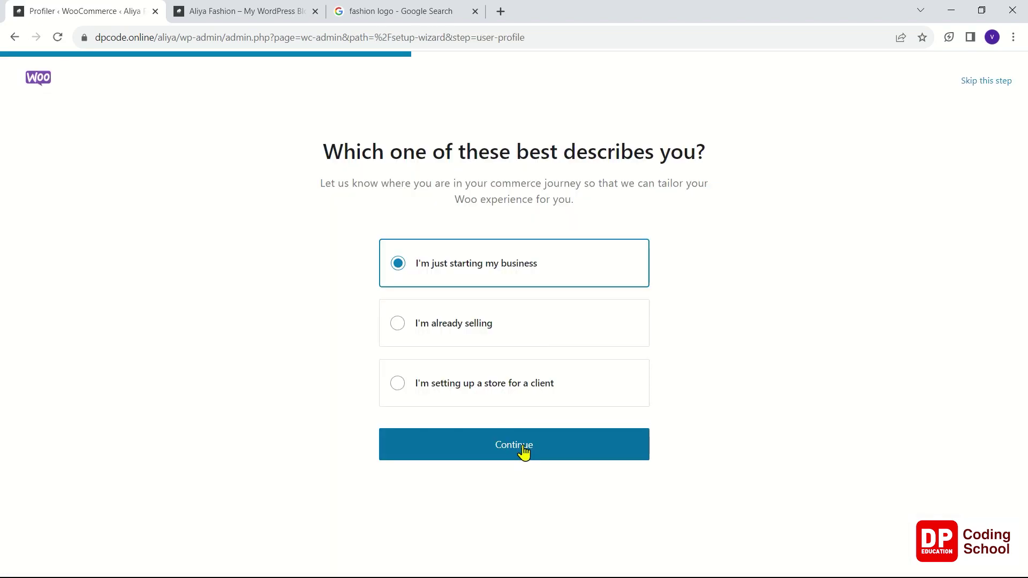
In the WooCommerce setup wizard, submit "I'm just starting my business" and set the store's industry to Clothing and accessories.
click(522, 452)
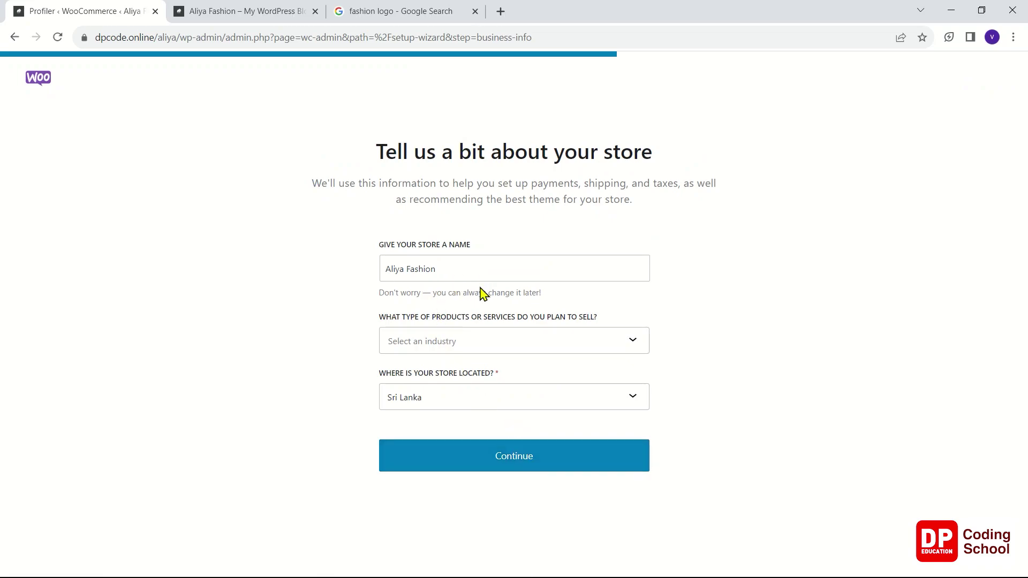
click(522, 352)
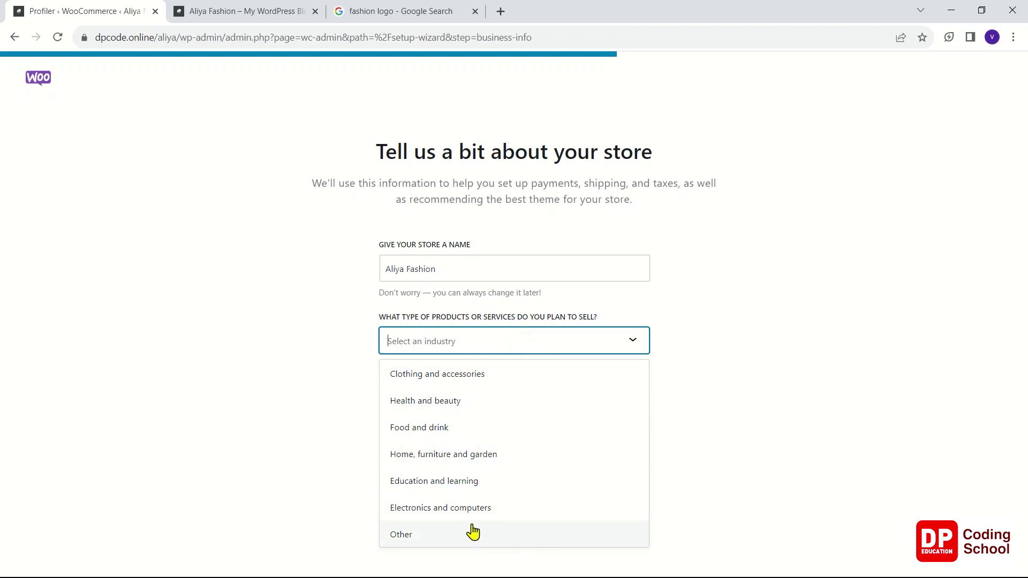
click(477, 375)
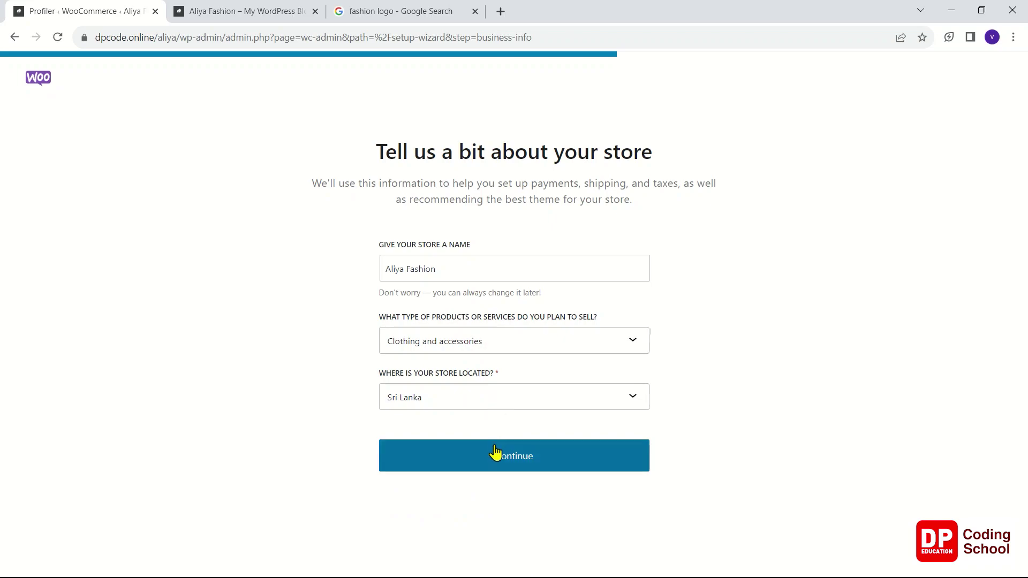
click(495, 463)
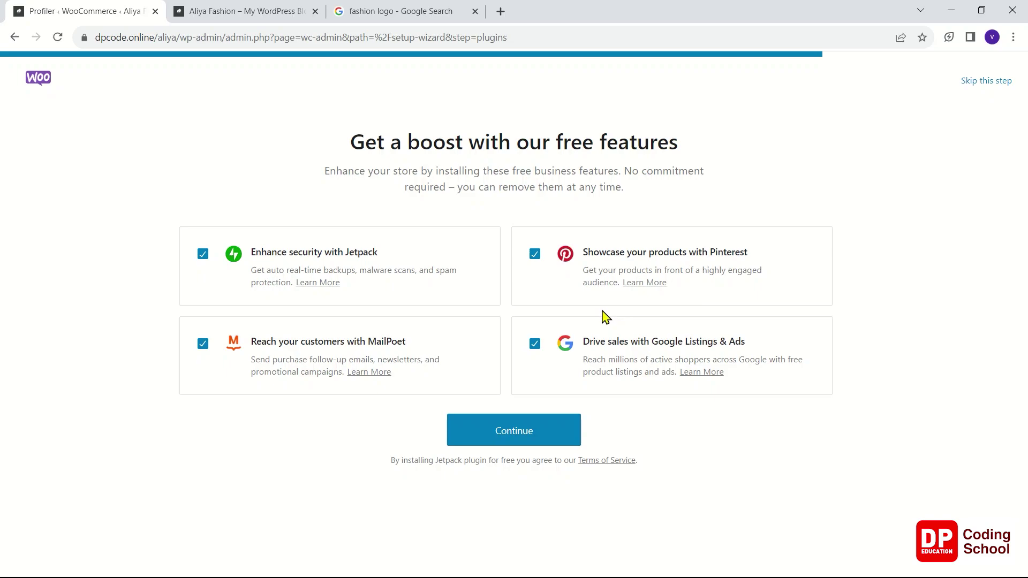
Deselect the free MailPoet, Pinterest, Google Listings & Ads and Jetpack features and finish the WooCommerce setup wizard.
click(204, 345)
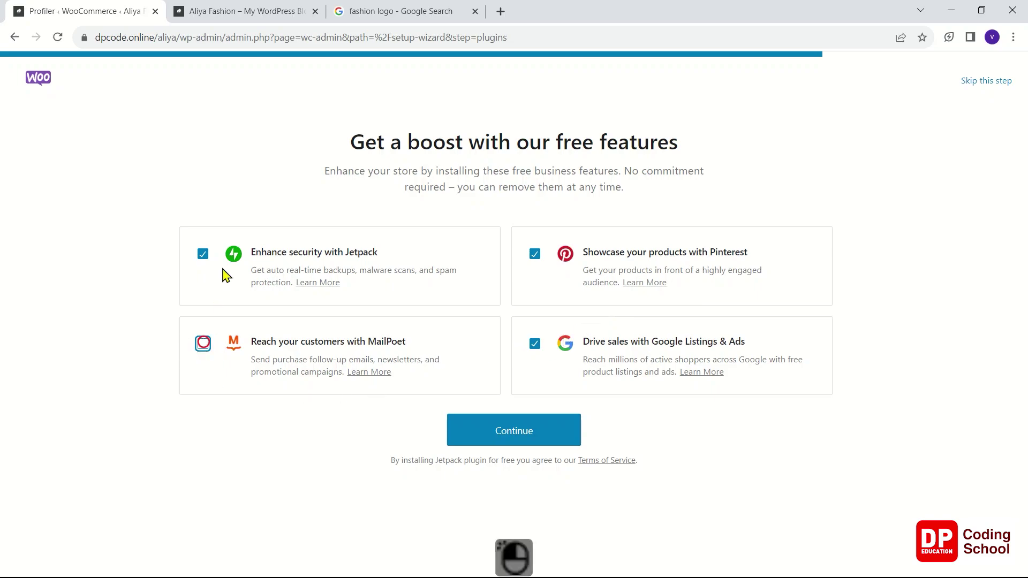
click(203, 255)
click(535, 257)
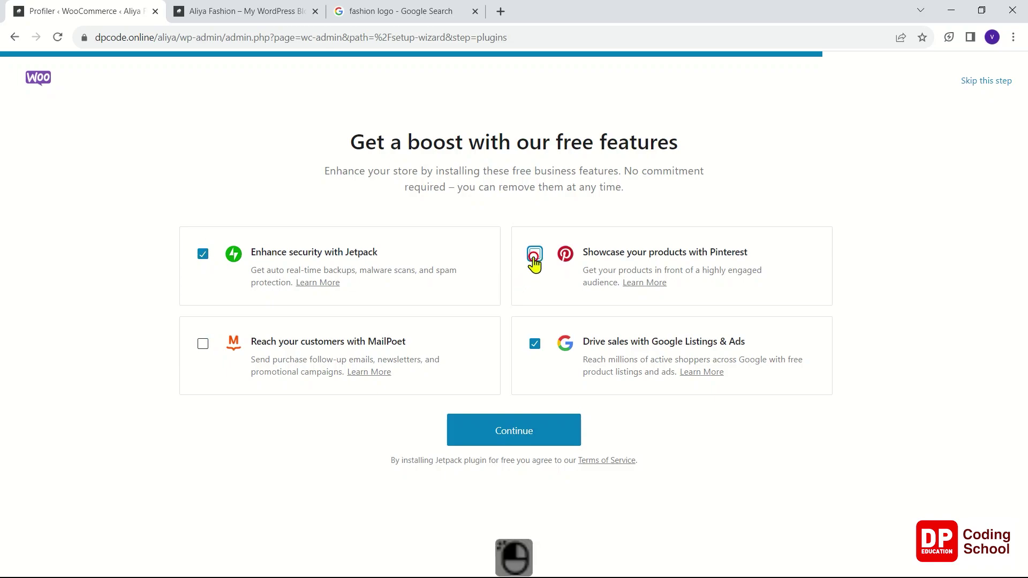
click(535, 345)
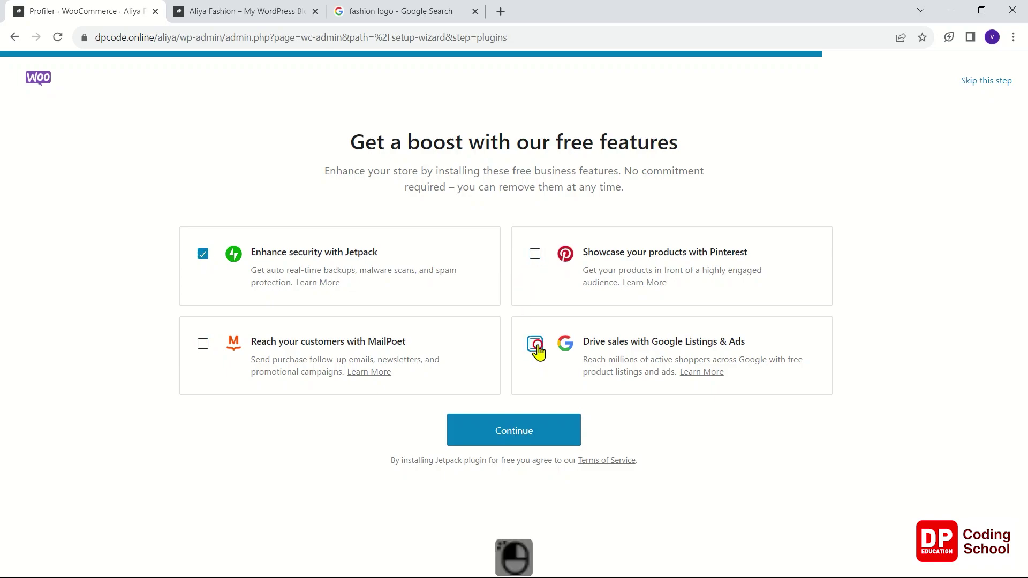
click(206, 255)
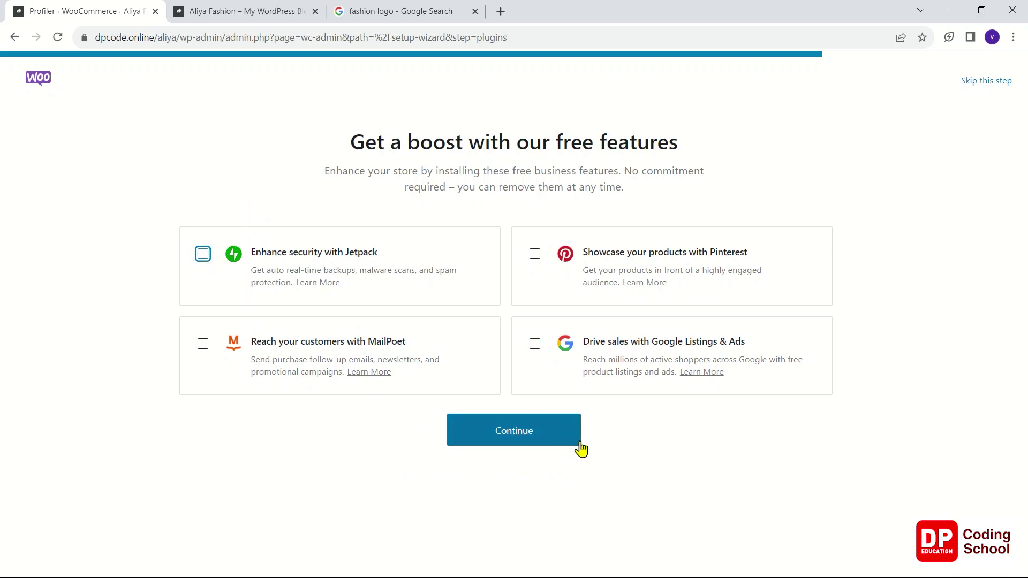
click(552, 439)
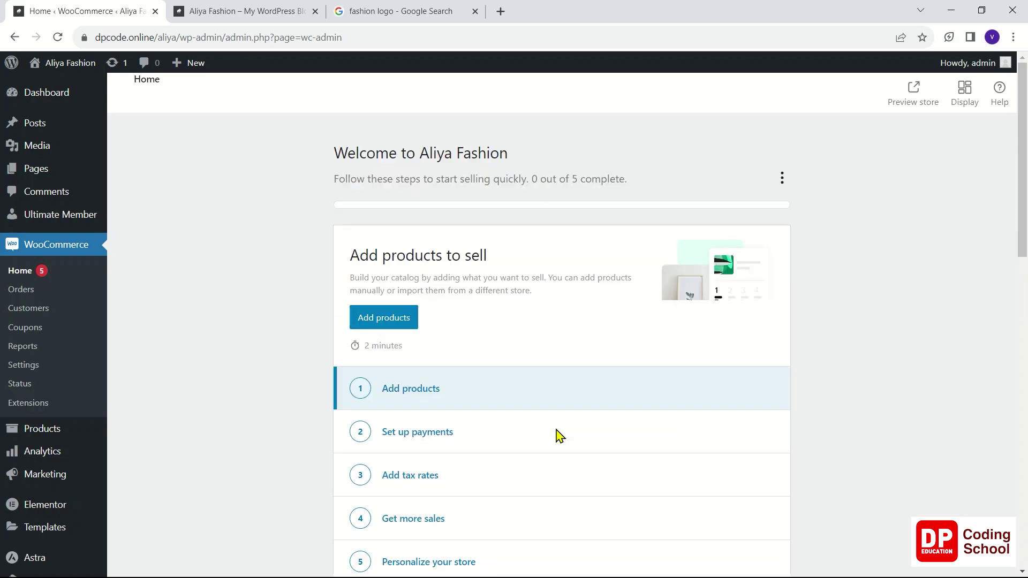
Look over the WooCommerce home page and examine the site's Pages list for the store pages.
scroll(560, 436, down, 2)
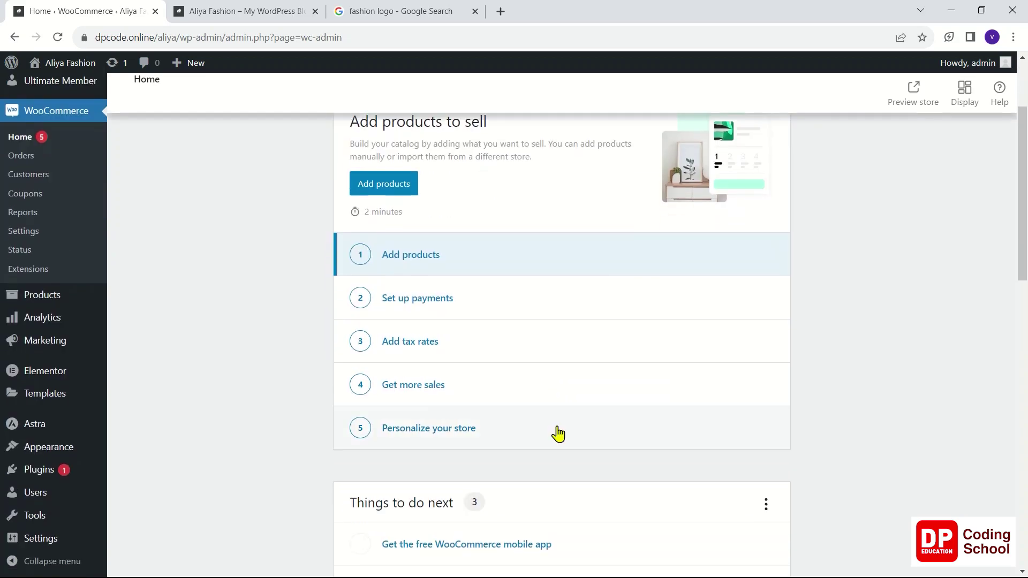
scroll(558, 431, up, 2)
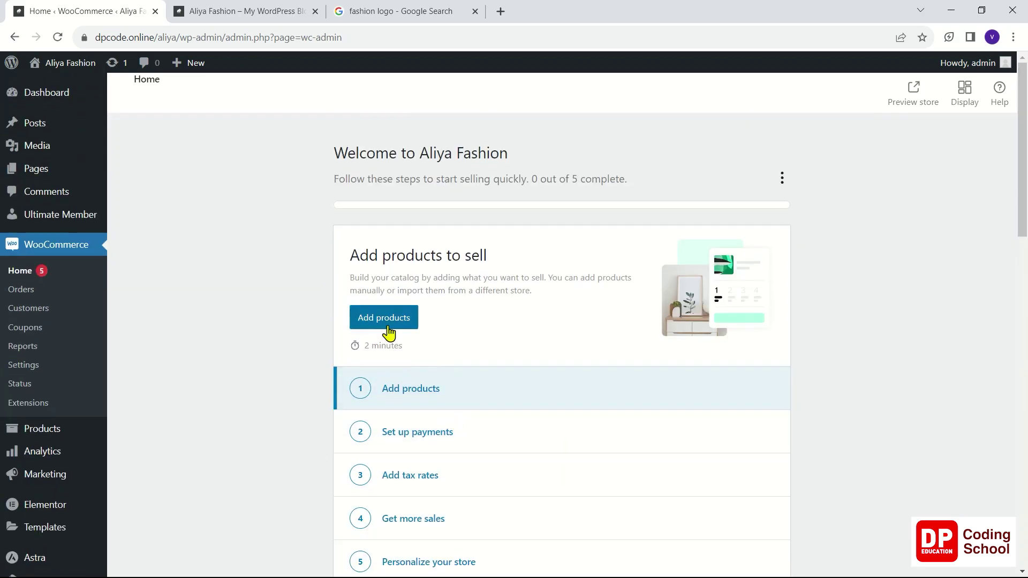
mouse_move(53, 109)
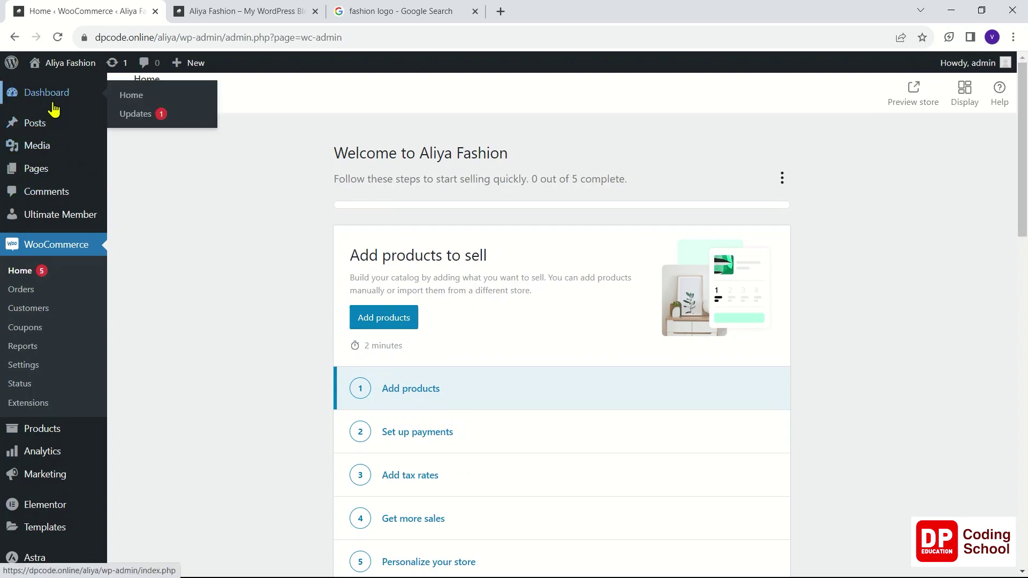
click(51, 169)
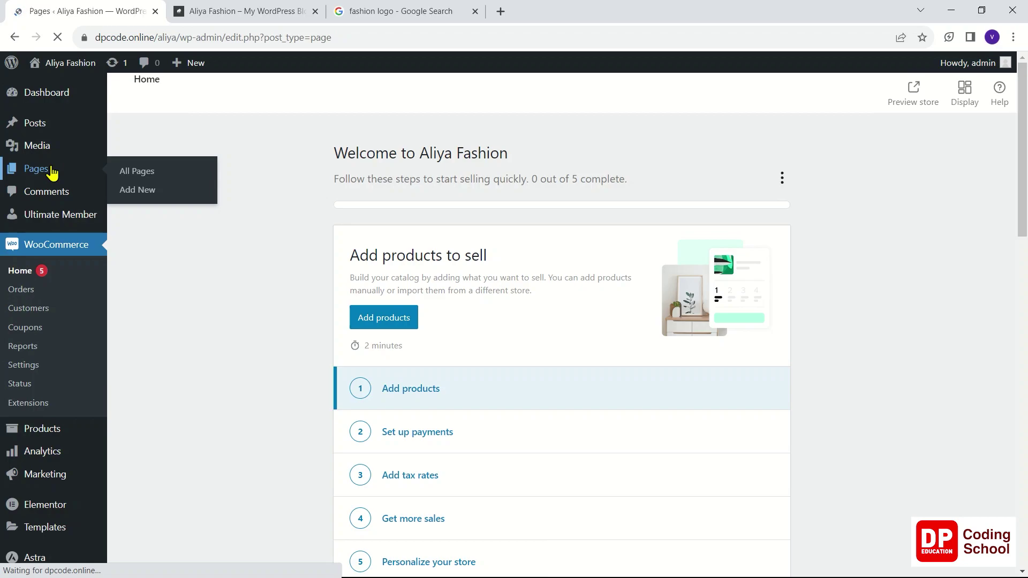
scroll(449, 332, down, 4)
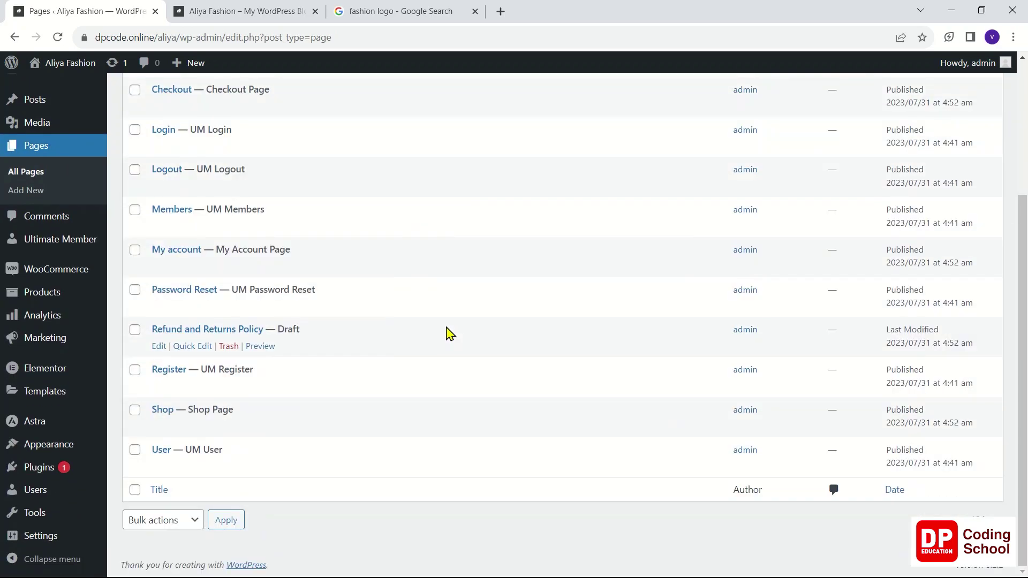
mouse_move(264, 390)
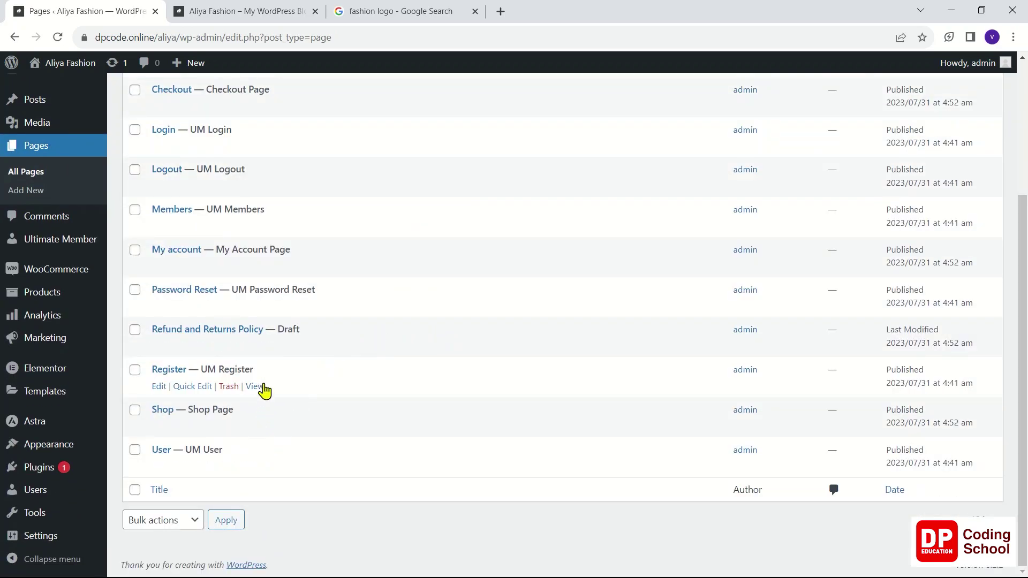
mouse_move(204, 434)
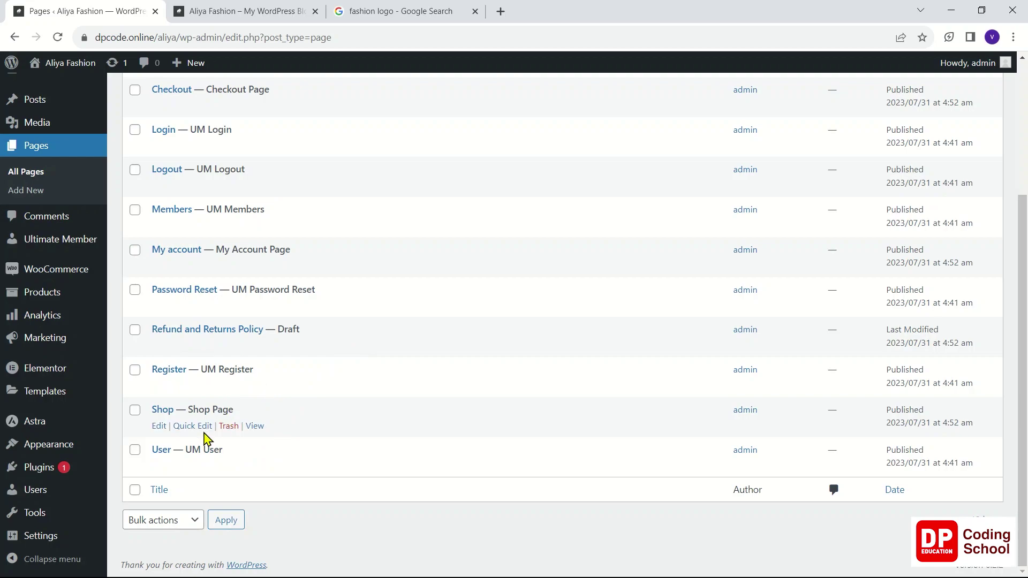
View the Shop page on the live site, then return to the admin dashboard.
click(251, 427)
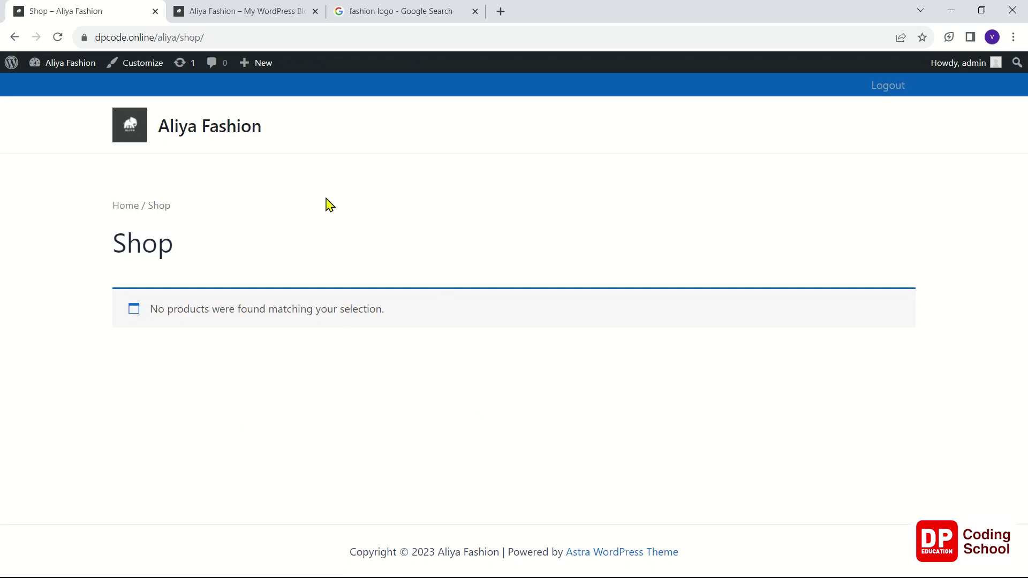
mouse_move(65, 66)
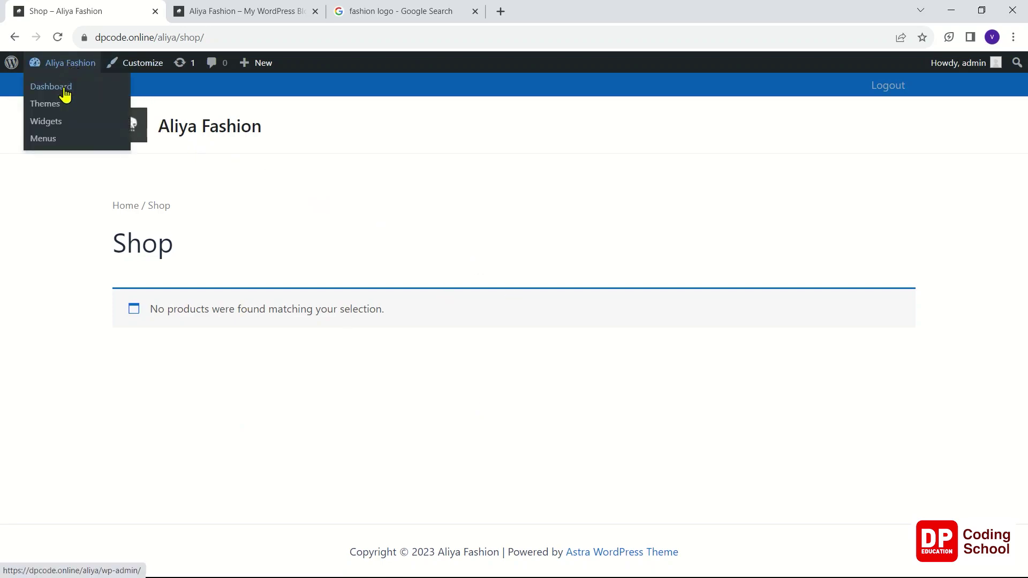
click(64, 92)
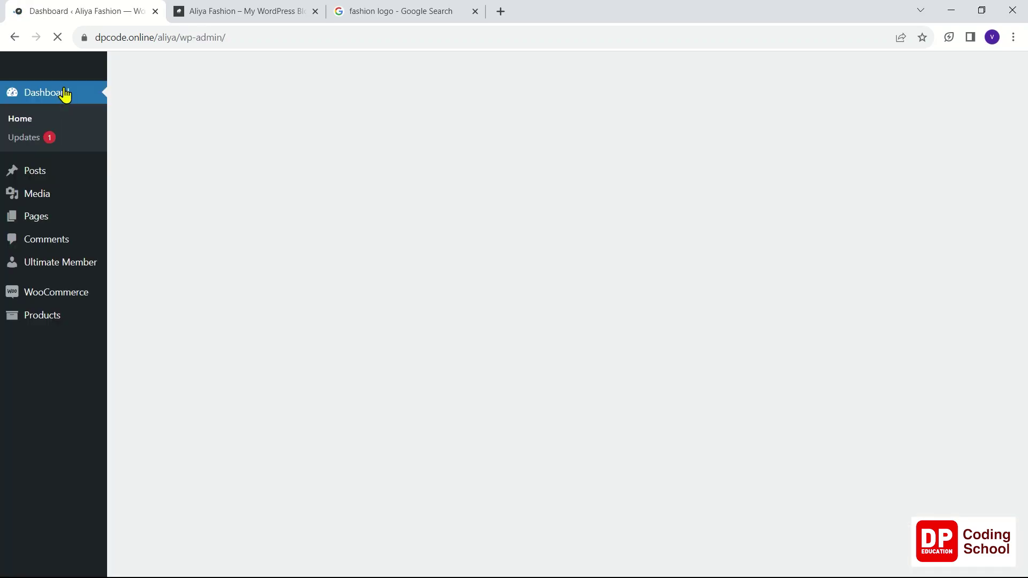
Add the WooCommerce My account page to the User Menu in the site's menu editor and save the menu.
mouse_move(41, 228)
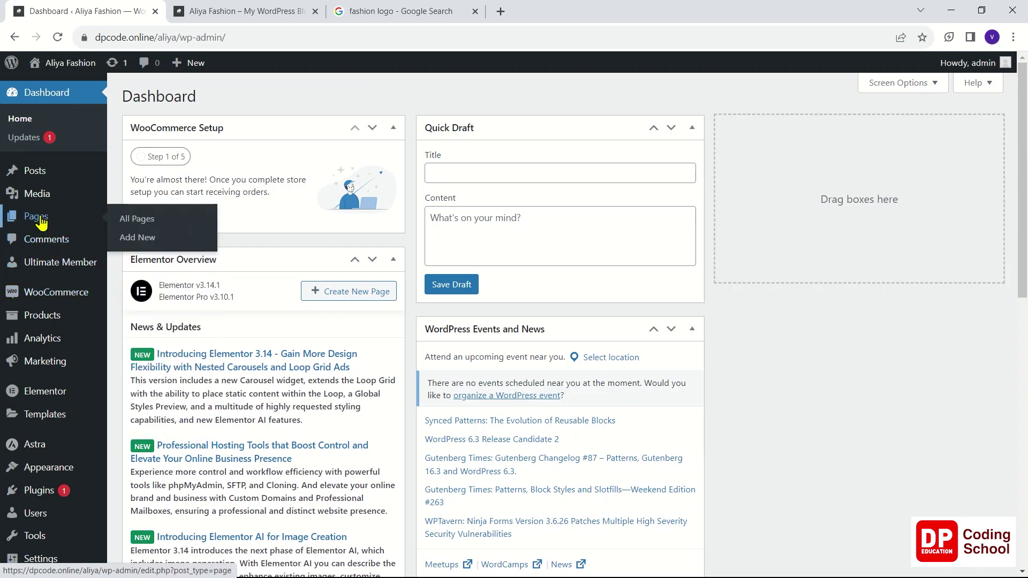
scroll(67, 348, down, 3)
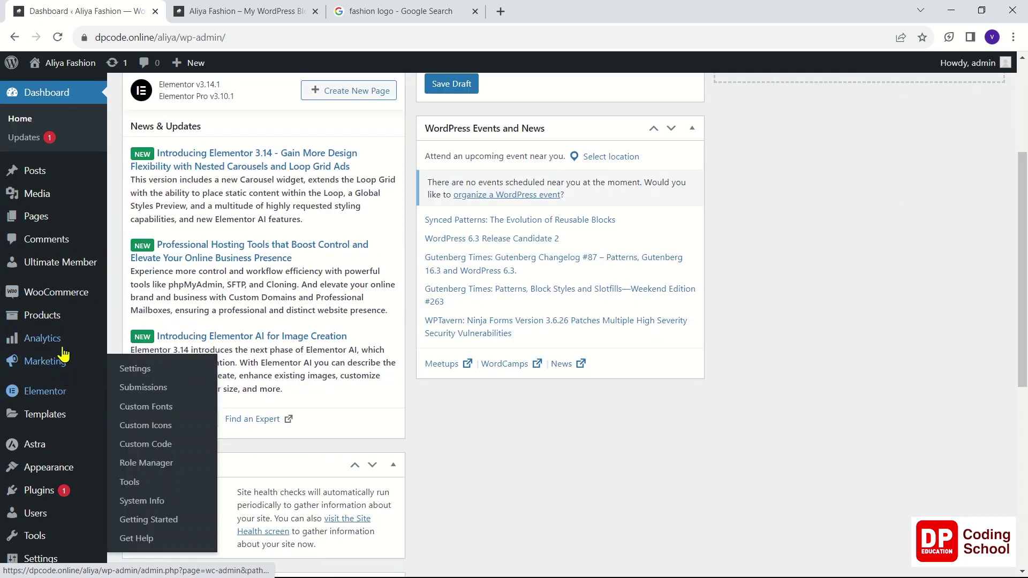
mouse_move(48, 469)
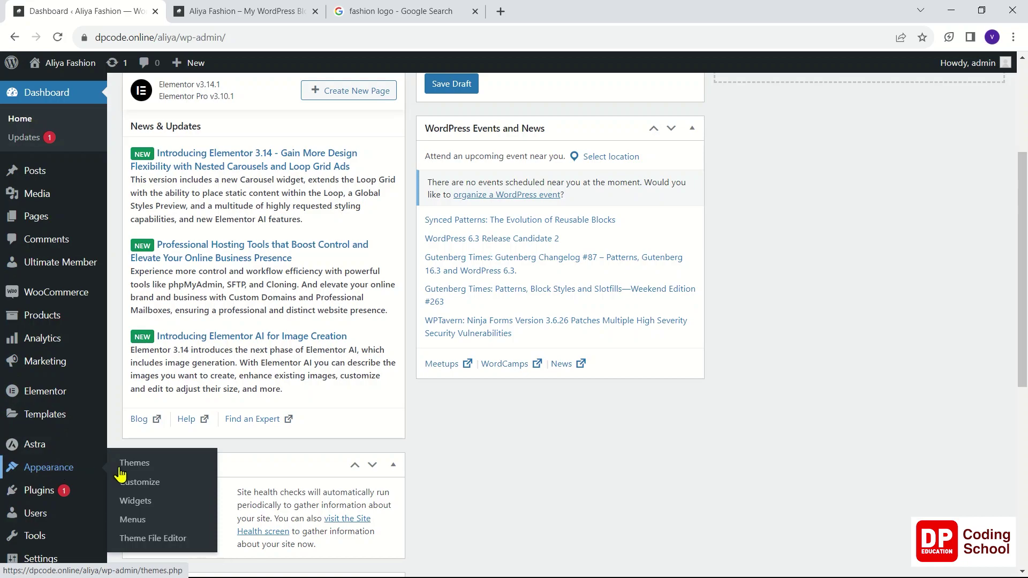
click(137, 522)
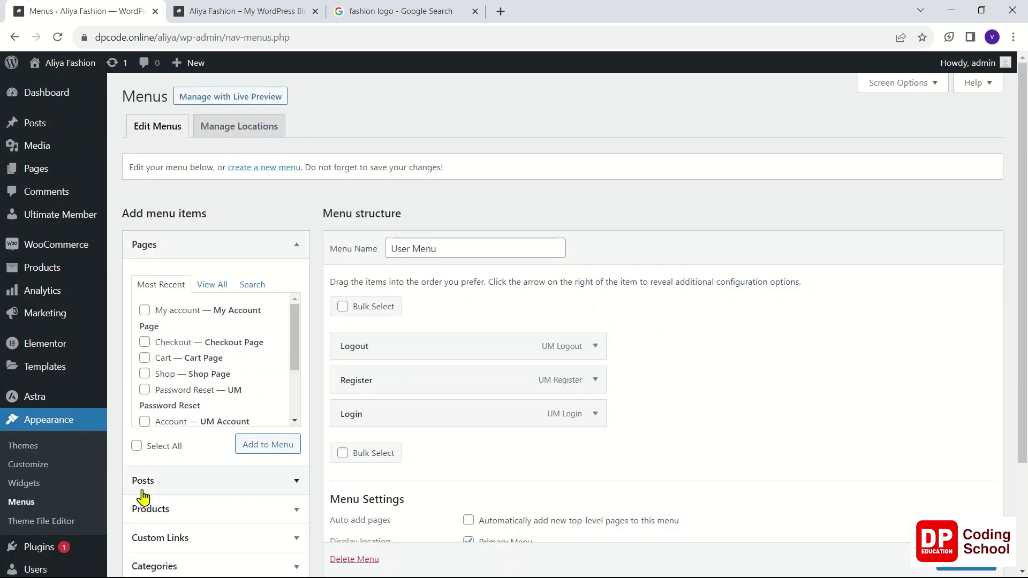
scroll(435, 402, down, 3)
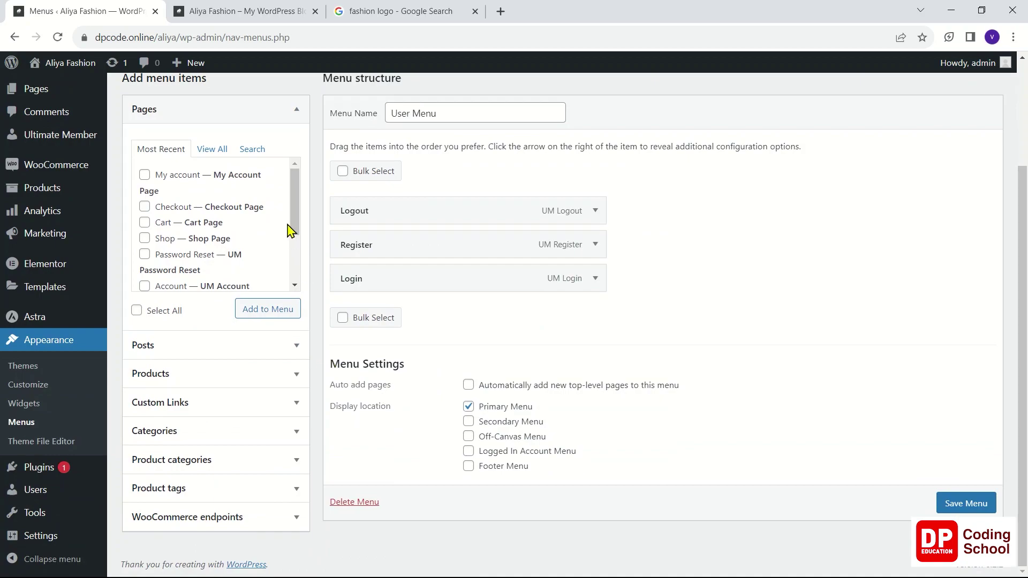
click(294, 287)
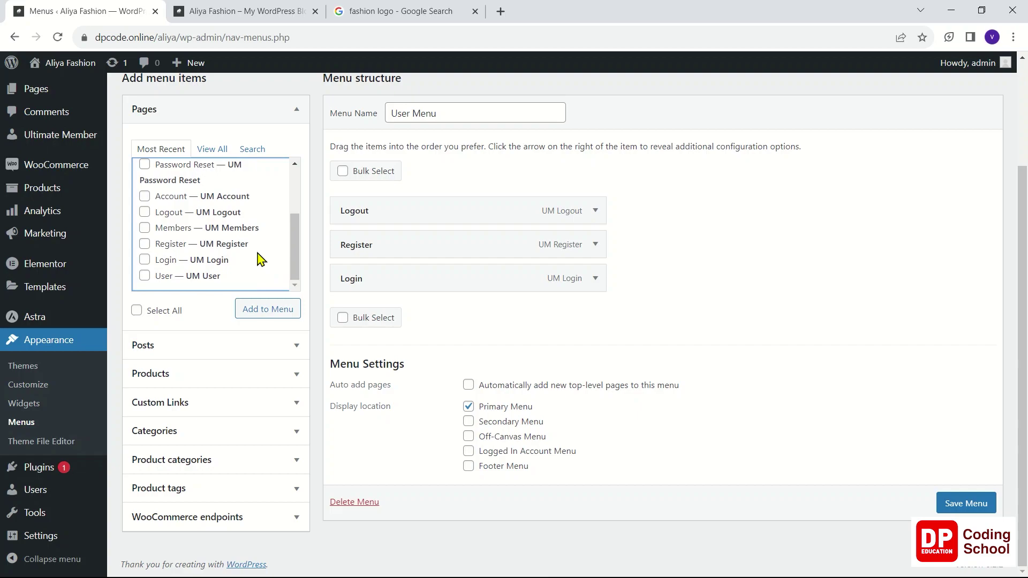
click(200, 151)
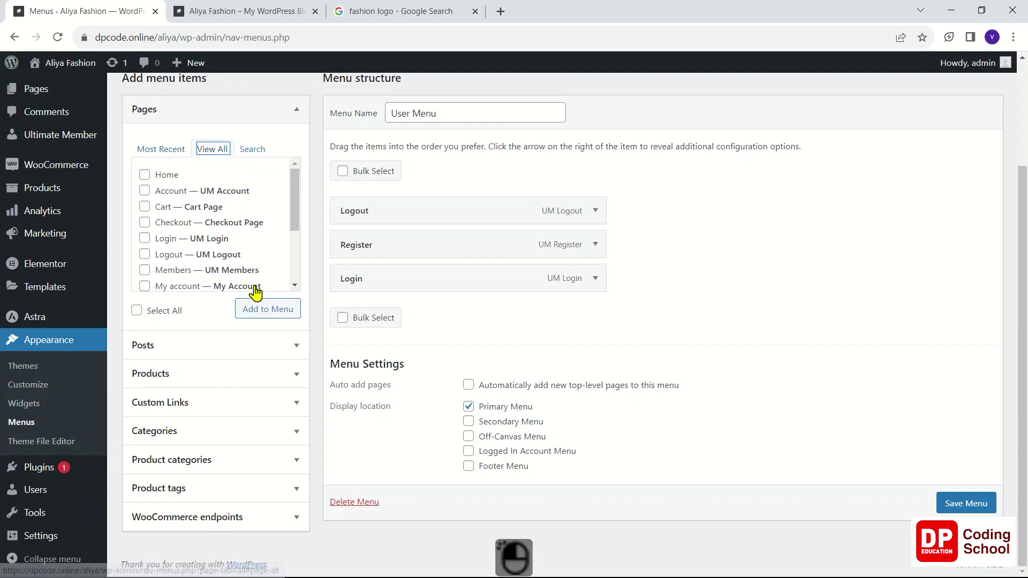
scroll(271, 266, down, 3)
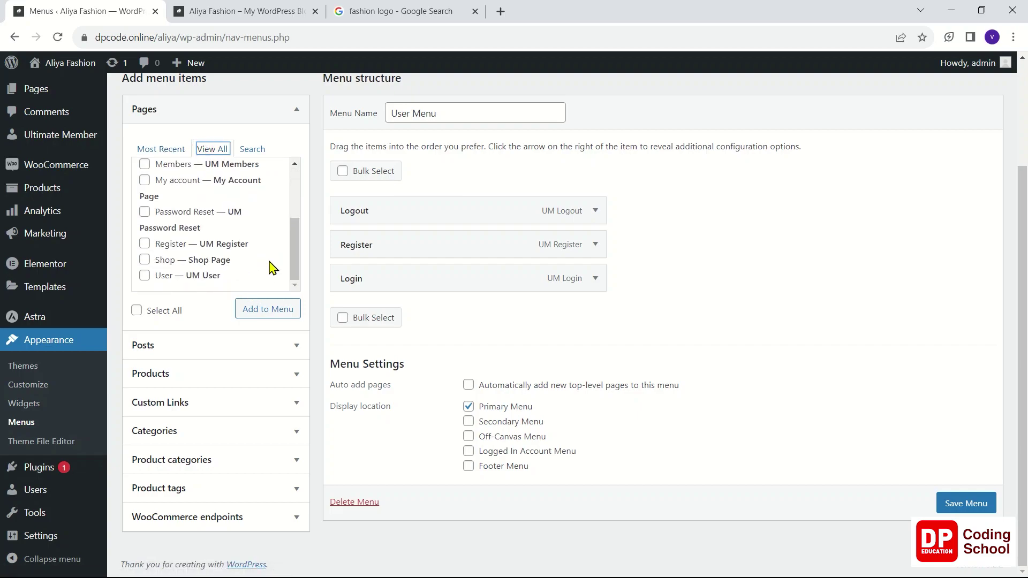
scroll(271, 266, up, 3)
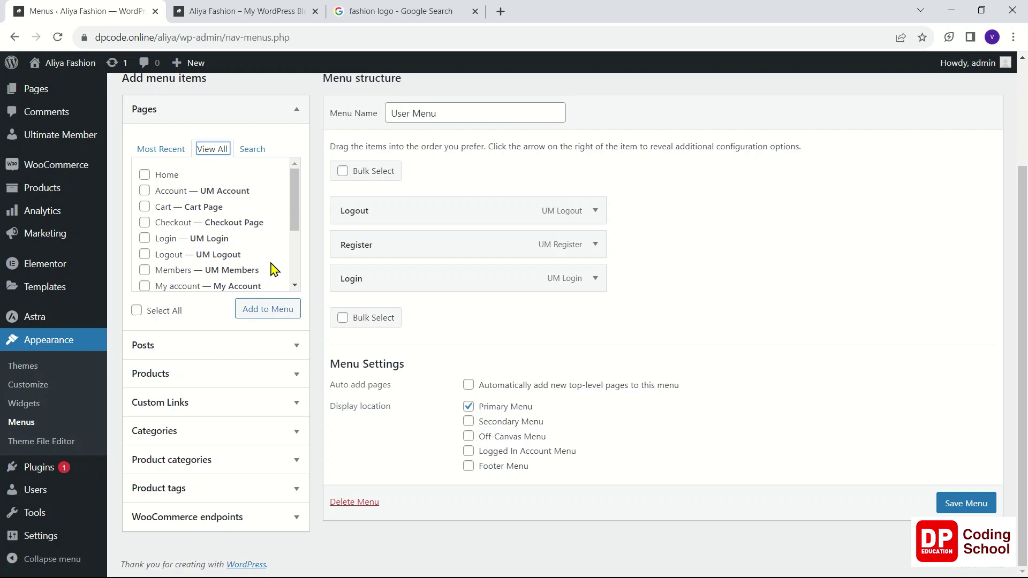
scroll(274, 271, down, 2)
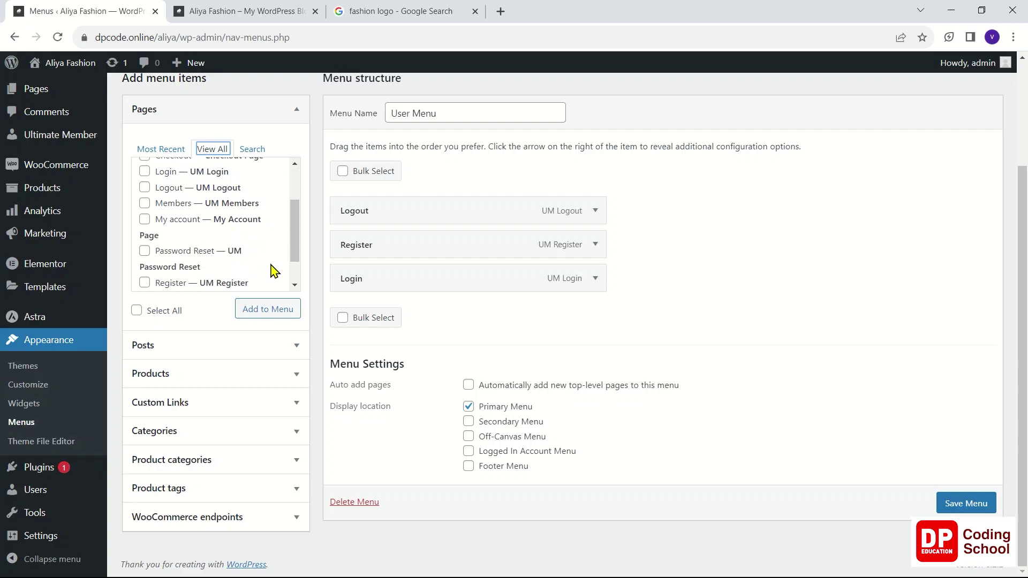
scroll(274, 271, up, 2)
scroll(274, 271, down, 2)
click(145, 222)
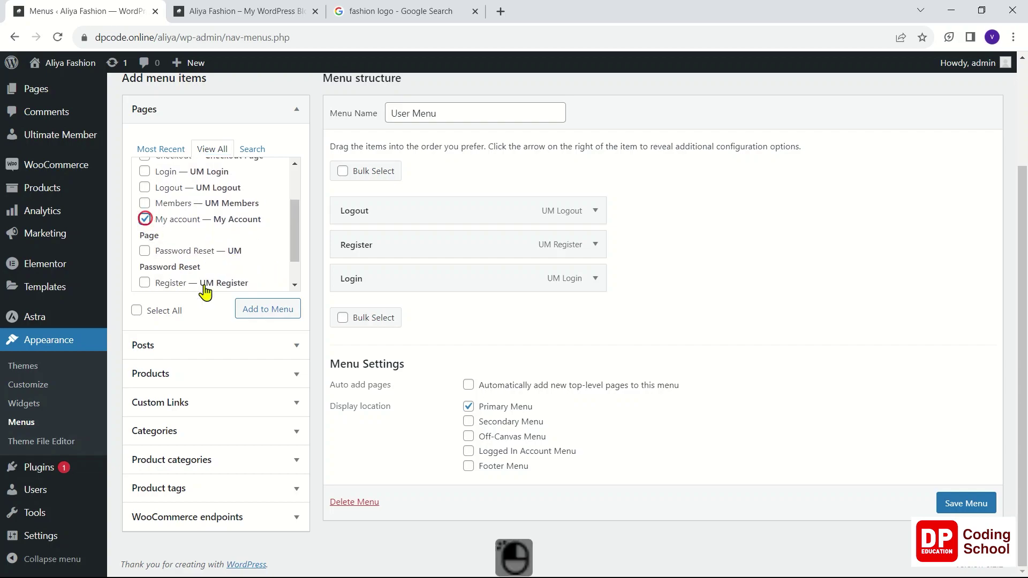
click(238, 308)
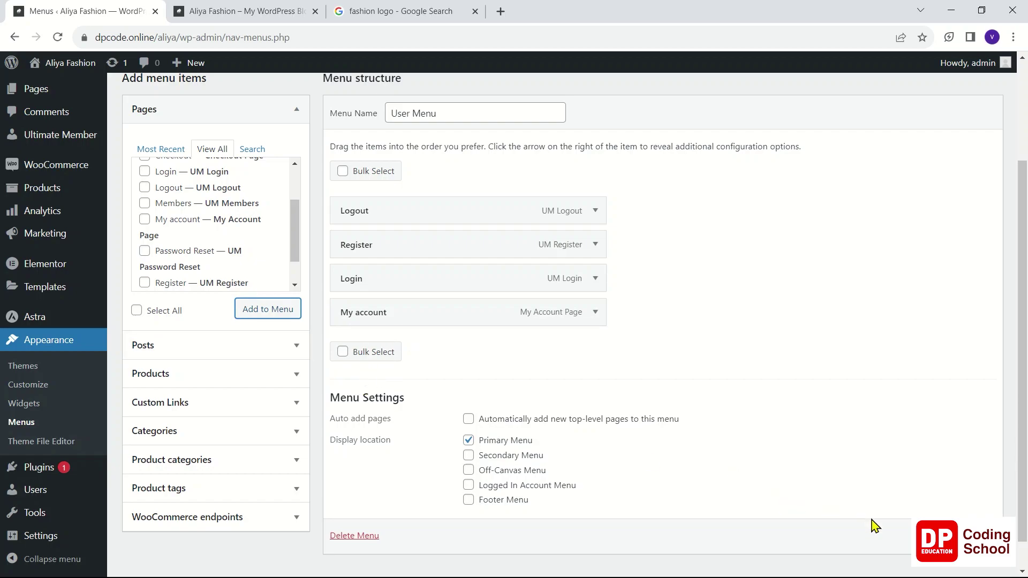
scroll(576, 325, down, 1)
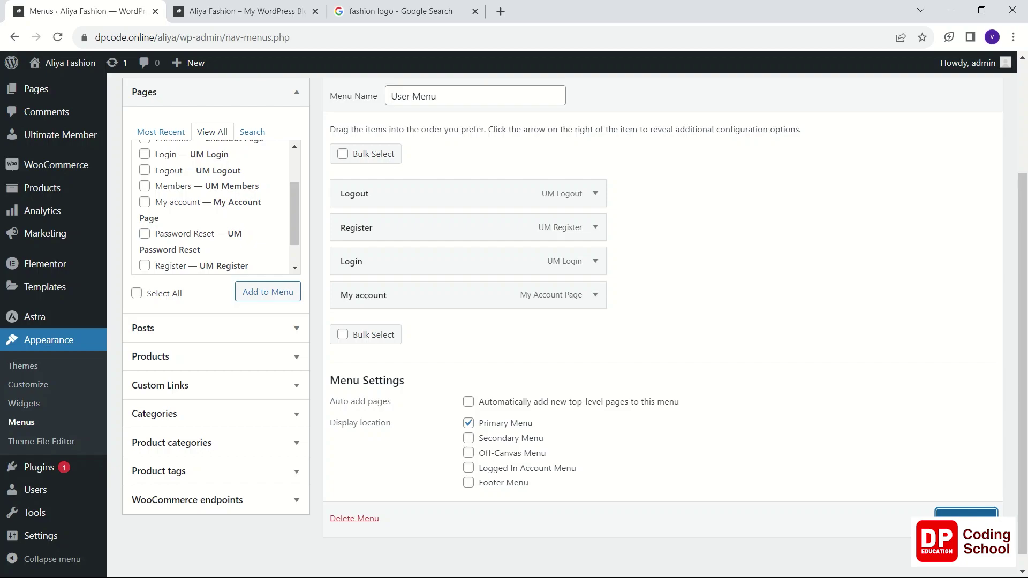
click(966, 513)
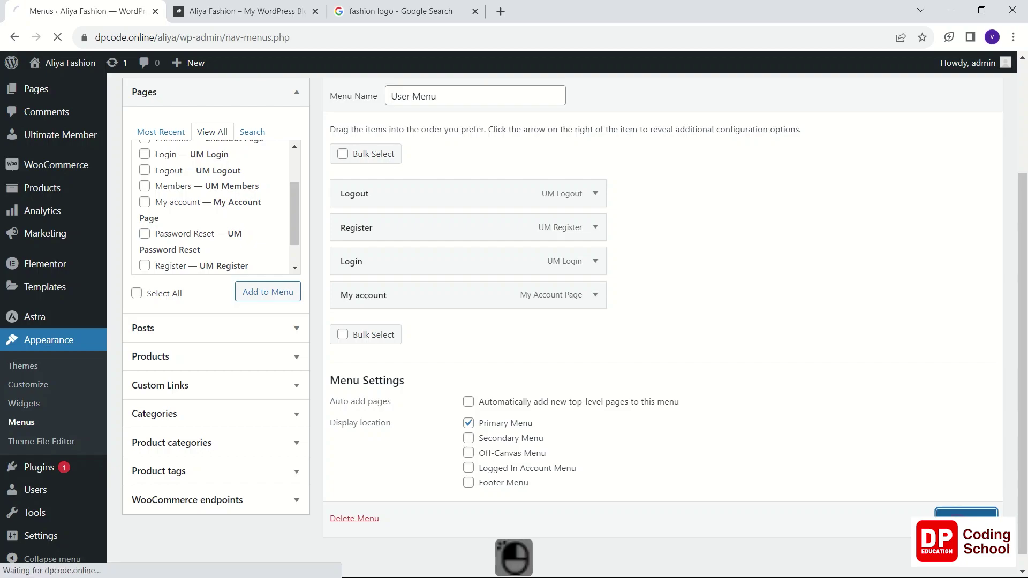
Reload the live site, check the My account page through the header menu, and return to the home page.
click(249, 11)
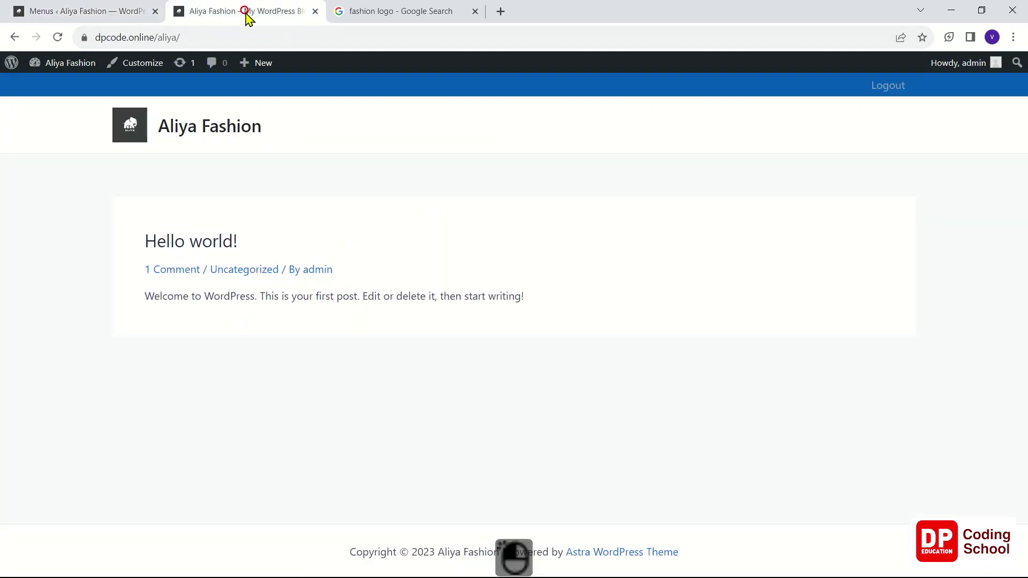
right_click(410, 156)
click(454, 198)
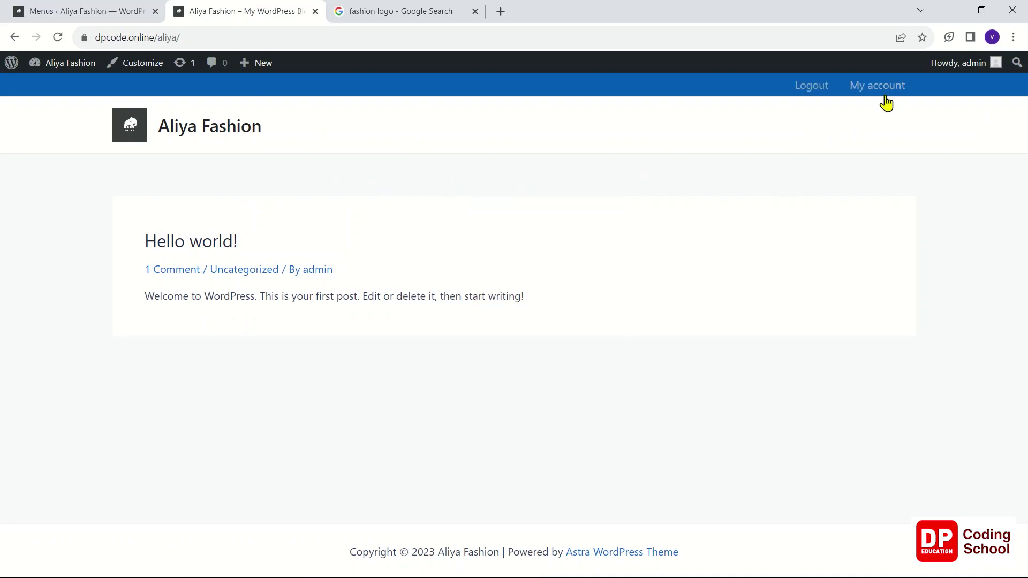
click(885, 90)
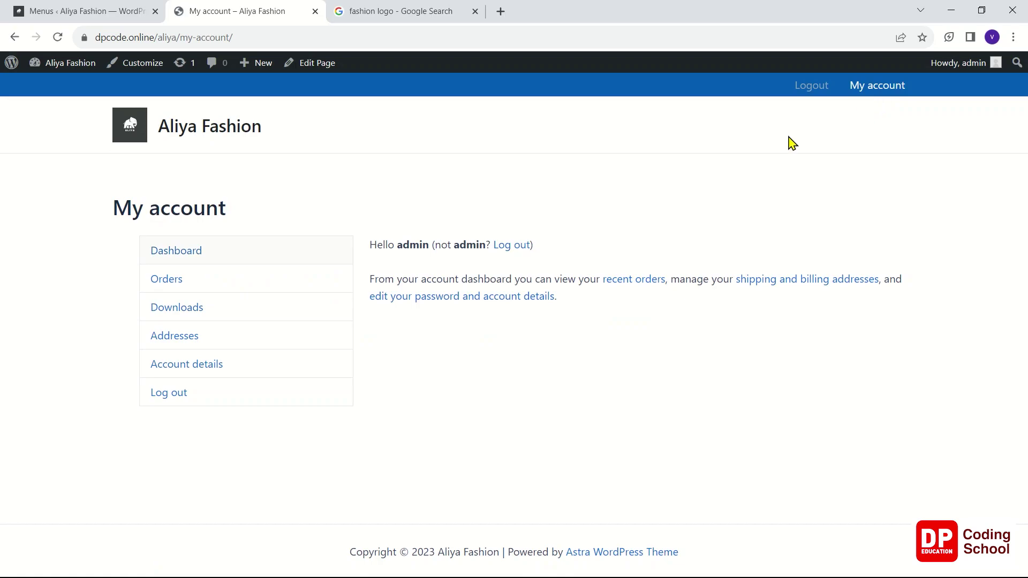
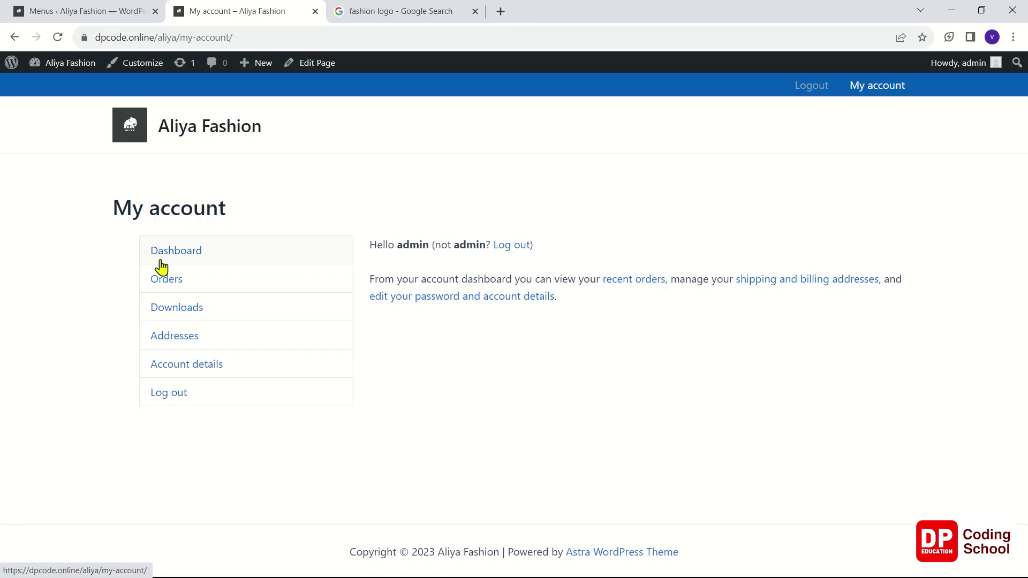
click(163, 137)
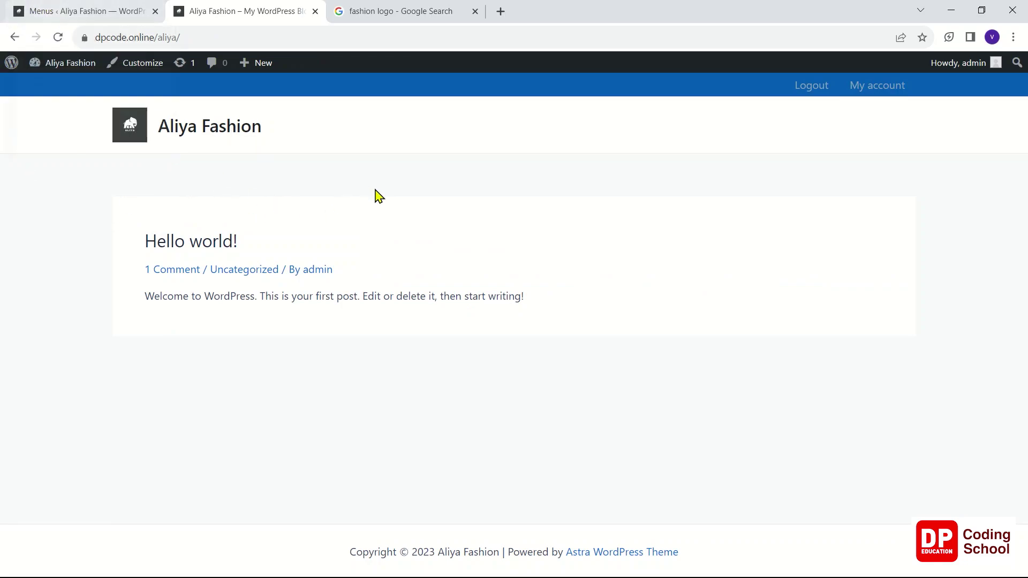
Return to the site admin and open the list of all pages.
click(86, 12)
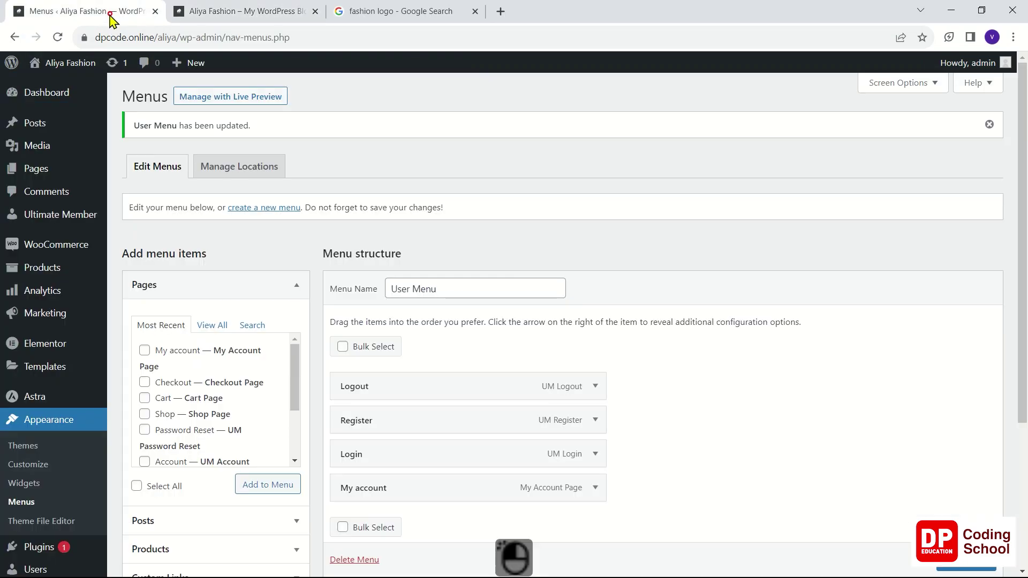
mouse_move(53, 168)
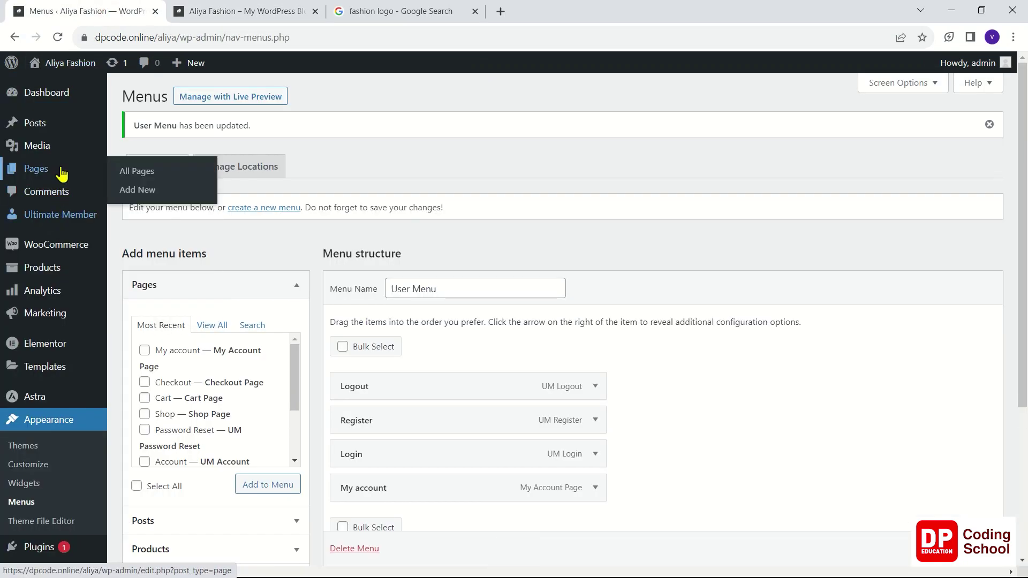
click(175, 171)
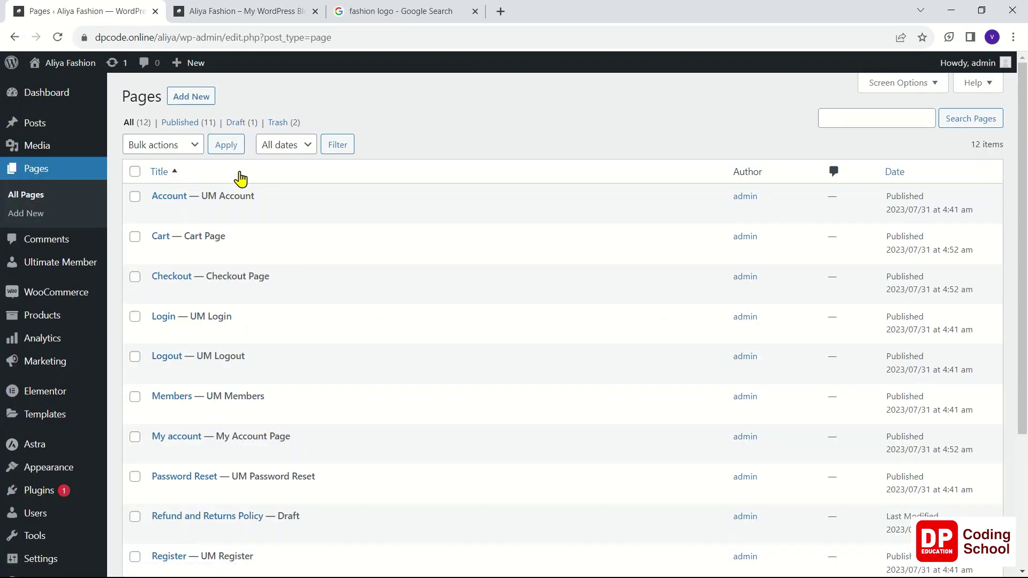
Create a new page titled Home, open it in the Elementor editor and dismiss the What's New announcements.
click(191, 105)
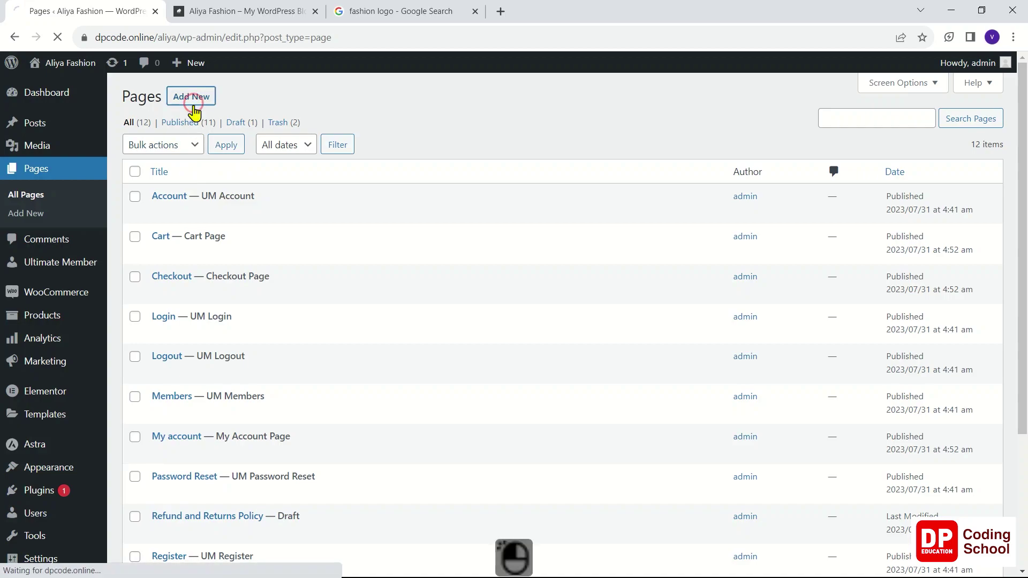
text(Home)
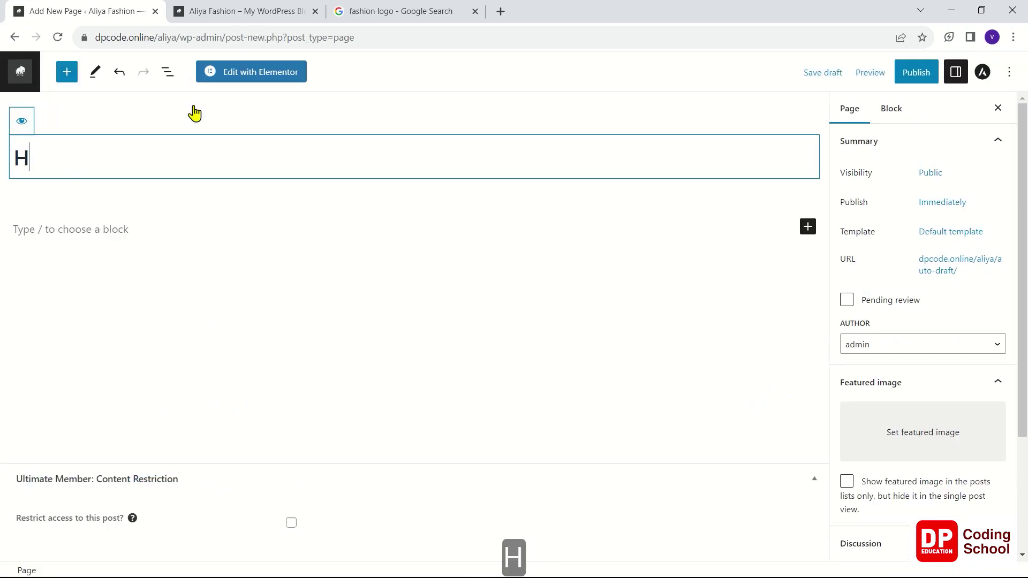
click(303, 75)
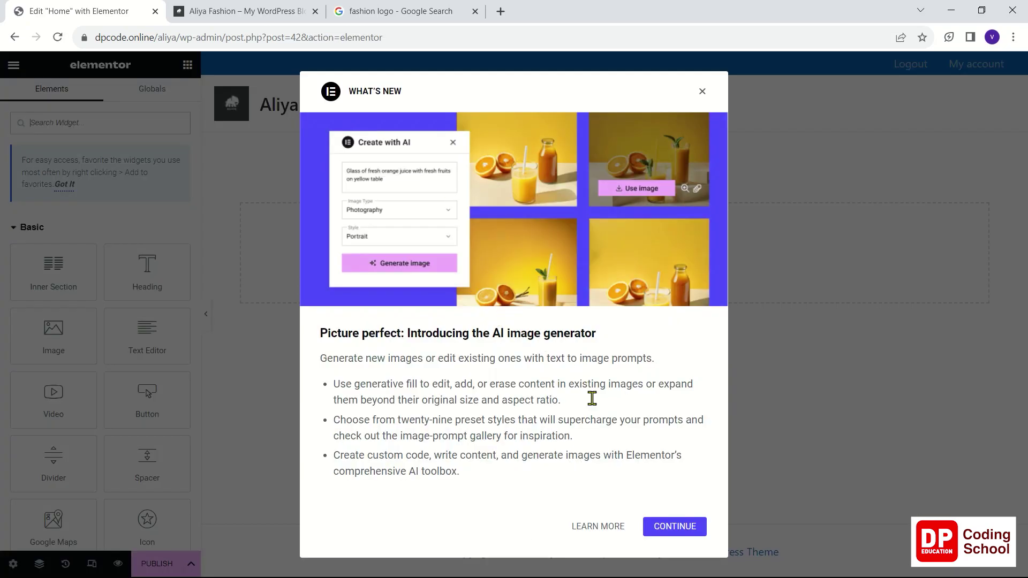
click(652, 527)
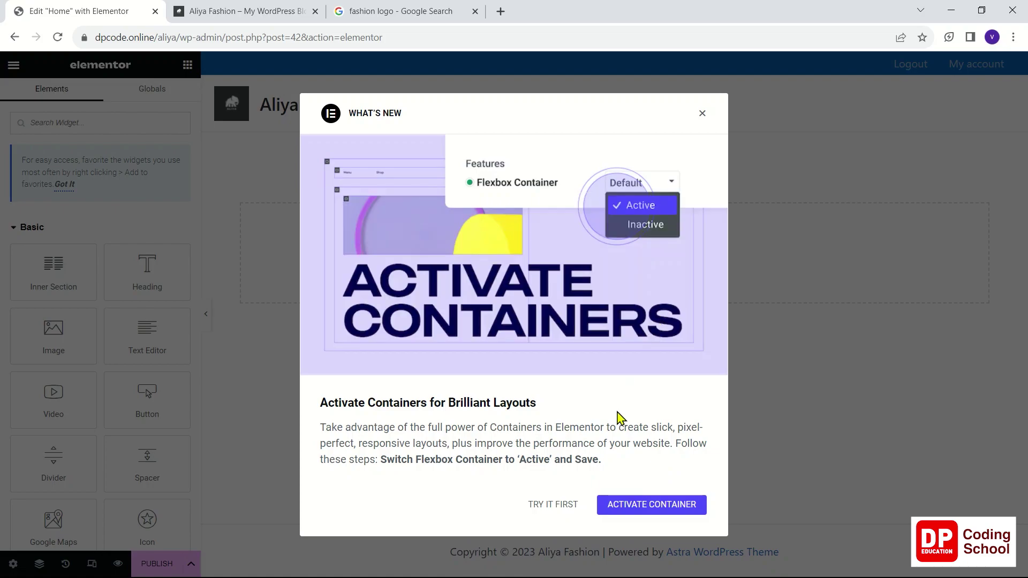
key(Escape)
Switch to the Printify website and sign in to the store account with the suggested Google account.
click(356, 16)
click(264, 83)
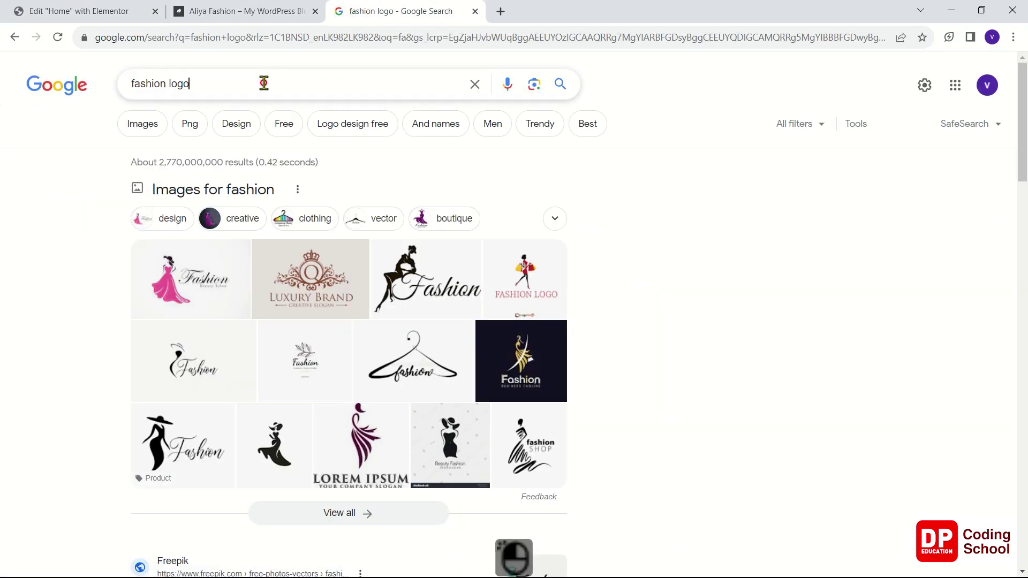
key(alt+Left)
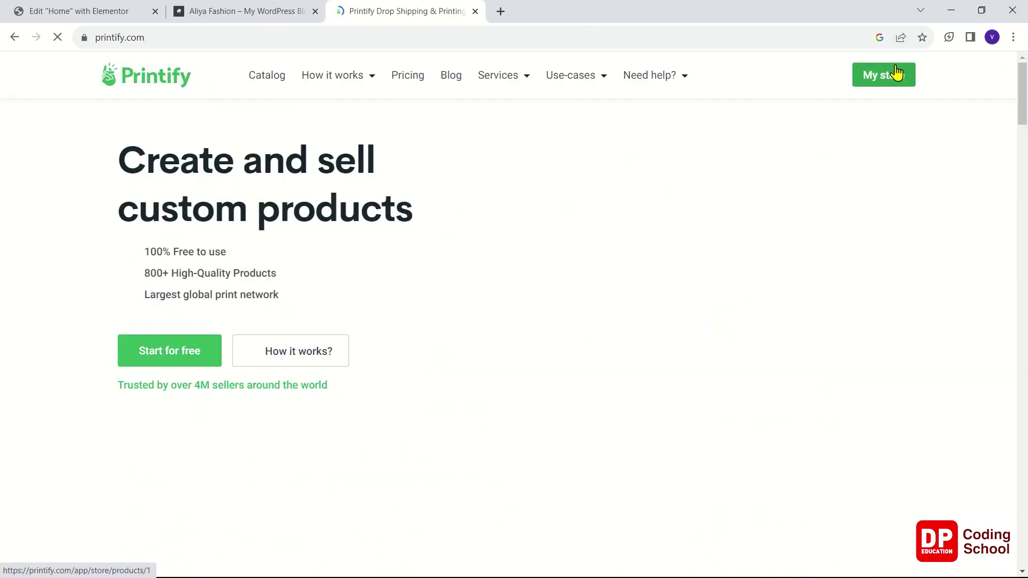
click(896, 78)
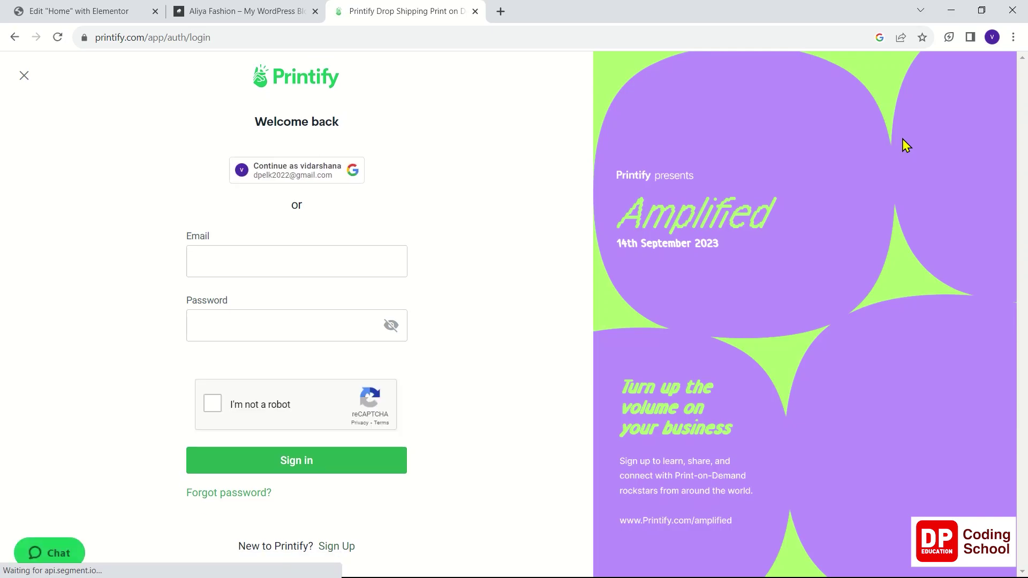
click(295, 177)
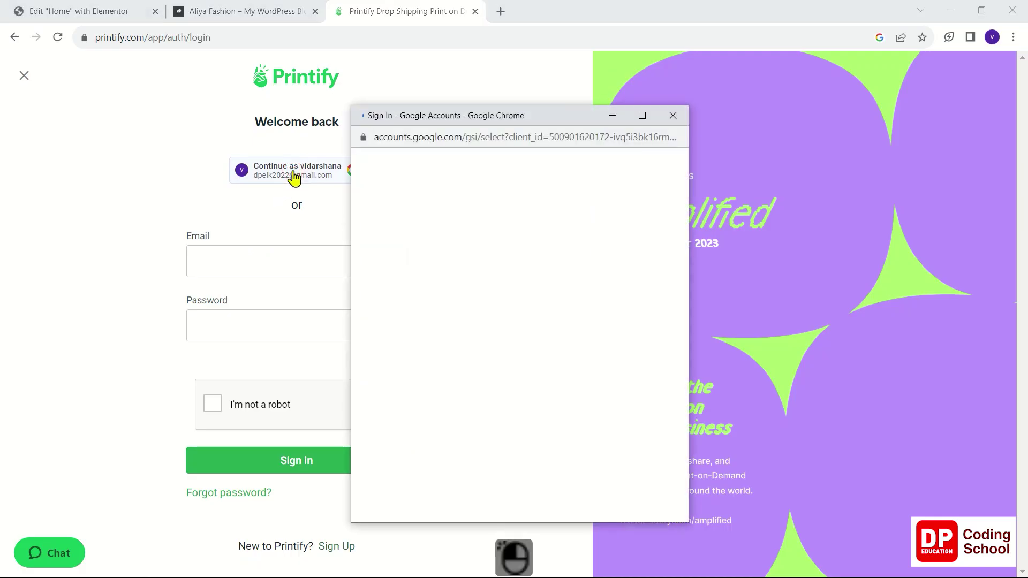
click(499, 316)
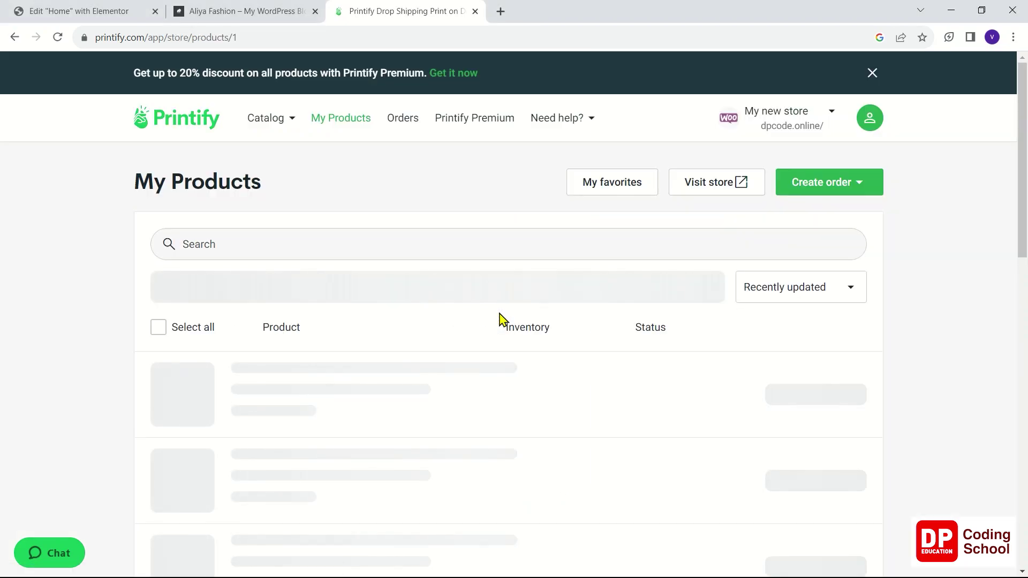
Delete all existing products from the Printify store's product list.
scroll(502, 319, down, 1)
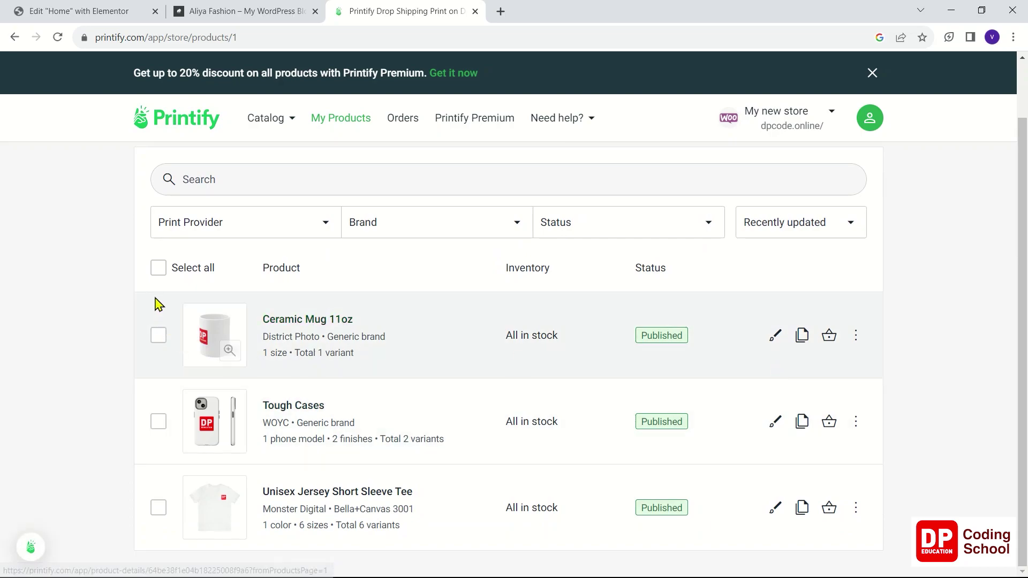
click(159, 272)
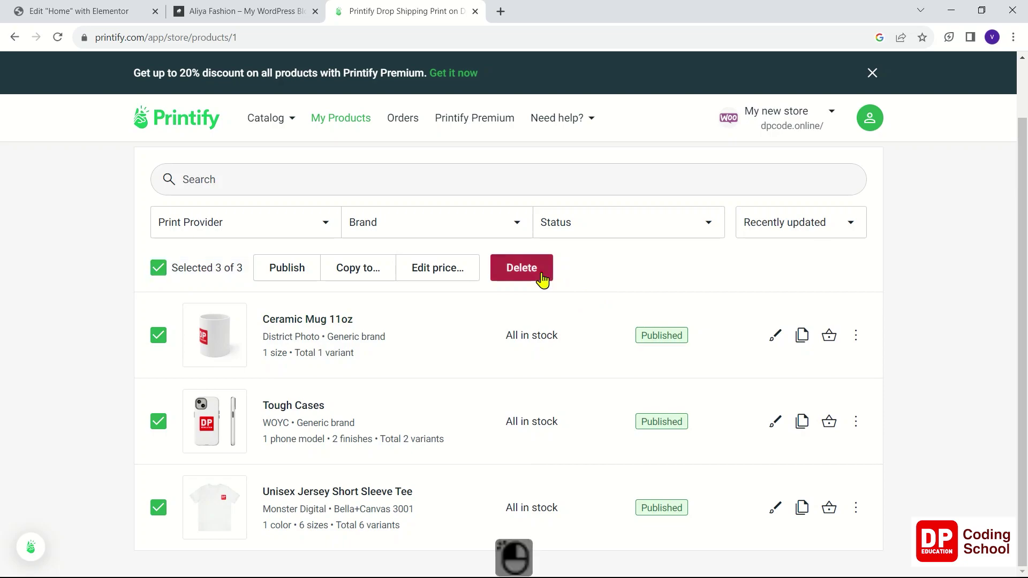
click(540, 276)
click(631, 368)
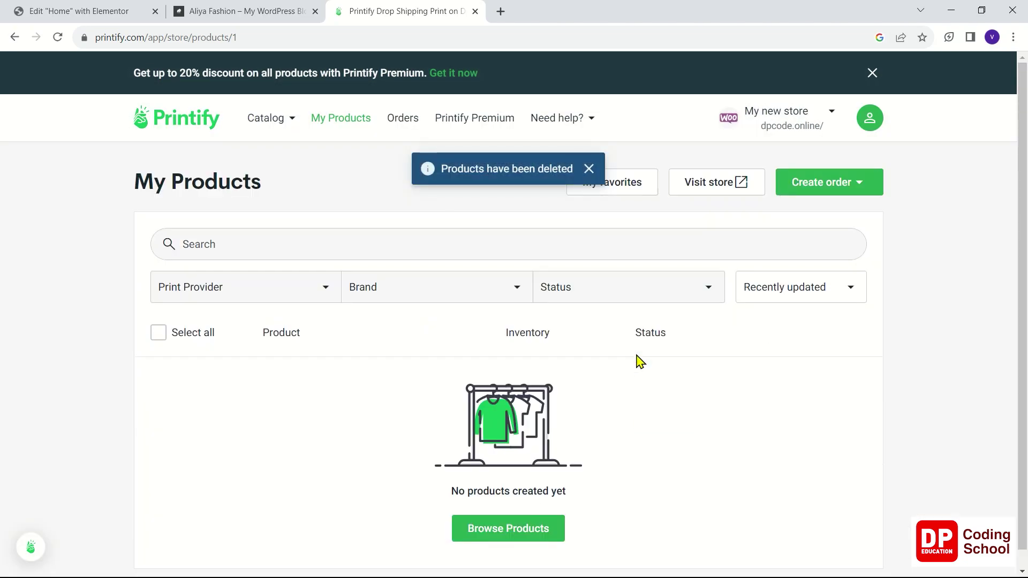
scroll(527, 155, down, 1)
scroll(721, 259, up, 1)
Open the store management page and disconnect My new store from its current WooCommerce site.
click(834, 120)
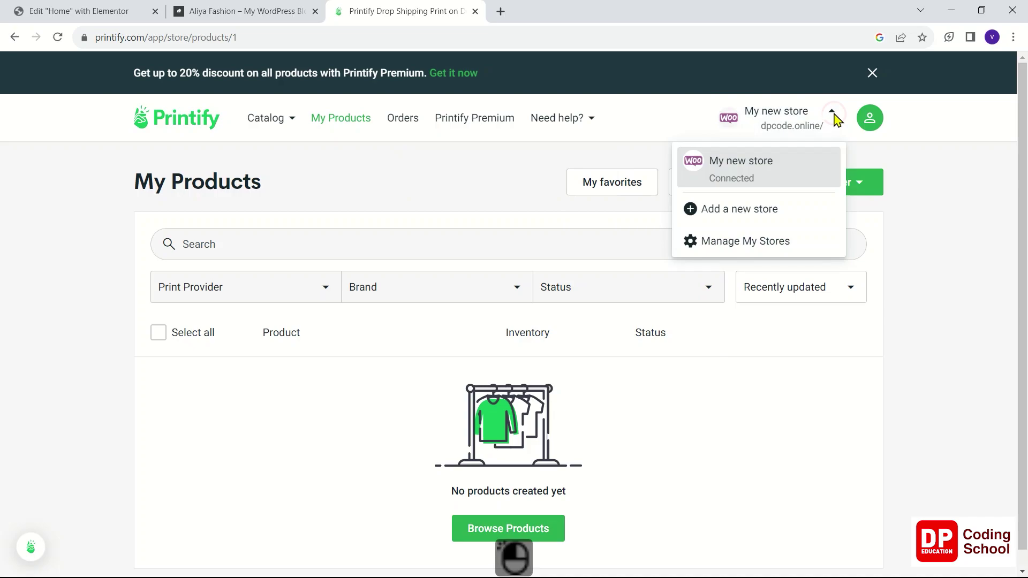
click(767, 189)
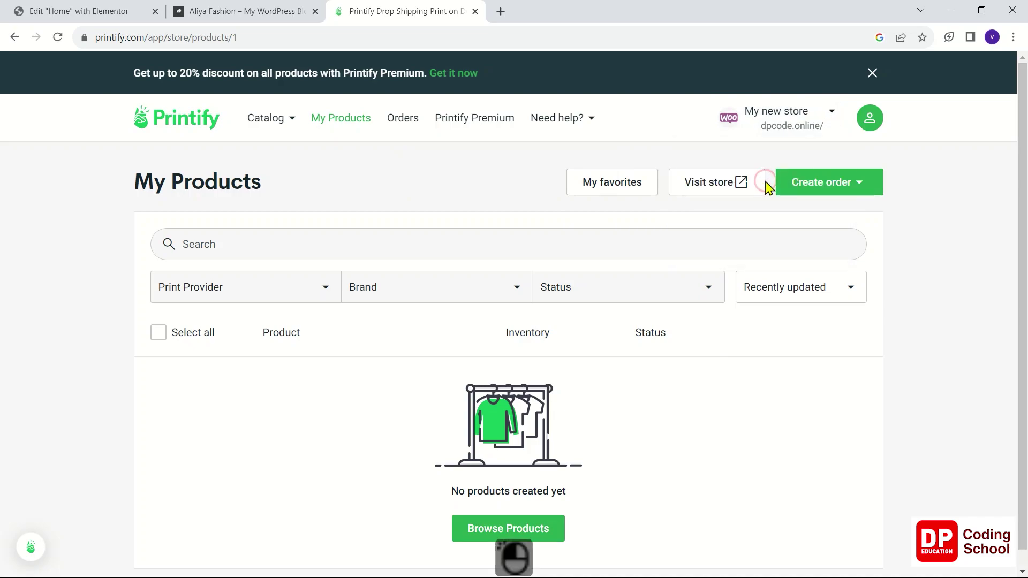
click(793, 129)
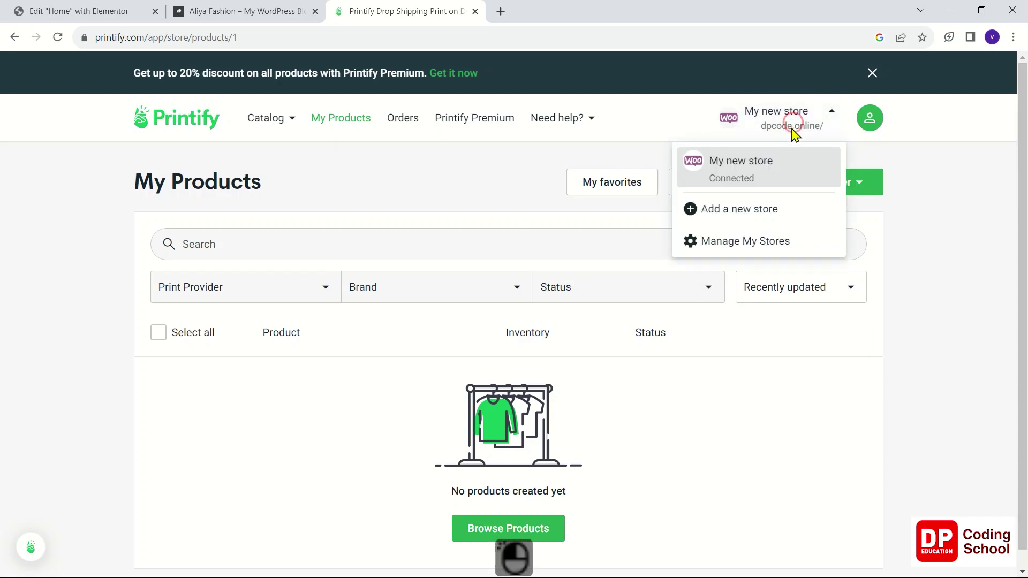
click(768, 239)
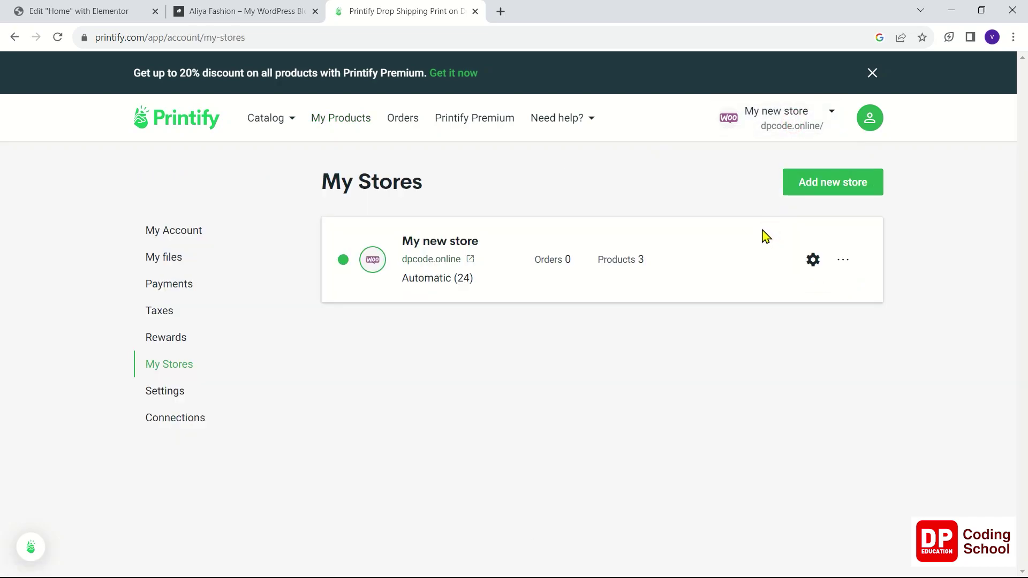
click(850, 272)
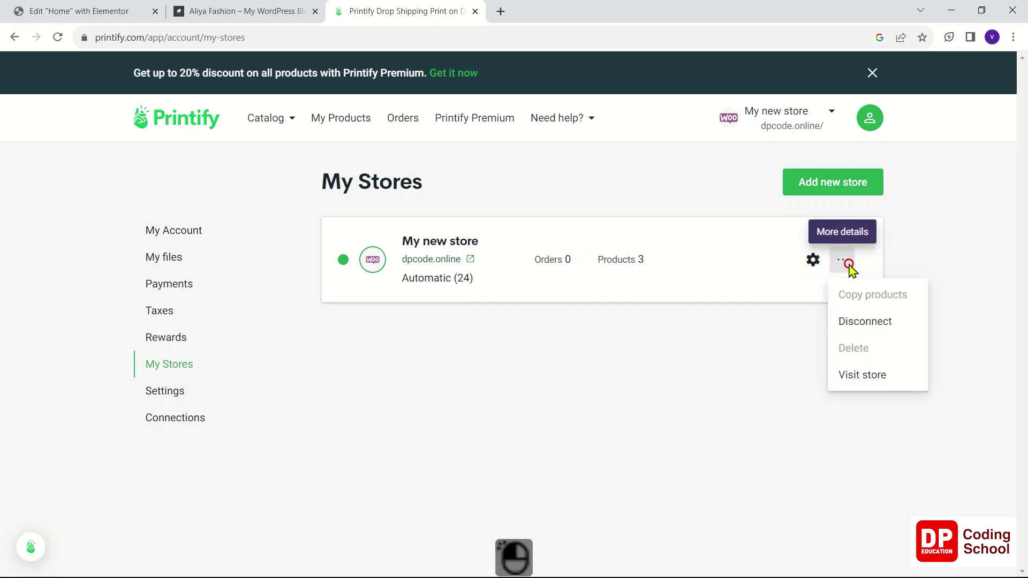
click(881, 335)
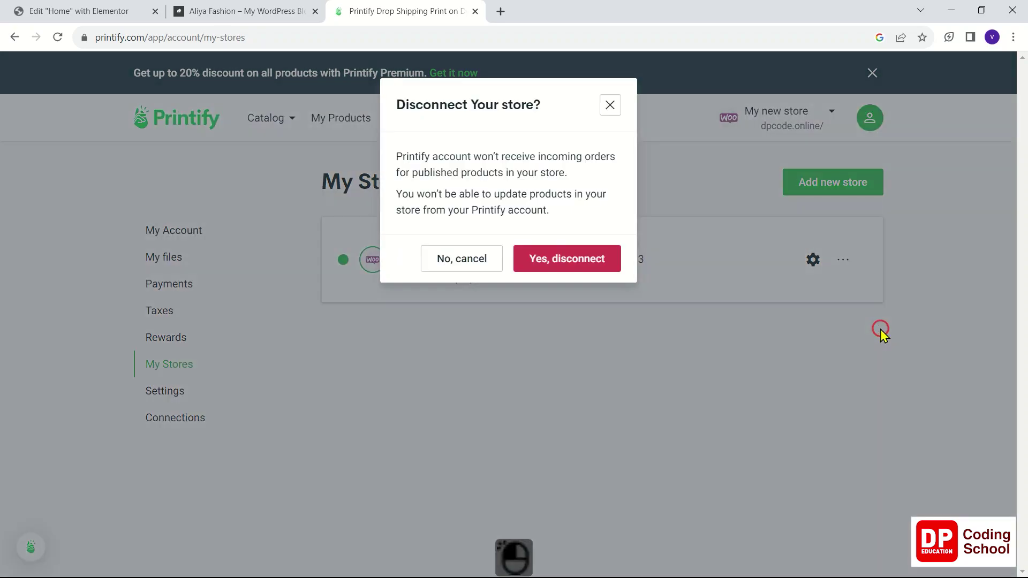
click(581, 260)
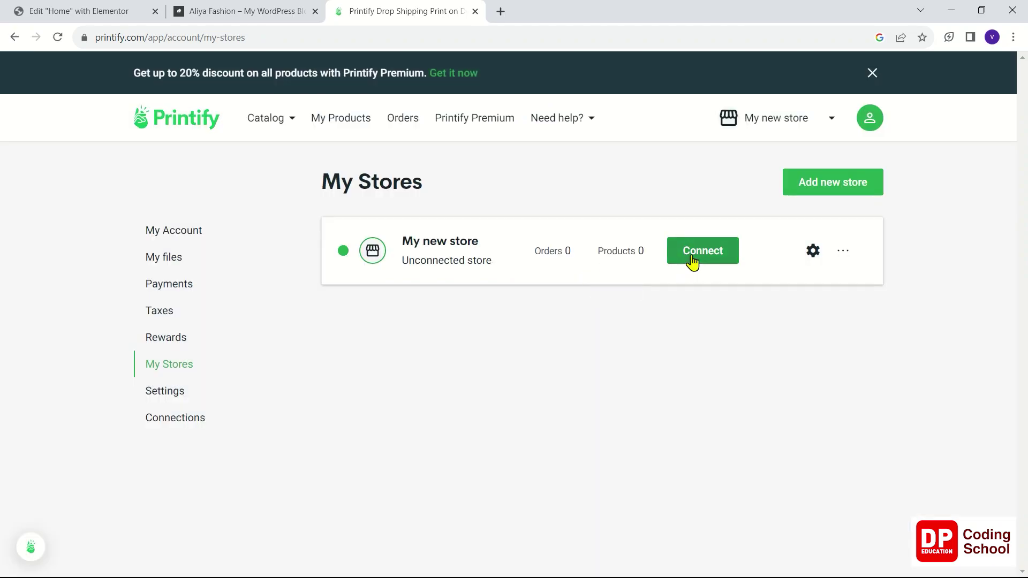
Start connecting My new store to a sales channel and choose WooCommerce.
click(692, 256)
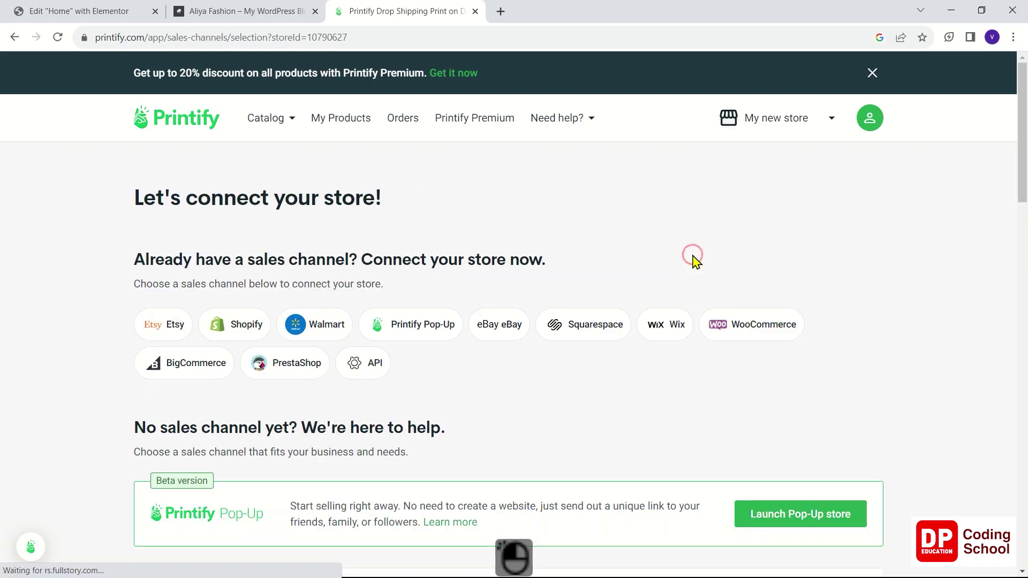
scroll(691, 259, down, 5)
scroll(691, 263, down, 5)
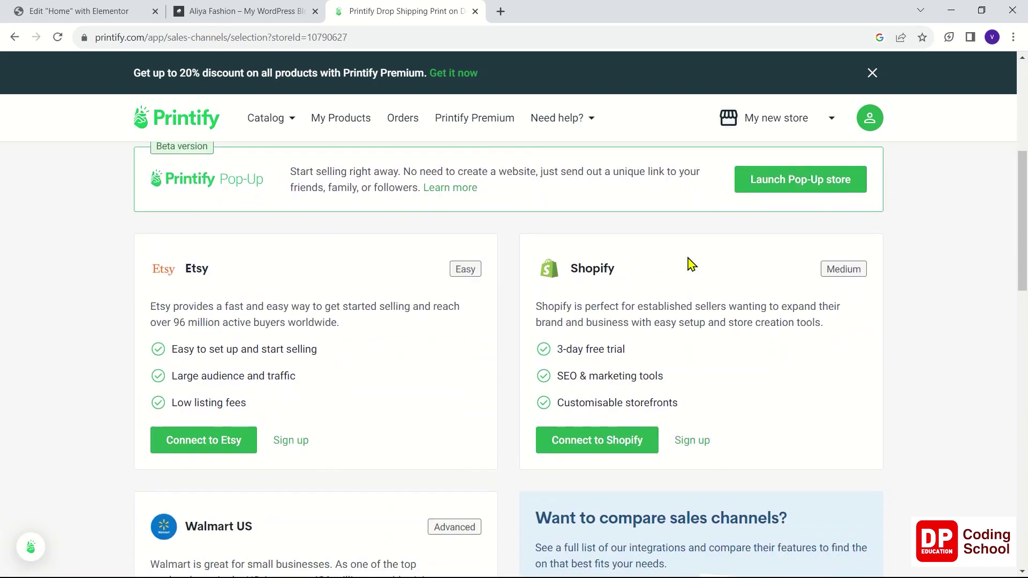
scroll(688, 260, up, 10)
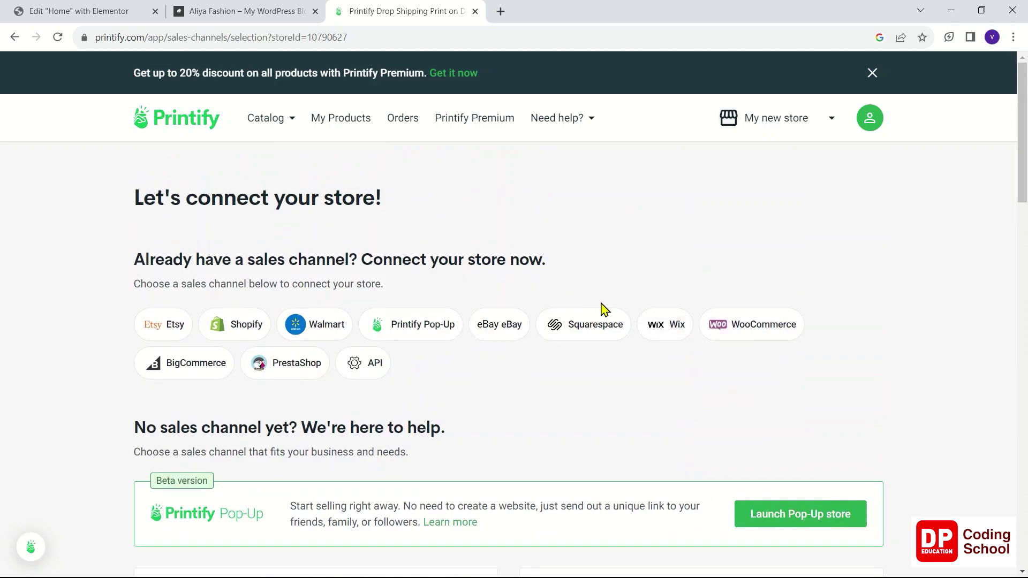
click(740, 330)
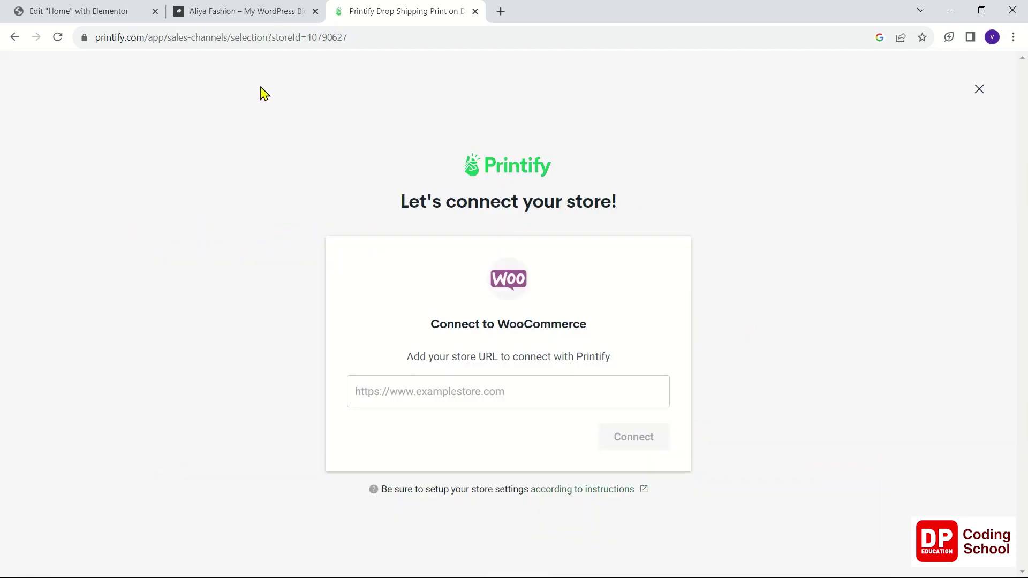
click(227, 16)
click(186, 40)
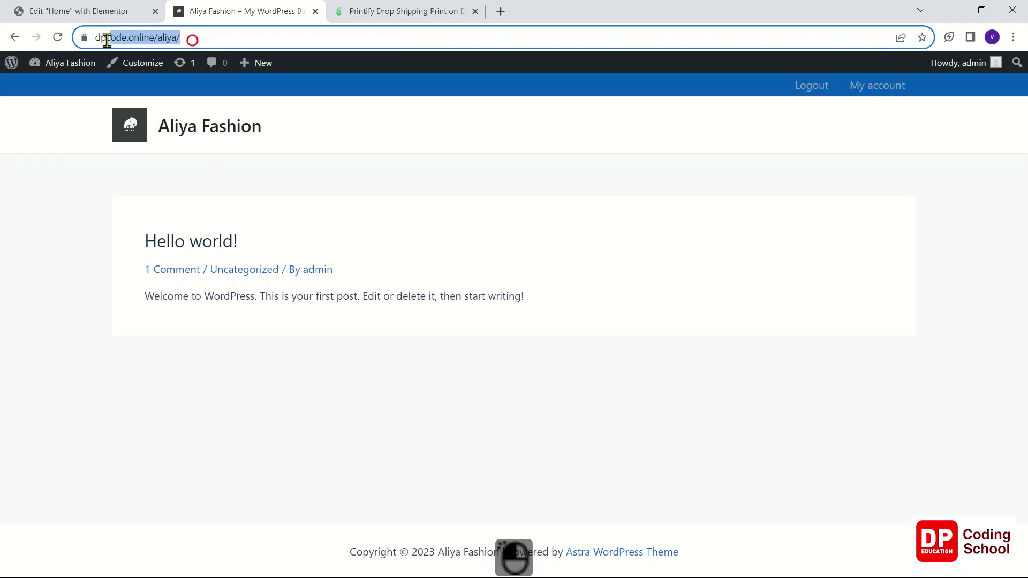
right_click(146, 43)
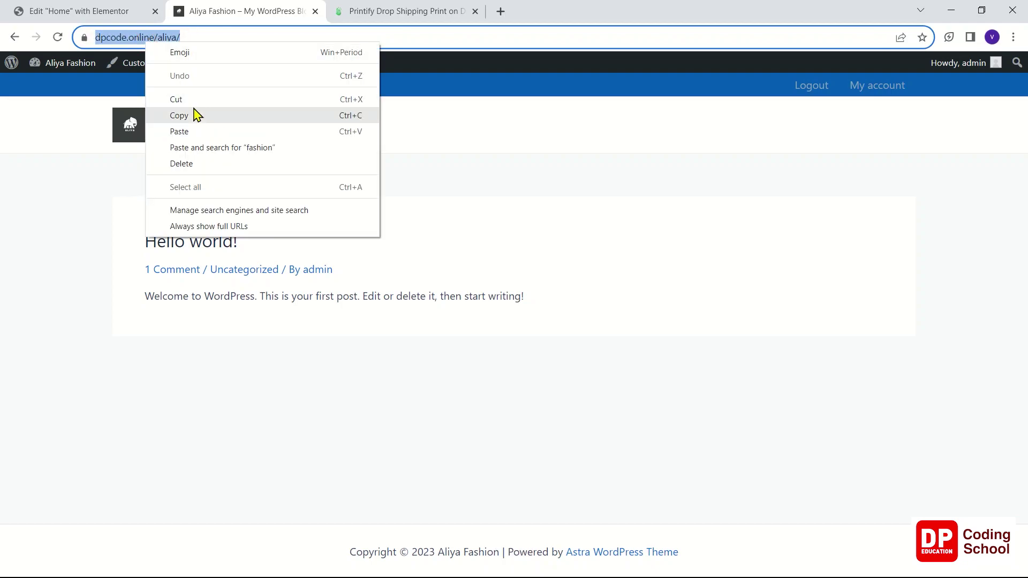
click(193, 115)
click(411, 7)
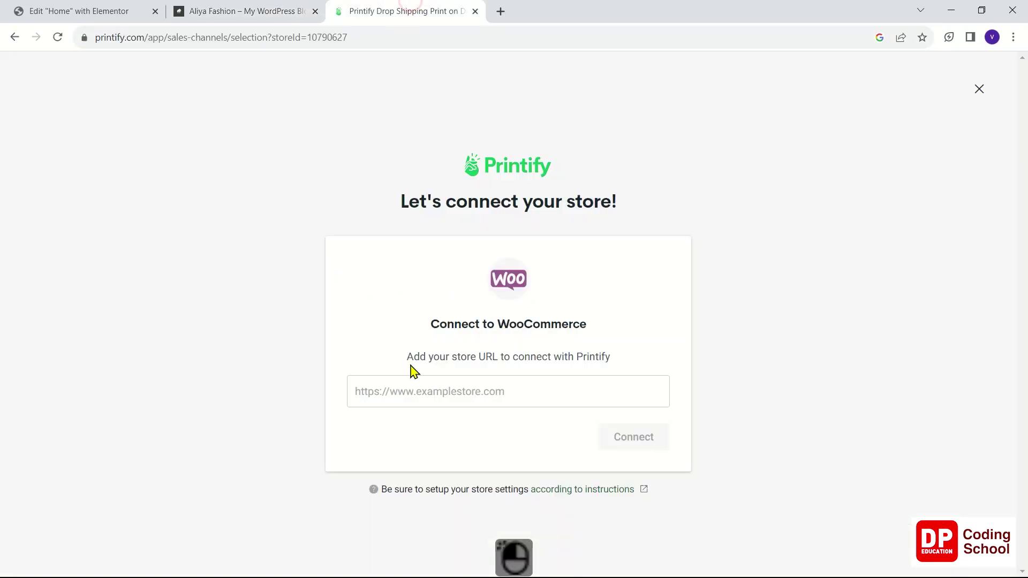
click(427, 382)
right_click(426, 382)
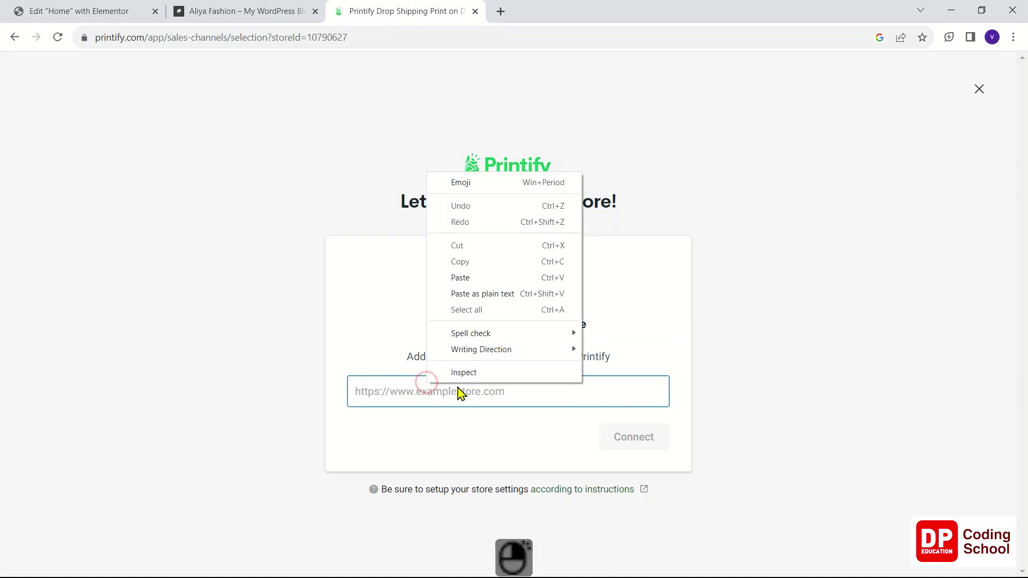
click(475, 292)
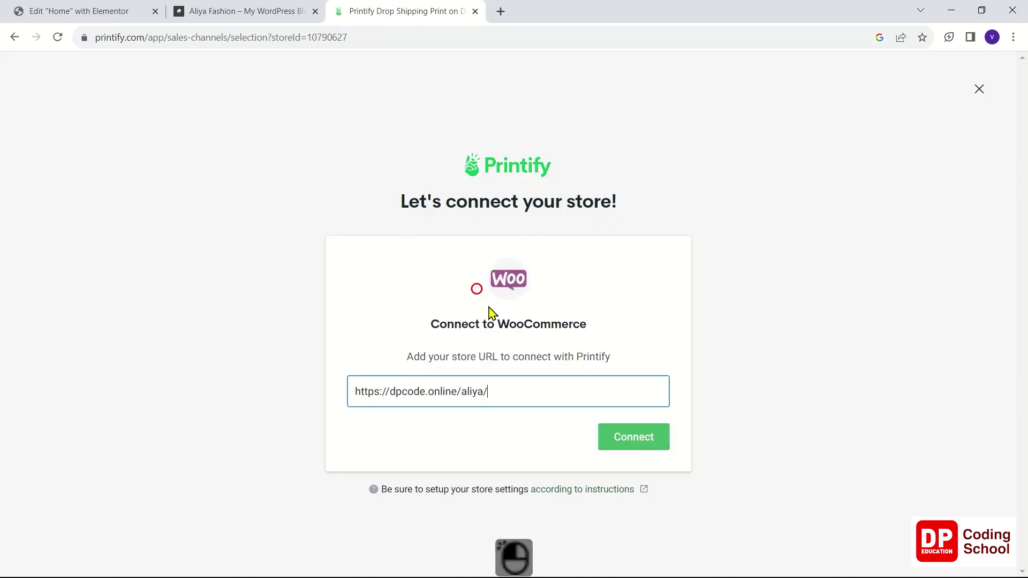
Connect the store, approve Printify's read/write access to WooCommerce and close the confirmation message.
click(638, 437)
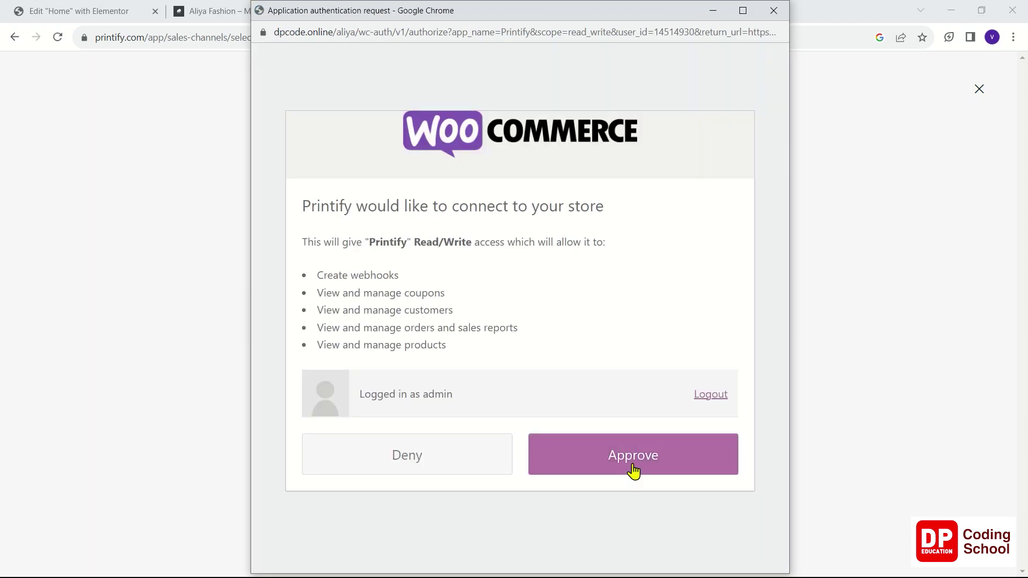
click(633, 469)
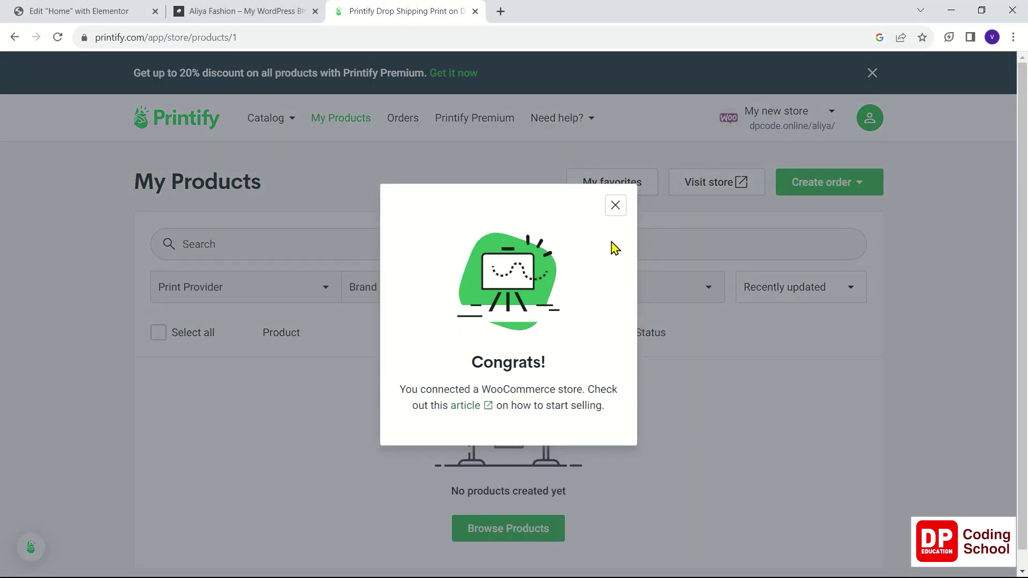
click(616, 206)
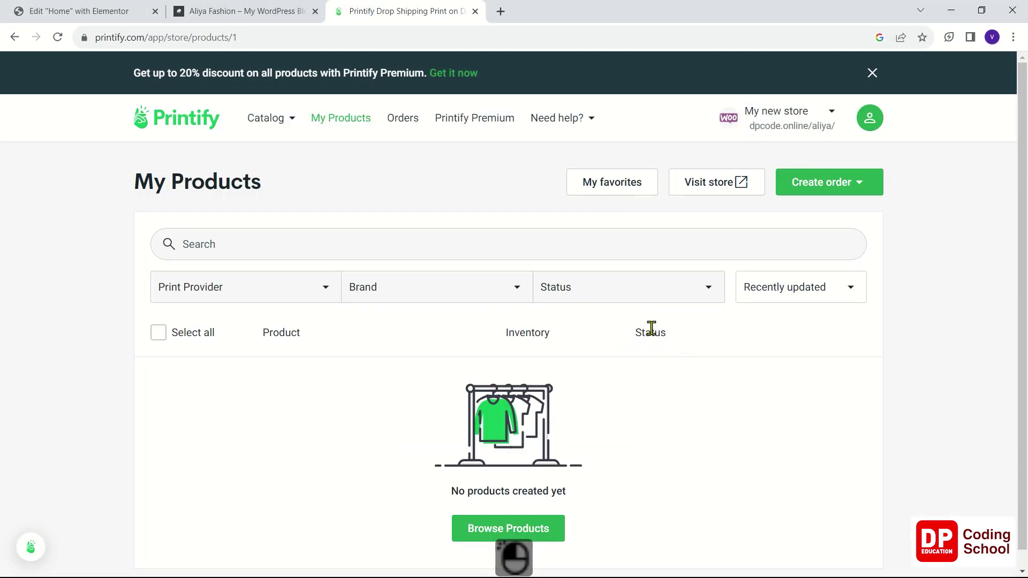
Reload the Aliya Fashion site's front page to check it, and return to the Printify product list.
click(104, 22)
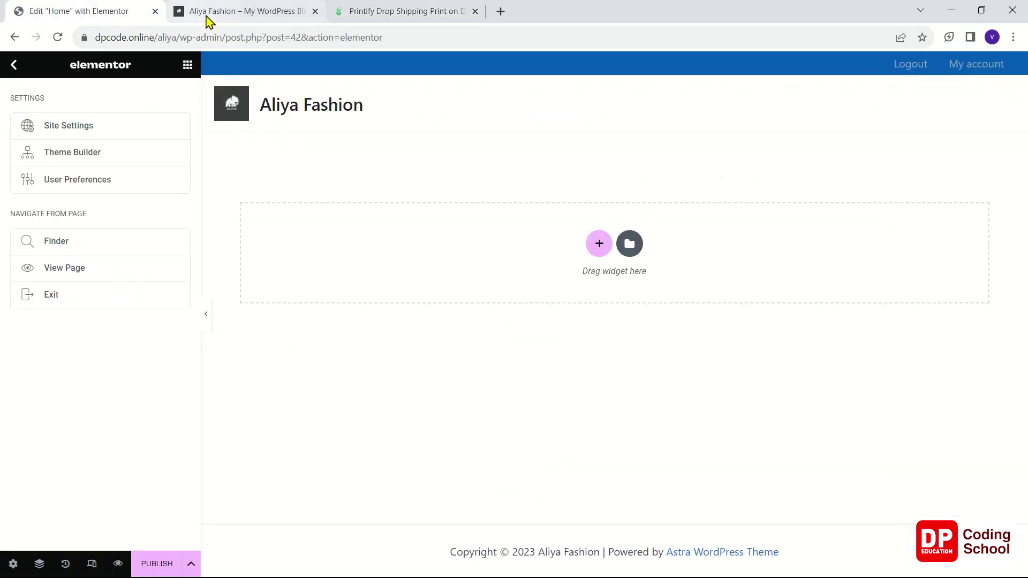
click(209, 21)
right_click(110, 167)
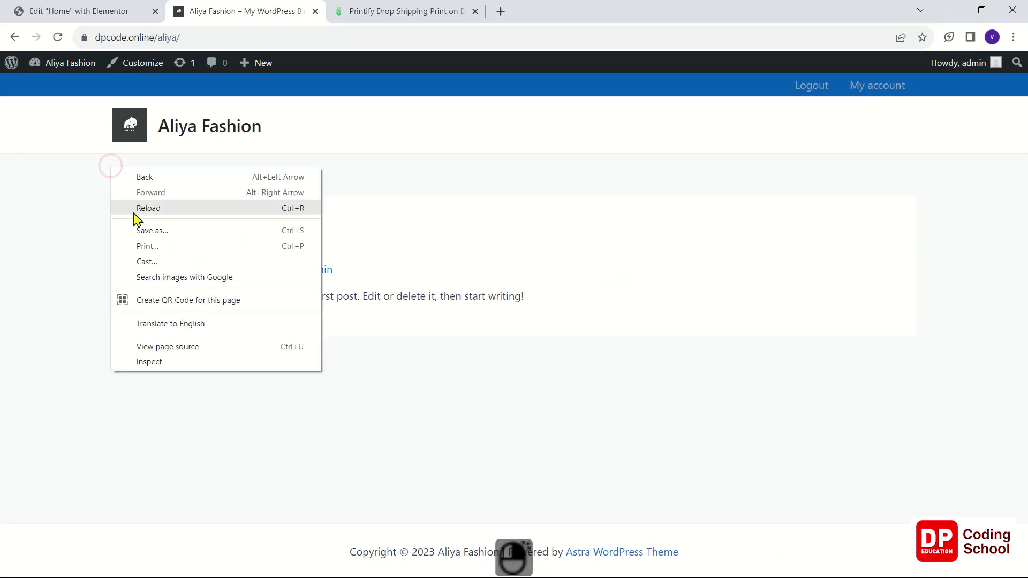
click(135, 209)
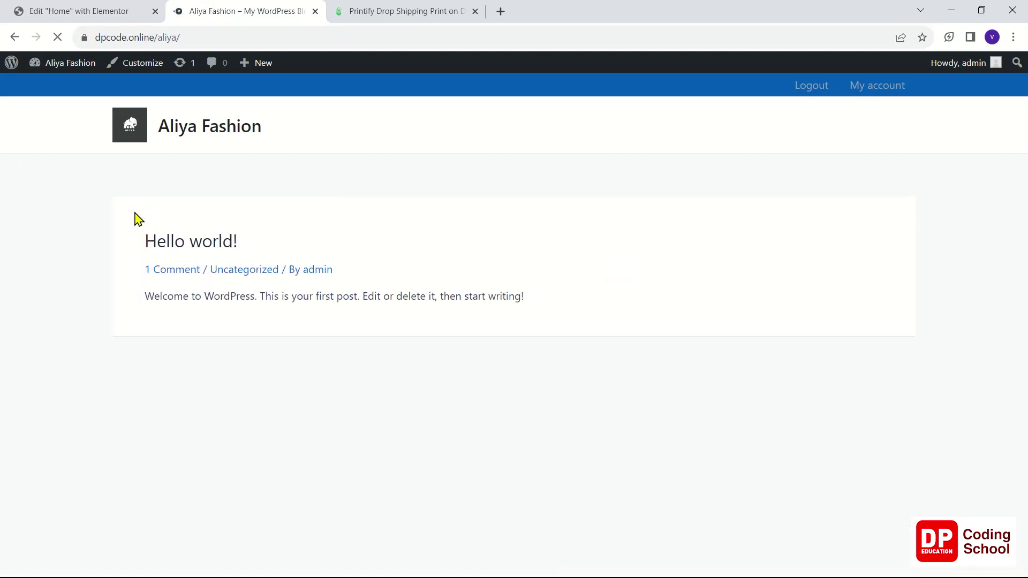
click(370, 12)
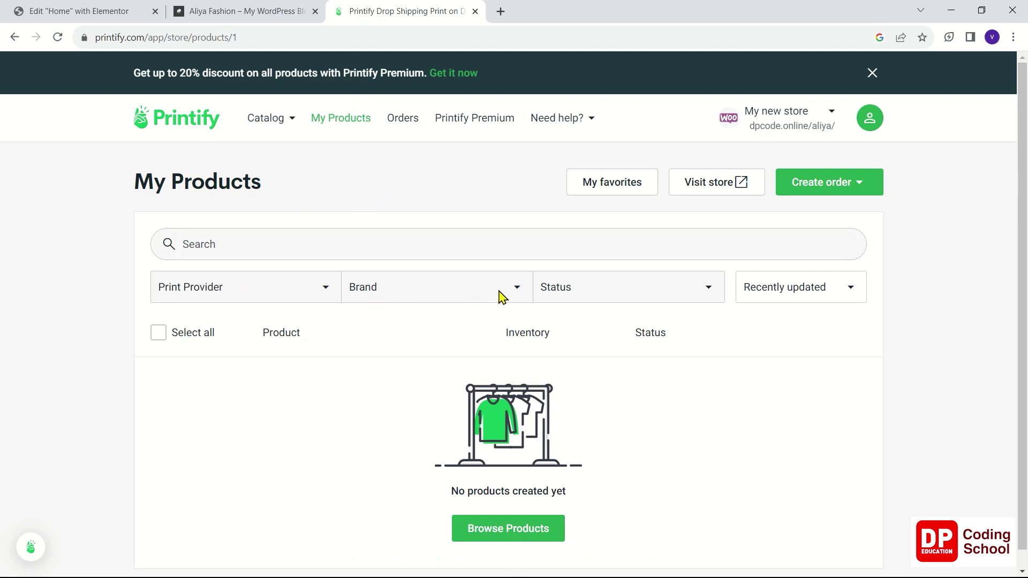
Browse the Printify product catalog and open the T-shirts category under Men's Clothing.
scroll(491, 275, down, 1)
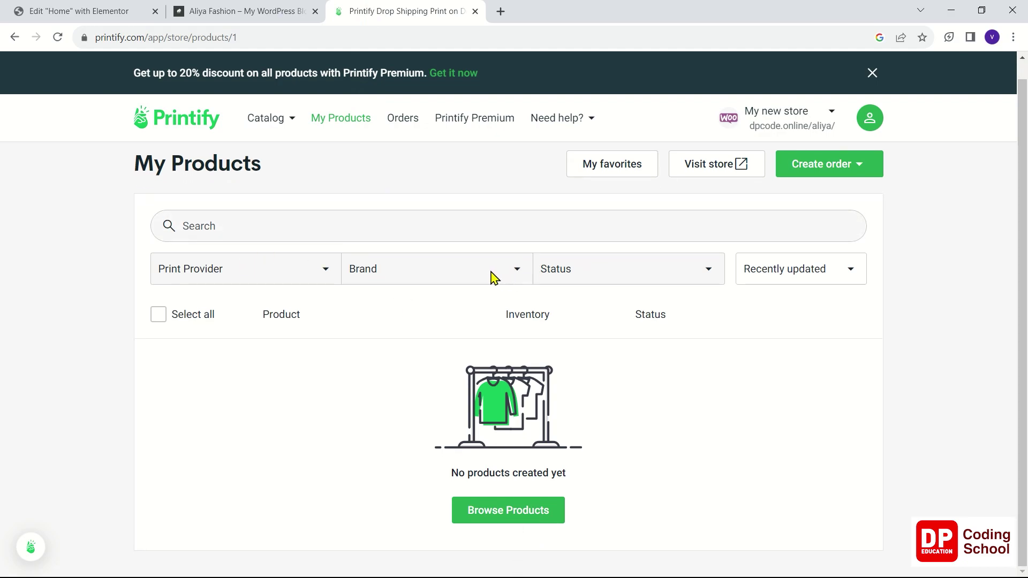
click(507, 513)
scroll(507, 433, down, 5)
scroll(507, 427, down, 6)
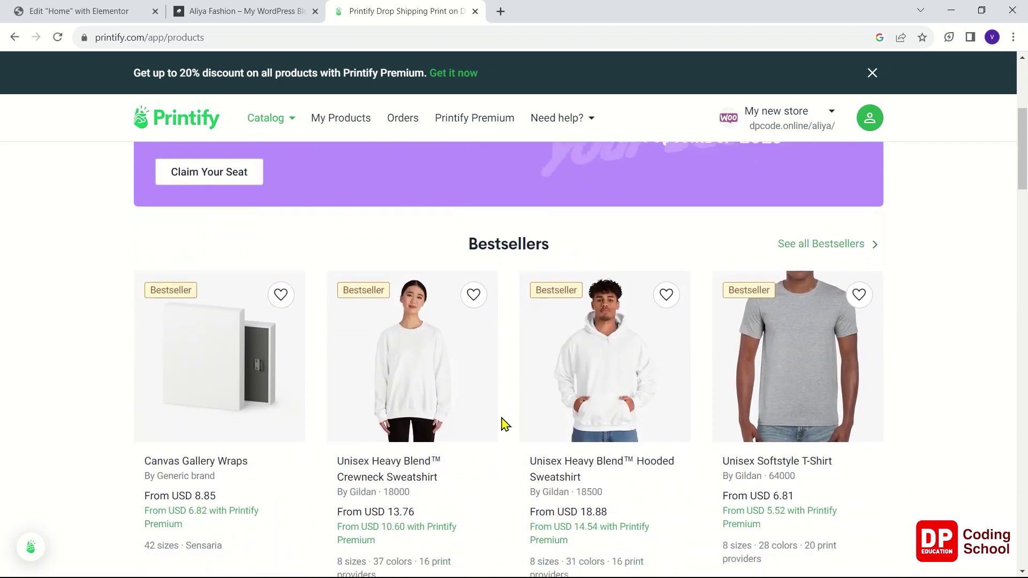
scroll(503, 423, down, 8)
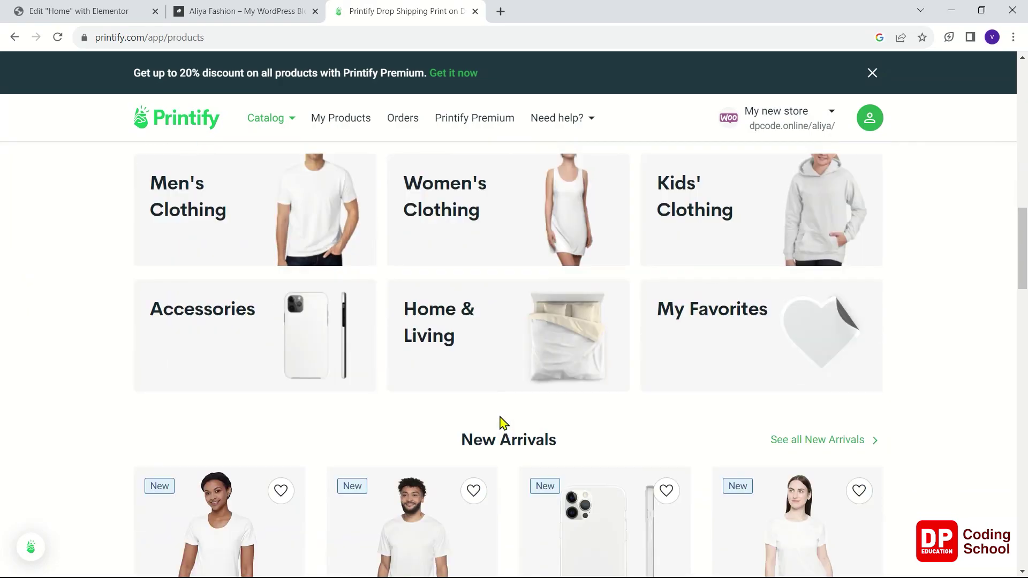
click(313, 233)
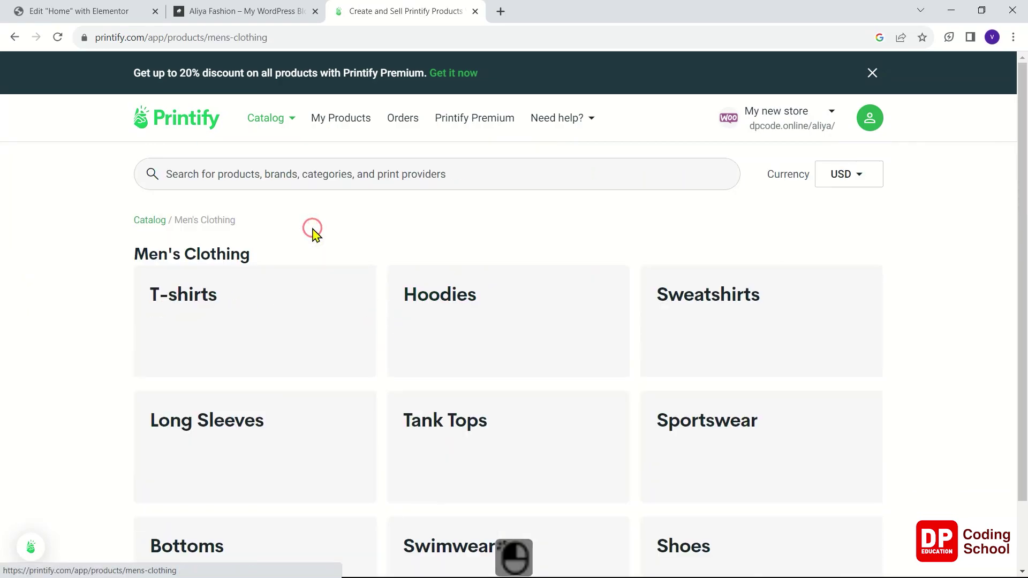
click(300, 378)
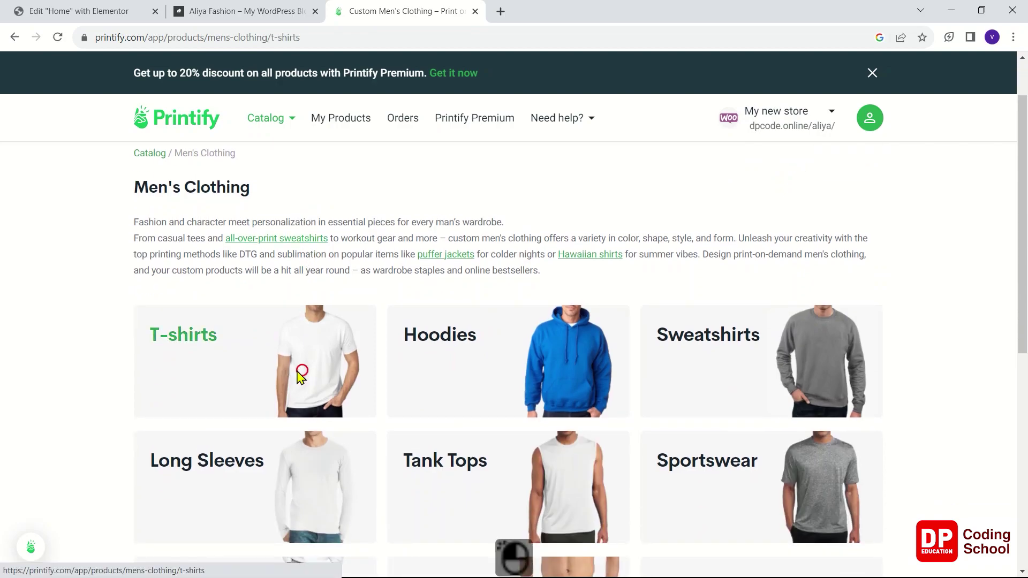
Choose the Bella+Canvas Unisex Jersey Short Sleeve Tee and start designing it with the print provider Monster Digital.
scroll(301, 374, down, 3)
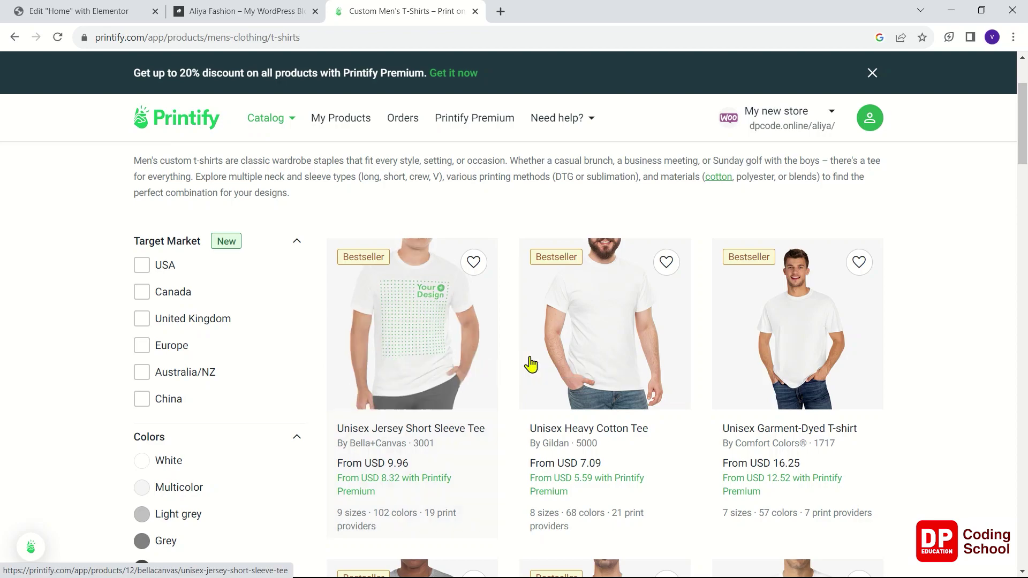
click(401, 349)
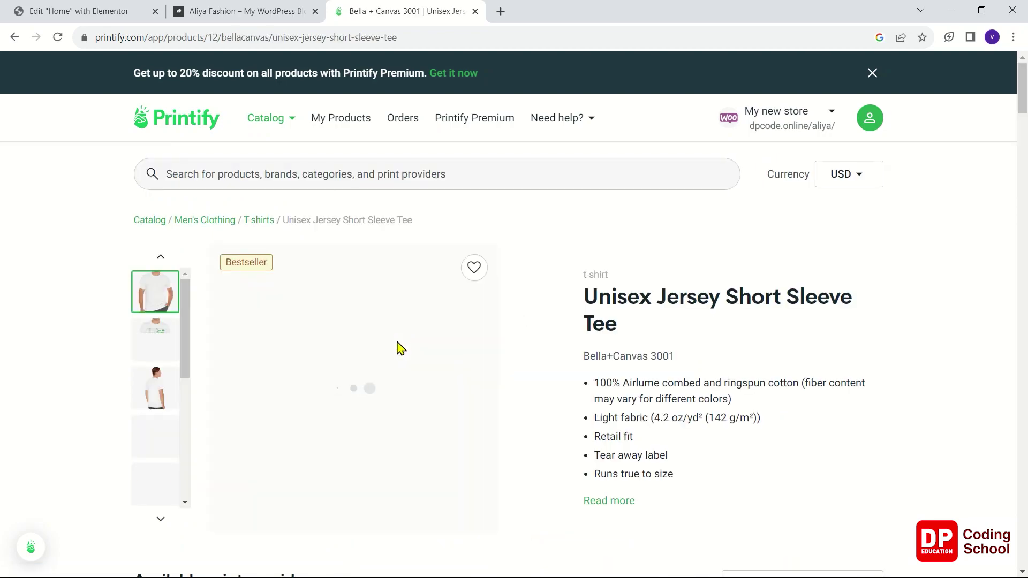
scroll(401, 348, down, 3)
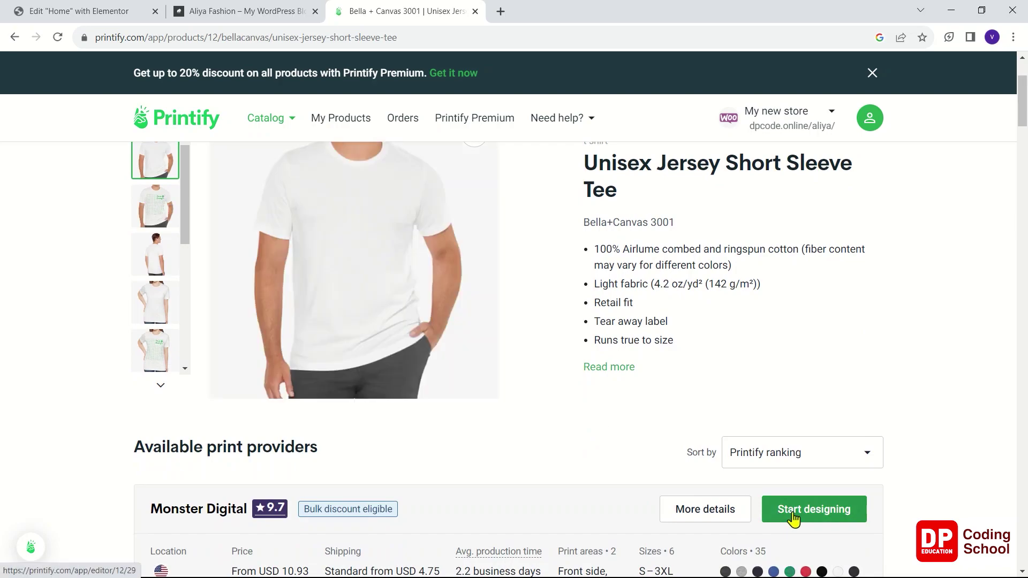
scroll(795, 506, down, 5)
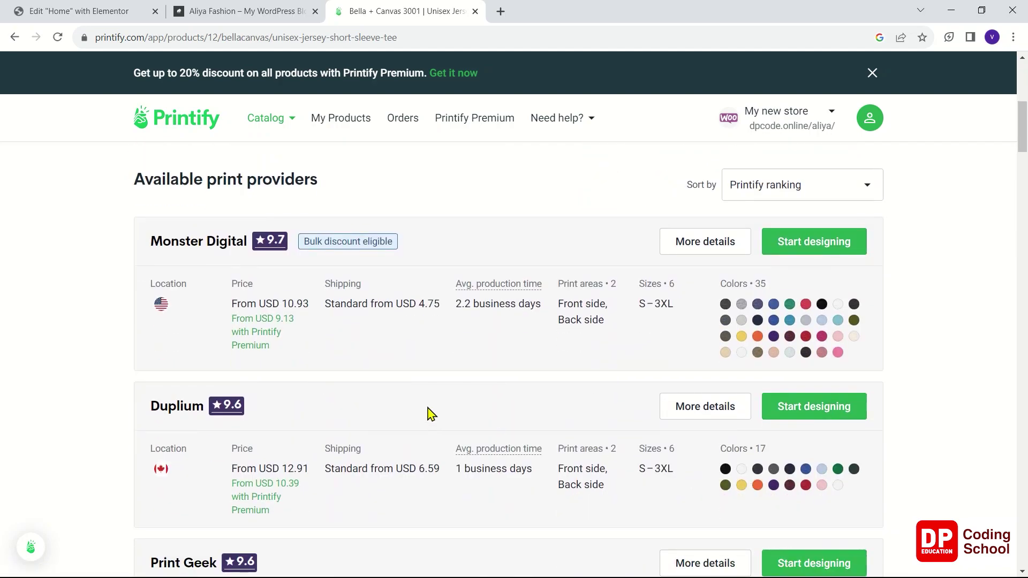
click(821, 256)
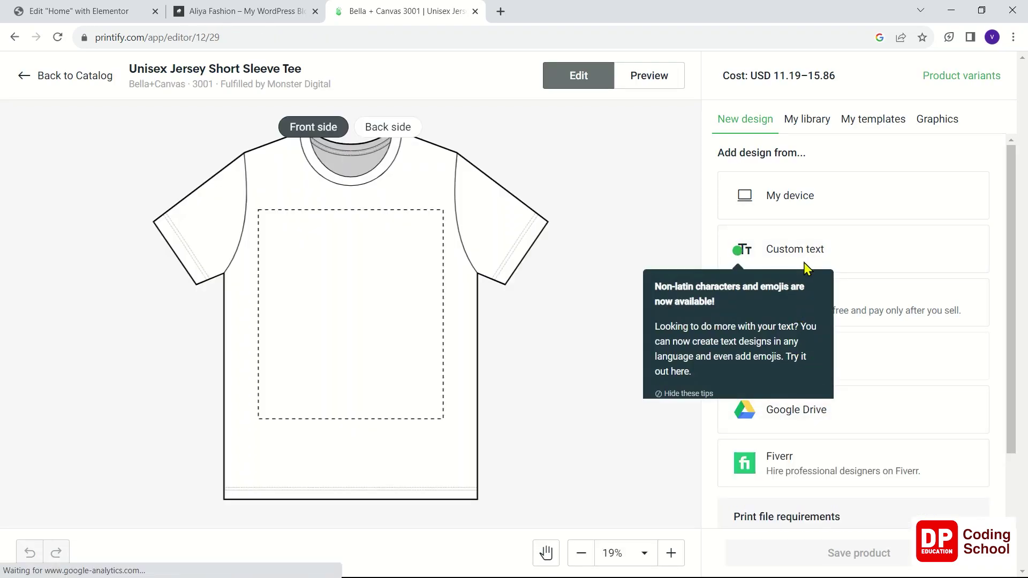
Upload ALiya.png from the device's Desktop Aliya folder as the design on the shirt's front side.
click(809, 121)
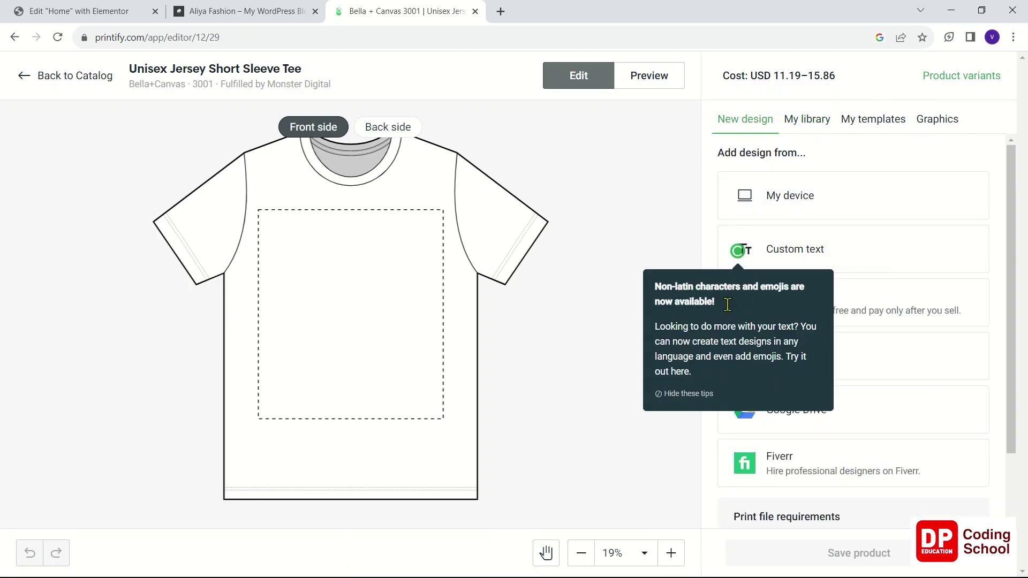
click(833, 199)
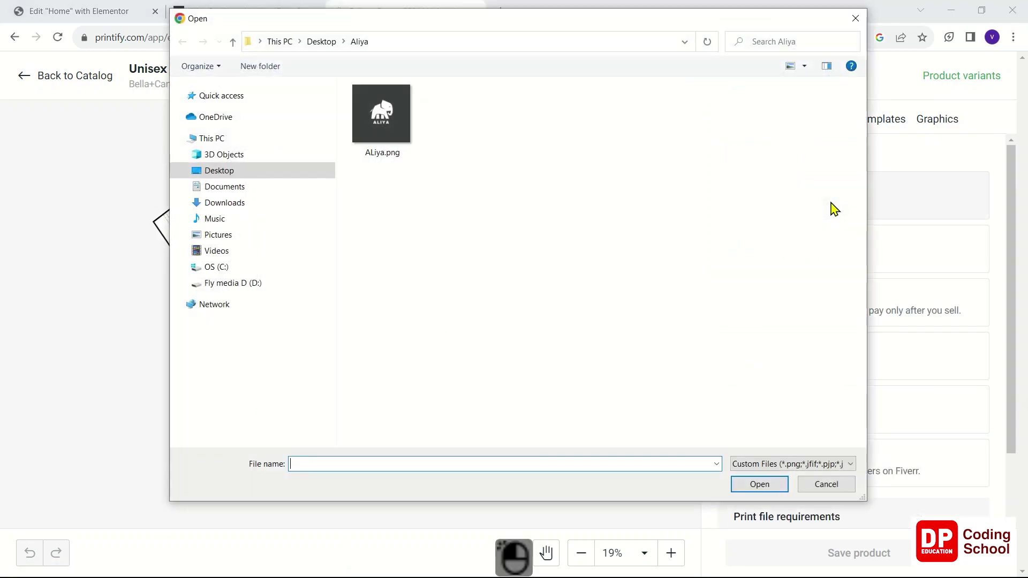
double_click(410, 128)
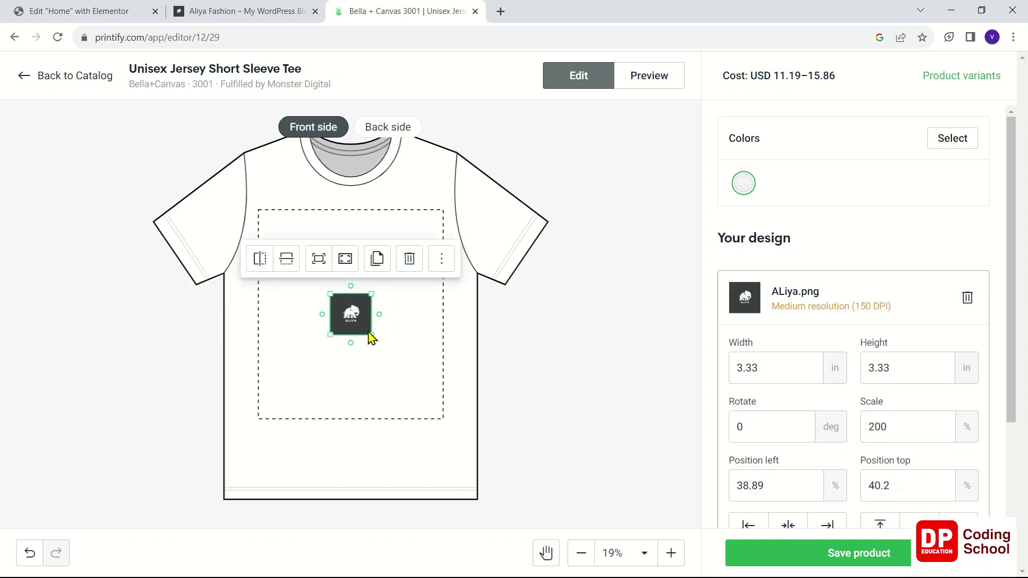
Enlarge the ALiya.png logo to about 12.58 × 12.58 in, centered in the shirt's front print area.
drag(371, 336, 352, 298)
drag(385, 343, 414, 386)
mouse_move(411, 339)
mouse_down()
mouse_move(395, 328)
mouse_move(402, 335)
mouse_up()
scroll(396, 332, up, 3)
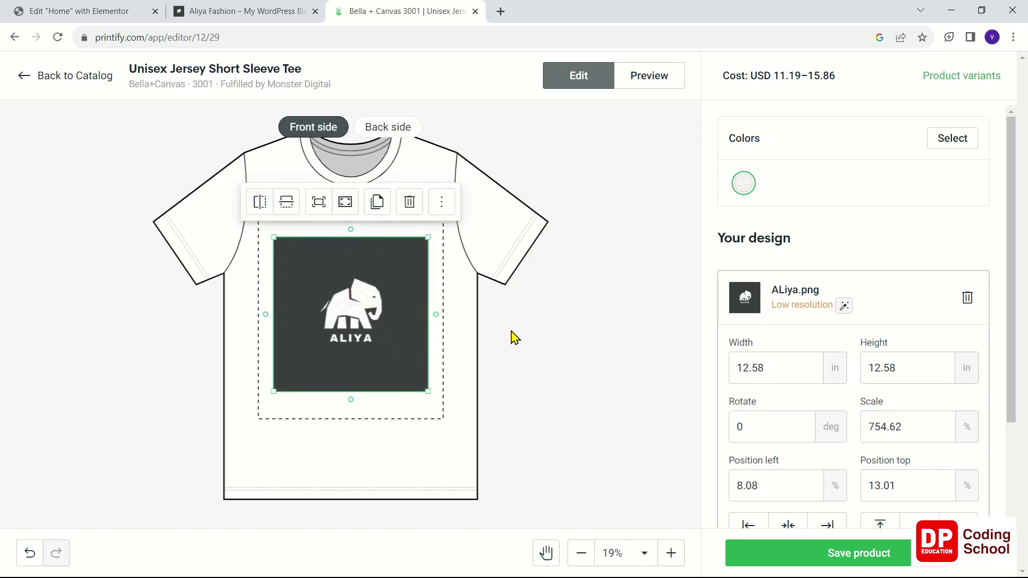
Add Black, Dark Grey Heather, Maroon and Heather Kelly to the shirt's colors.
click(742, 185)
click(938, 146)
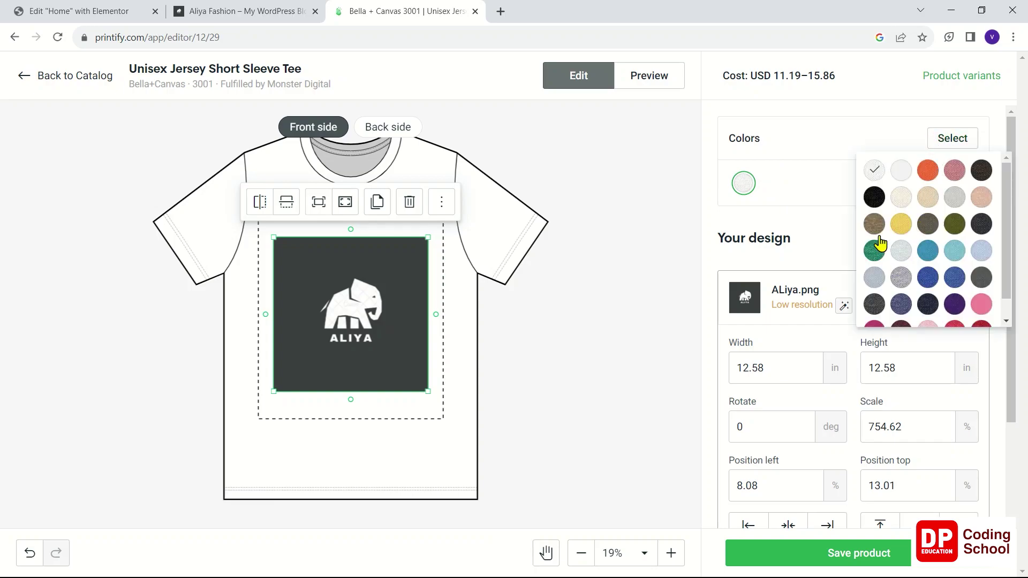
scroll(916, 287, down, 1)
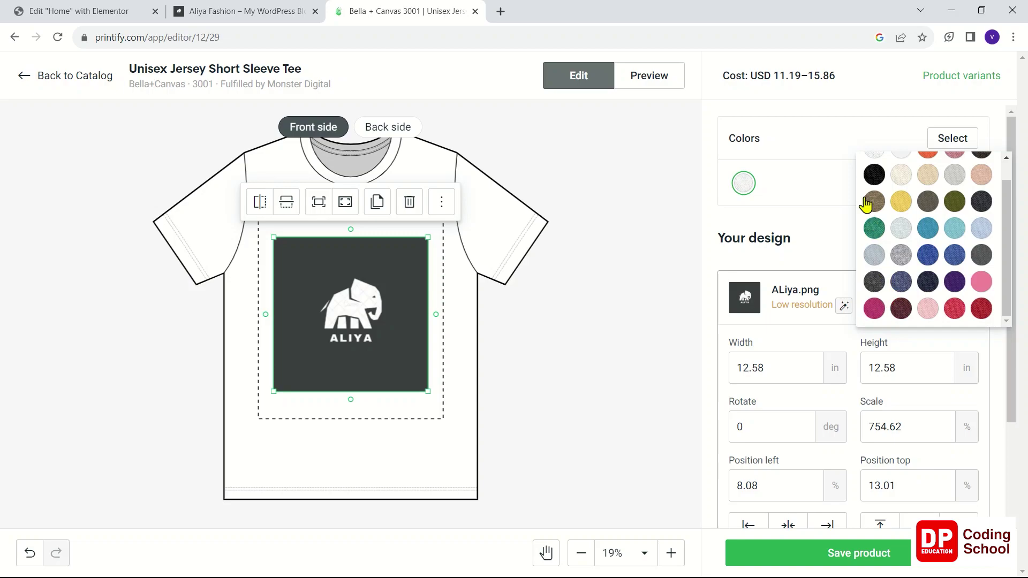
click(870, 183)
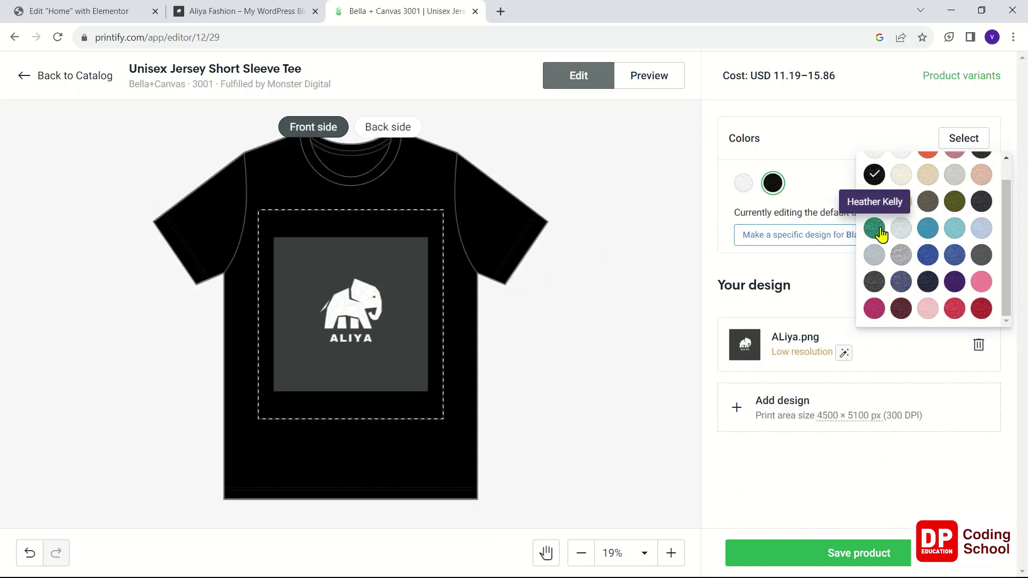
scroll(891, 220, up, 1)
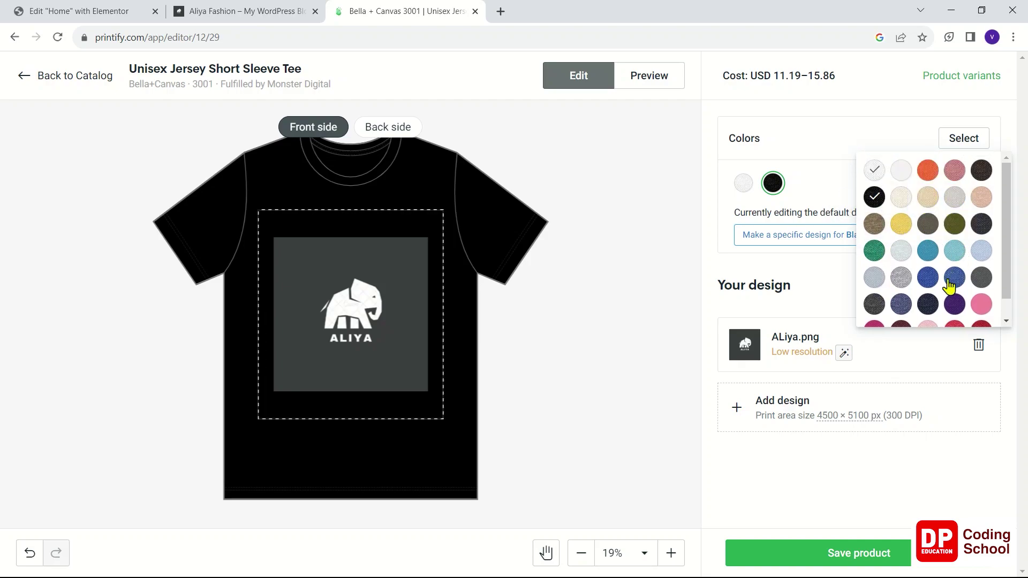
scroll(897, 303, down, 1)
scroll(896, 304, down, 1)
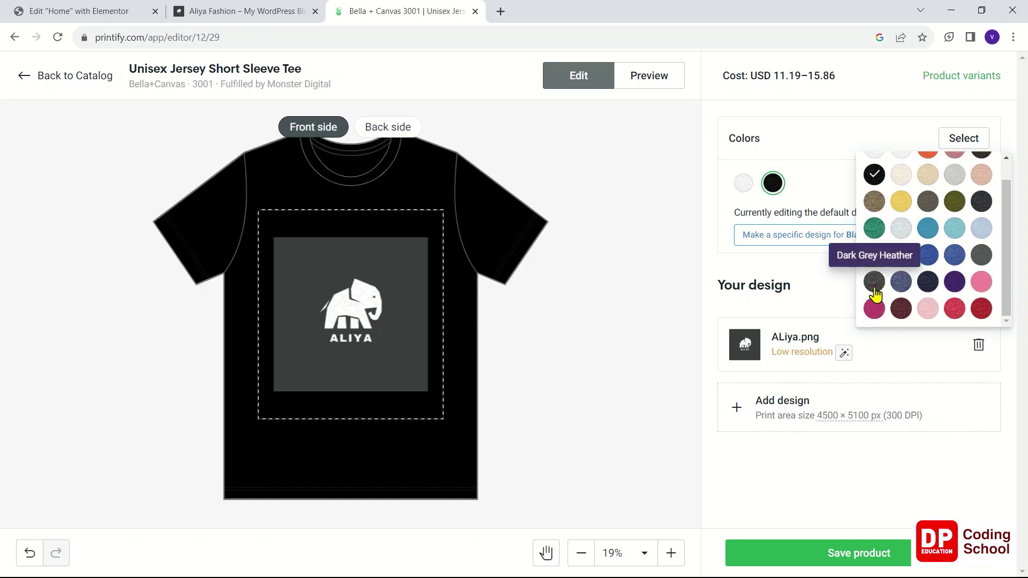
click(874, 284)
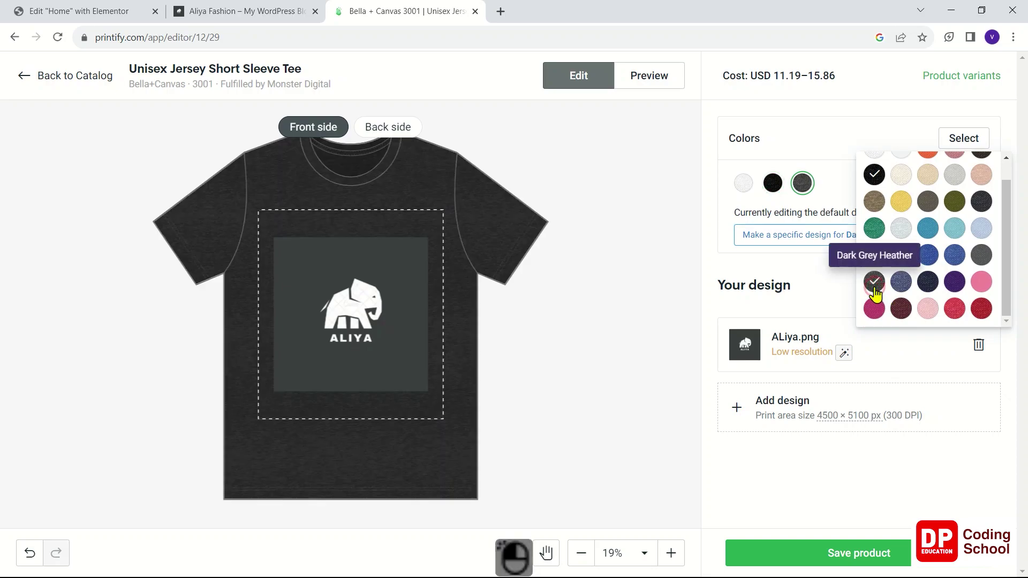
click(901, 309)
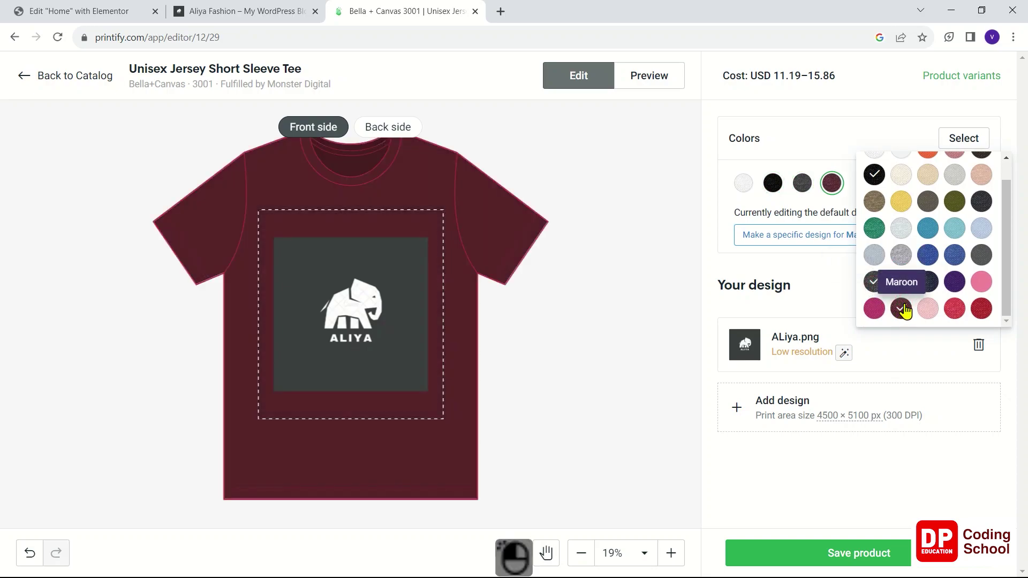
click(874, 226)
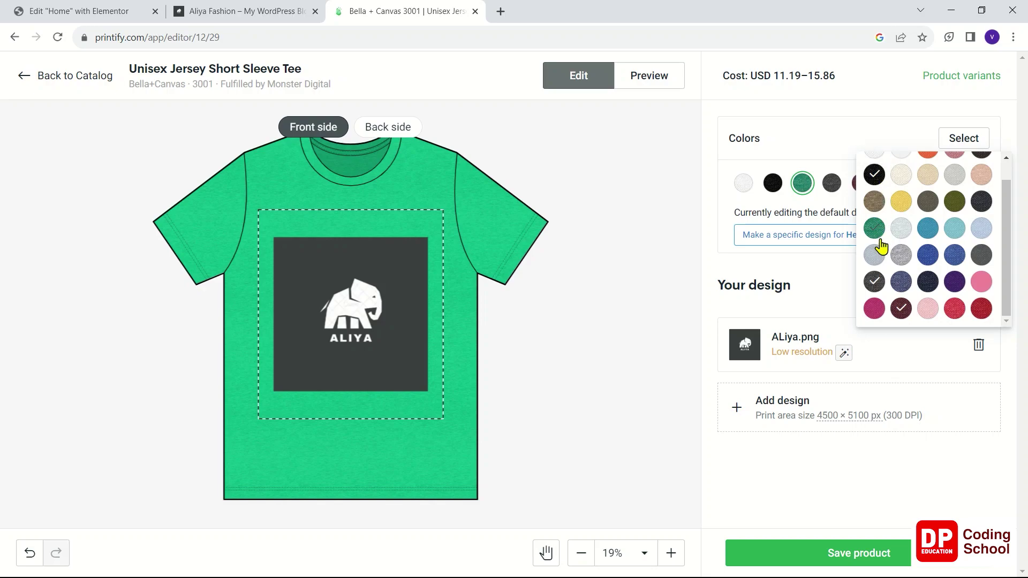
Remove Dark Grey Heather, Maroon and Black from the shirt's selected colors.
click(874, 282)
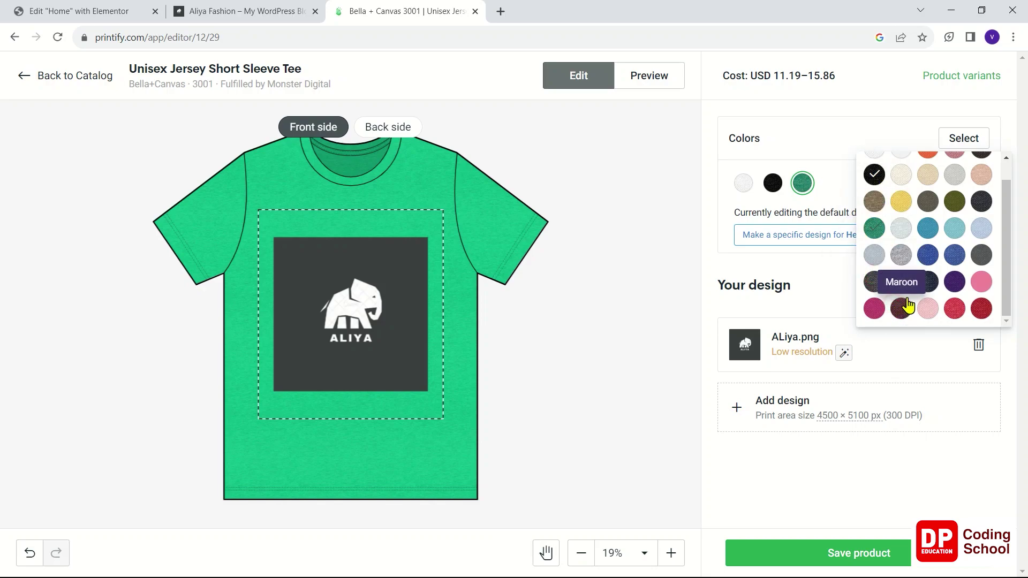
scroll(900, 300, up, 1)
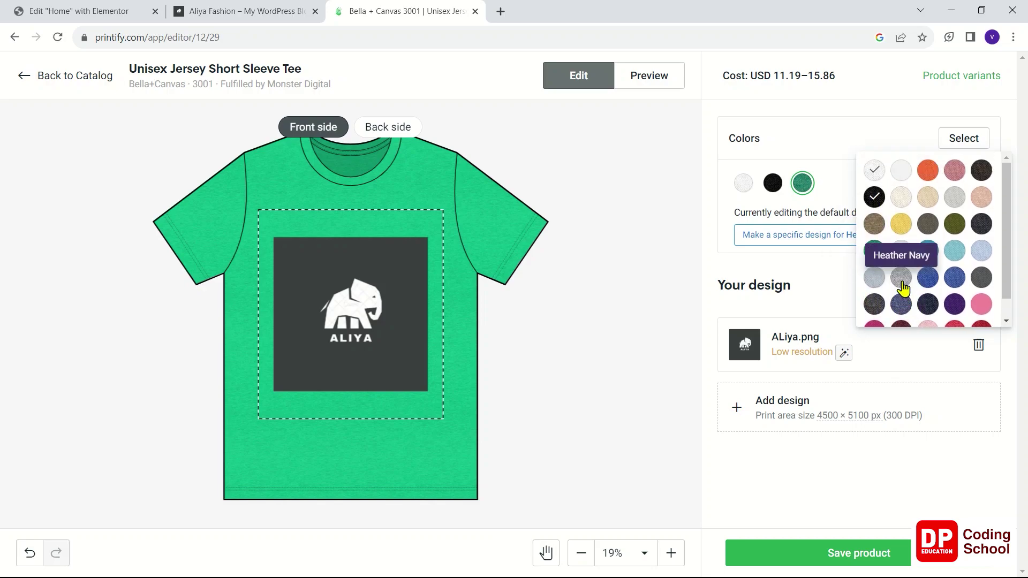
click(878, 207)
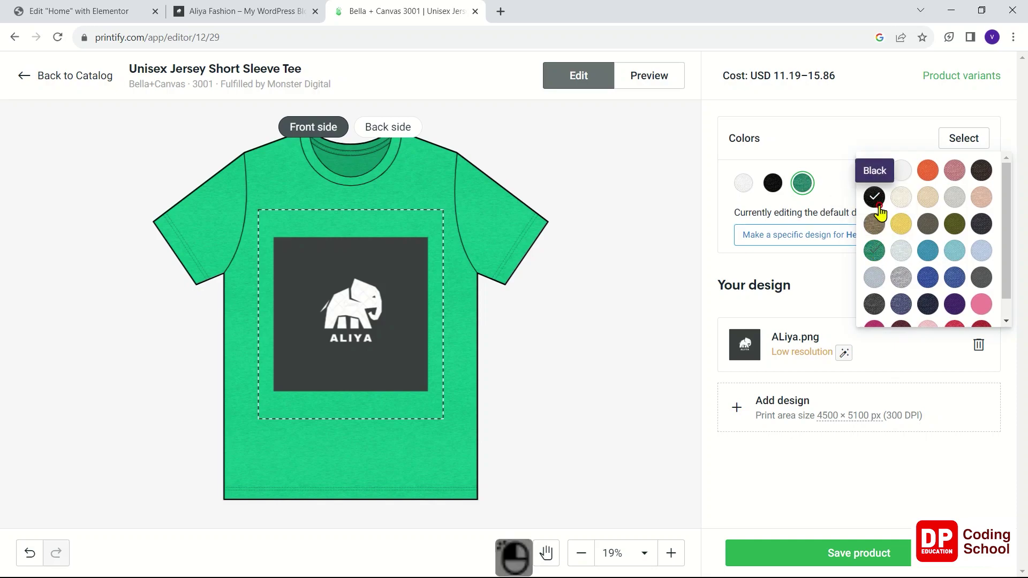
click(876, 202)
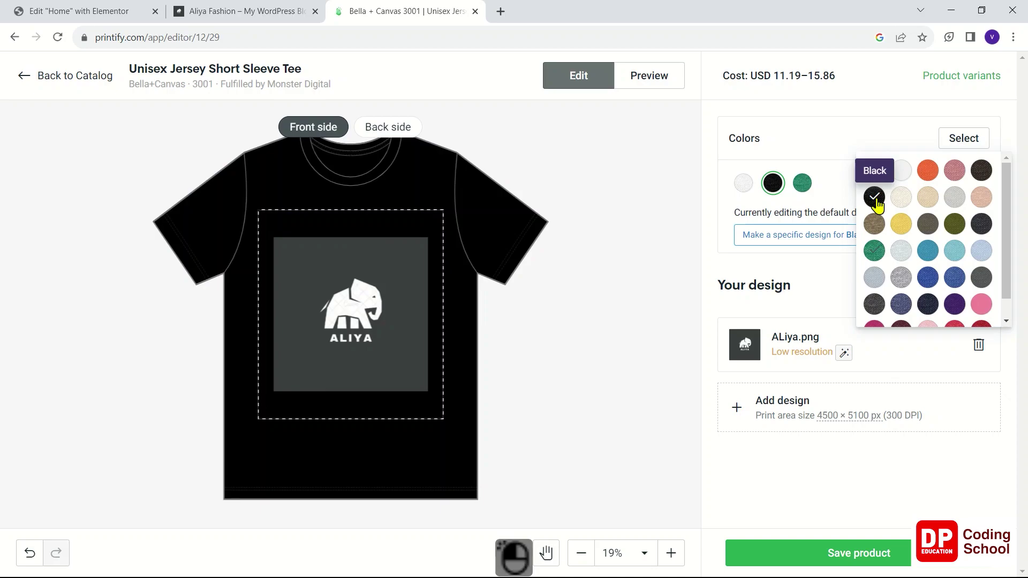
click(874, 202)
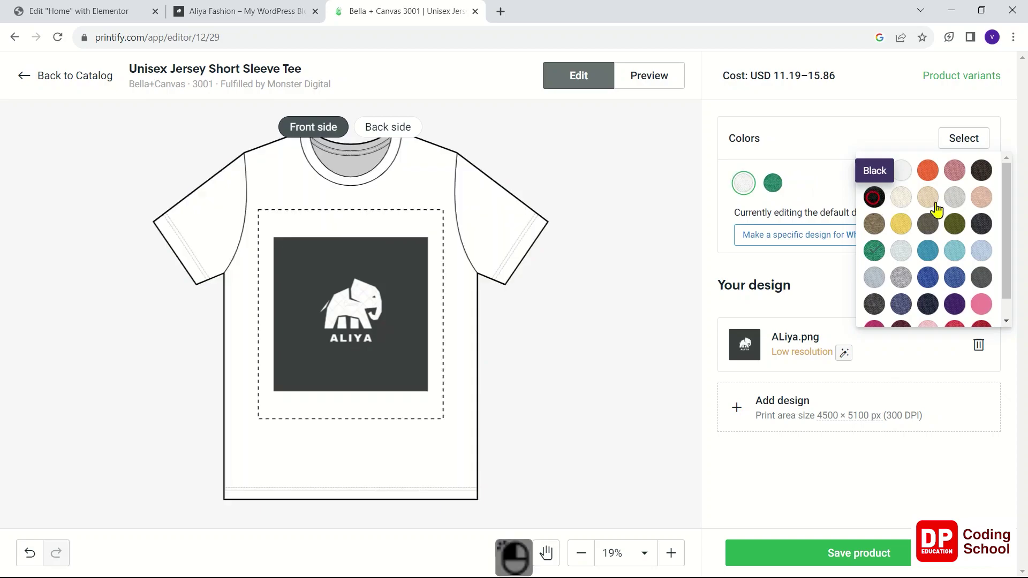
Add Orange to the shirt's colors and save the product.
click(926, 181)
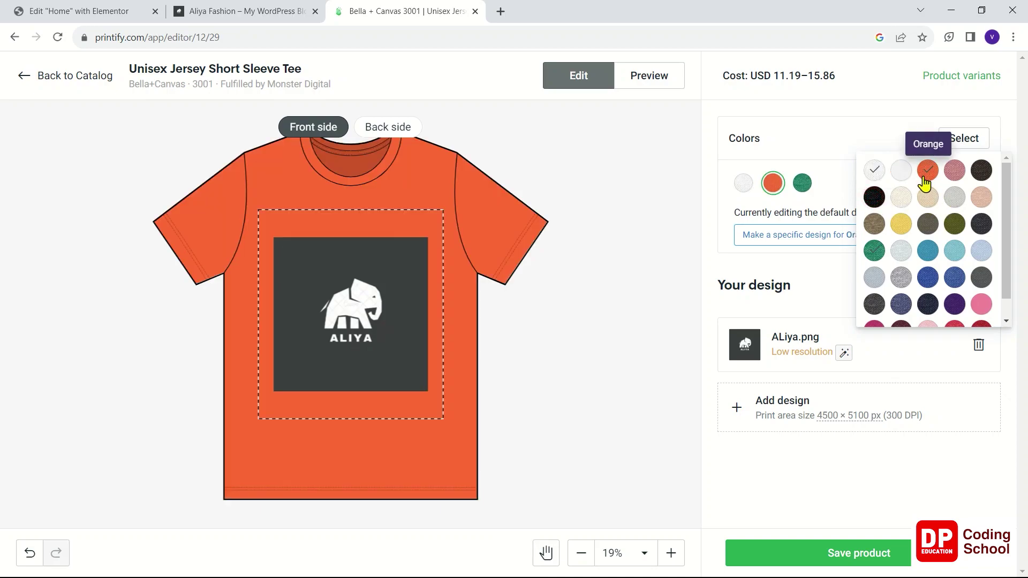
scroll(696, 300, down, 4)
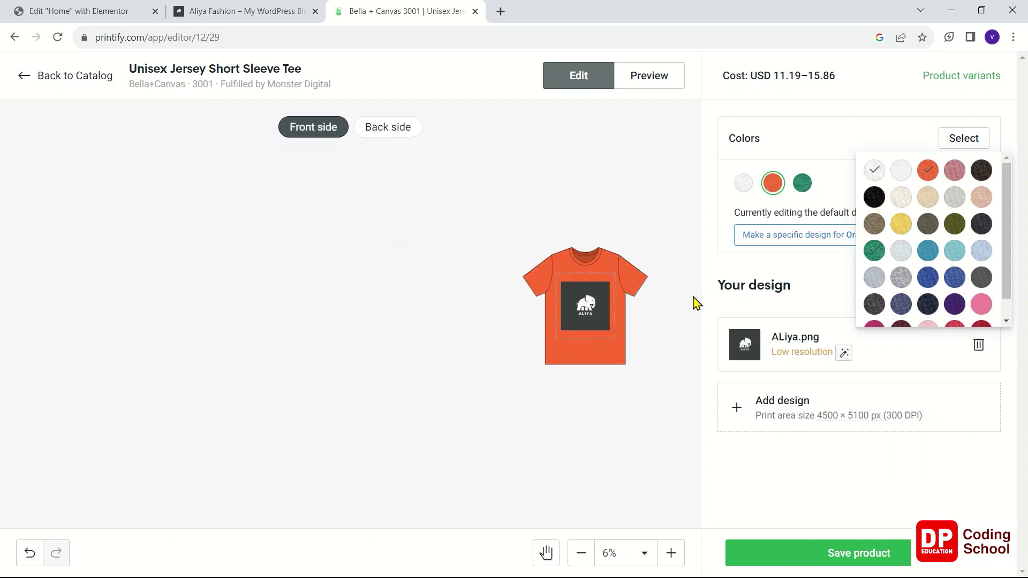
scroll(696, 299, up, 2)
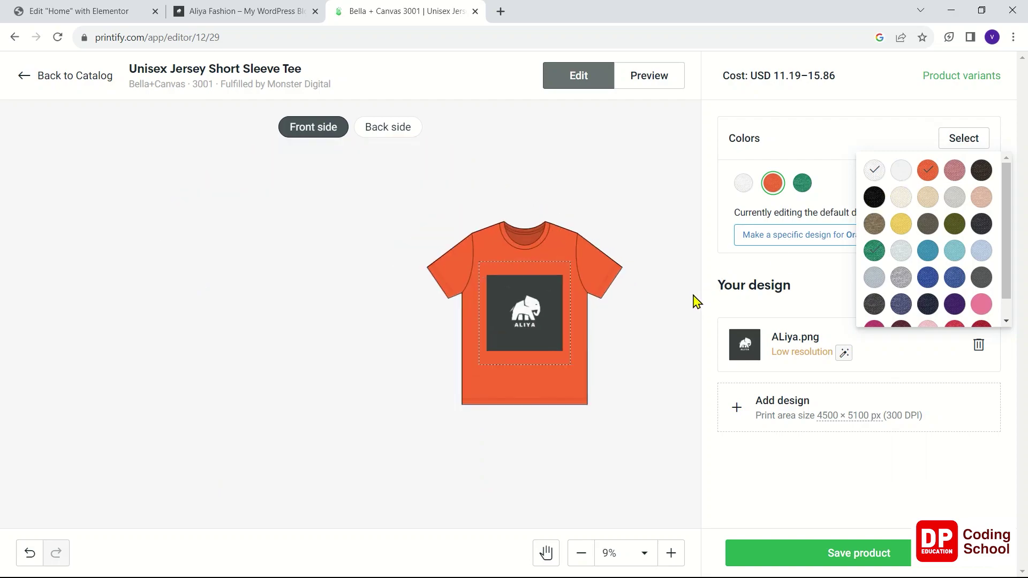
click(782, 557)
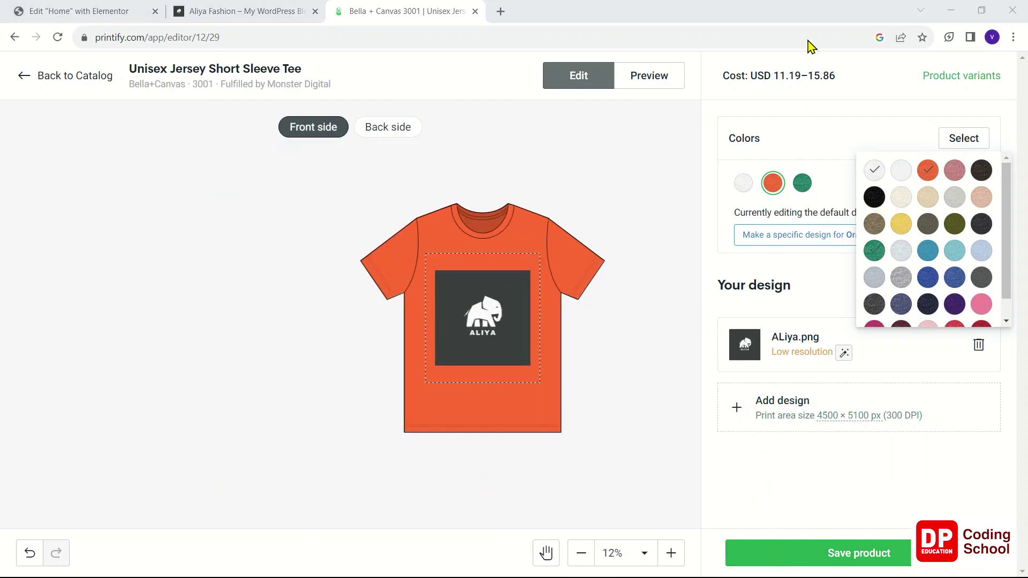
click(854, 555)
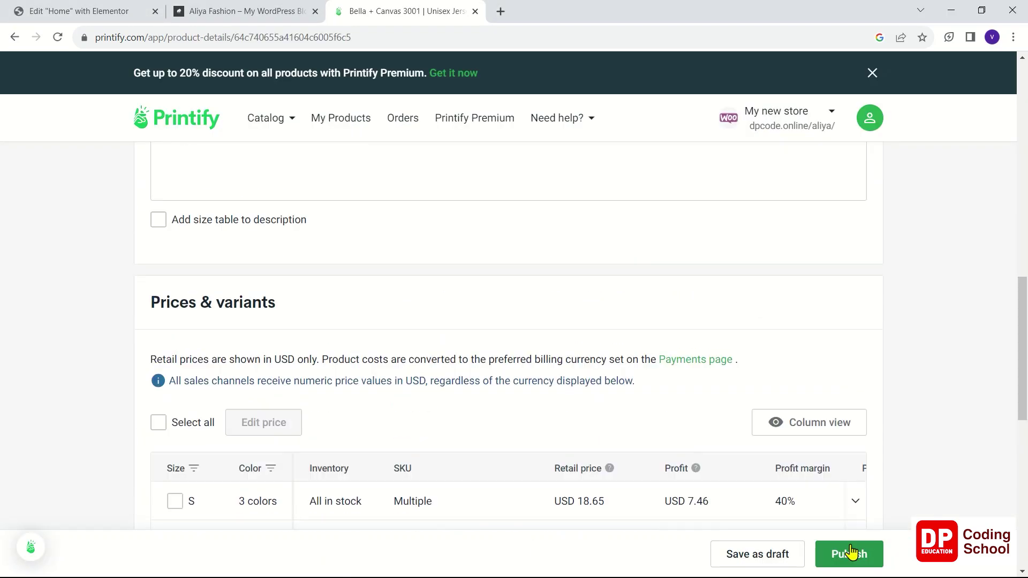
Select all size and color variants in the product's price table and return to the product description.
scroll(461, 474, down, 4)
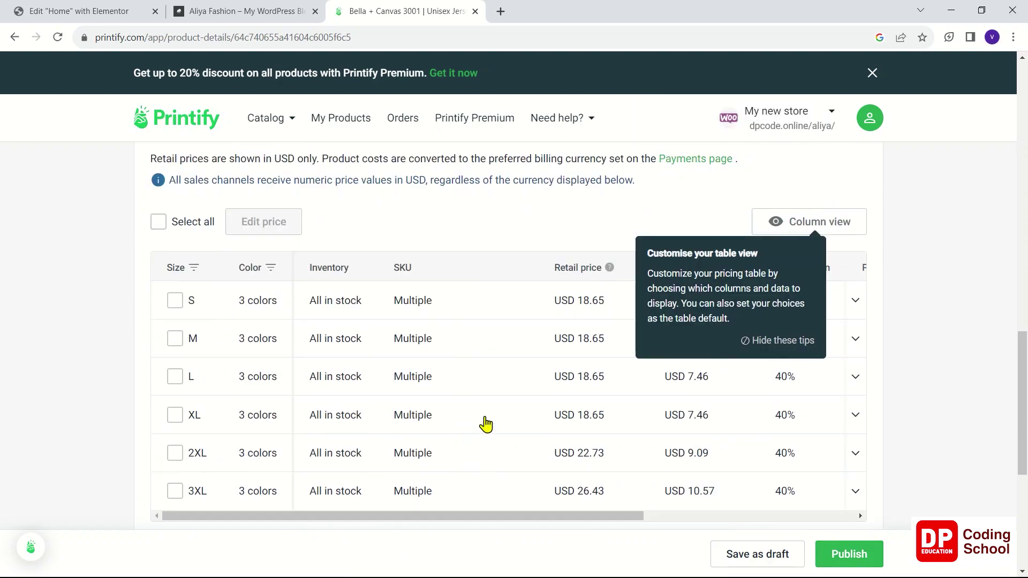
click(158, 221)
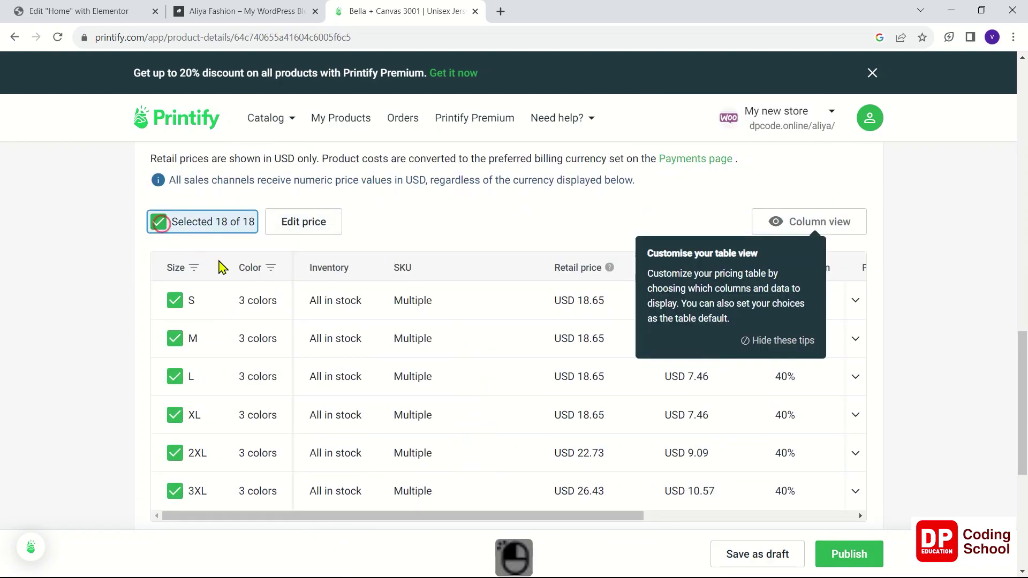
scroll(329, 344, down, 5)
scroll(329, 345, up, 3)
scroll(328, 346, up, 10)
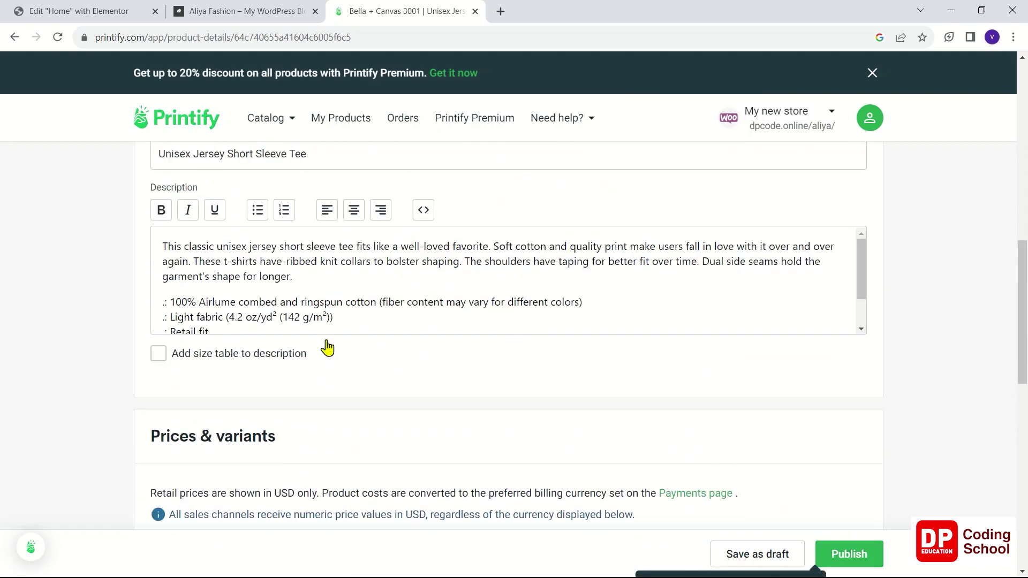
Set the Person 3 mockup as the shirt's title image and publish the product to the store.
scroll(329, 347, up, 4)
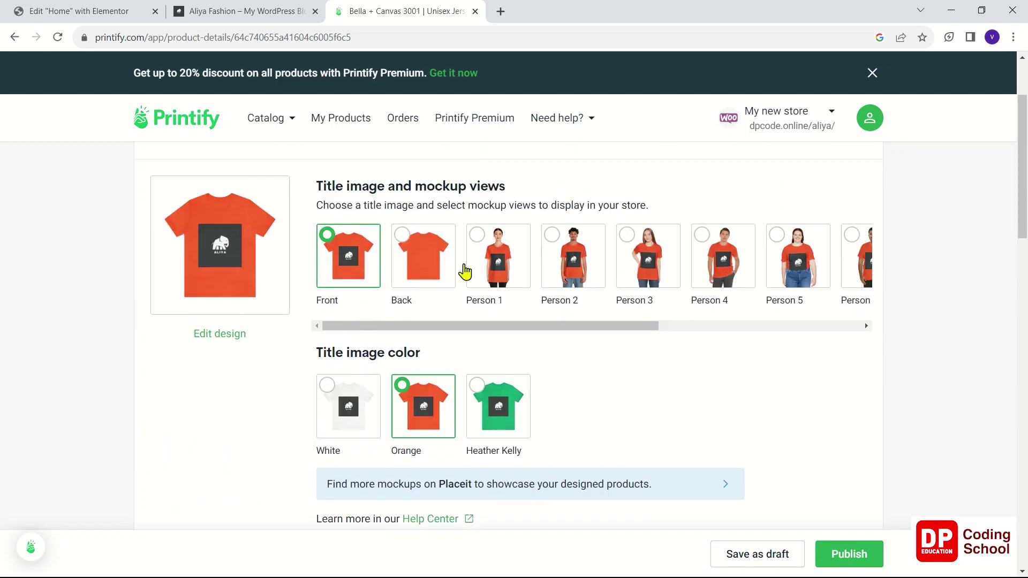
click(629, 239)
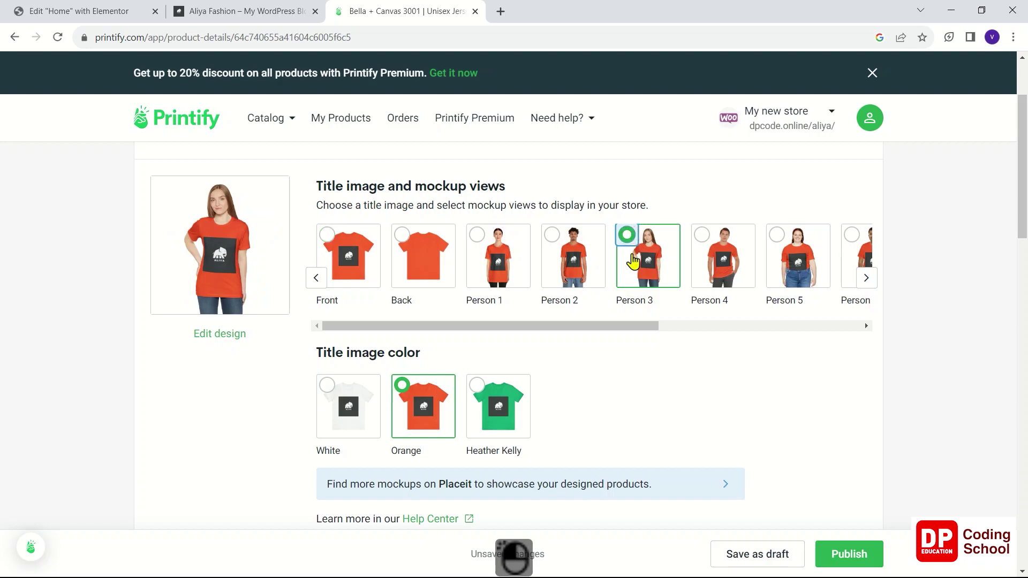
scroll(647, 344, down, 1)
scroll(646, 344, down, 10)
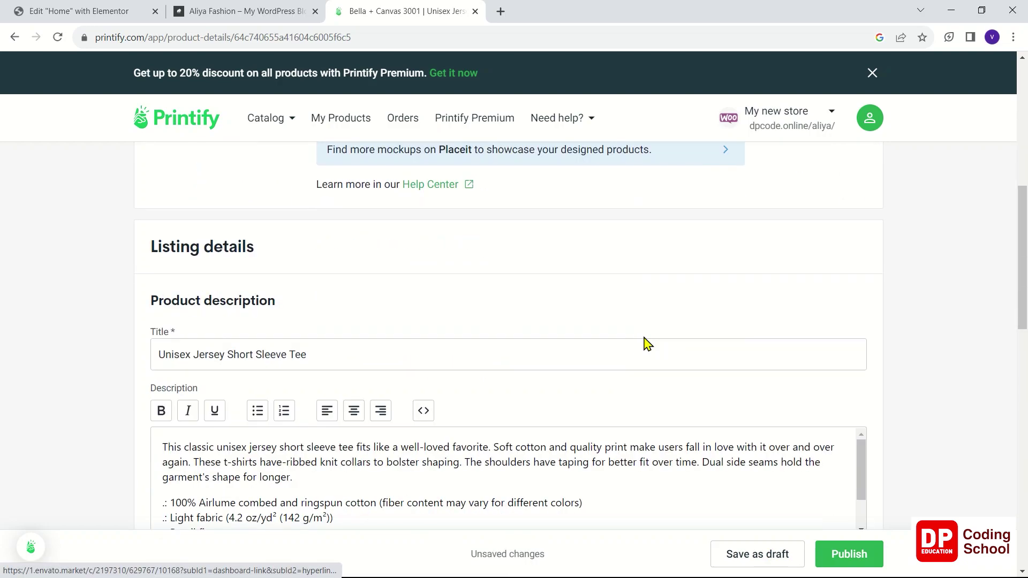
scroll(645, 342, down, 2)
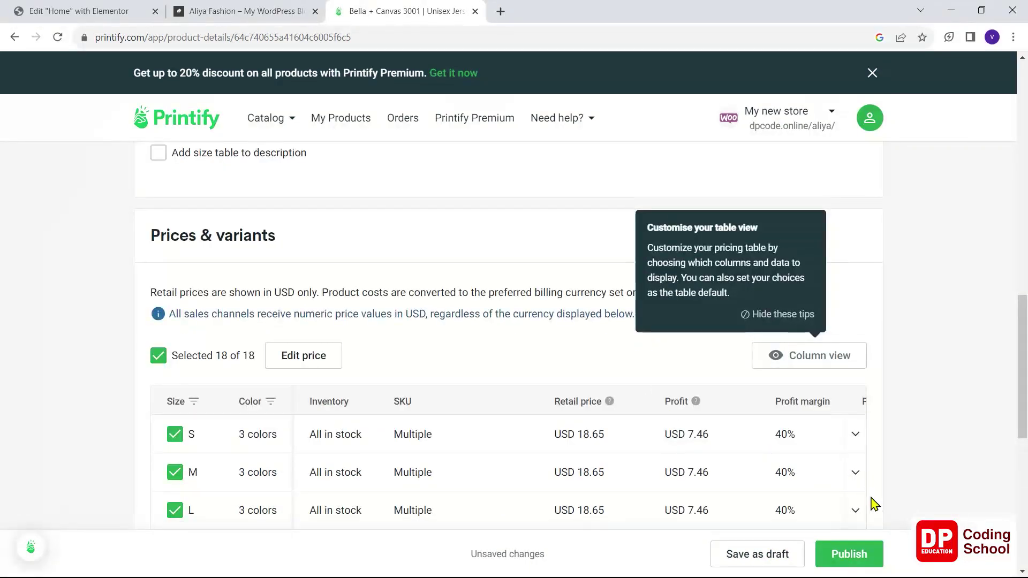
click(850, 556)
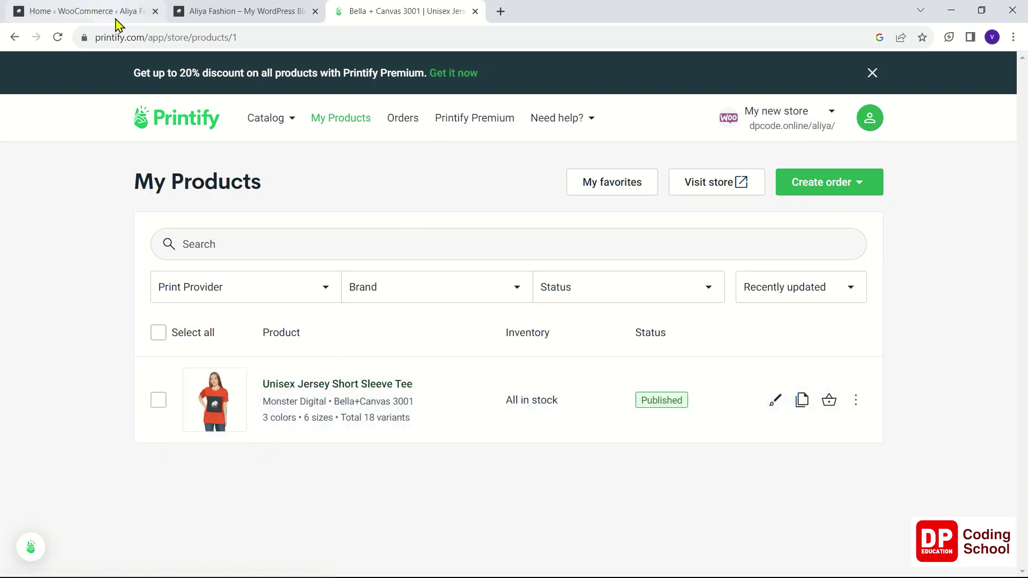
Switch to the WordPress admin, list all WooCommerce products and view the Unisex Jersey Short Sleeve Tee's store page.
click(187, 12)
click(105, 12)
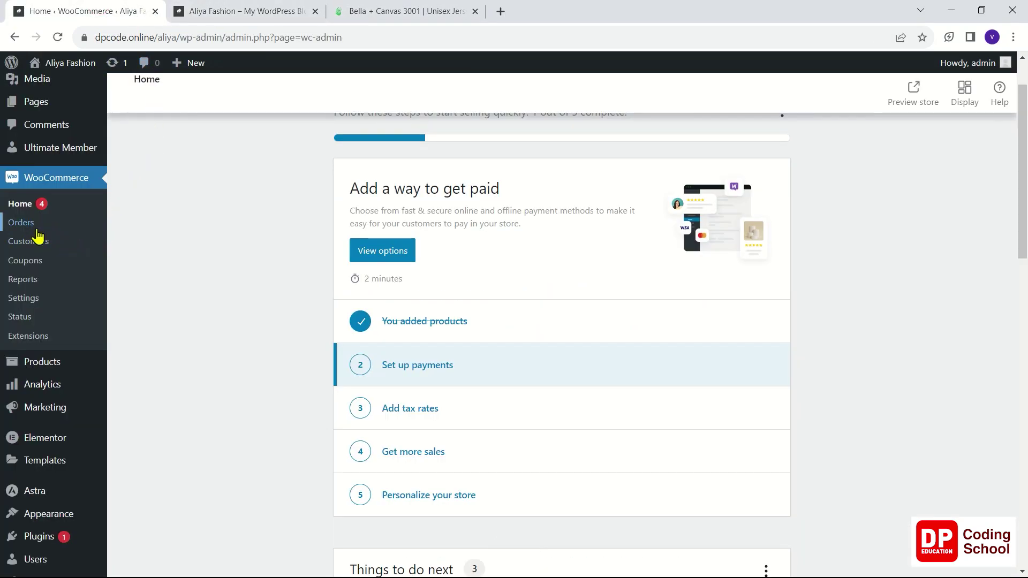
click(50, 366)
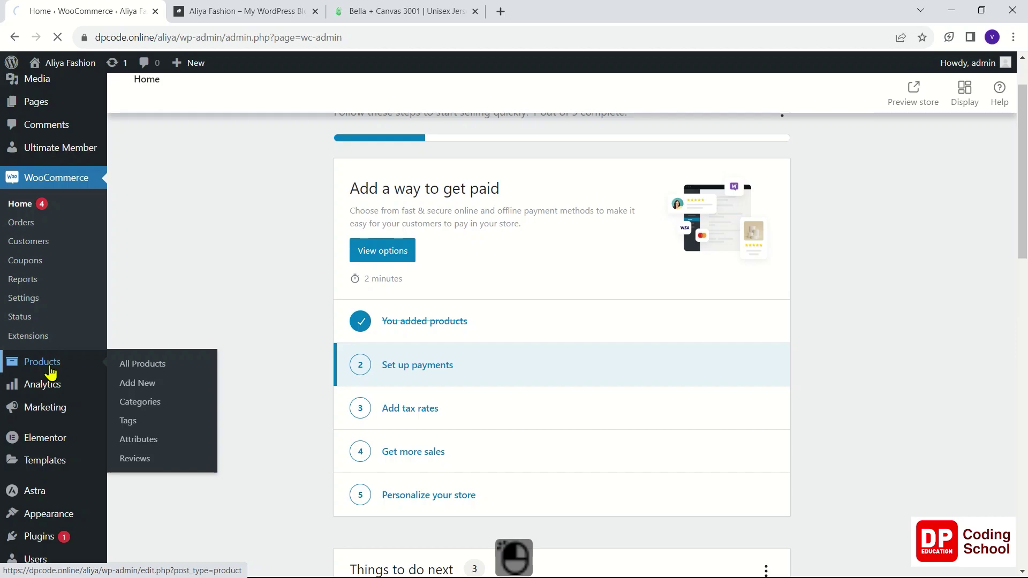
click(132, 369)
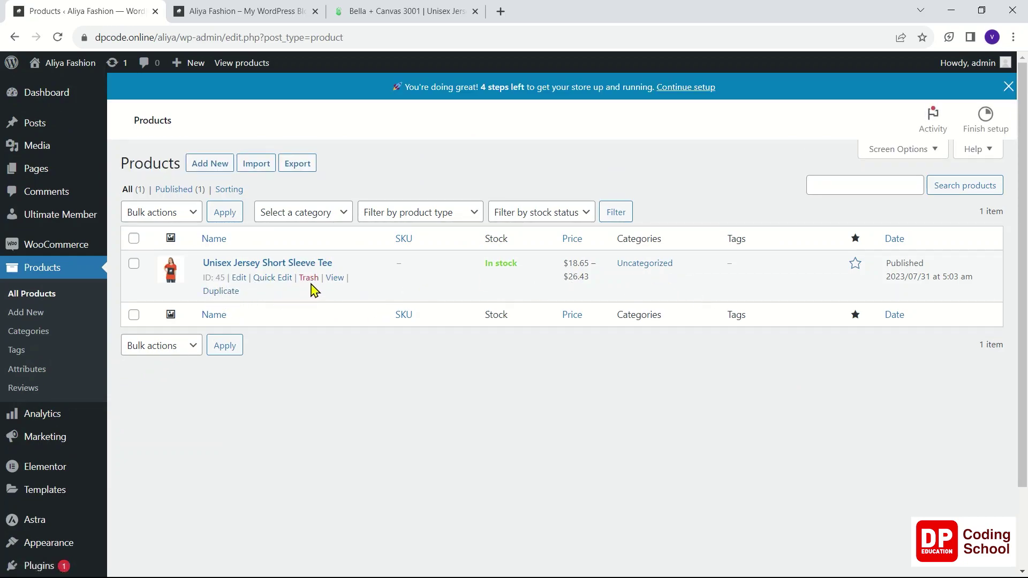
click(335, 278)
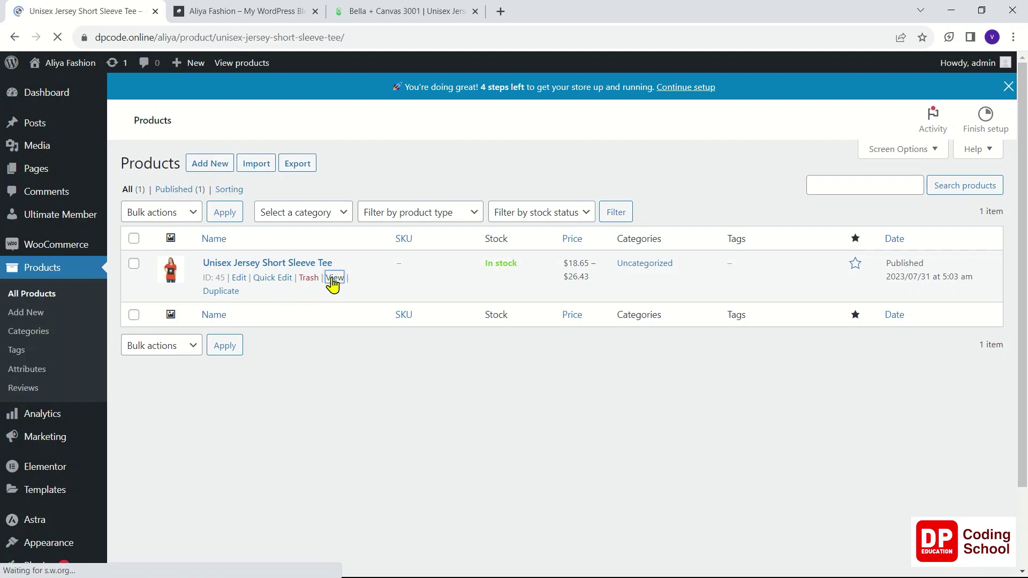
scroll(349, 303, down, 6)
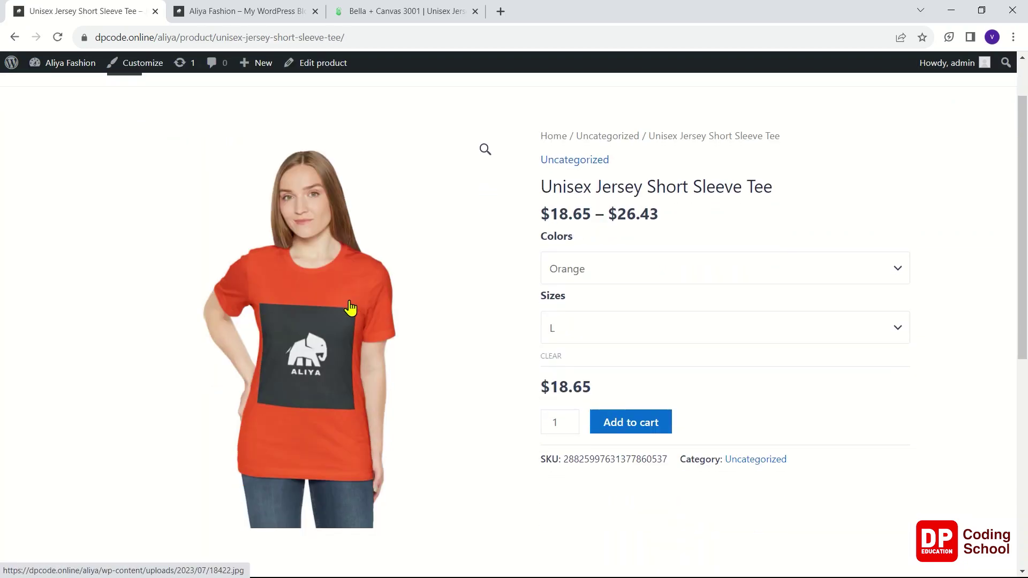
Preview the tee in White on its store page, and settle on the Heather Kelly color.
scroll(349, 303, up, 4)
click(561, 202)
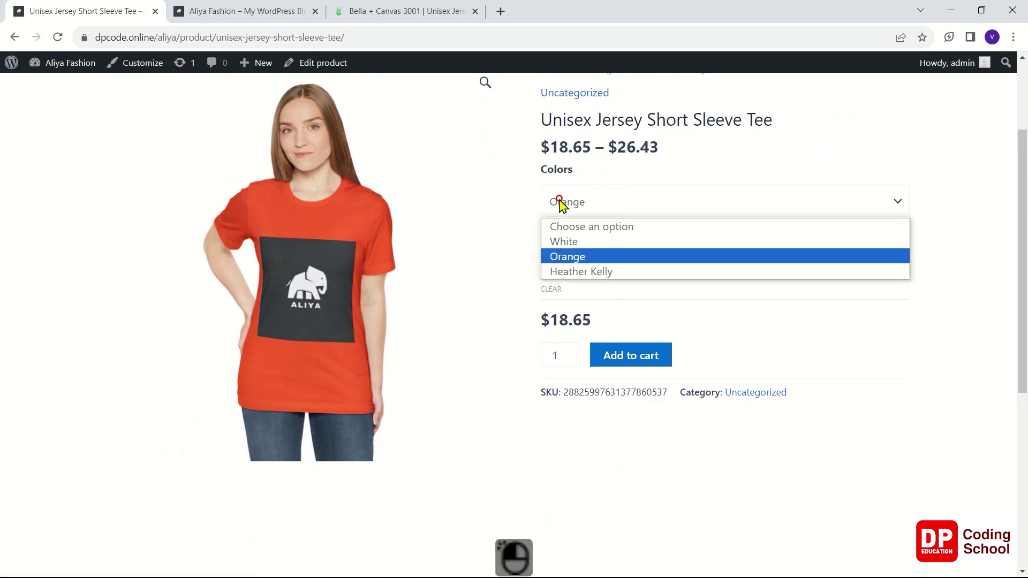
click(560, 204)
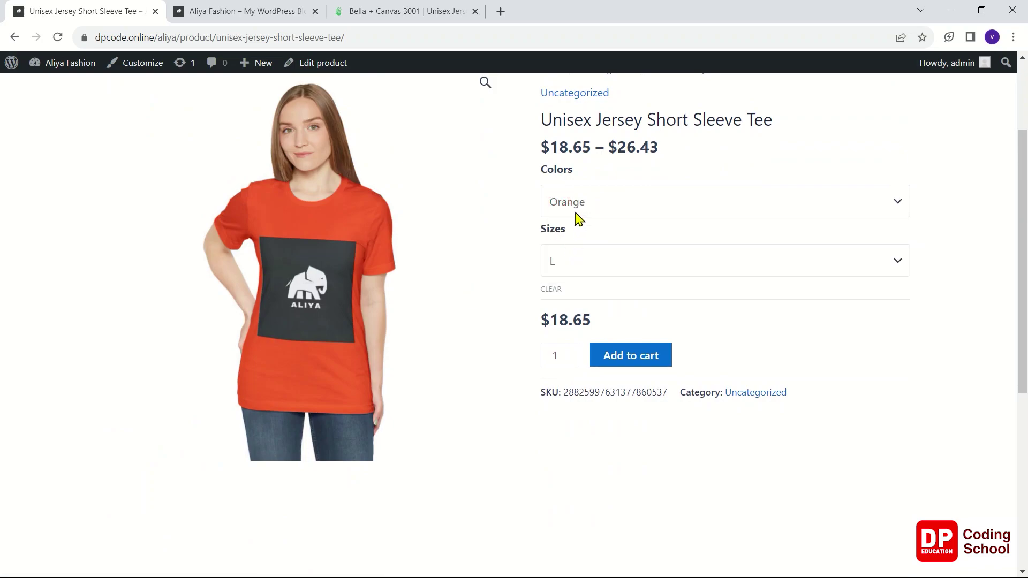
click(573, 204)
click(580, 239)
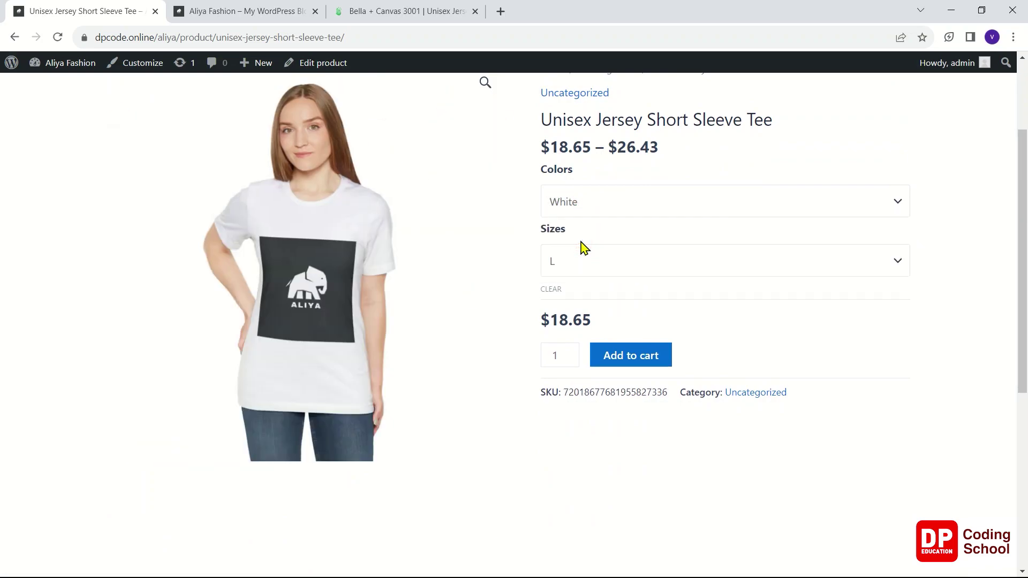
click(578, 210)
click(584, 272)
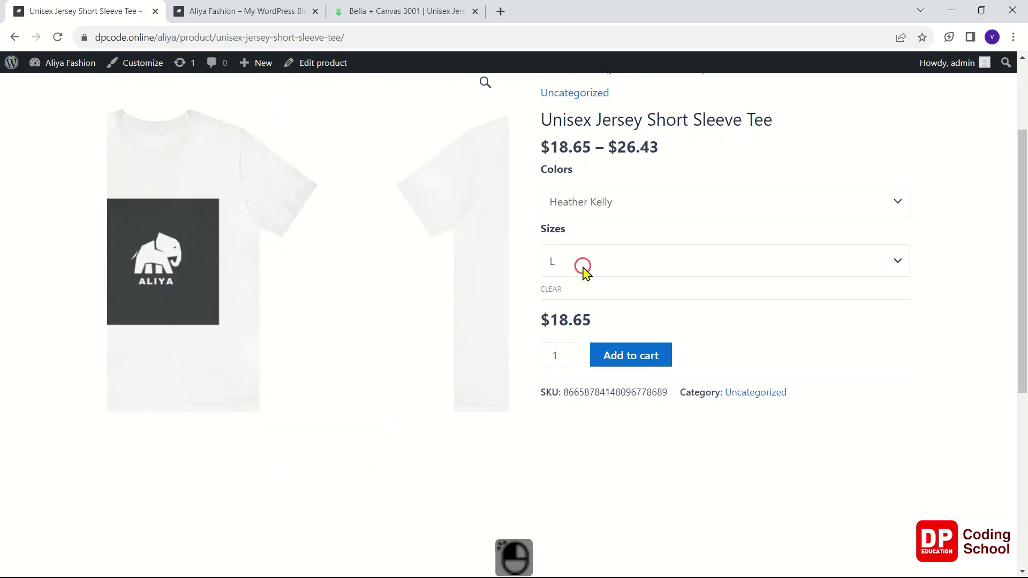
Try sizes S and M for the tee before choosing XL, and return from the checkout to the store's home page.
click(583, 264)
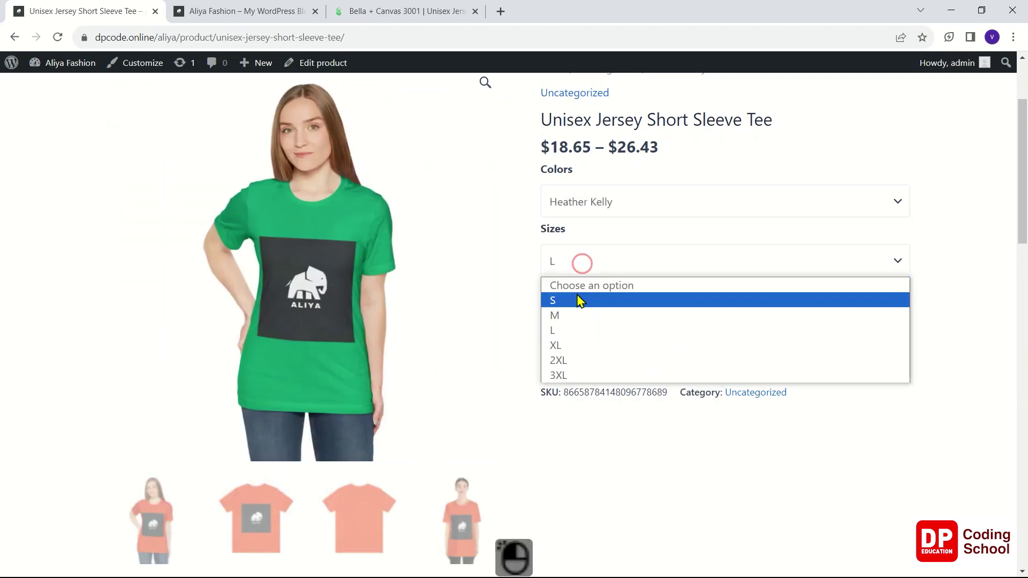
click(579, 301)
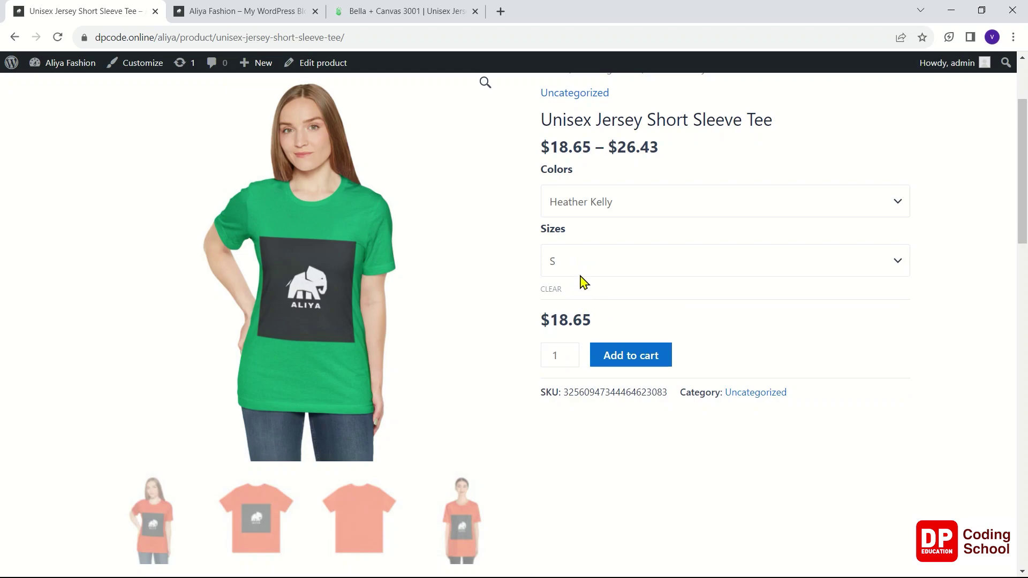
click(584, 266)
click(577, 313)
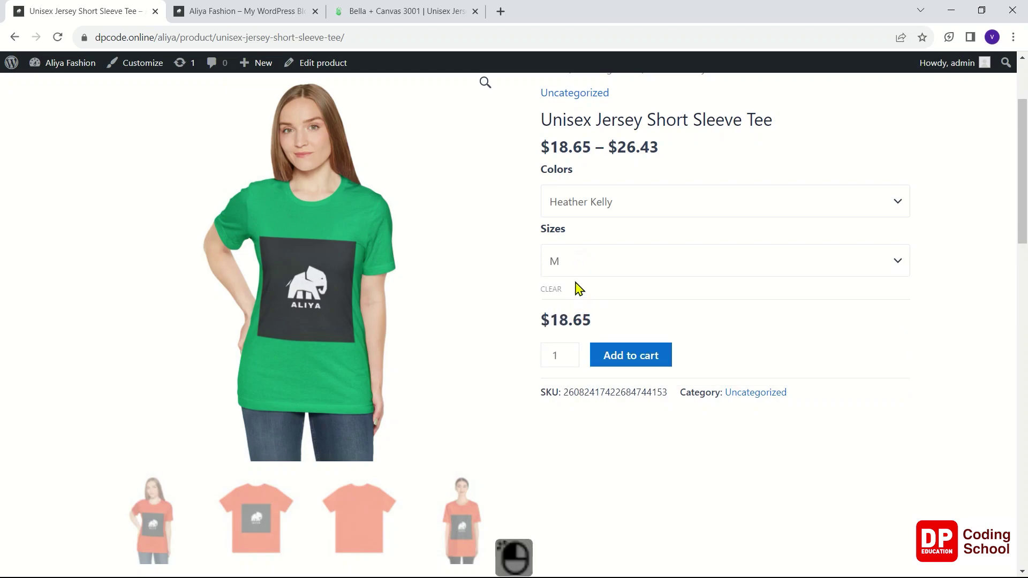
click(578, 266)
click(573, 343)
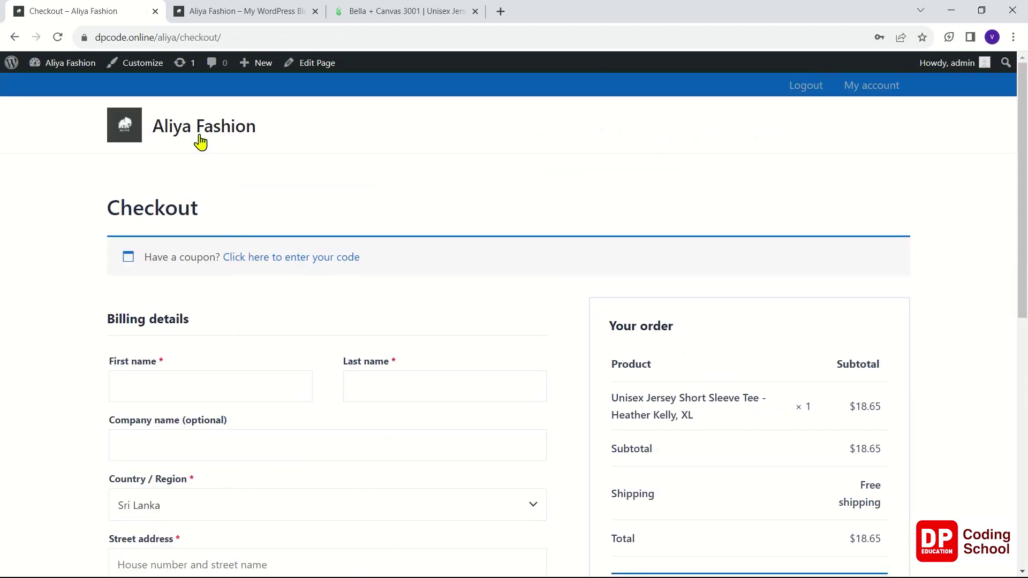
click(200, 140)
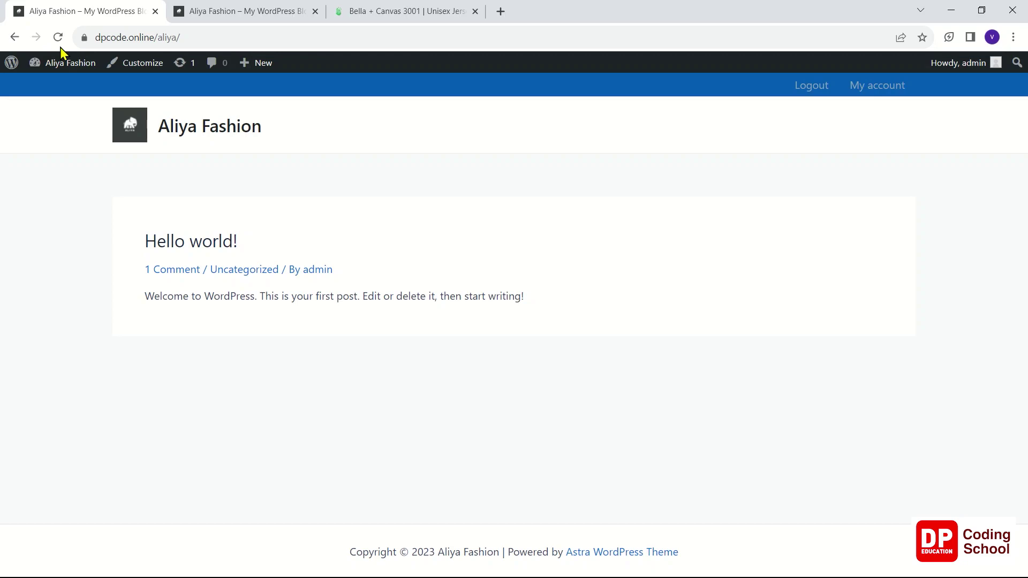
Switch to Printify and browse the men's T-shirts in the product catalog.
click(359, 11)
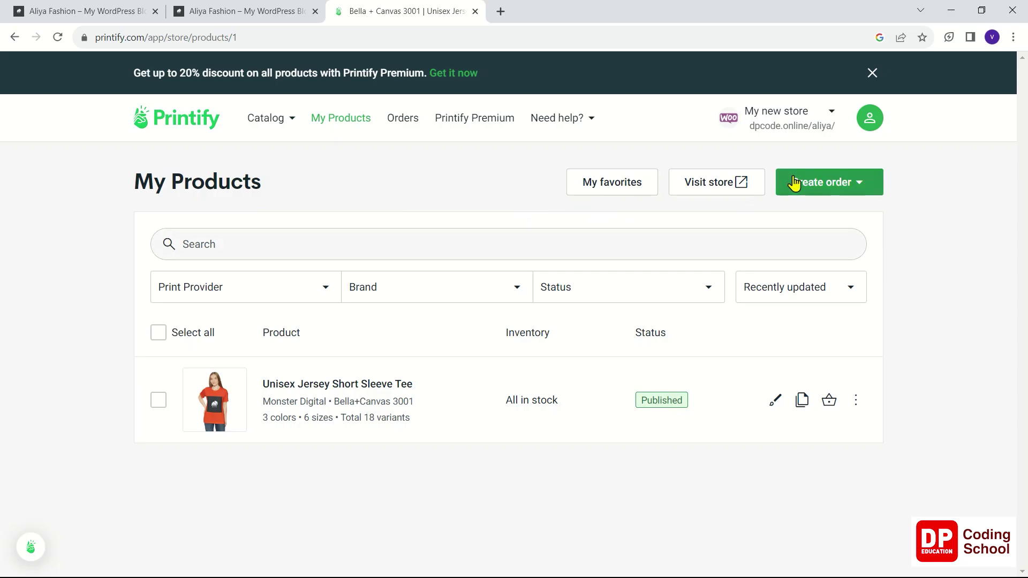
click(266, 117)
click(287, 189)
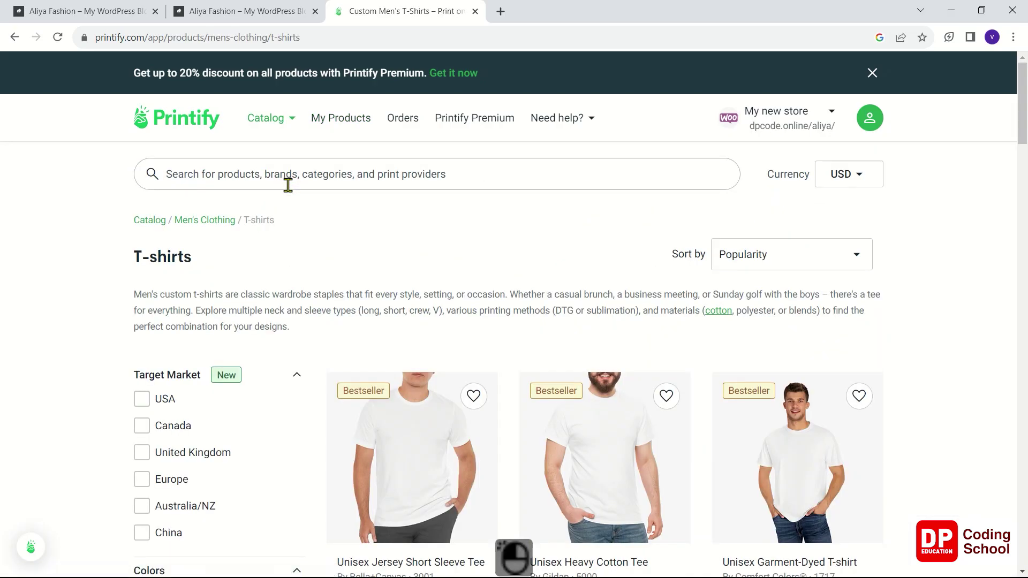
scroll(570, 258, down, 4)
scroll(575, 258, down, 6)
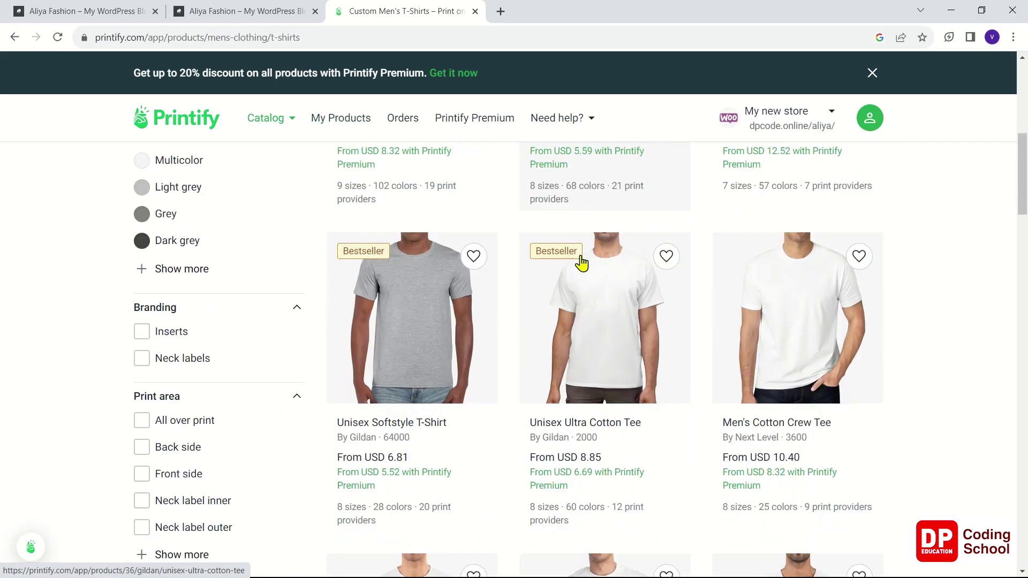
scroll(584, 263, up, 1)
scroll(584, 263, up, 5)
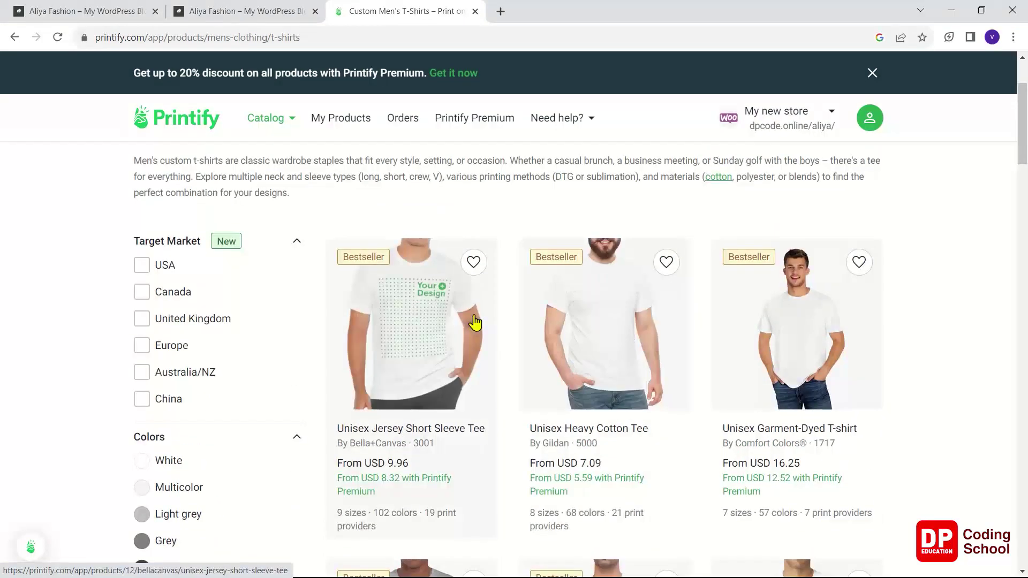
Start designing a new Unisex Jersey Short Sleeve Tee by Bella+Canvas with Monster Digital as print provider.
click(438, 319)
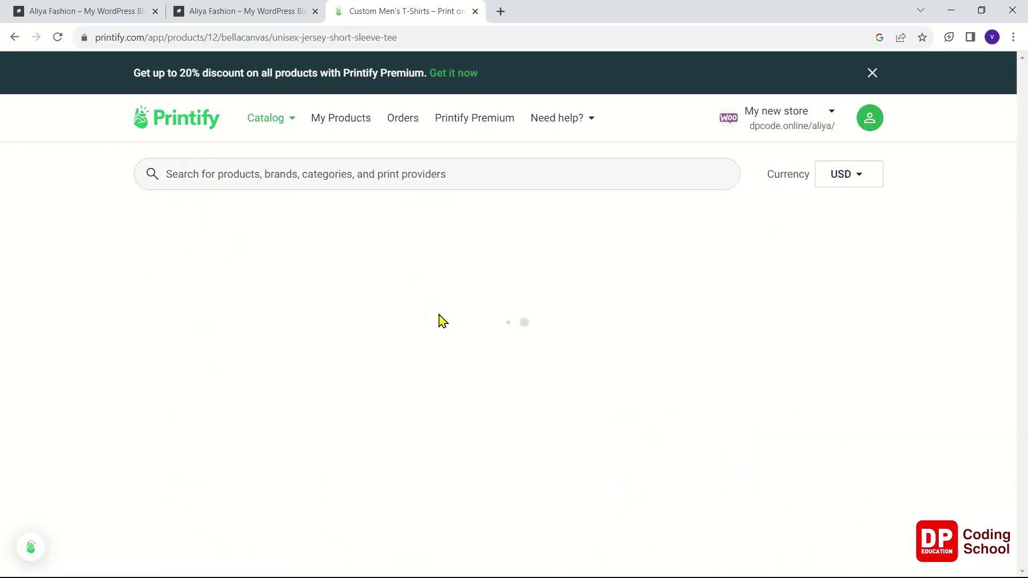
scroll(447, 320, down, 5)
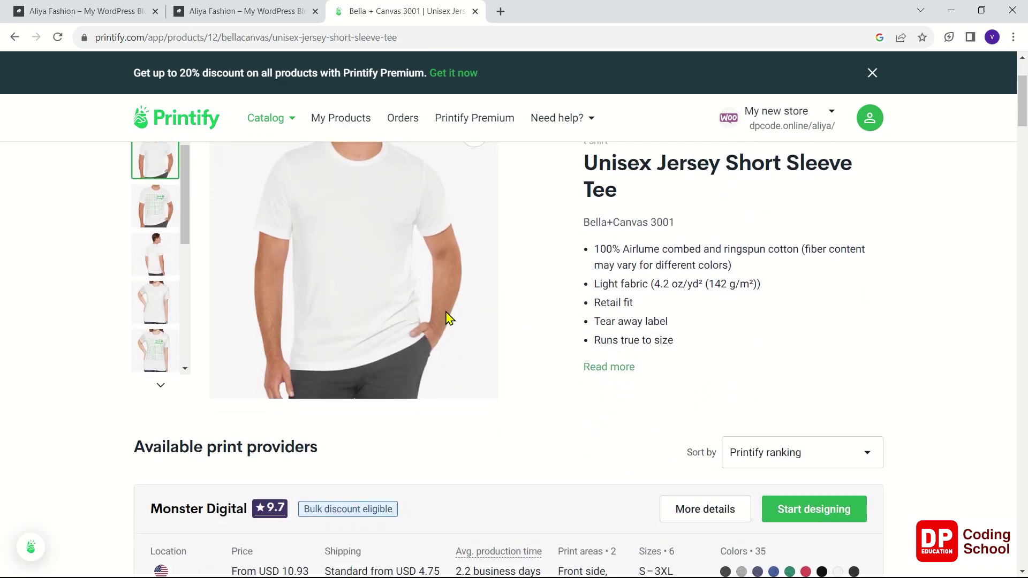
click(825, 386)
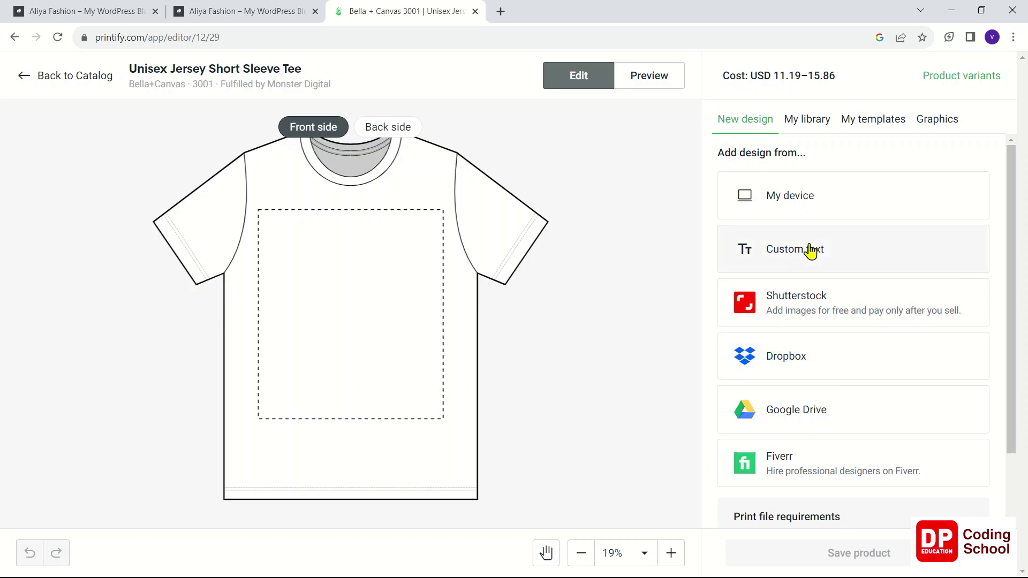
Examine the ready-made graphics for the shirt, from text elements and thank-you notes to plants, abstract shapes and starter designs.
click(928, 129)
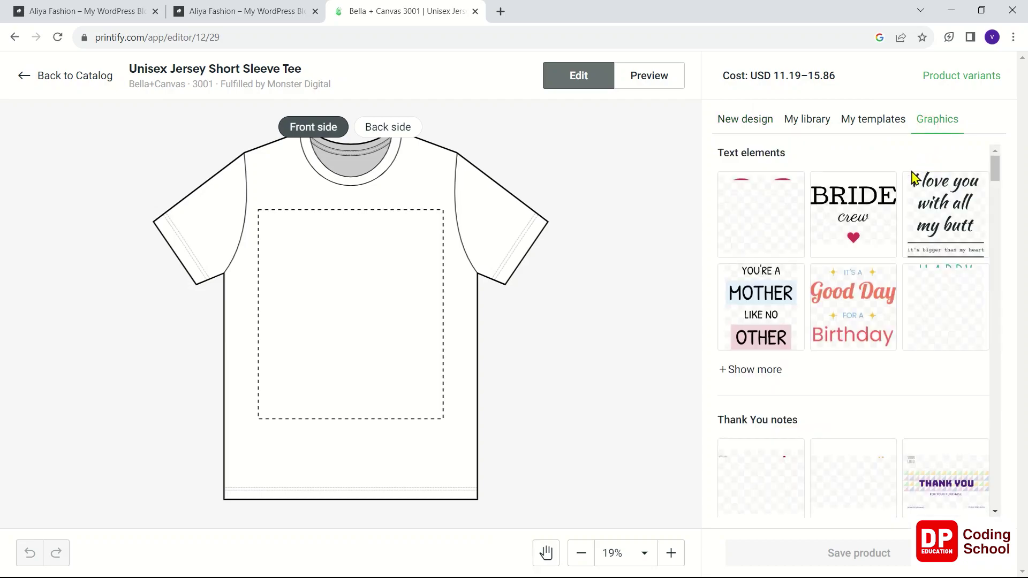
scroll(900, 300, down, 7)
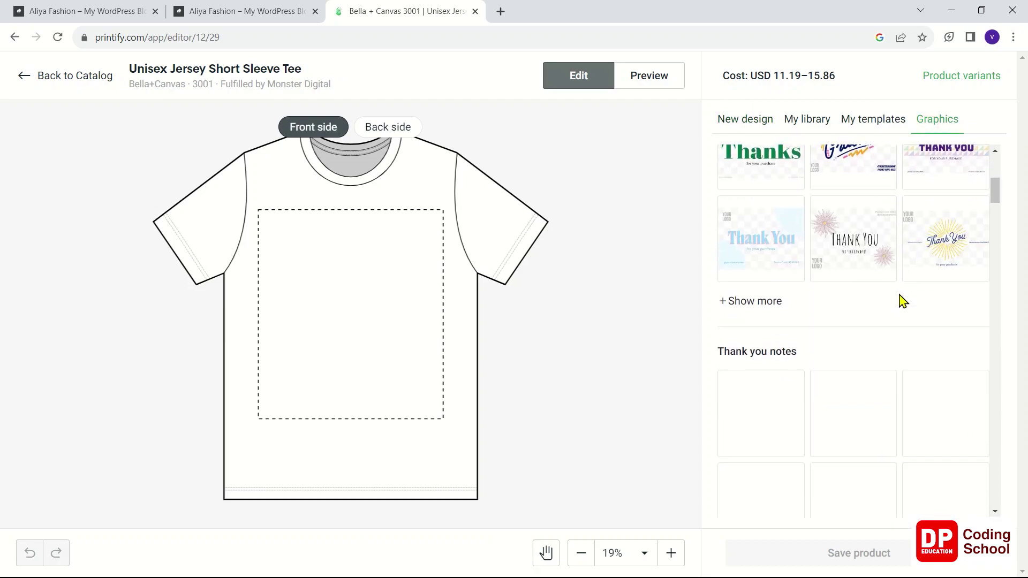
scroll(900, 300, up, 4)
scroll(900, 300, down, 6)
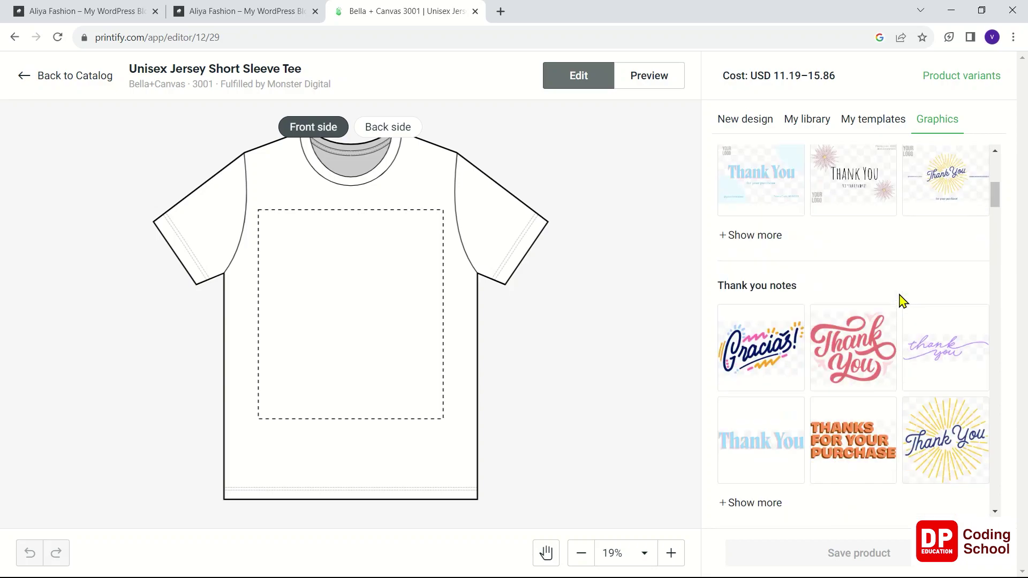
scroll(900, 300, down, 5)
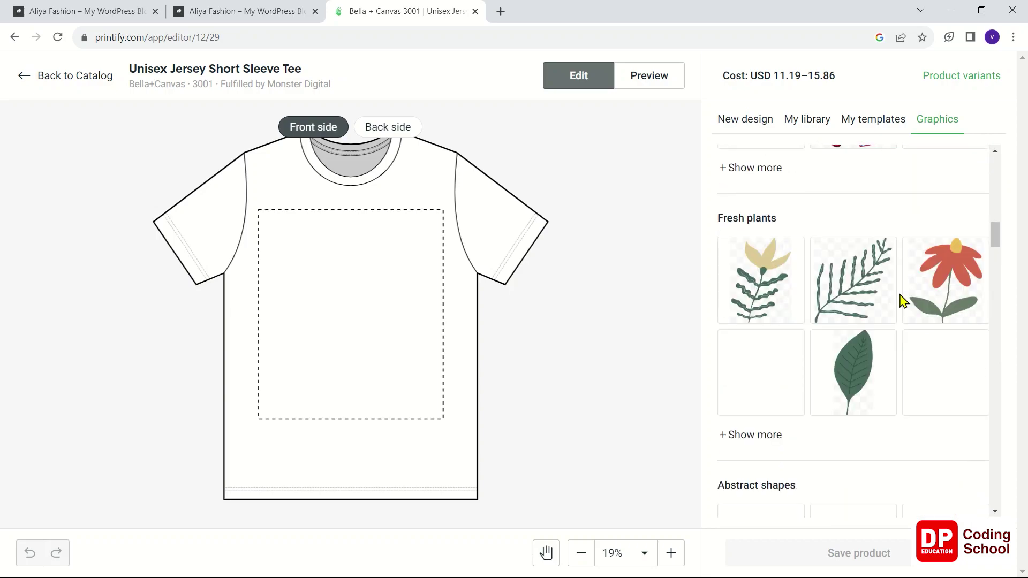
scroll(901, 301, down, 5)
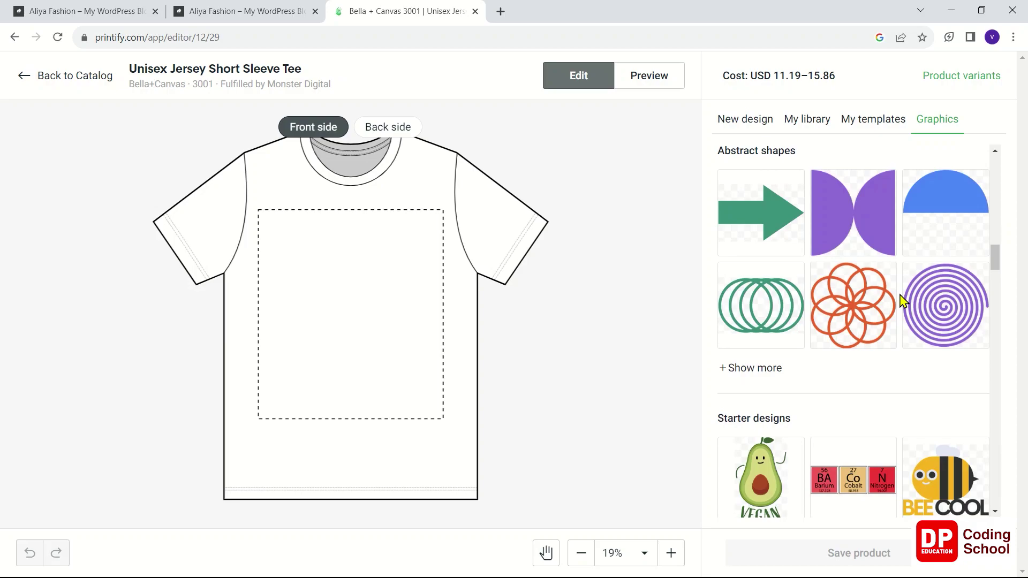
scroll(901, 302, down, 5)
scroll(901, 301, up, 5)
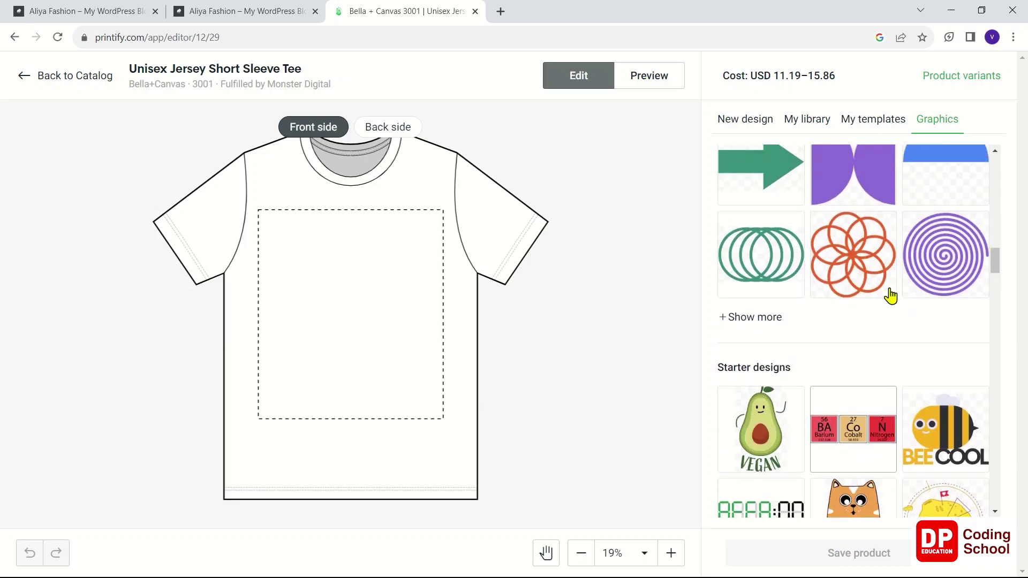
scroll(891, 295, up, 10)
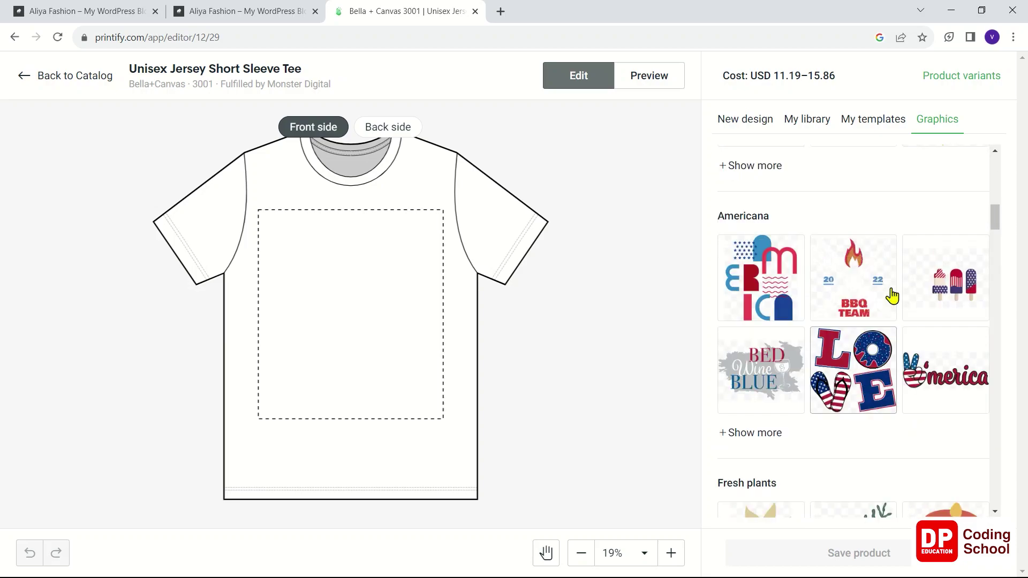
scroll(894, 297, up, 5)
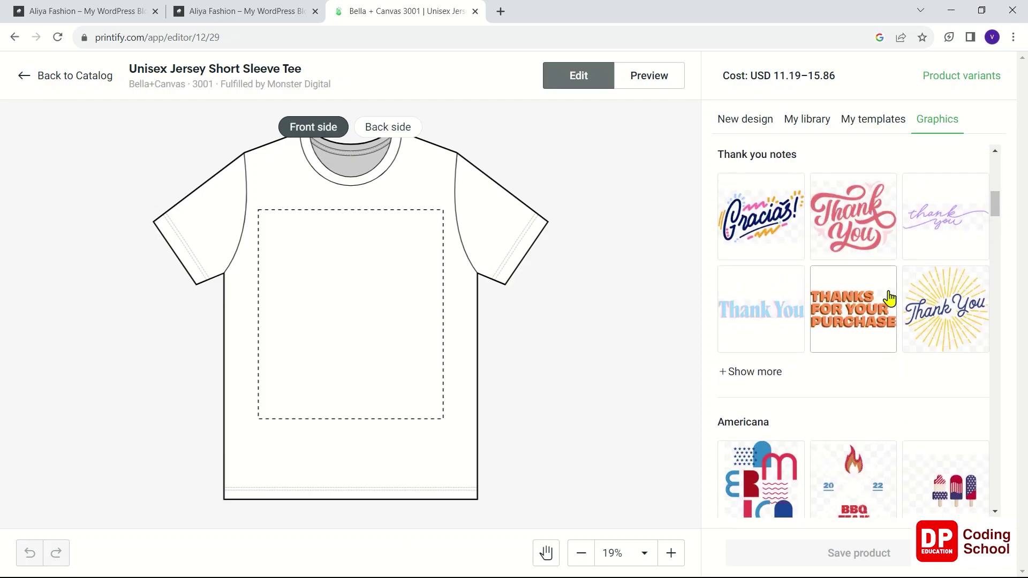
scroll(890, 299, up, 5)
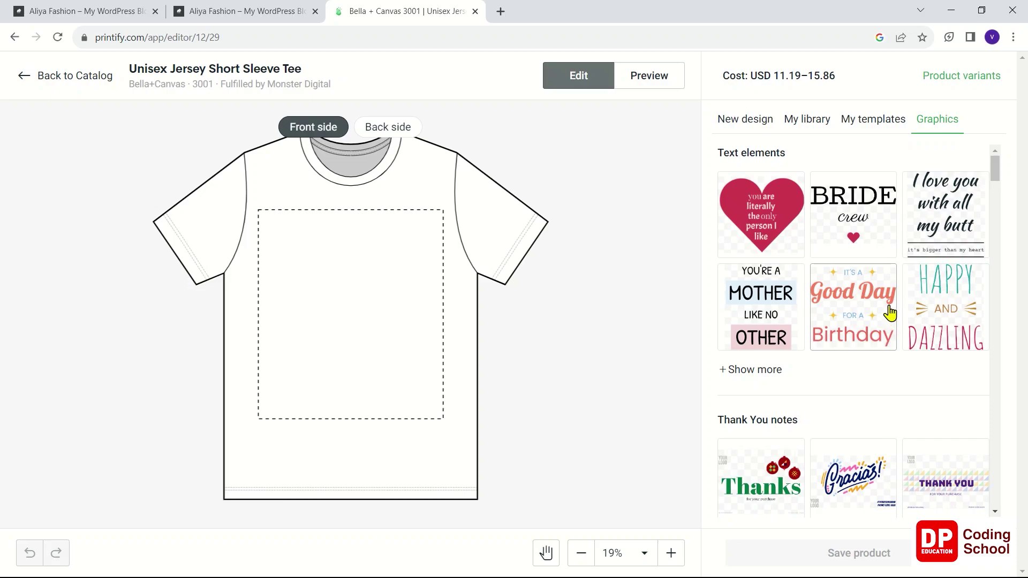
Look through the ready-made graphics once more, from text elements and thank-you notes to Americana and fresh plants.
scroll(889, 311, down, 3)
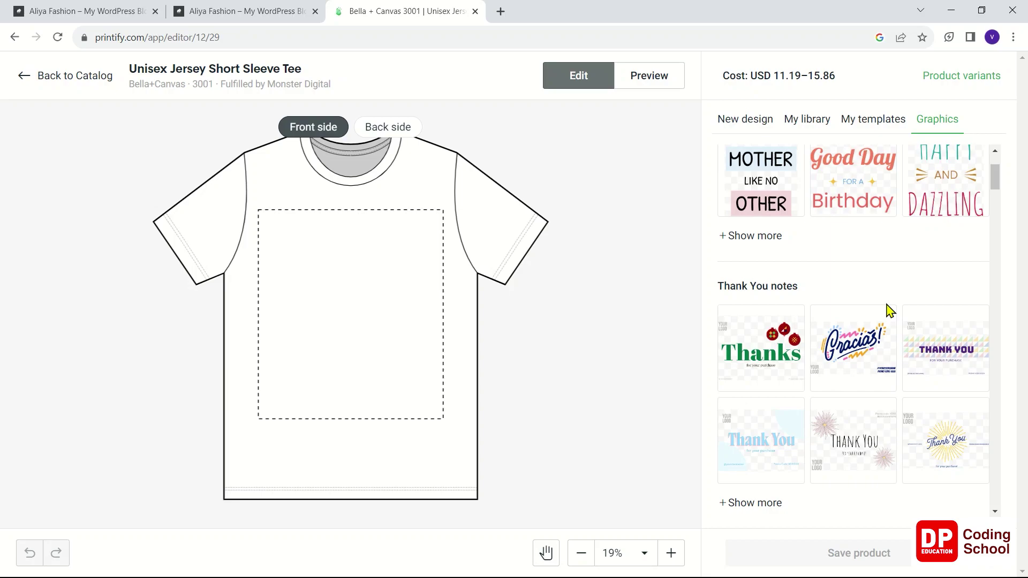
scroll(887, 311, down, 10)
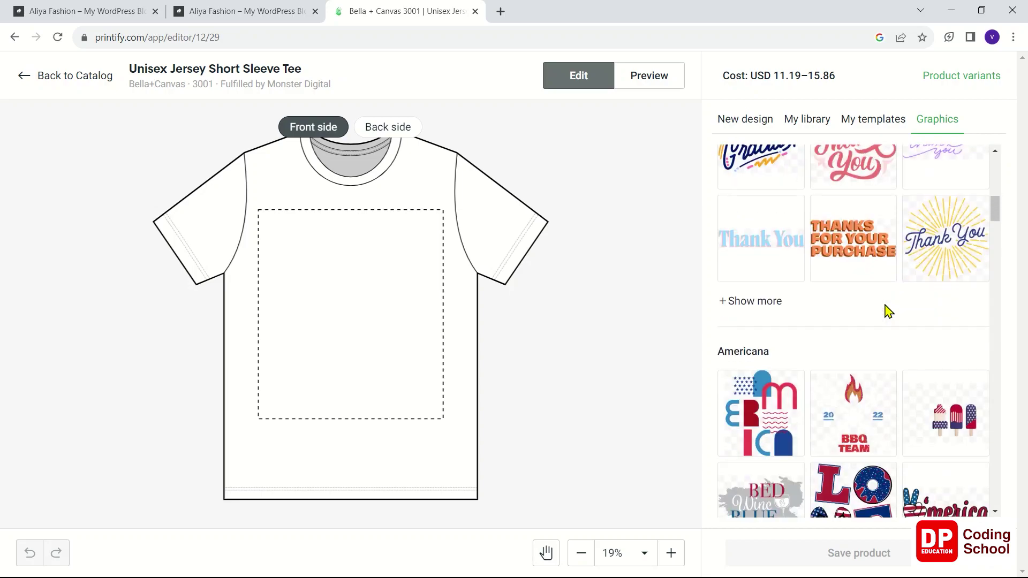
scroll(887, 311, down, 9)
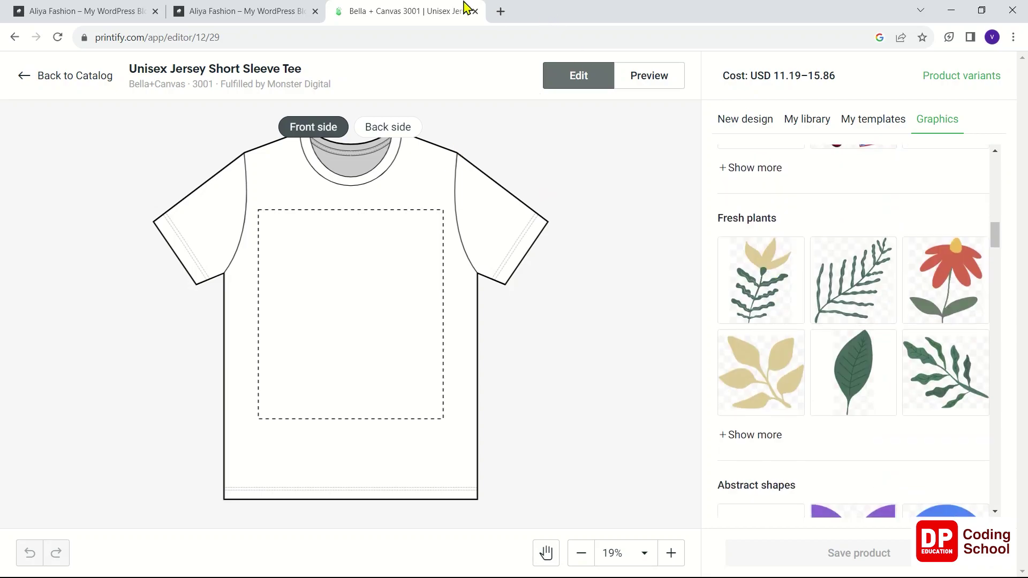
Open pixabay.com in a new browser tab to find an elephant image for the shirt.
click(499, 12)
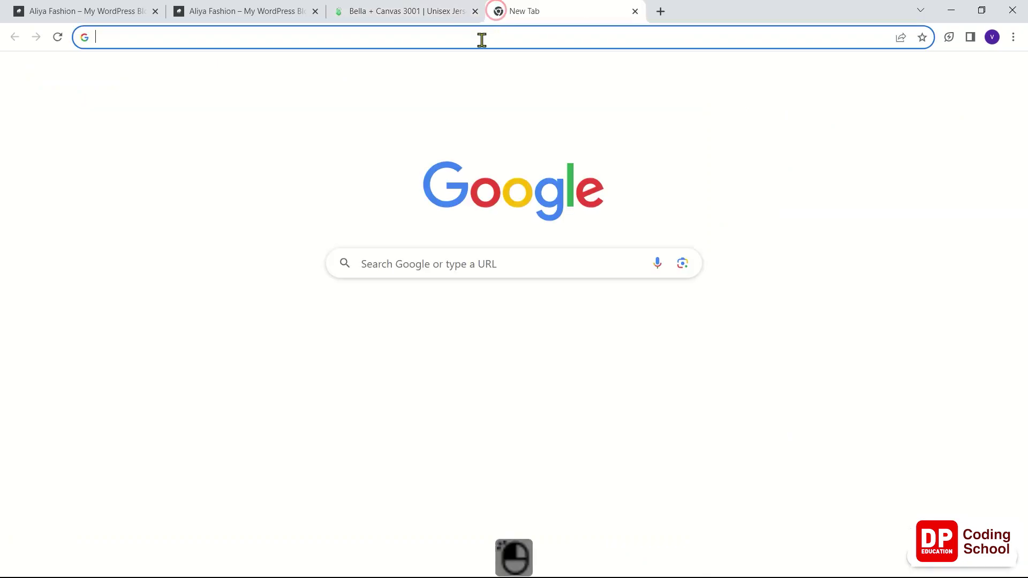
text(p)
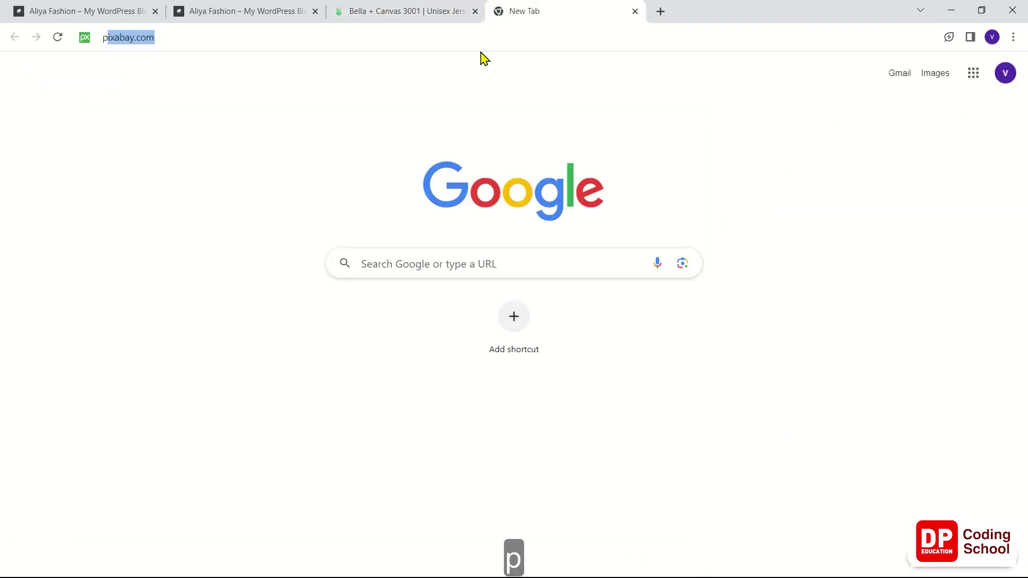
key(Return)
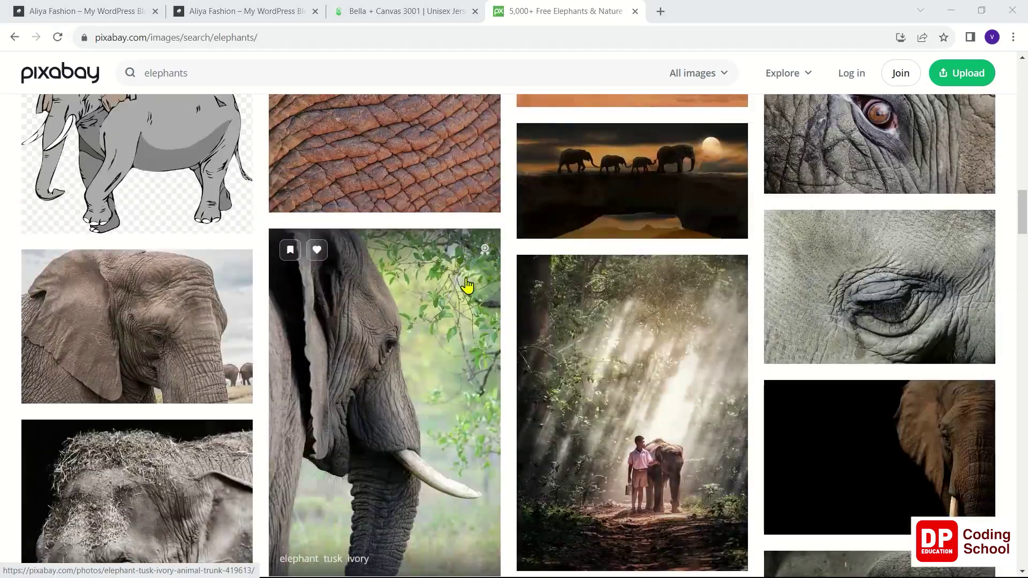
Browse the elephants search results and open the blue-grey cartoon baby elephant vector.
scroll(464, 295, up, 4)
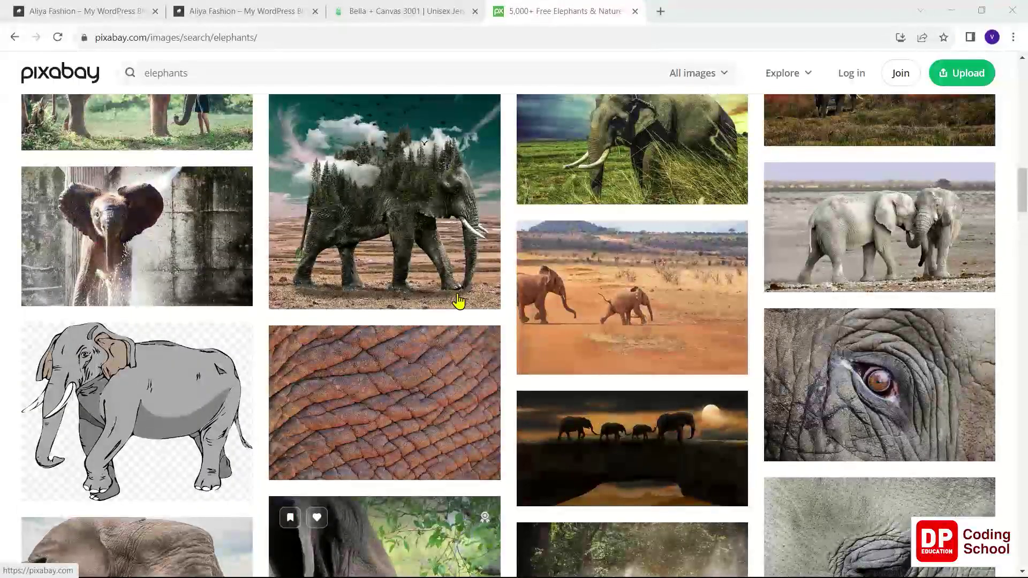
scroll(459, 301, up, 7)
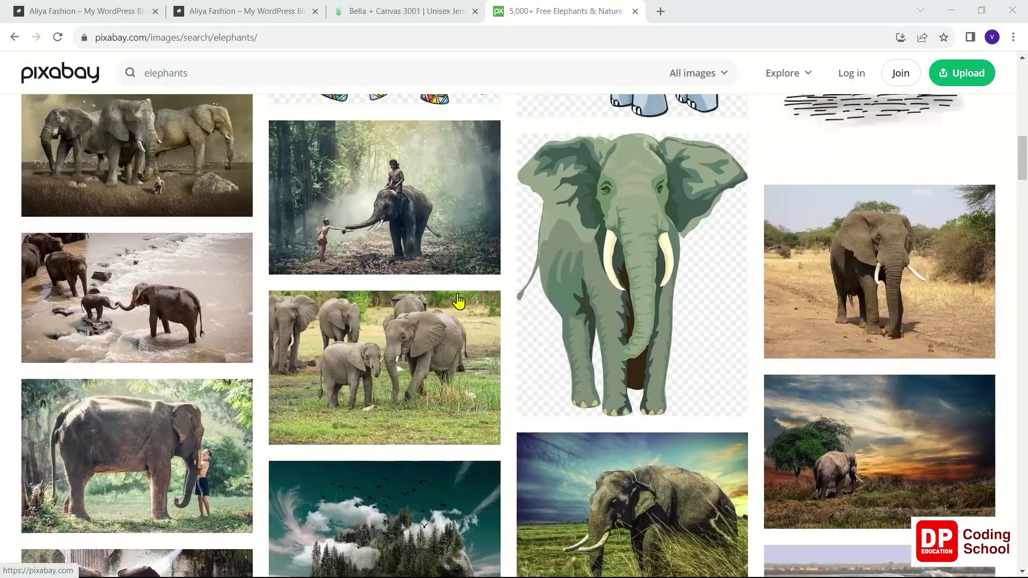
scroll(459, 301, up, 4)
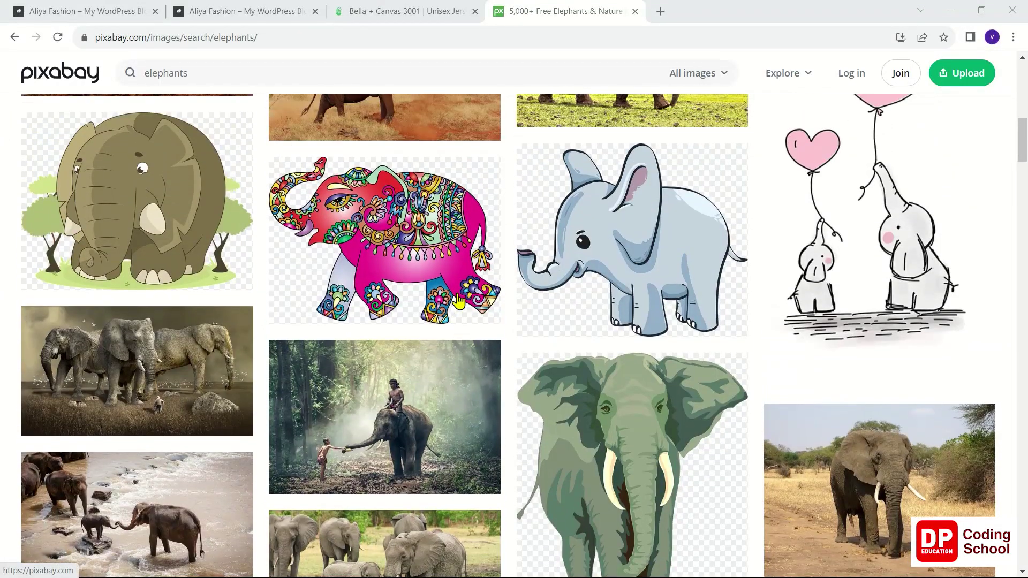
scroll(459, 301, up, 3)
mouse_move(852, 323)
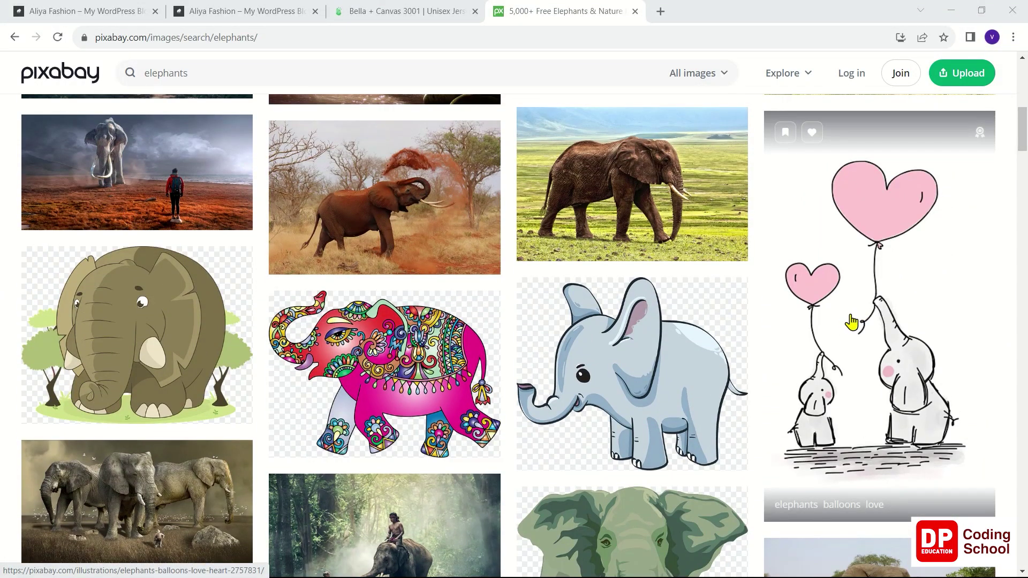
mouse_move(675, 377)
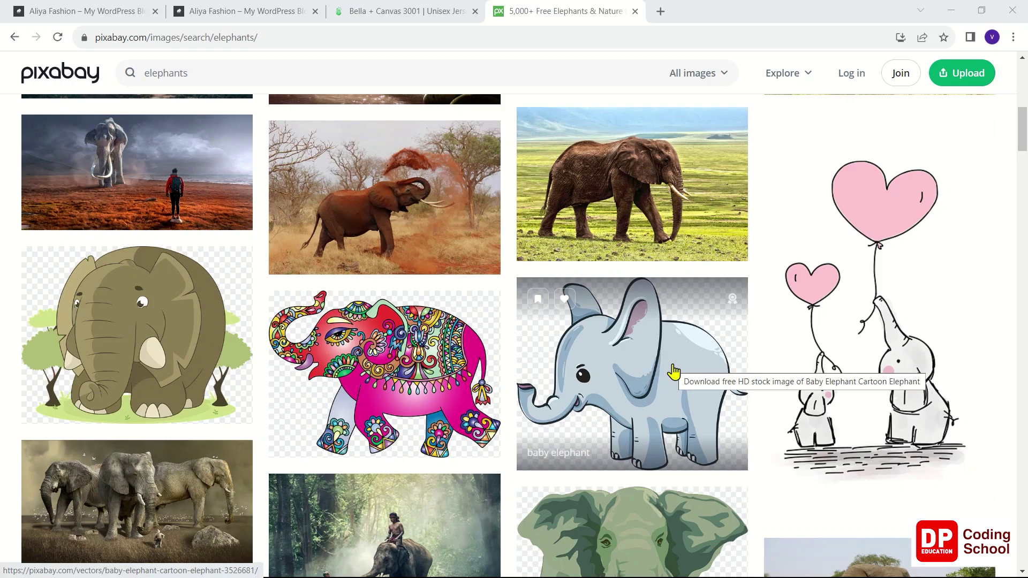
click(673, 372)
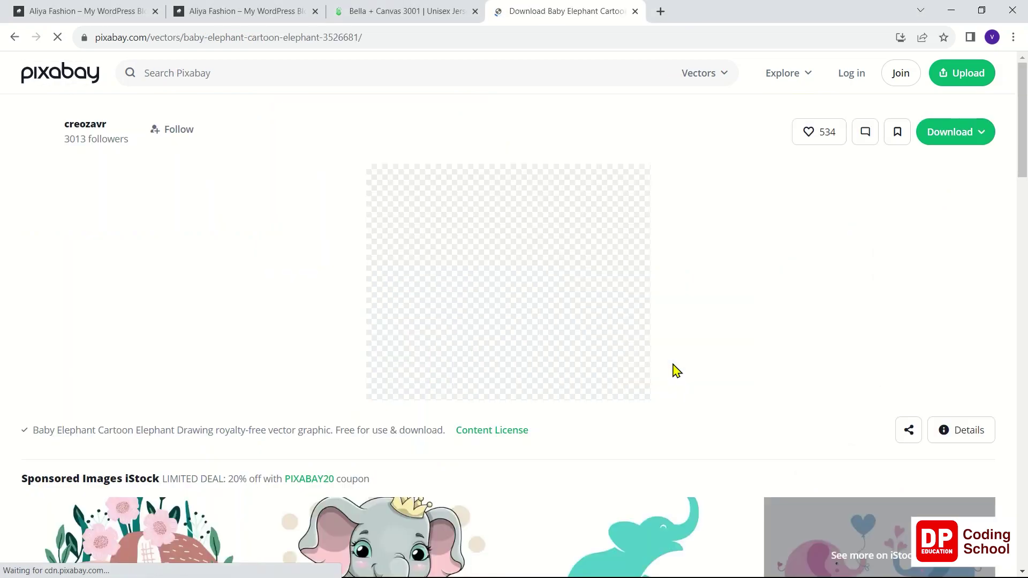
Download the cartoon baby elephant as a 1920×1600 PNG.
click(941, 137)
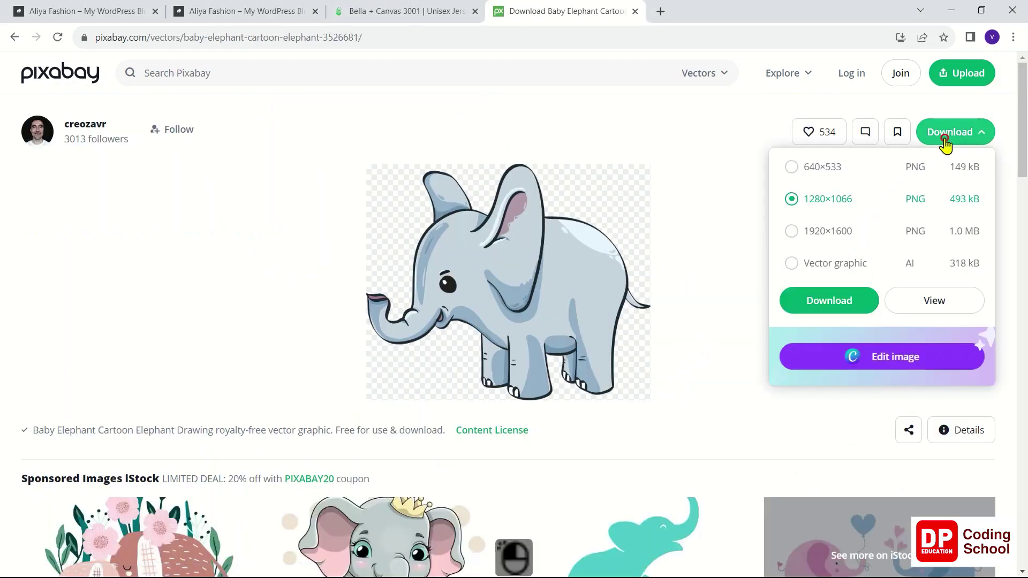
click(864, 242)
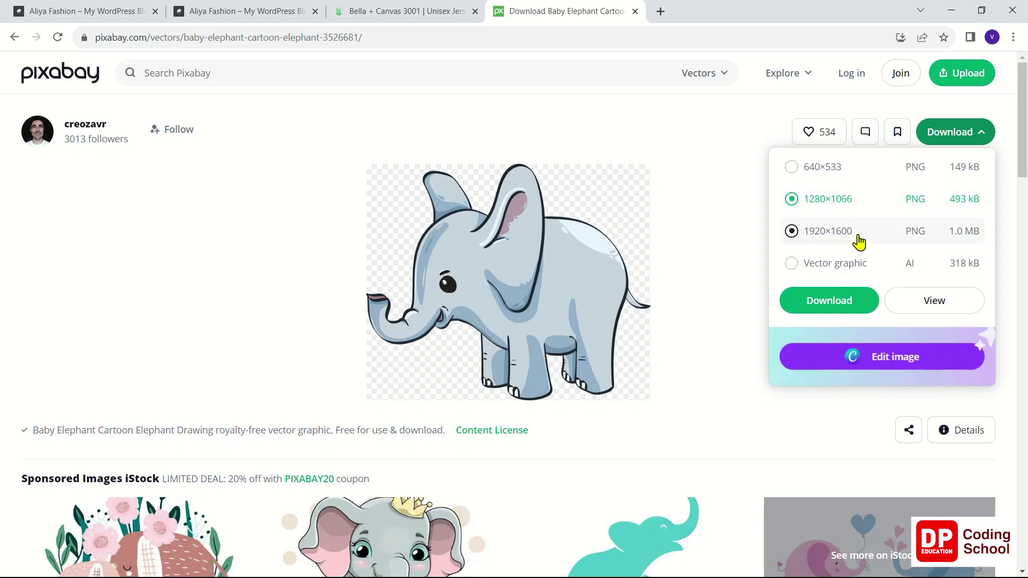
click(838, 300)
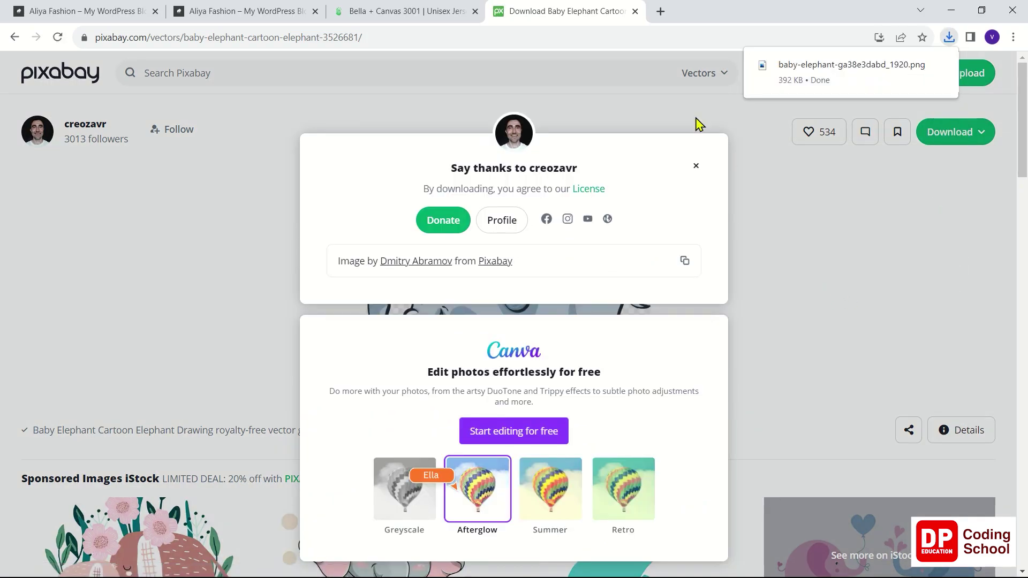
click(763, 68)
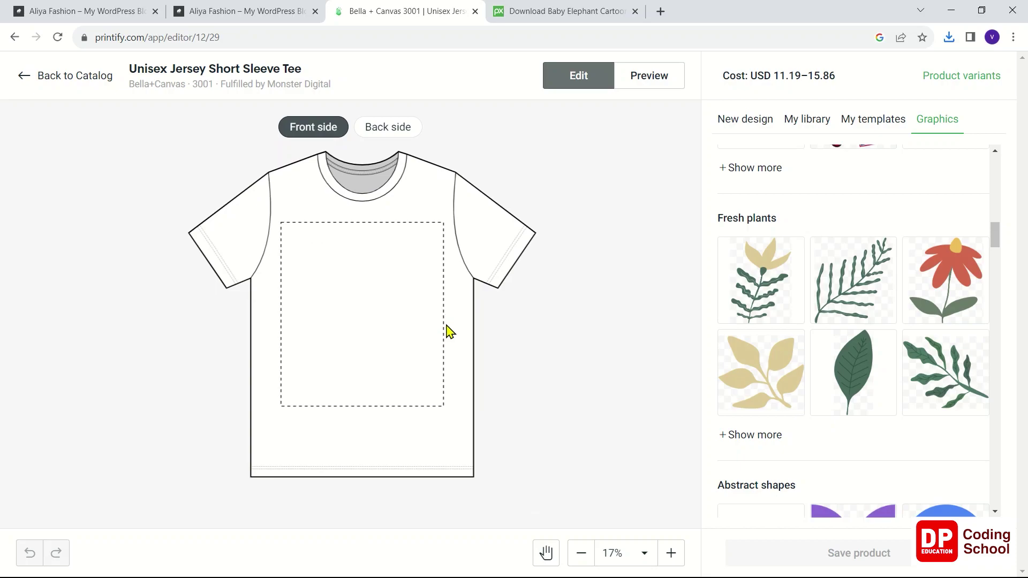
Return to the Printify shirt editor and check the images stored in the personal library.
scroll(943, 202, up, 12)
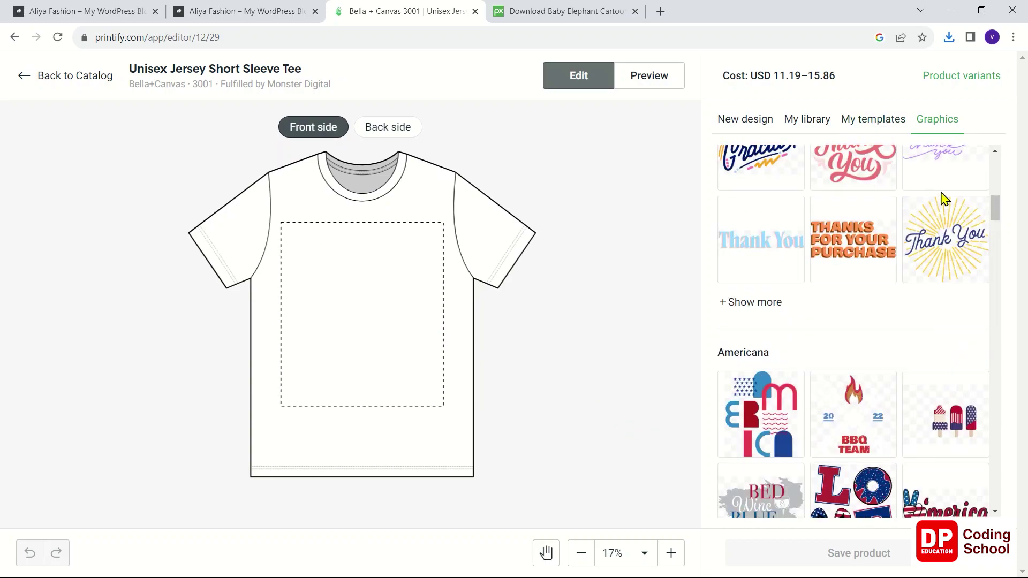
scroll(944, 199, up, 6)
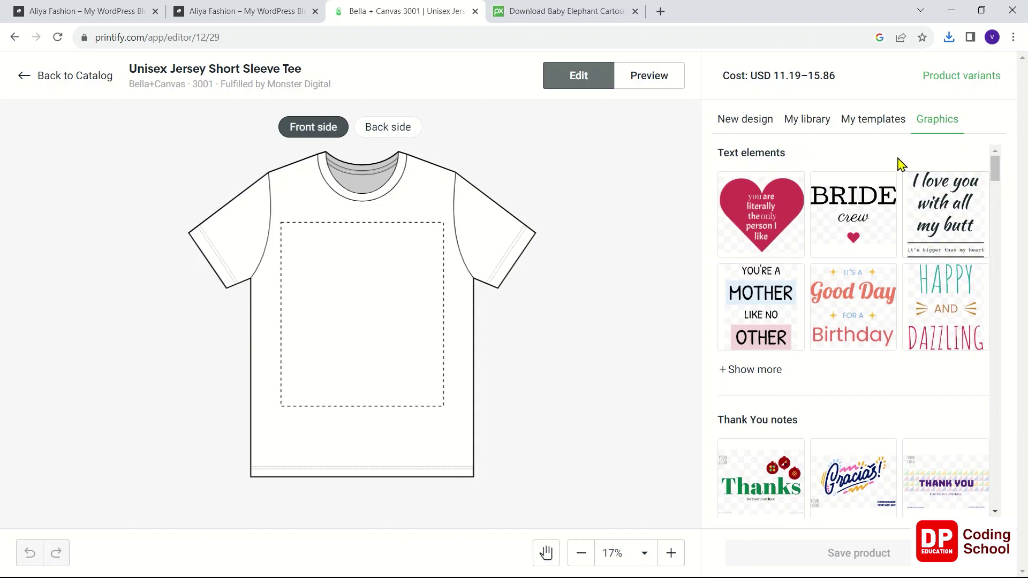
click(798, 123)
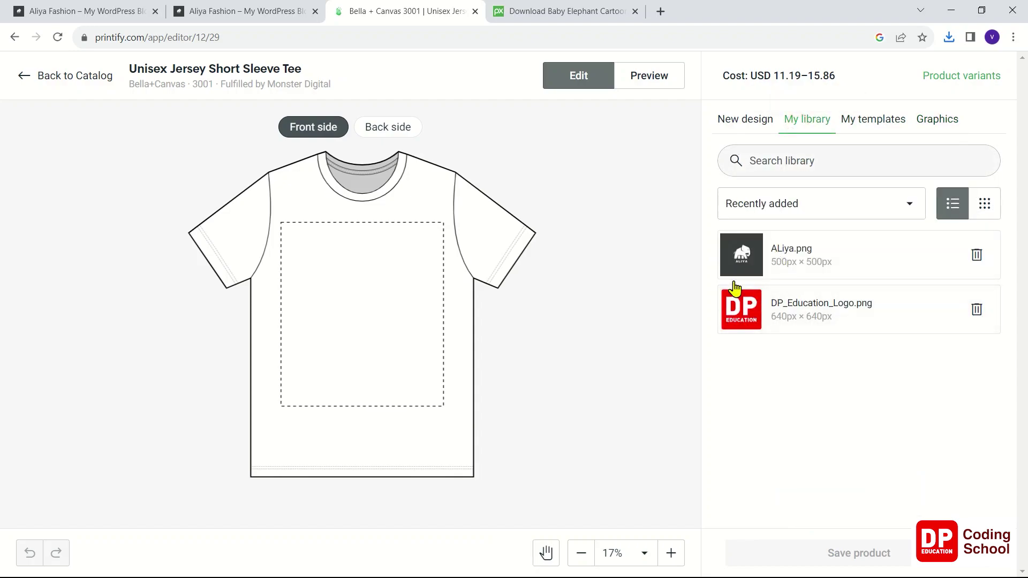
Upload baby-elephant-ga38e3dabd_1920.png from the Downloads folder as a new design and move it slightly higher on the shirt's front.
click(746, 130)
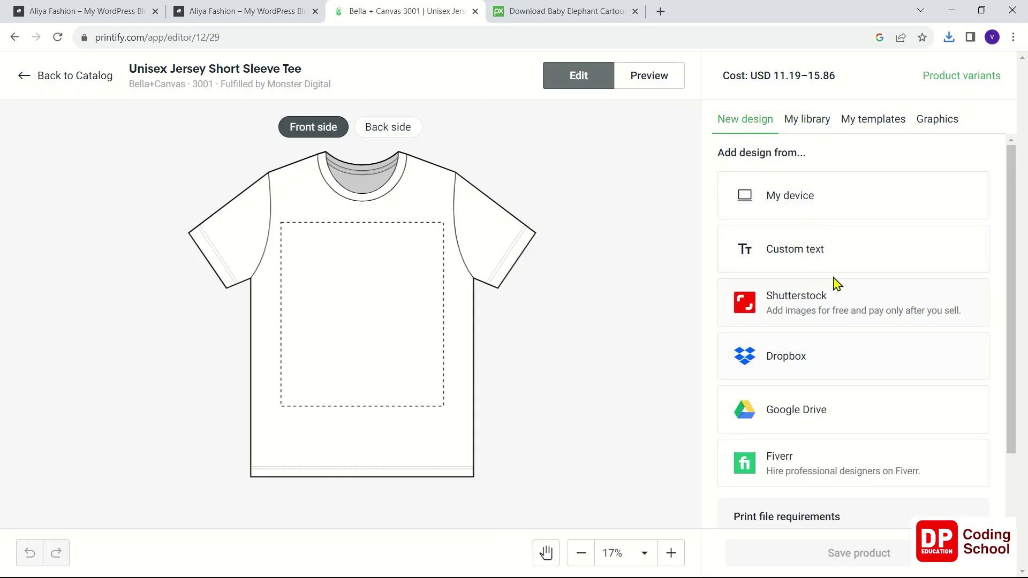
click(835, 204)
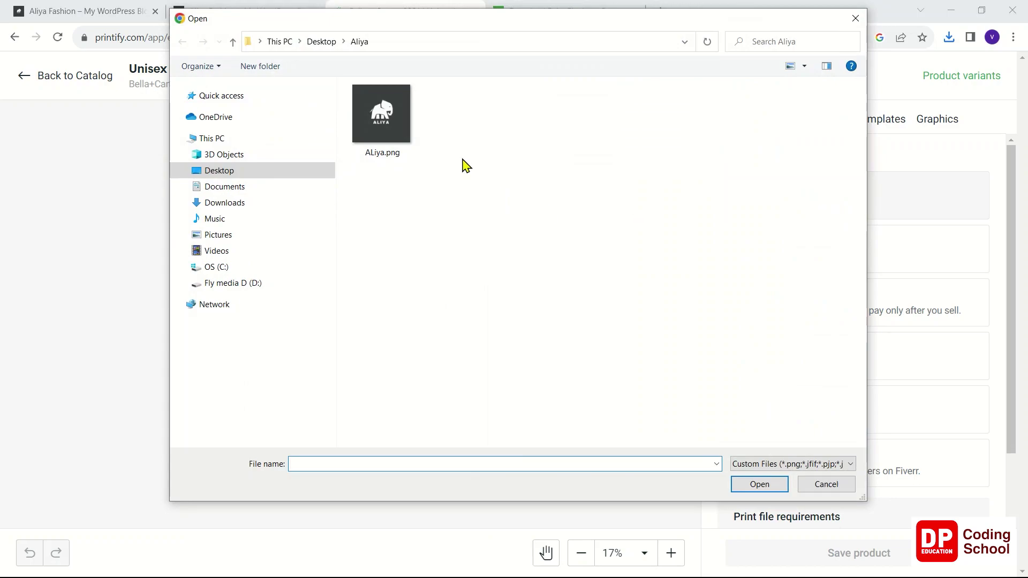
click(227, 189)
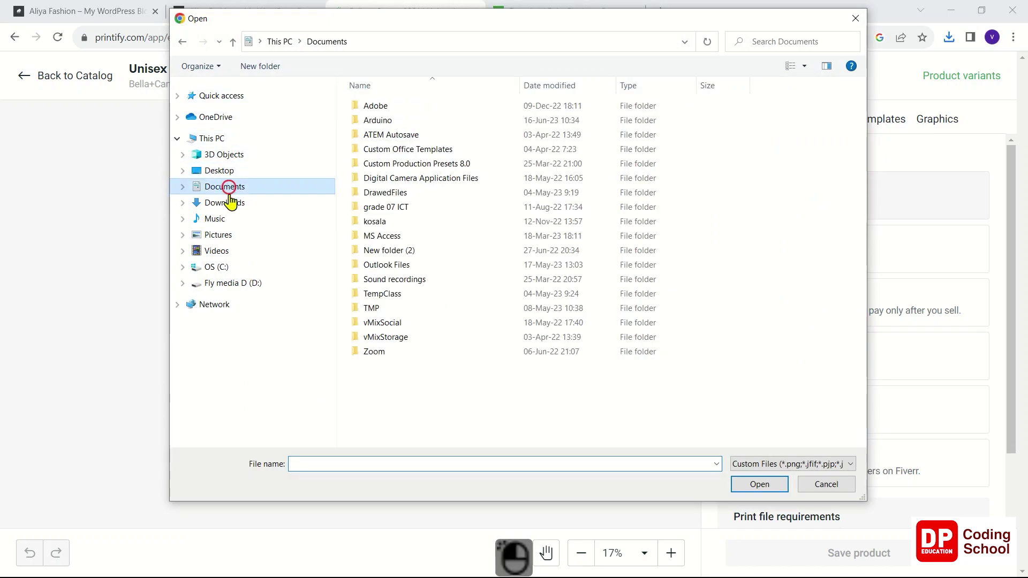
click(228, 202)
click(418, 182)
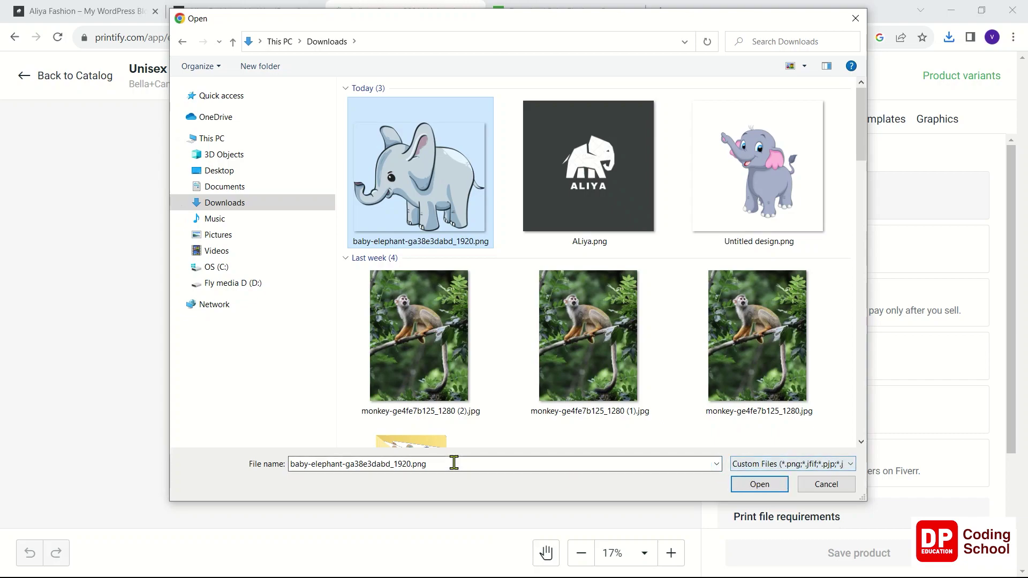
click(663, 495)
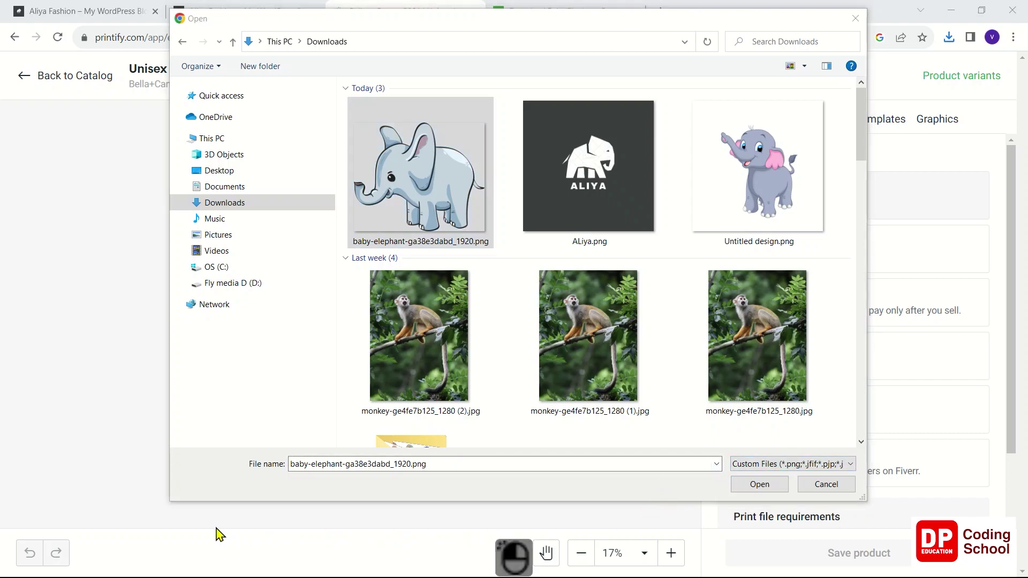
click(766, 488)
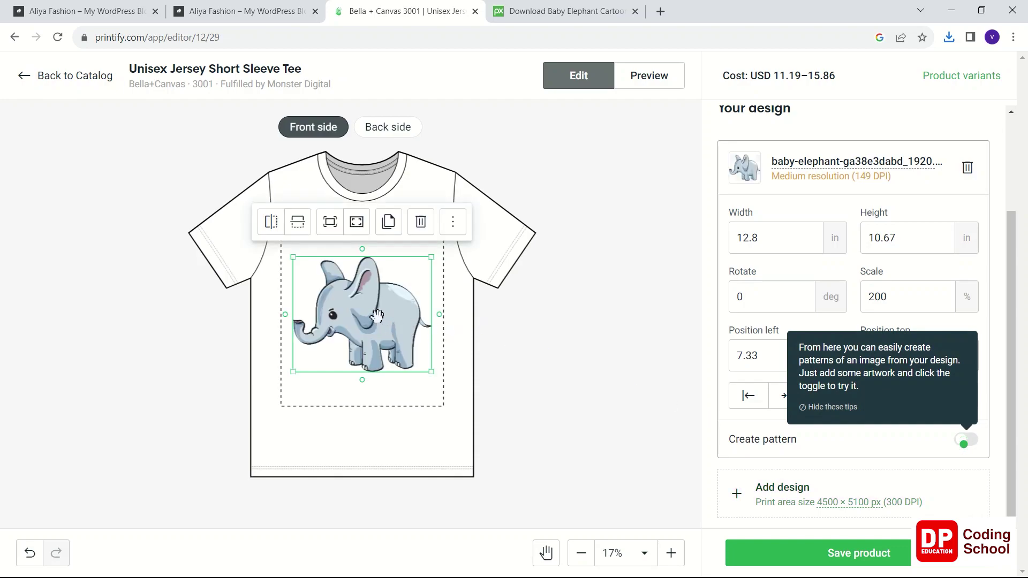
mouse_move(377, 314)
mouse_down()
mouse_move(391, 324)
mouse_move(378, 328)
mouse_move(378, 299)
mouse_up()
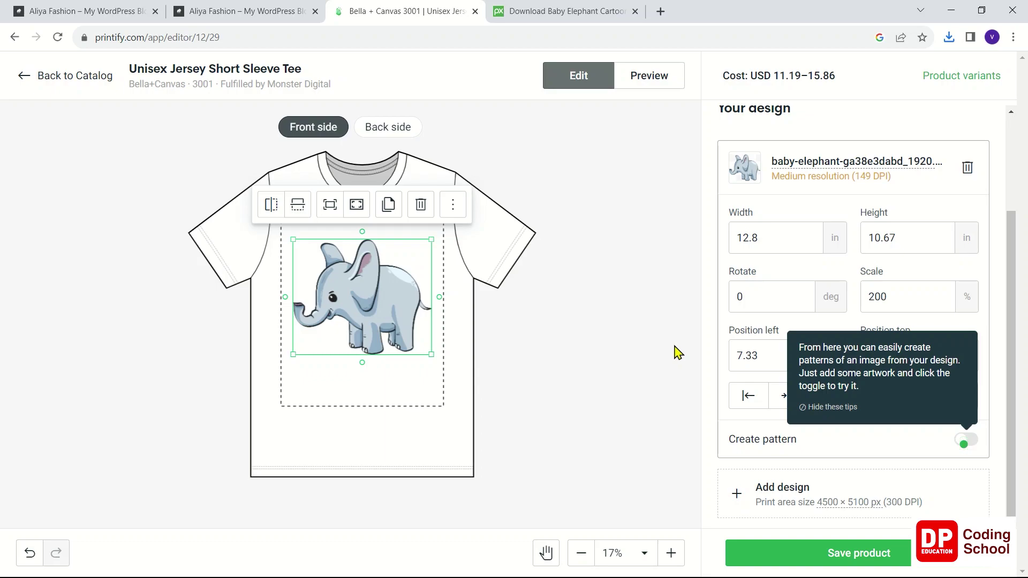
Add orange, Army, royal blue, heather navy, heather red, Team Purple and Charity Pink to the shirt's colors.
scroll(974, 292, up, 3)
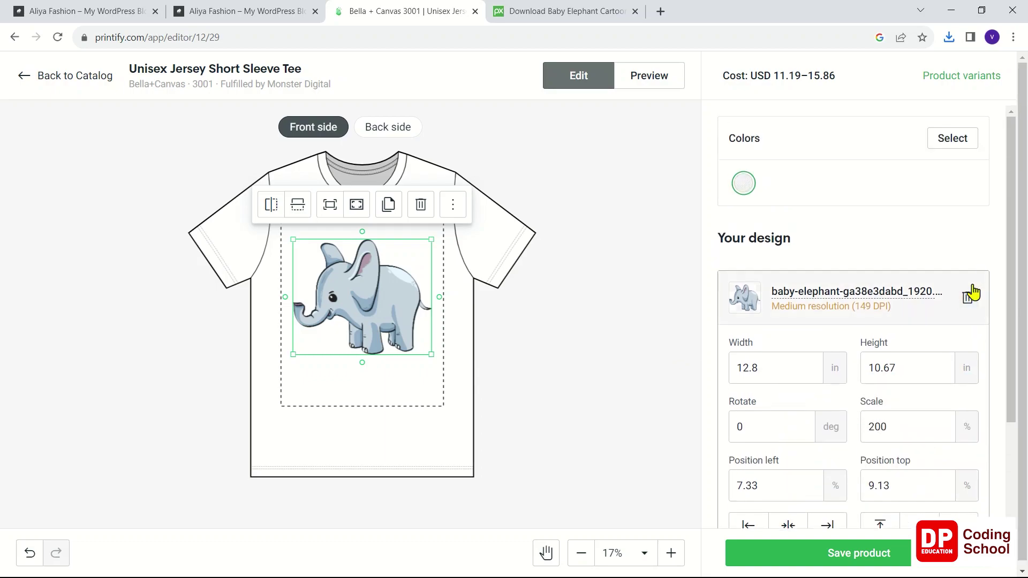
click(959, 152)
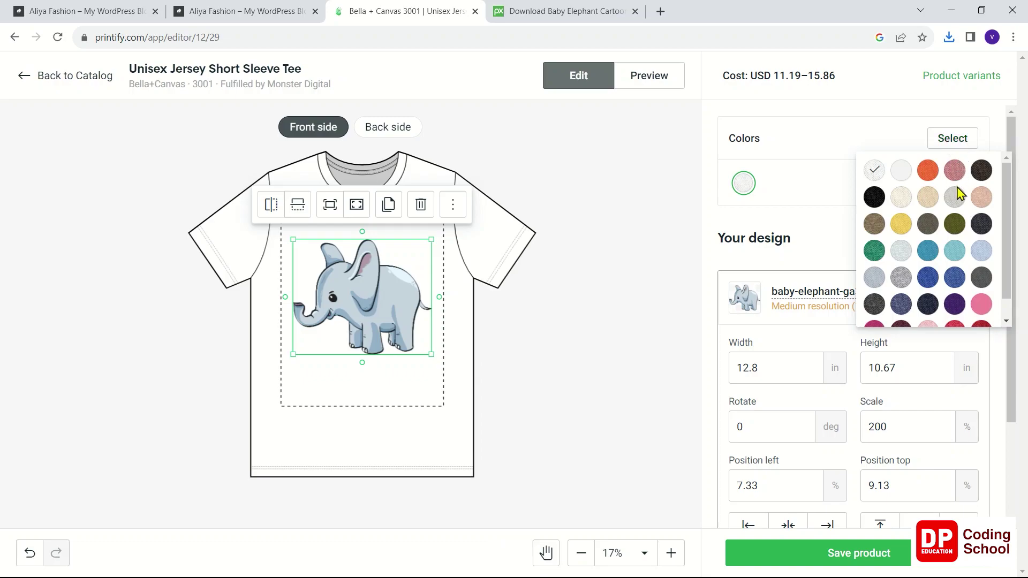
click(937, 178)
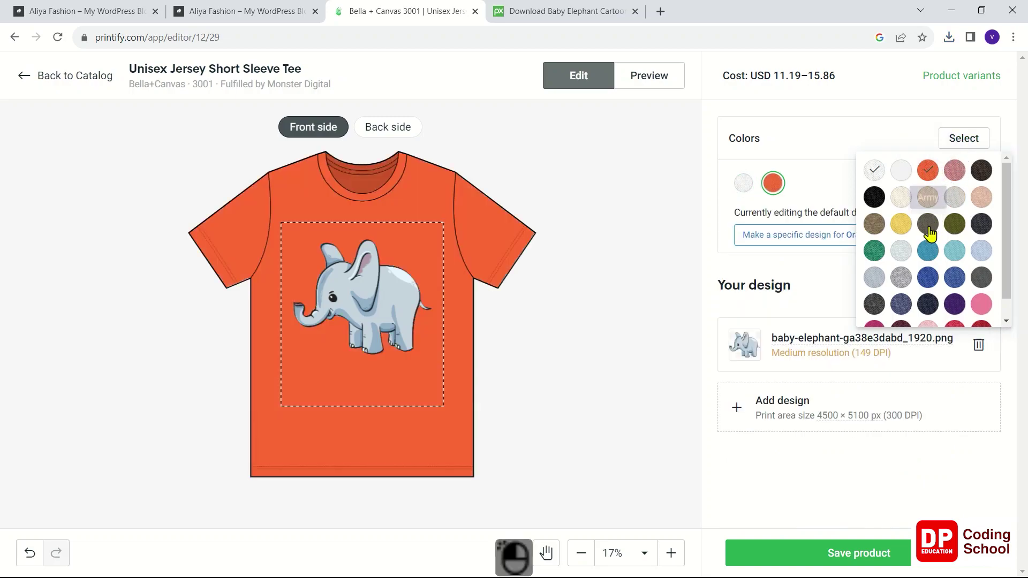
click(928, 224)
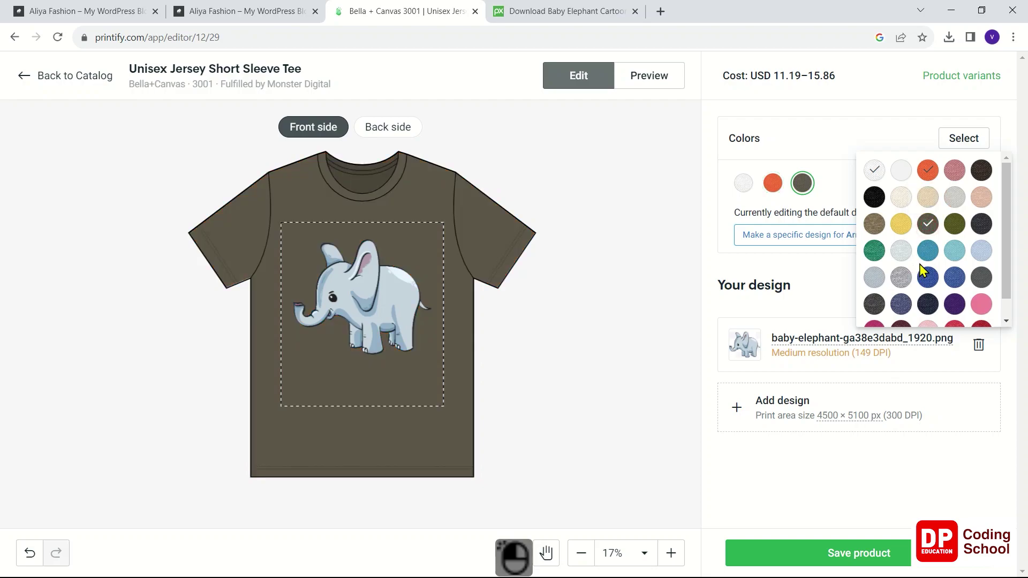
click(927, 275)
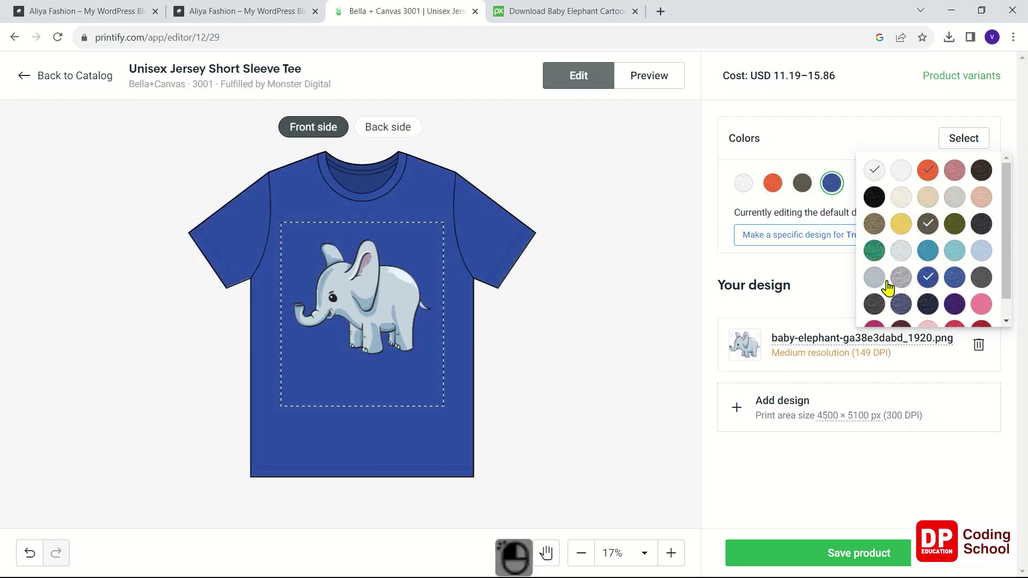
click(902, 304)
scroll(916, 300, down, 1)
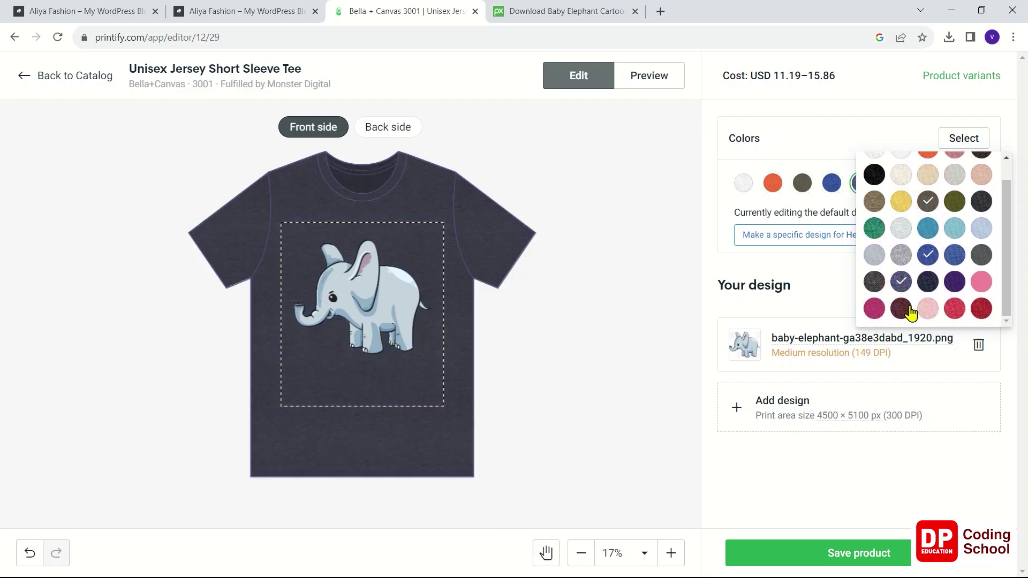
click(951, 309)
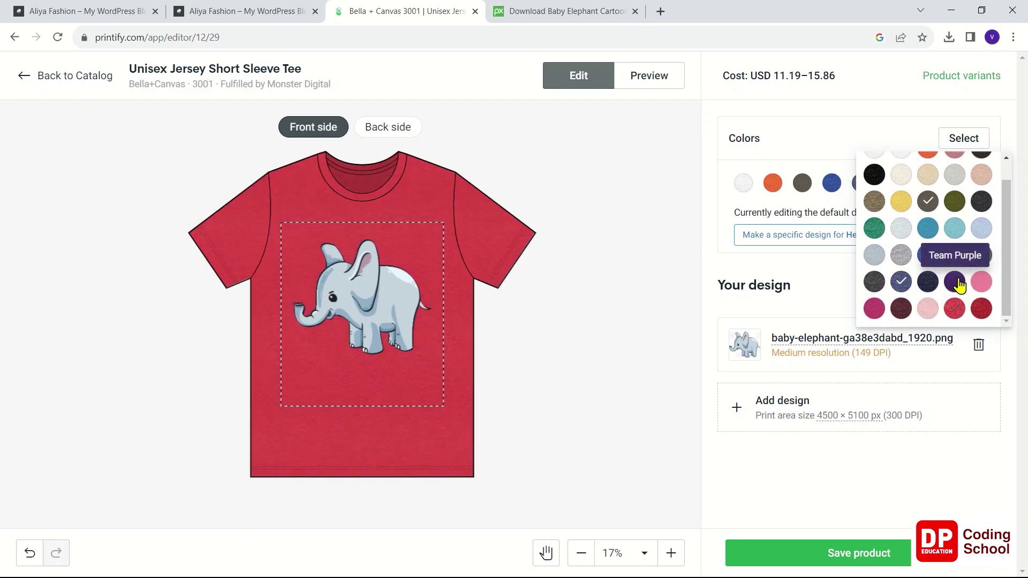
click(958, 283)
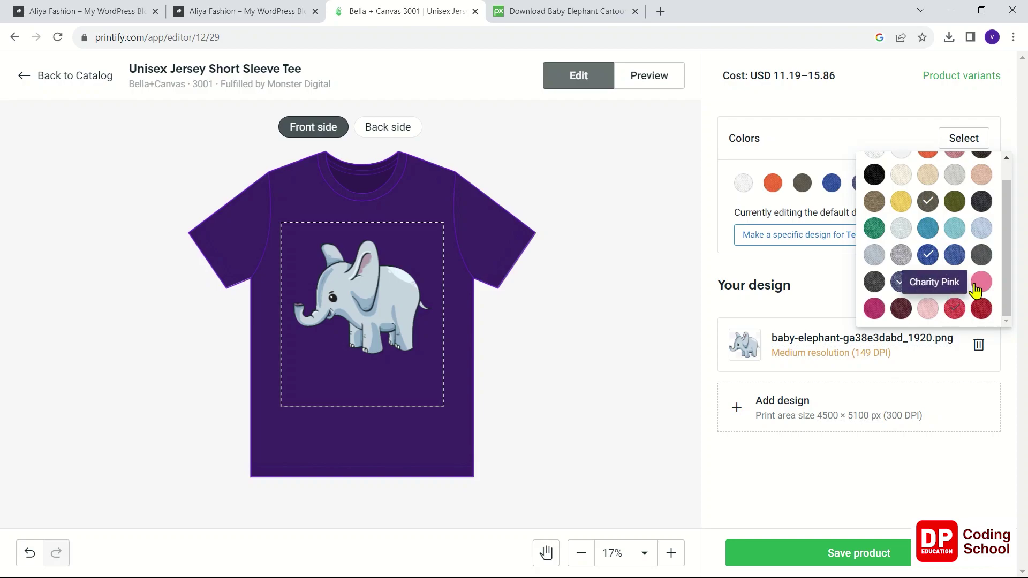
click(975, 290)
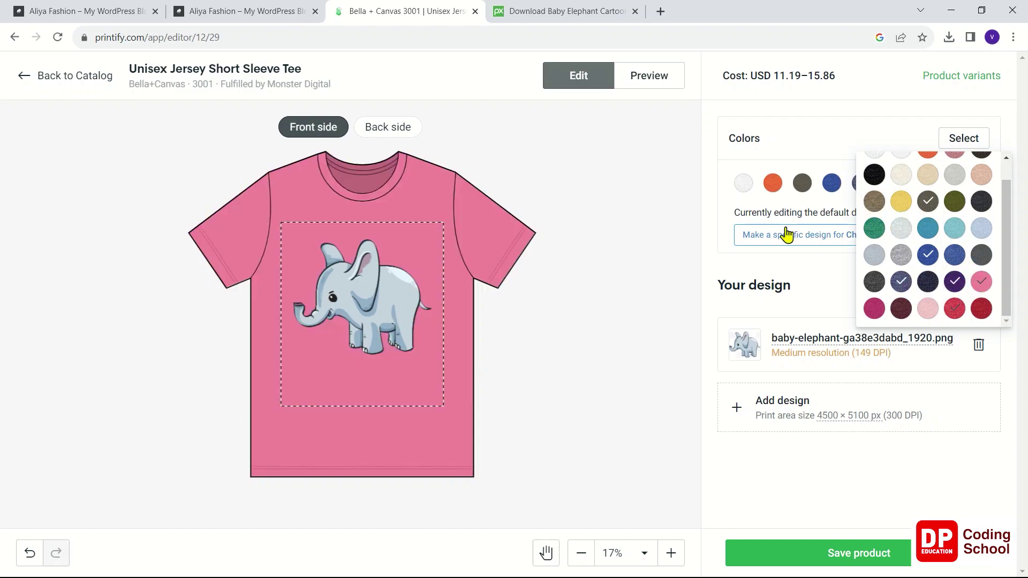
Preview the baby elephant design on the orange shirt and save the product.
click(718, 221)
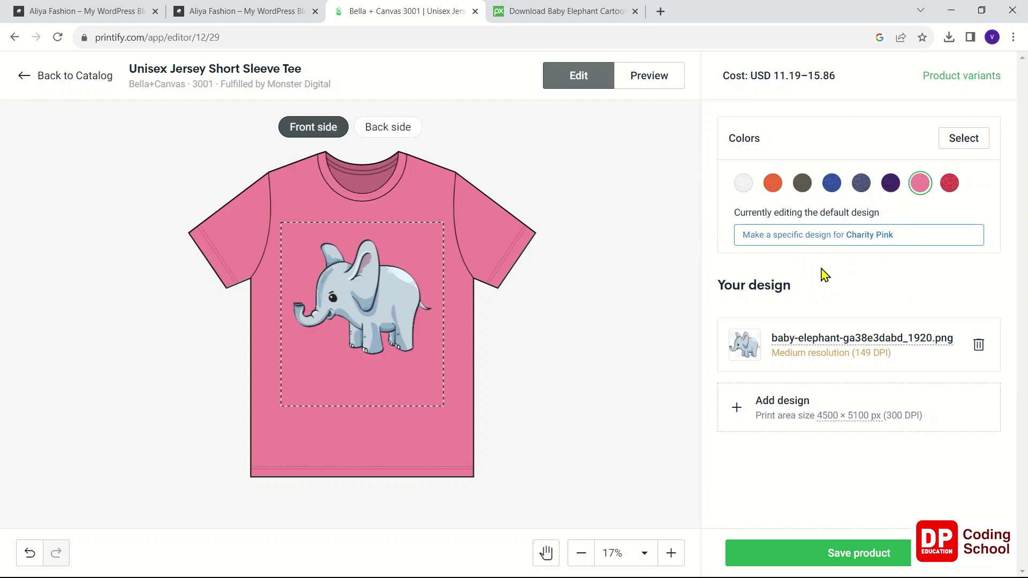
click(772, 184)
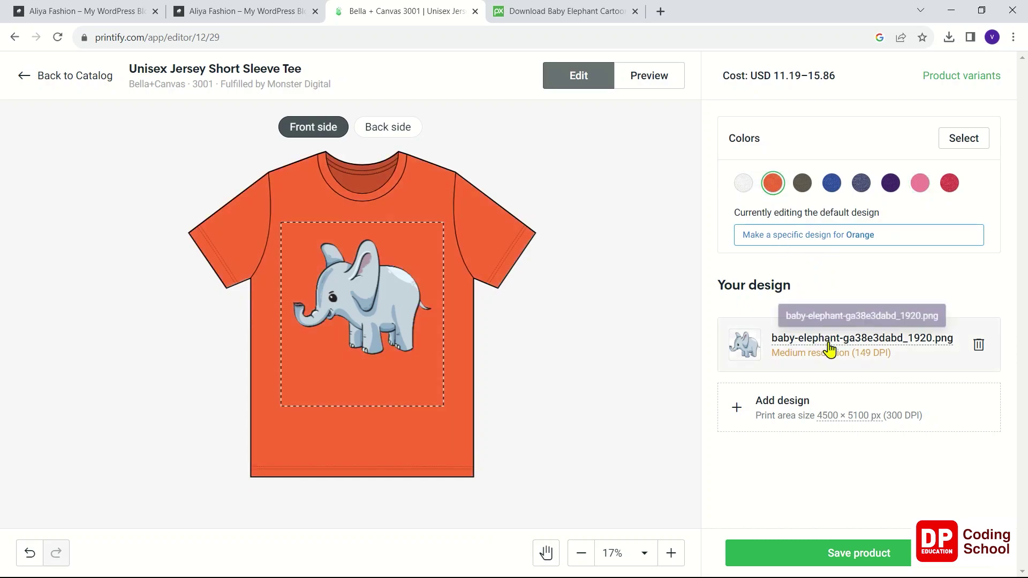
click(818, 557)
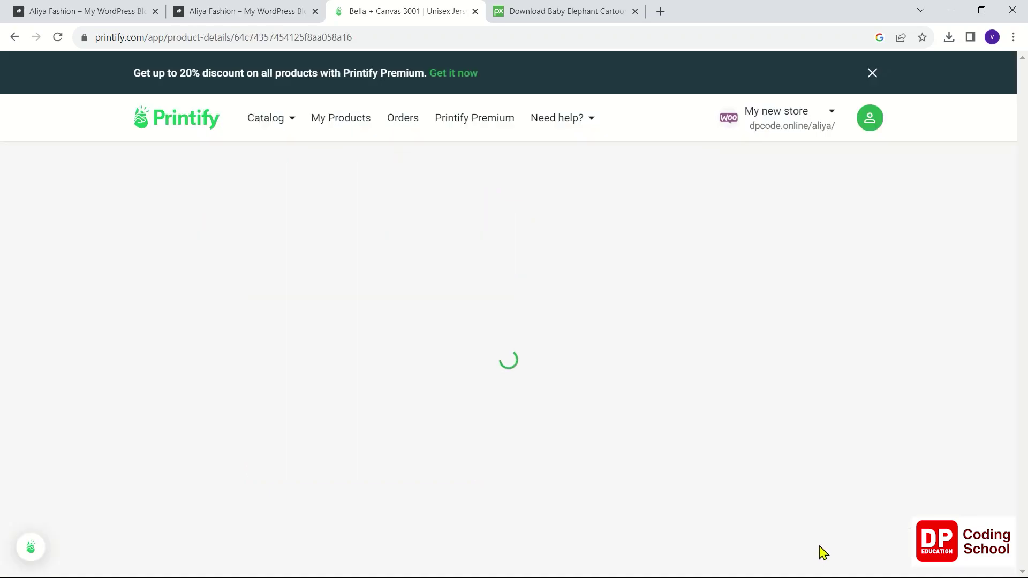
Select all variants in the pricing table and choose the Lifestyle mockup as the product's title image.
scroll(821, 536, down, 10)
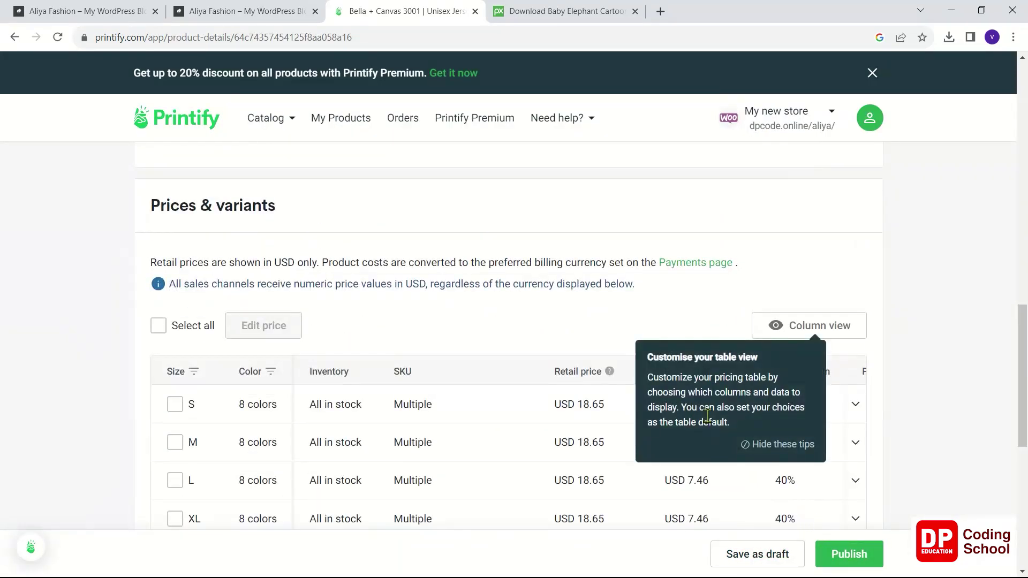
click(159, 323)
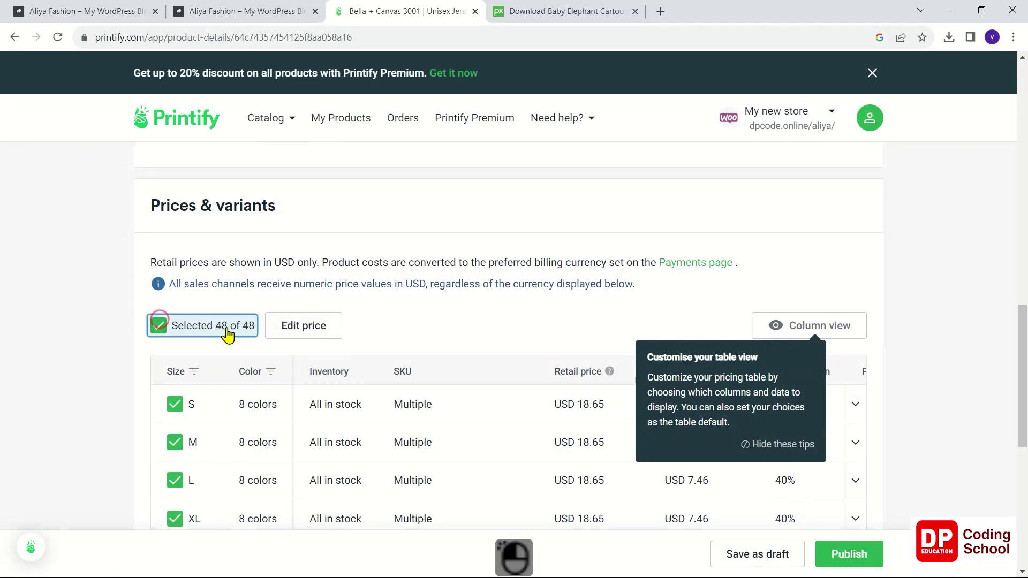
scroll(340, 322, up, 7)
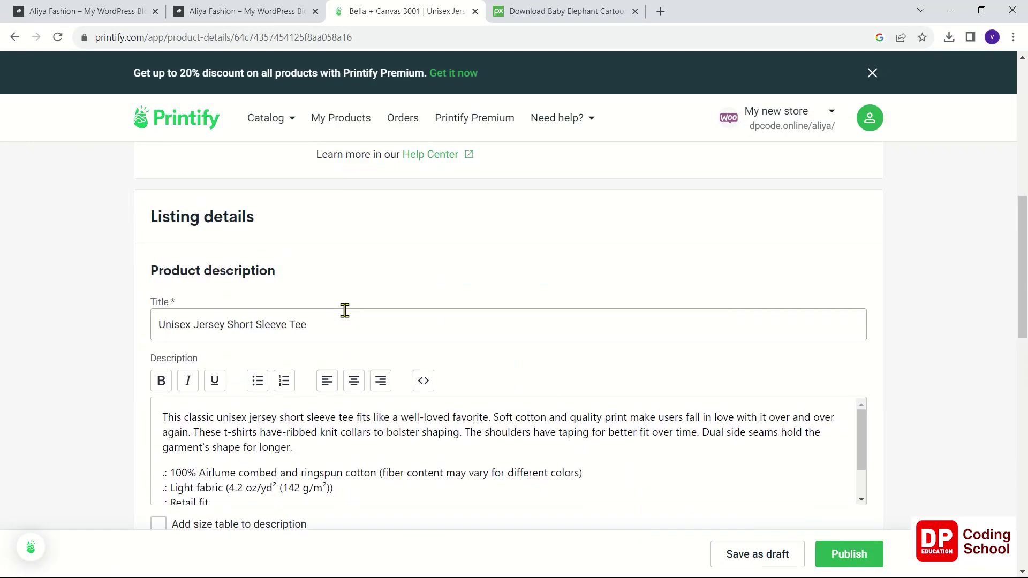
scroll(393, 320, up, 4)
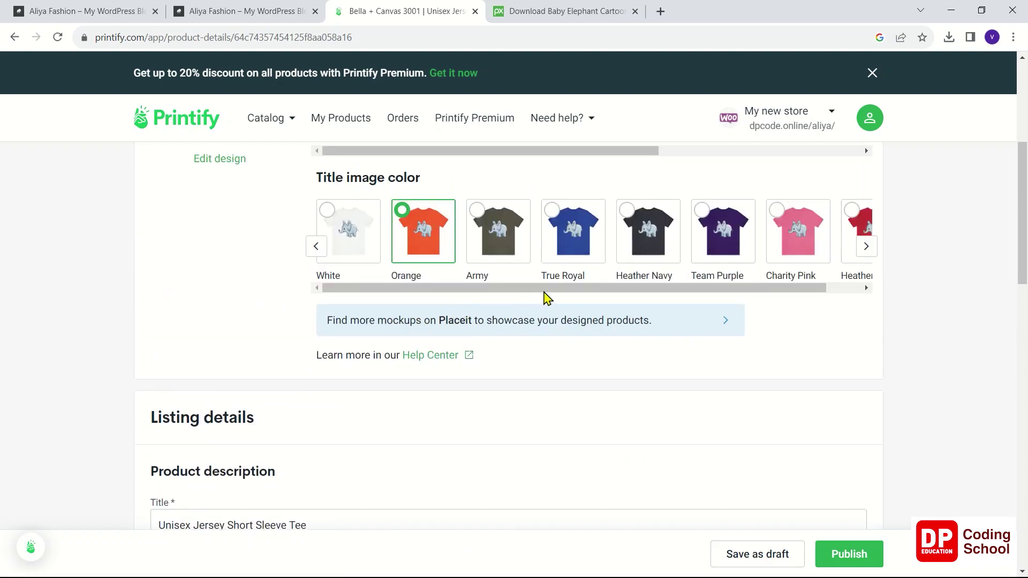
drag(546, 289, 712, 294)
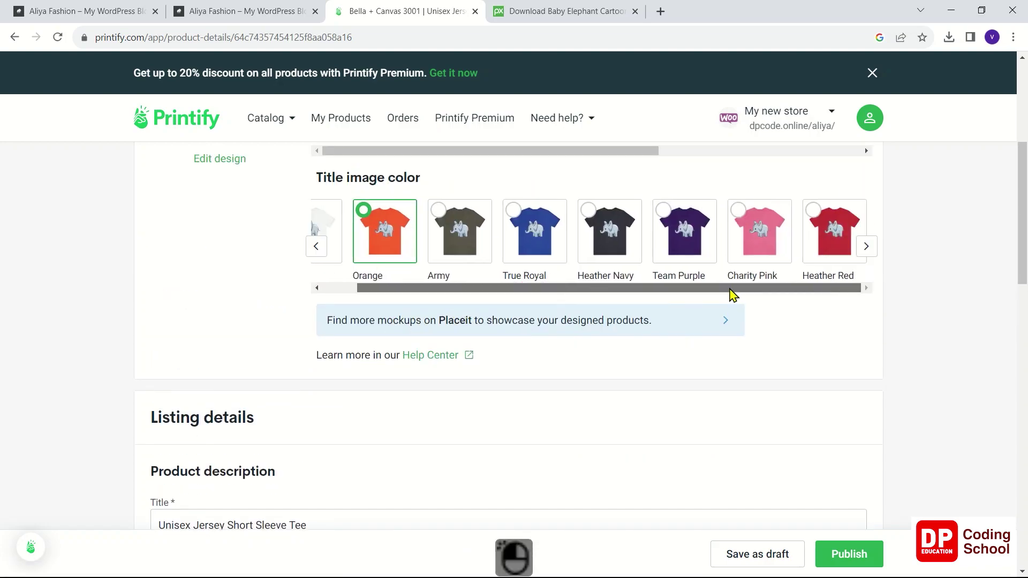
drag(594, 296, 429, 294)
scroll(424, 294, up, 4)
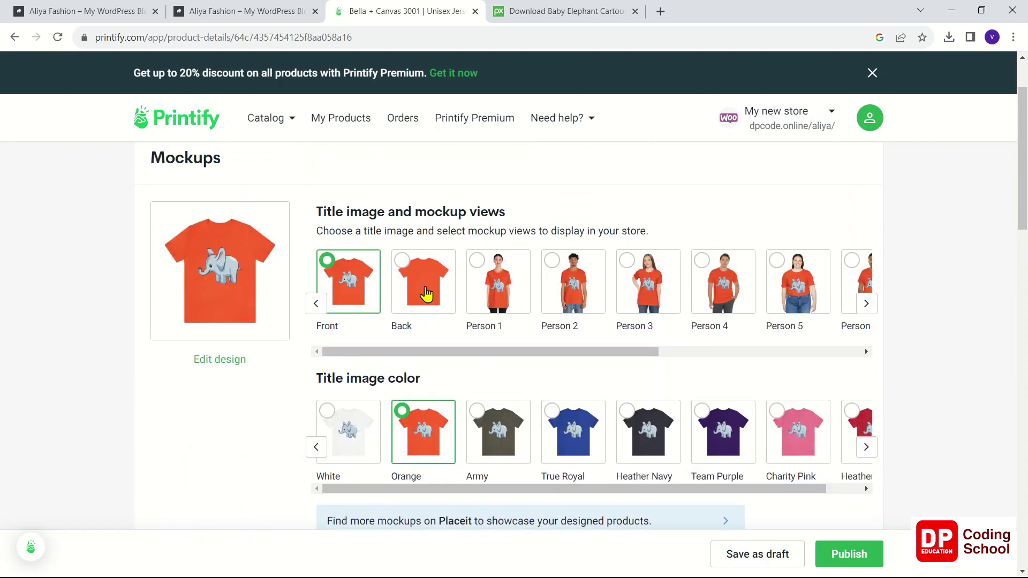
drag(504, 352, 702, 350)
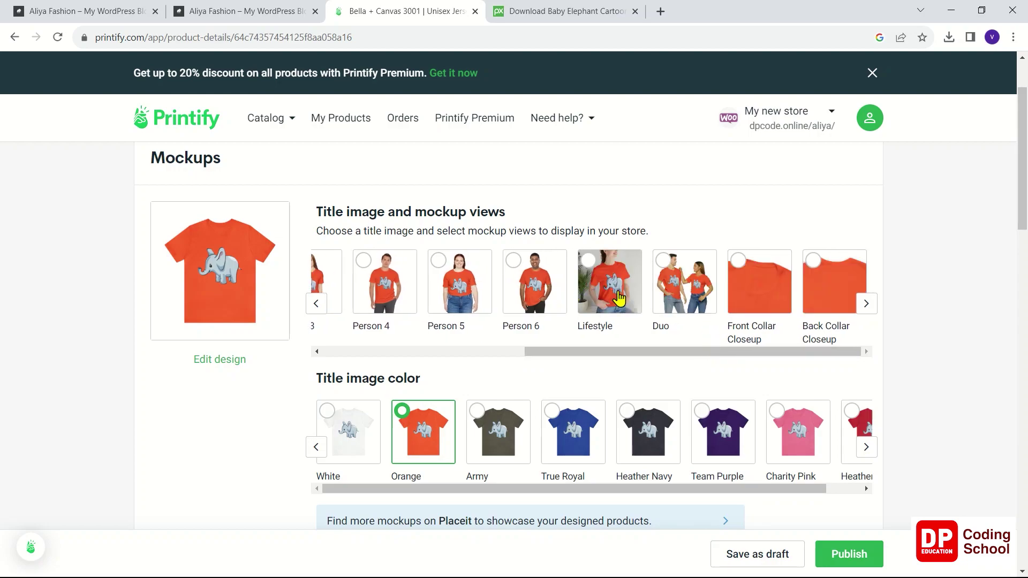
click(620, 298)
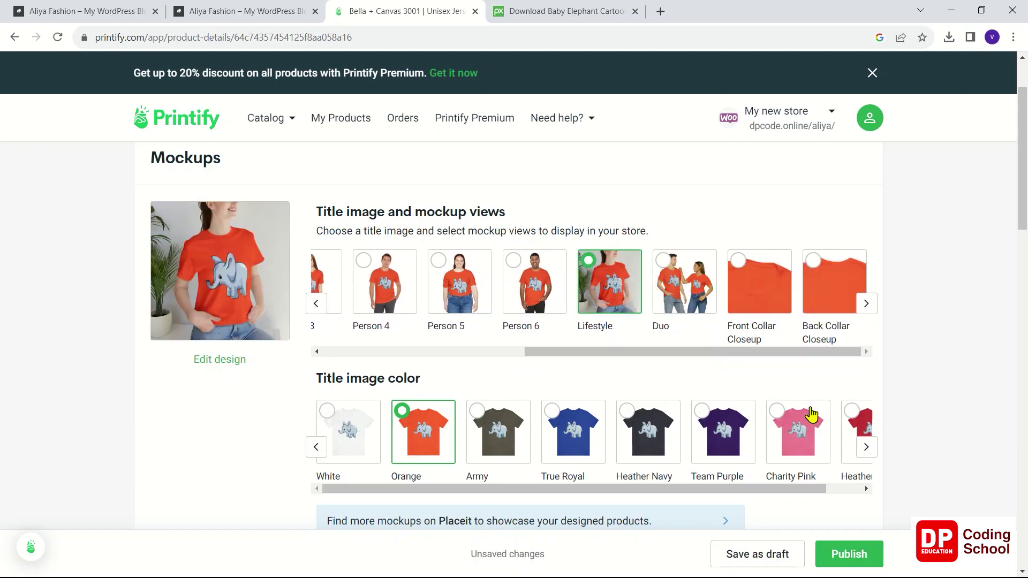
Check the title image colors and mockup views, and publish the baby elephant tee to the store.
scroll(830, 450, down, 5)
scroll(844, 344, up, 4)
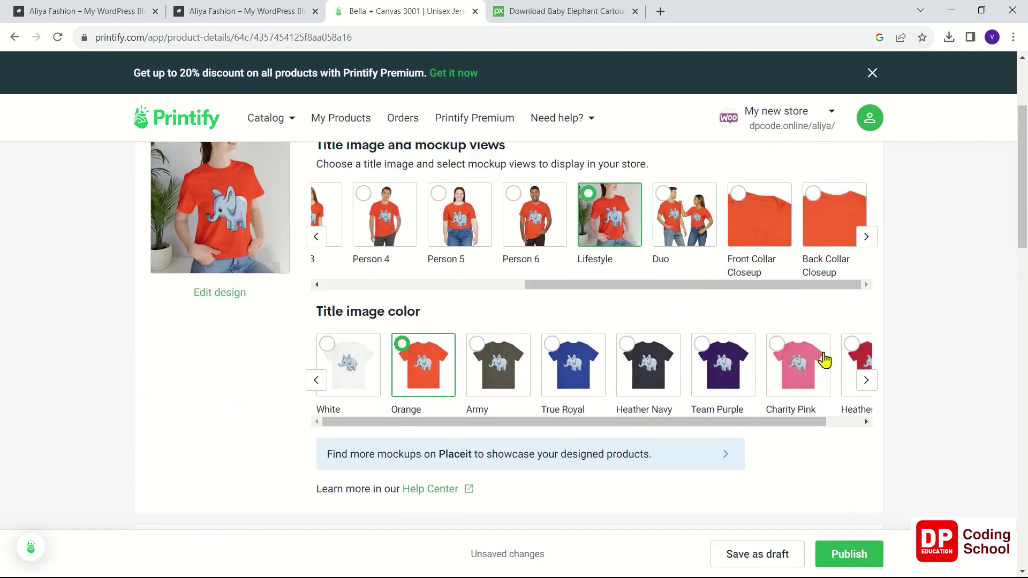
drag(804, 421, 874, 426)
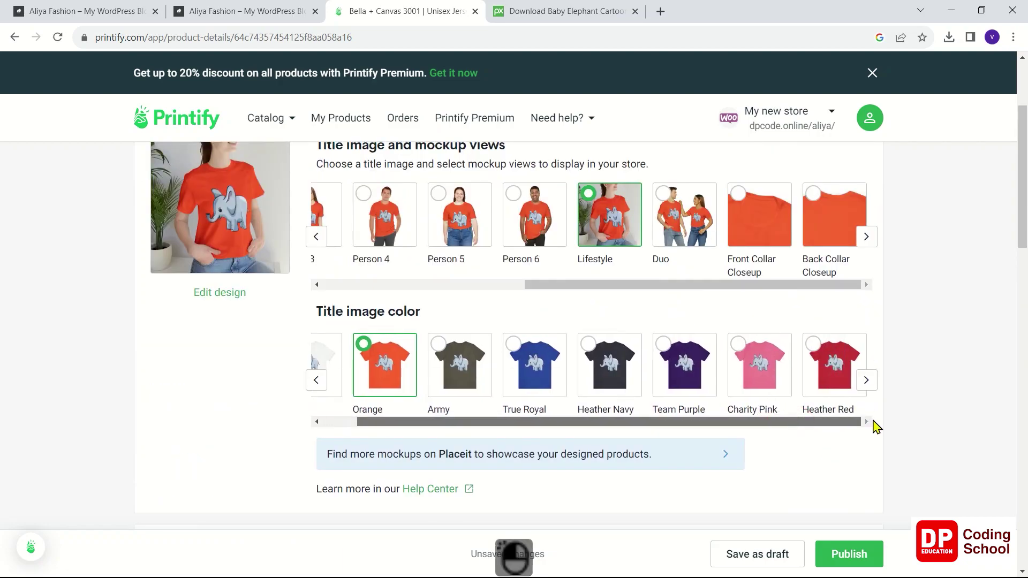
drag(572, 289, 850, 289)
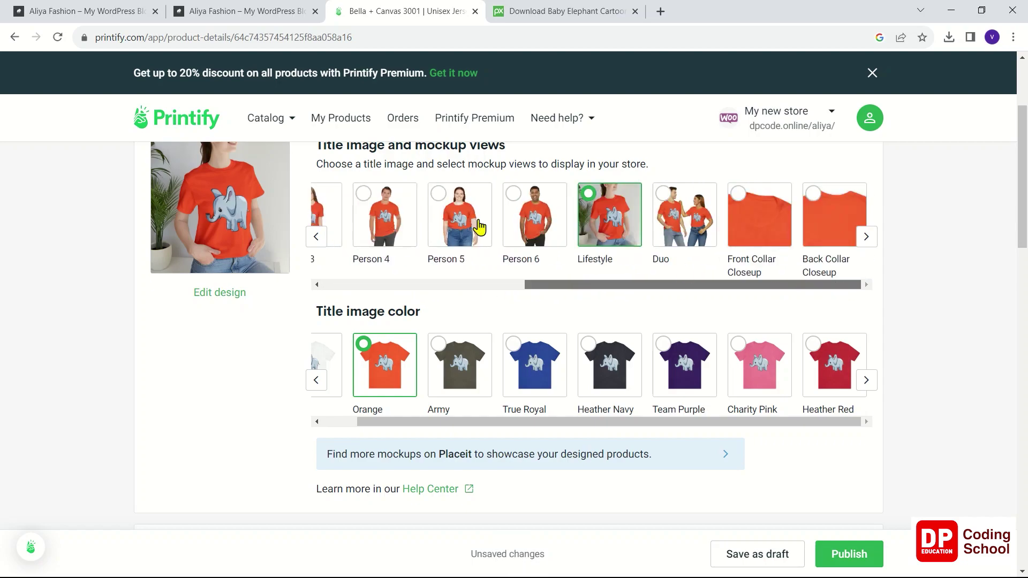
click(839, 557)
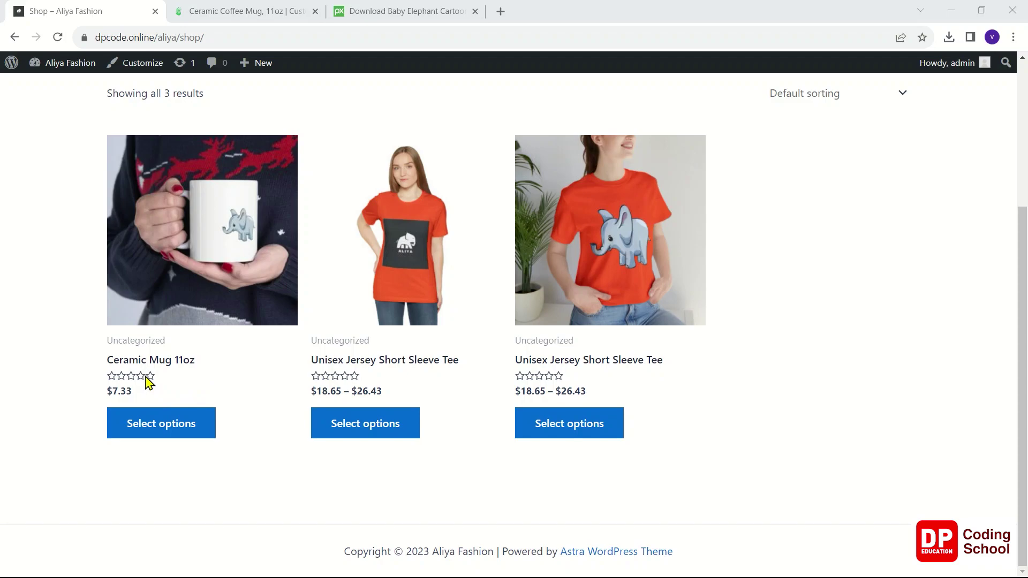
Examine the published products on the shop page, the baby elephant tee's product page and the site's front page.
scroll(148, 383, up, 3)
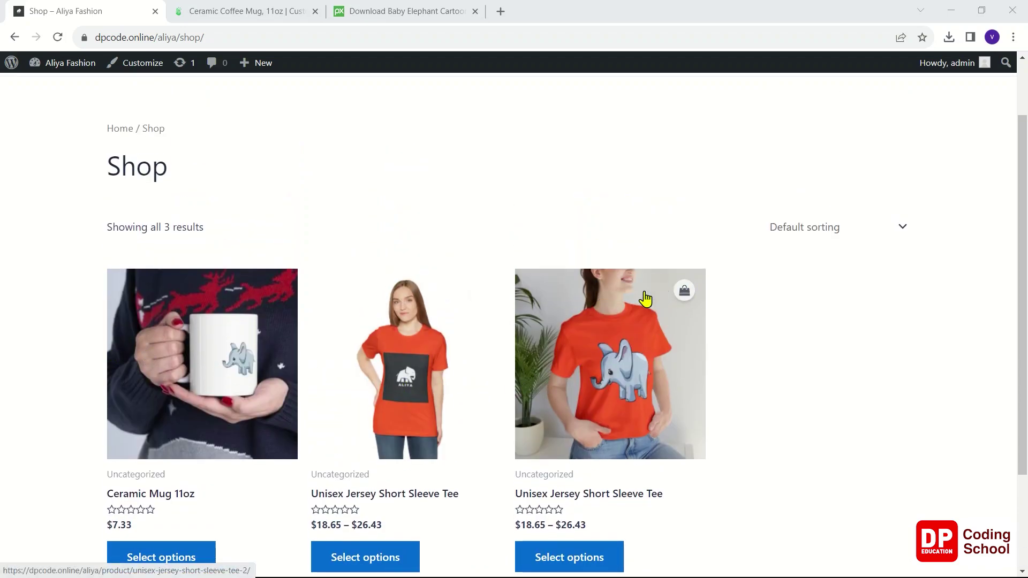
click(685, 293)
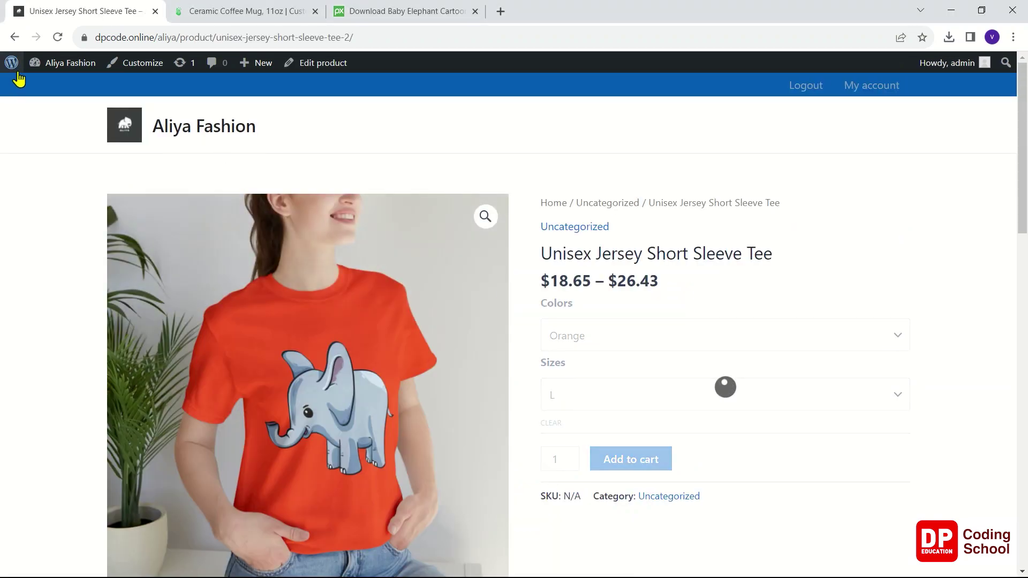
click(15, 37)
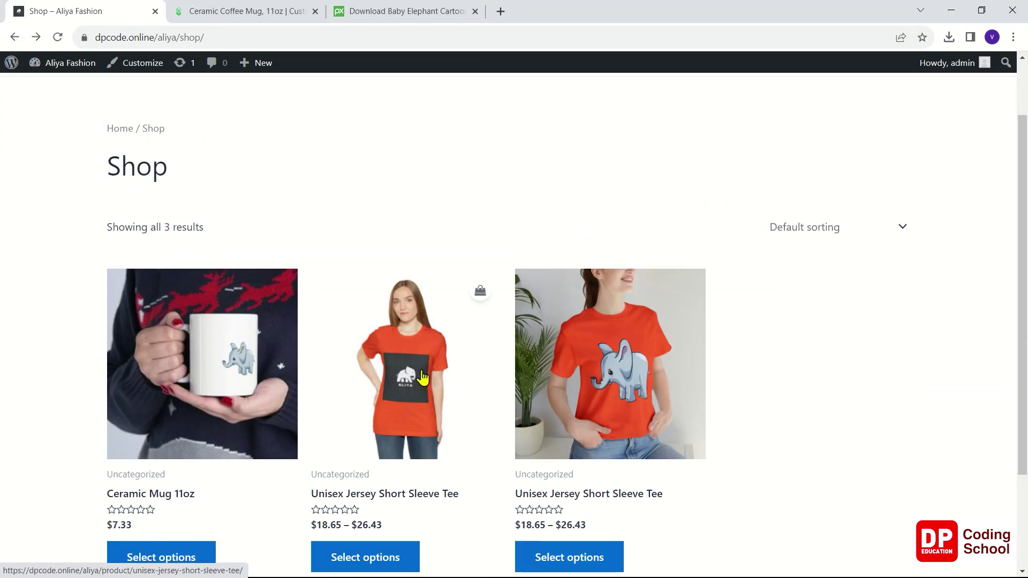
scroll(423, 377, down, 2)
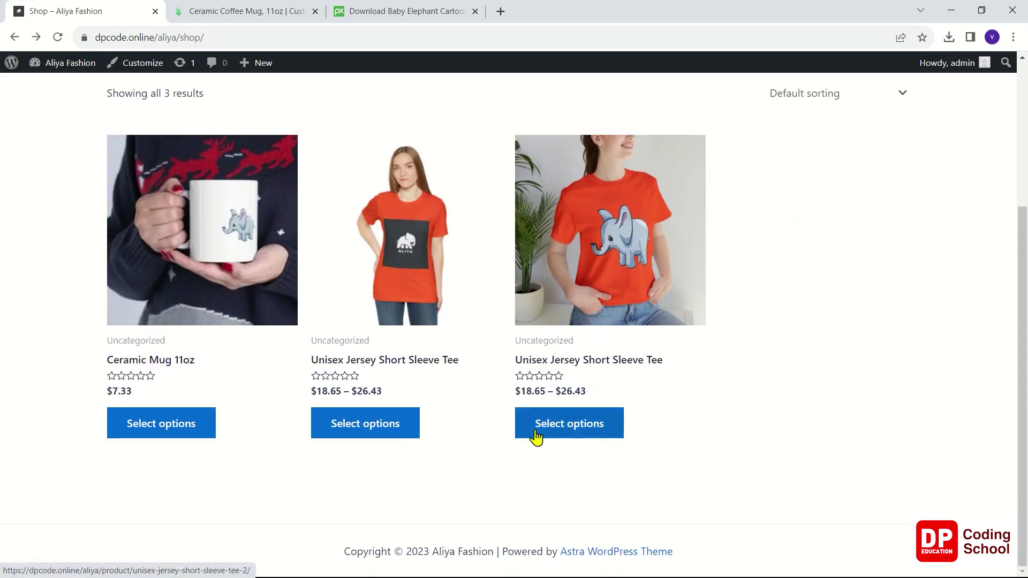
scroll(536, 437, up, 1)
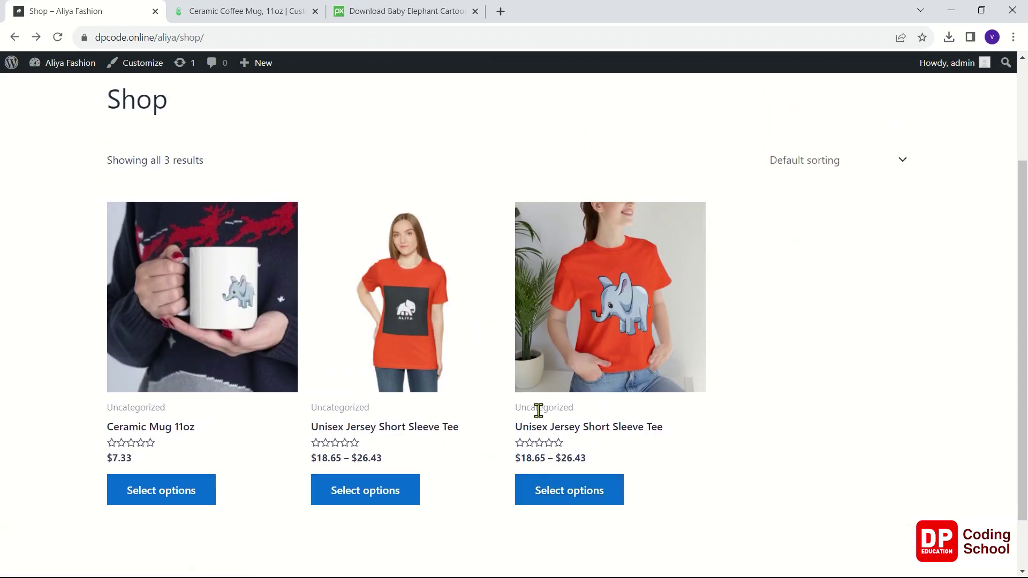
scroll(549, 375, up, 1)
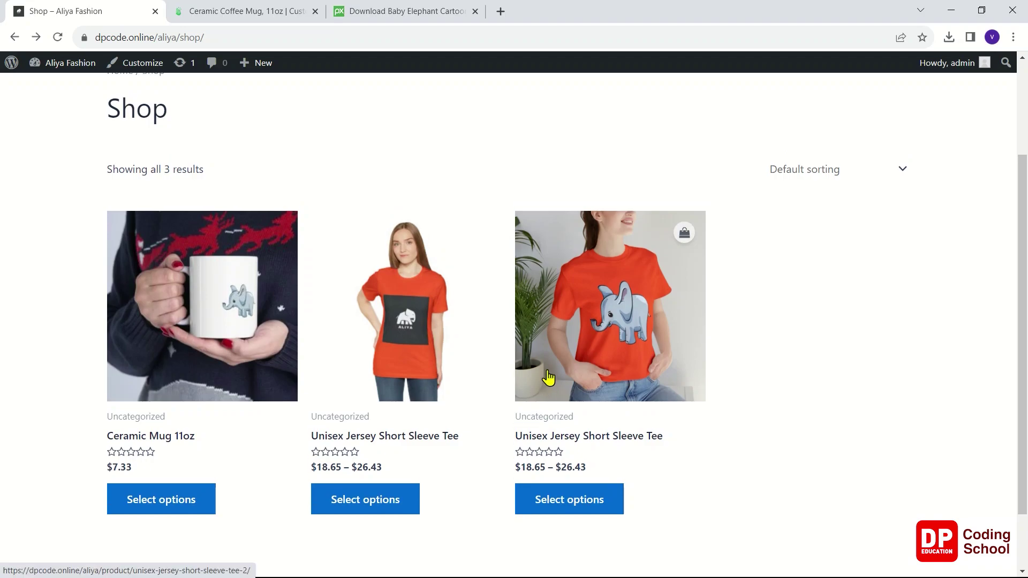
scroll(548, 377, down, 2)
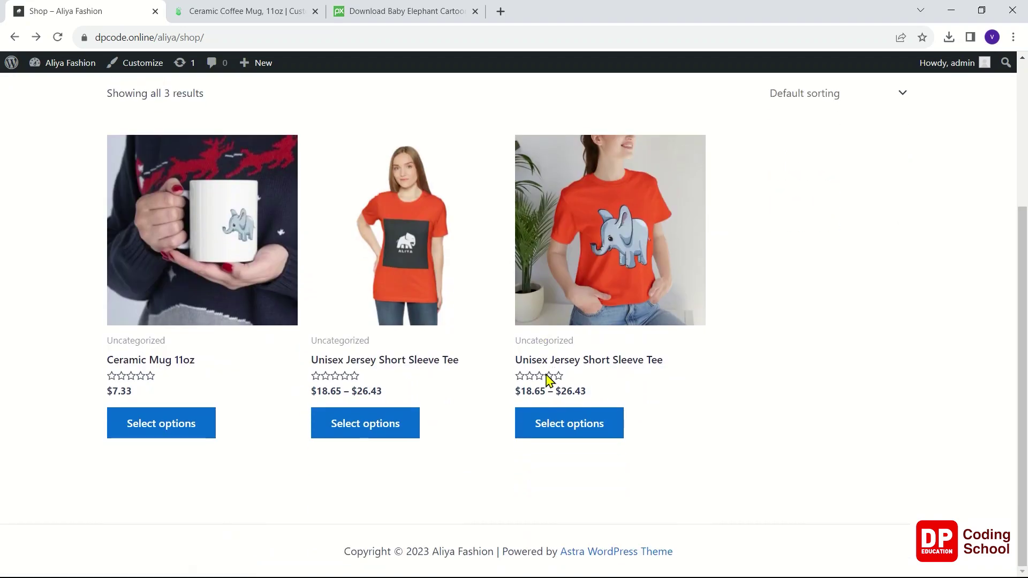
scroll(549, 378, up, 3)
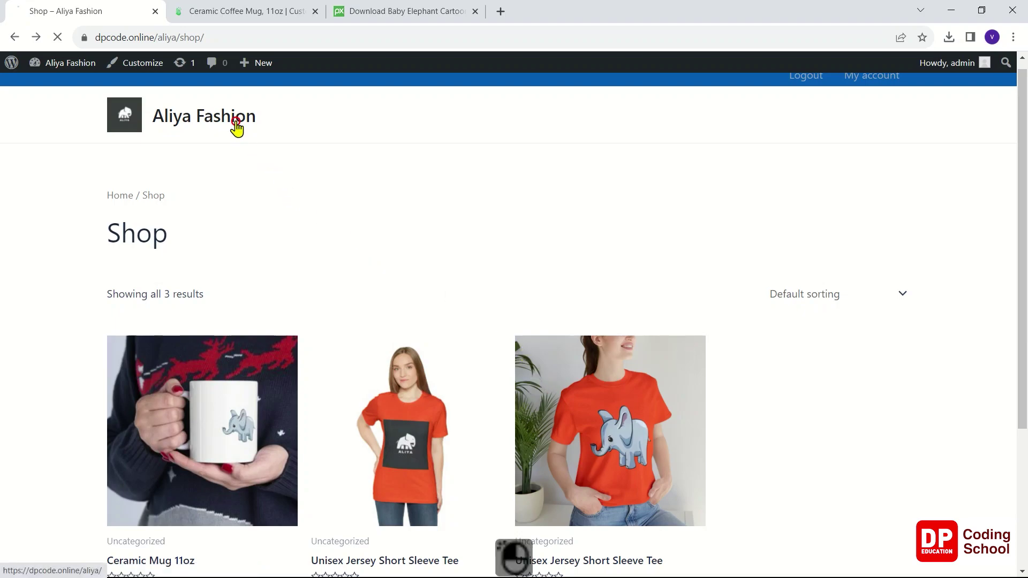
click(238, 122)
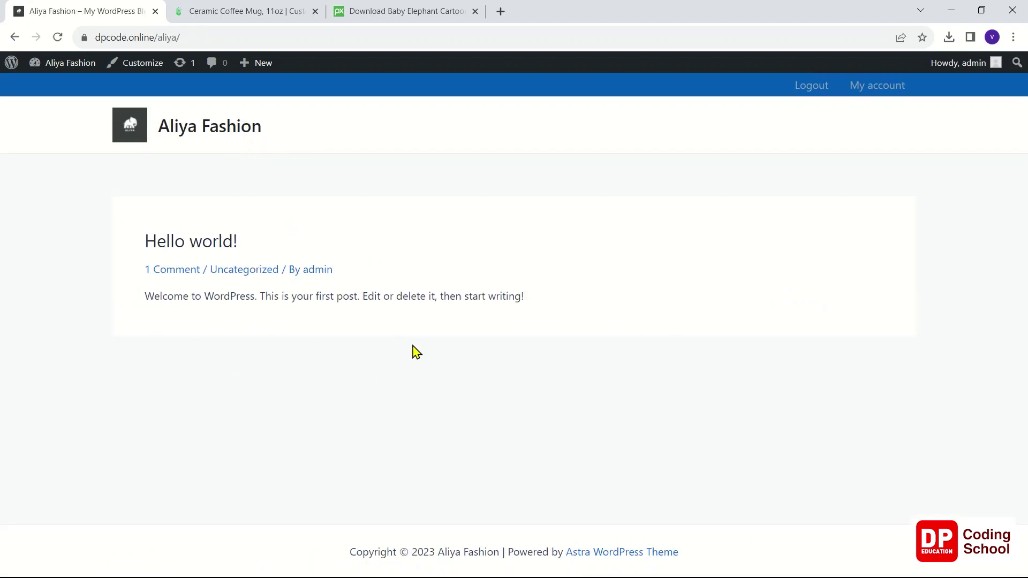
Go to the WordPress dashboard's list of all pages and open the Home draft for editing with Elementor.
mouse_move(39, 67)
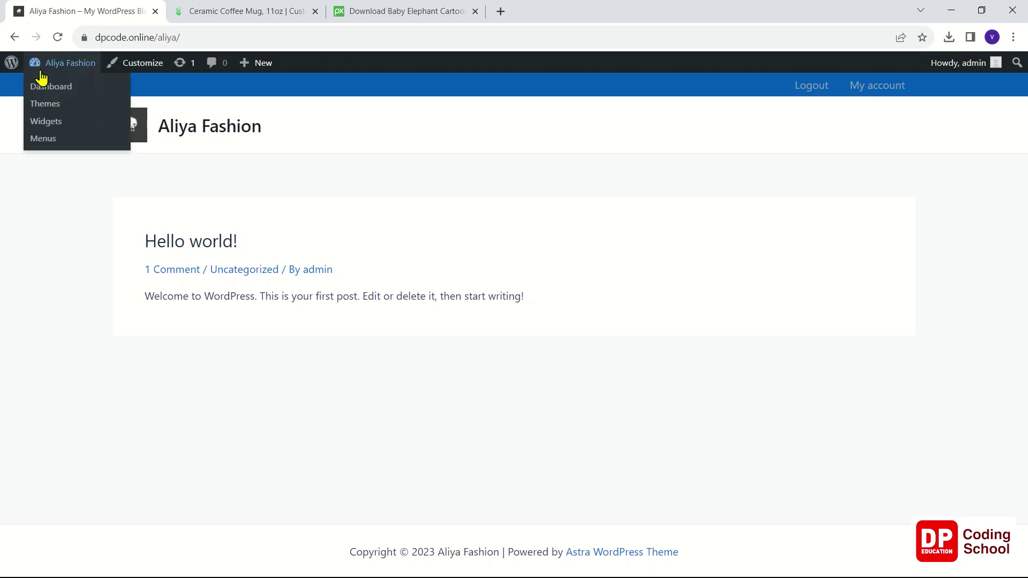
click(43, 95)
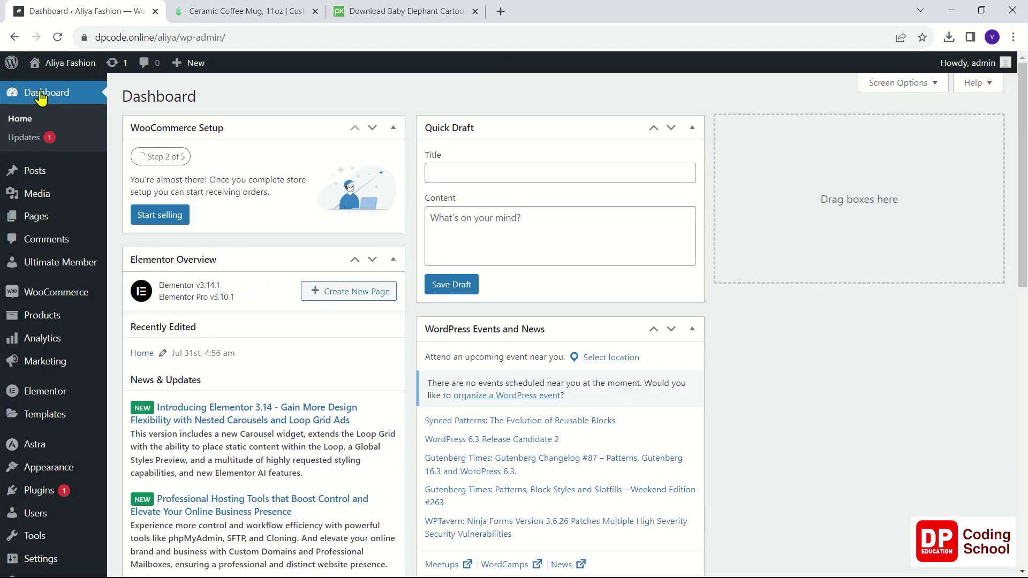
mouse_move(50, 216)
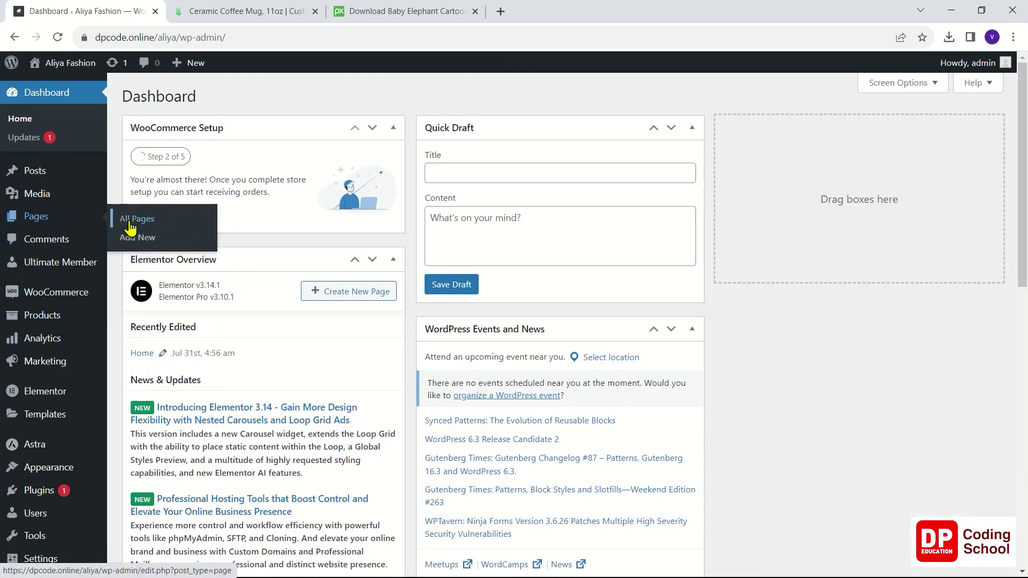
click(131, 224)
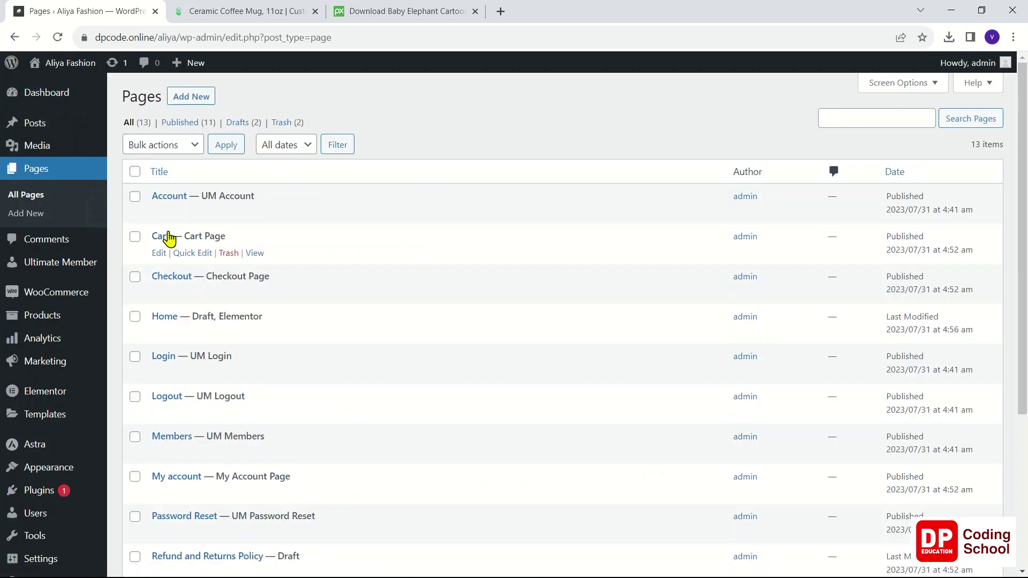
scroll(235, 362, down, 5)
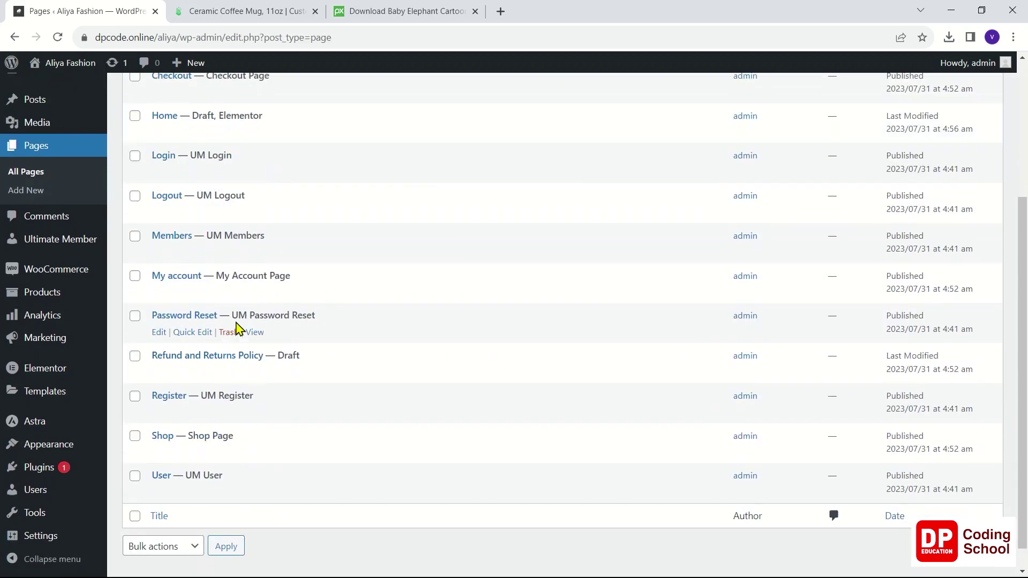
scroll(207, 378, up, 1)
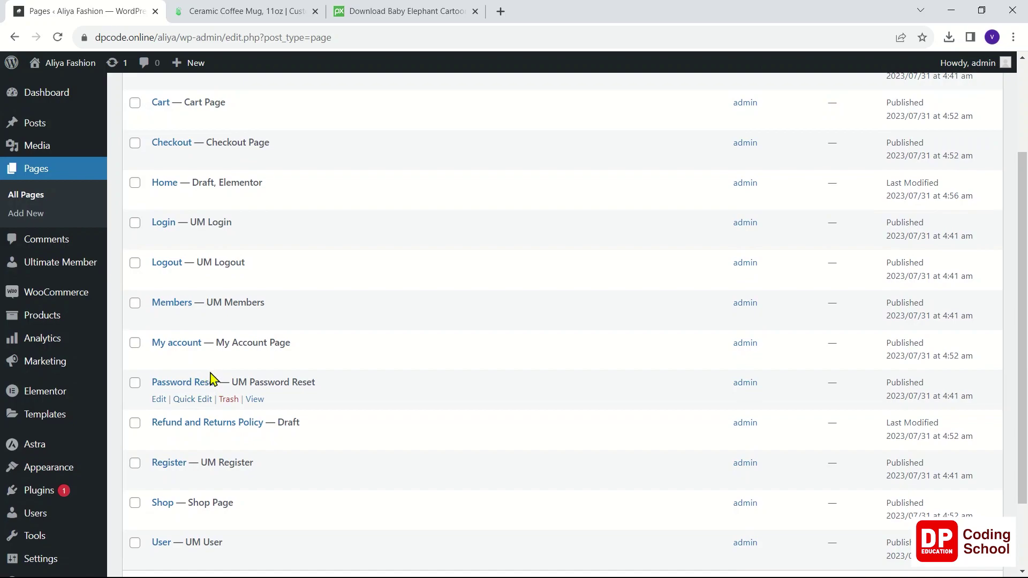
scroll(211, 379, up, 1)
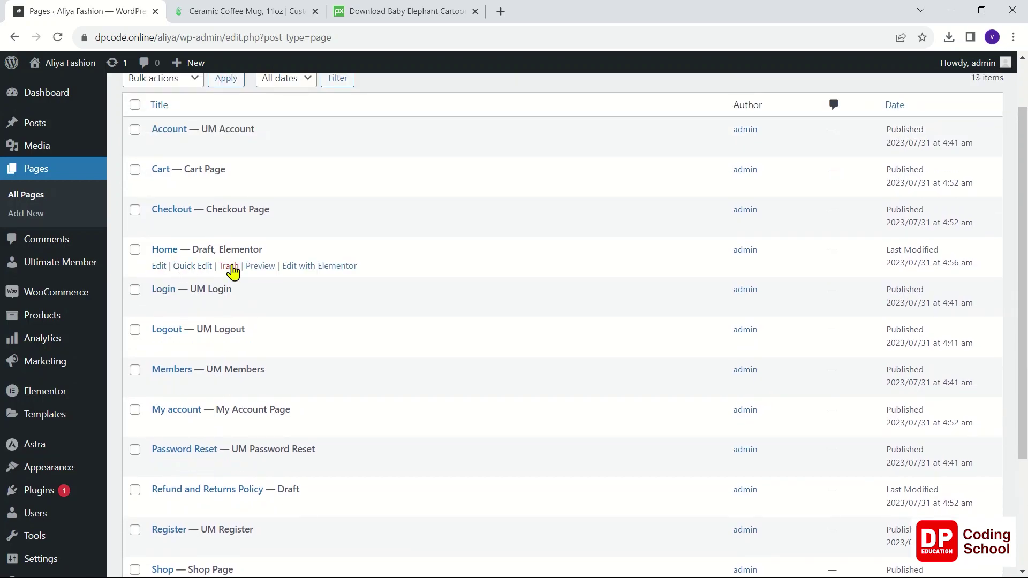
click(316, 271)
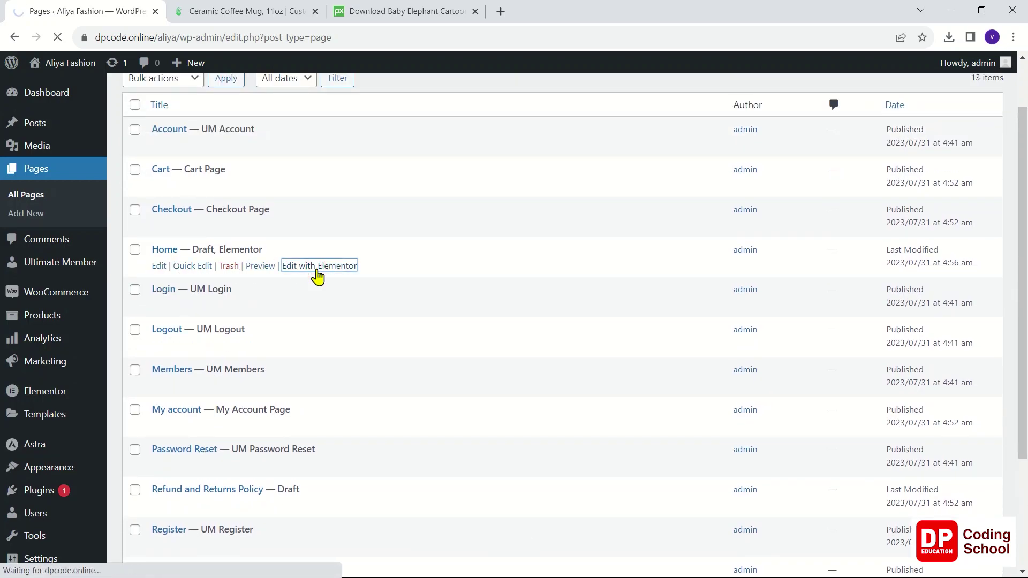
Look through the available widgets and add a Loop Grid to the Home page's empty section.
scroll(167, 307, down, 10)
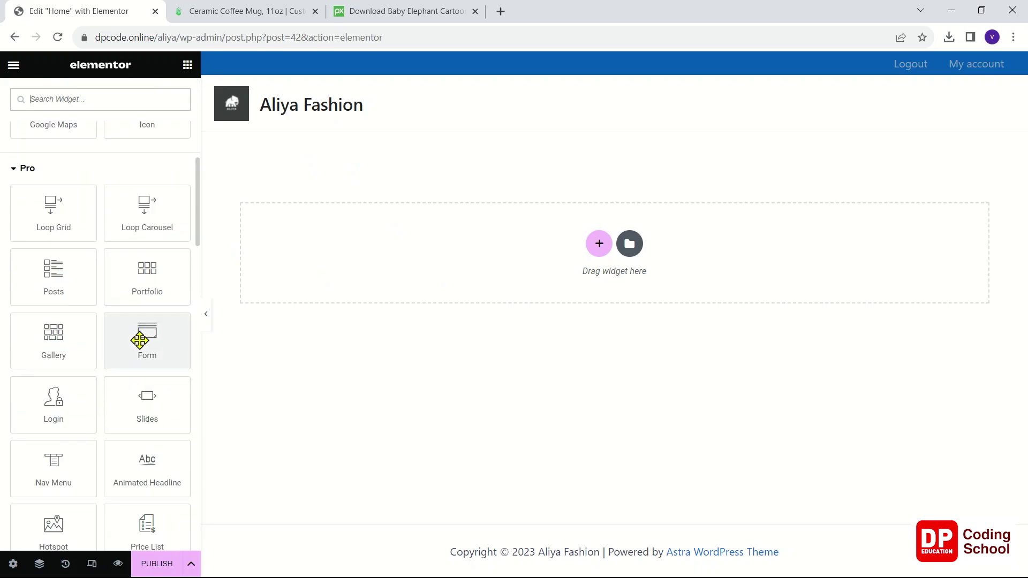
scroll(138, 358, down, 18)
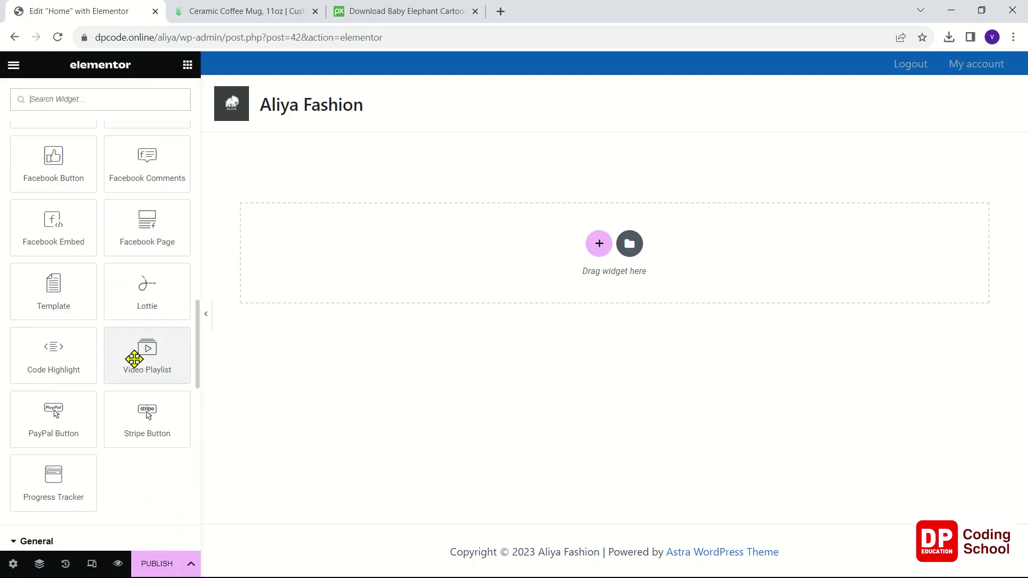
scroll(134, 361, down, 10)
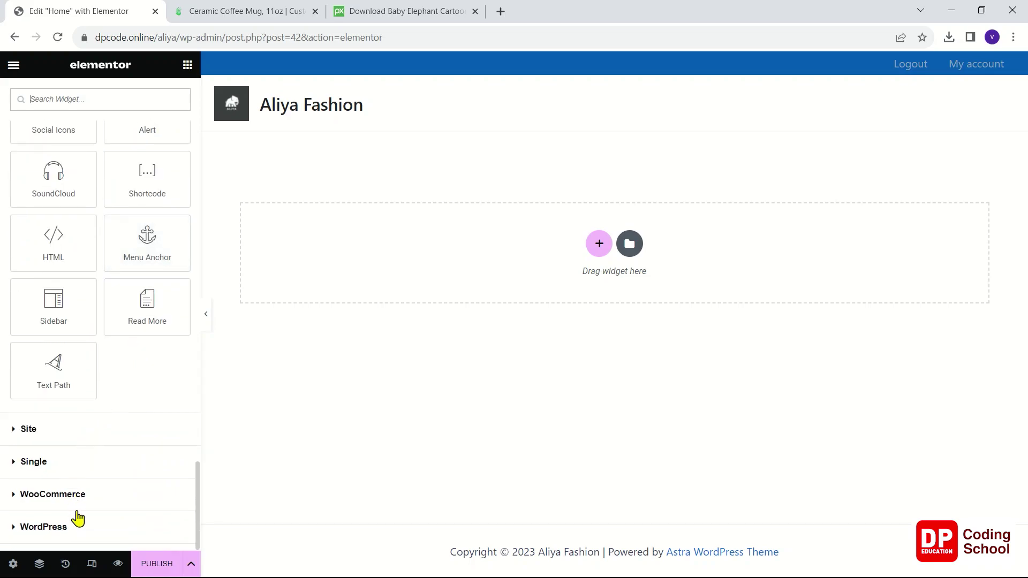
scroll(88, 438, up, 9)
scroll(88, 439, up, 15)
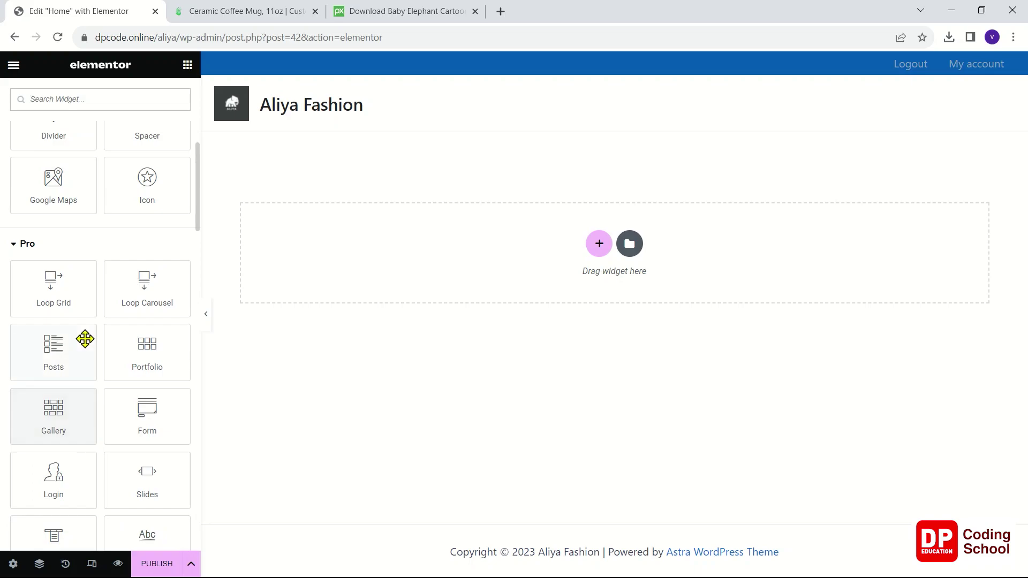
drag(34, 291, 327, 272)
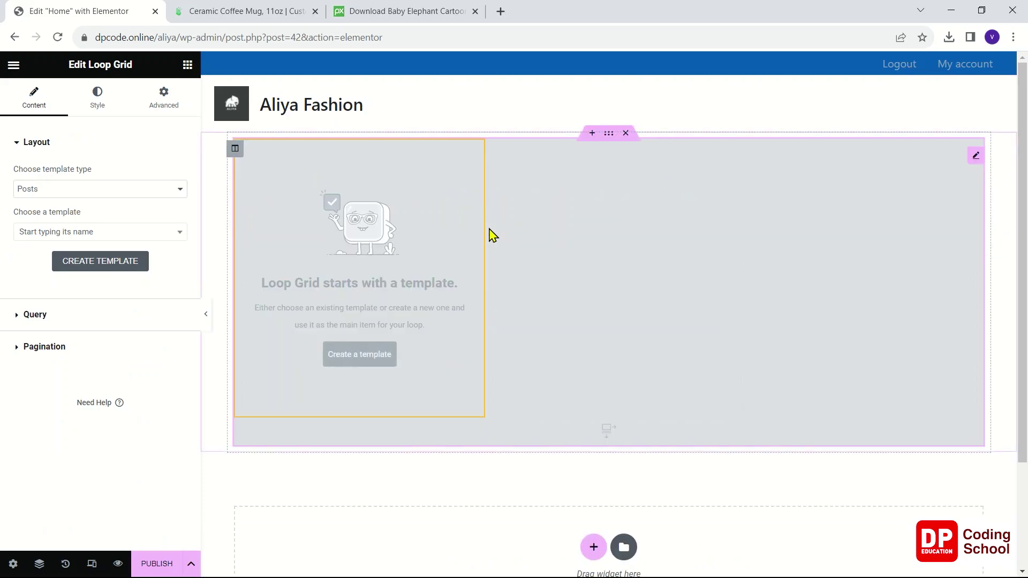
Set the Loop Grid's template type to Products and create a new loop template, saving the page changes.
click(117, 189)
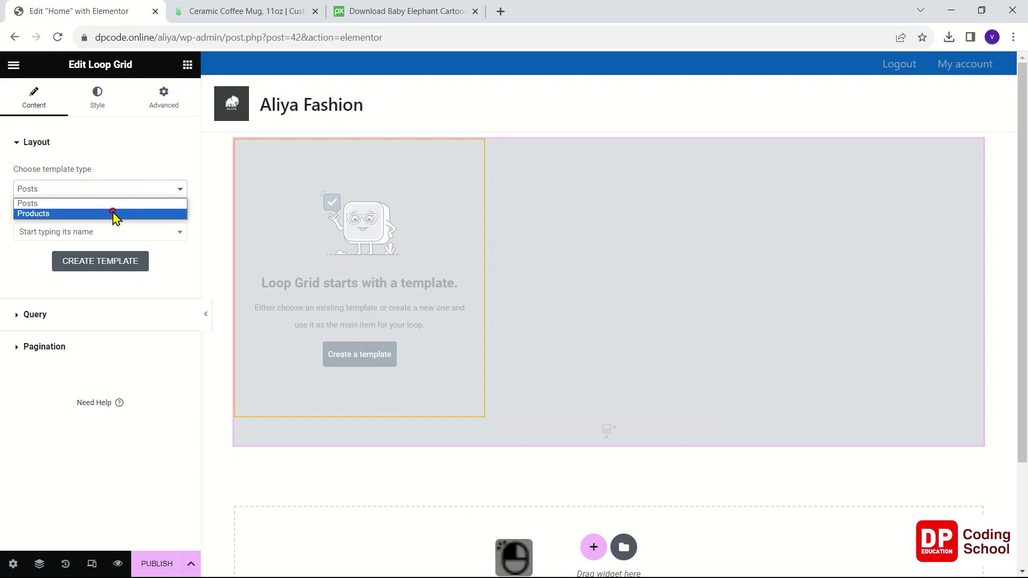
click(114, 214)
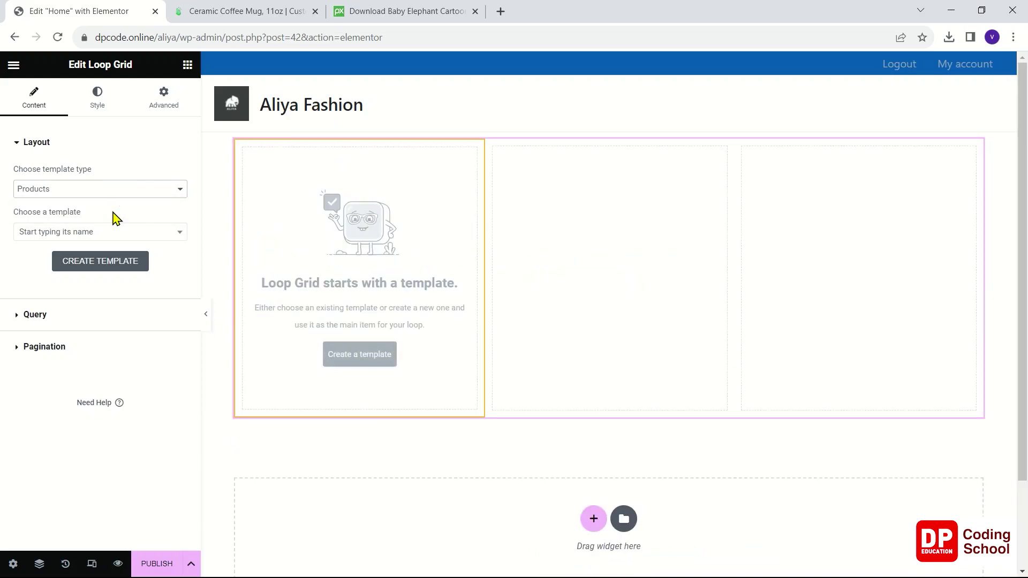
click(109, 237)
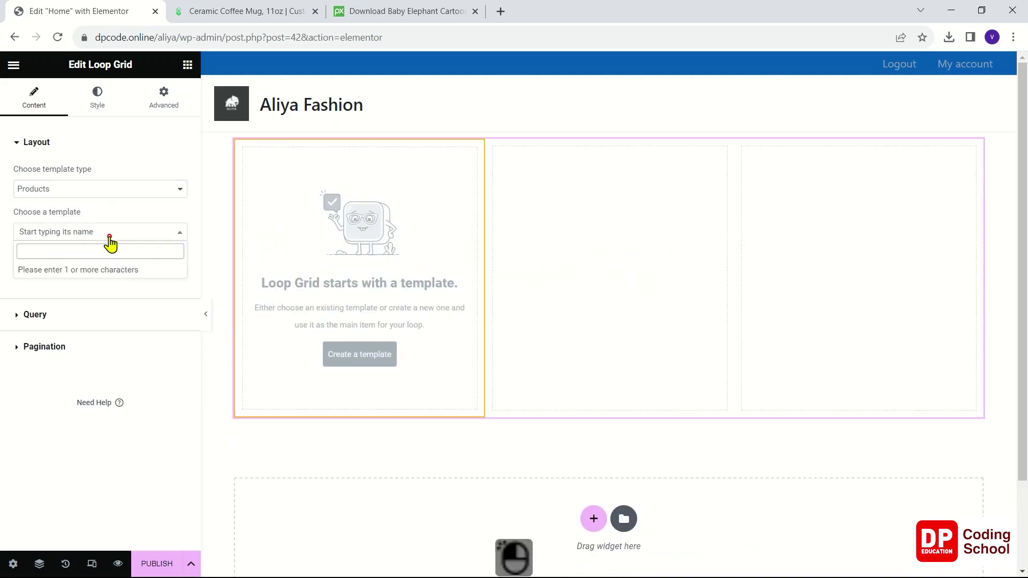
click(110, 235)
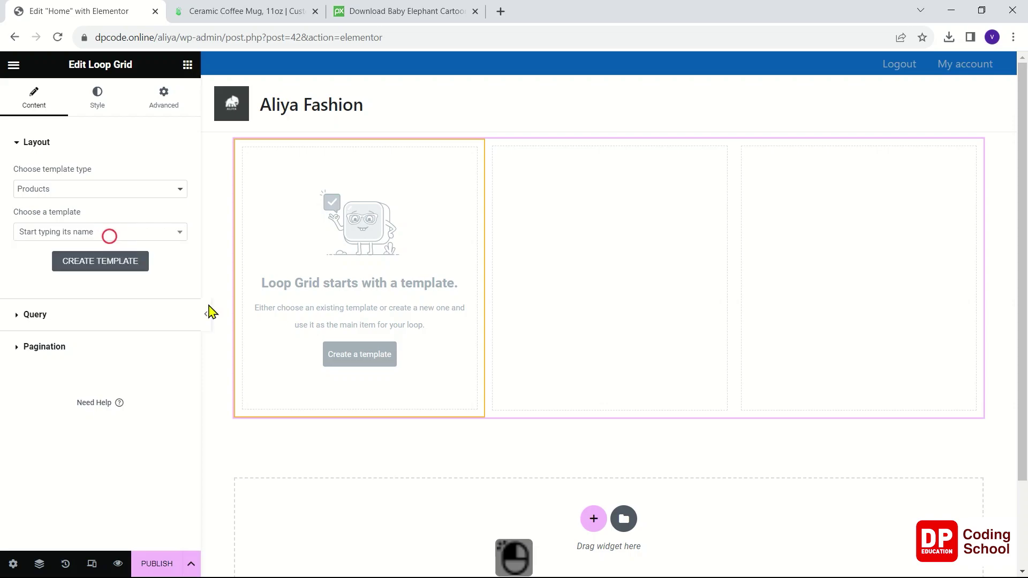
click(381, 367)
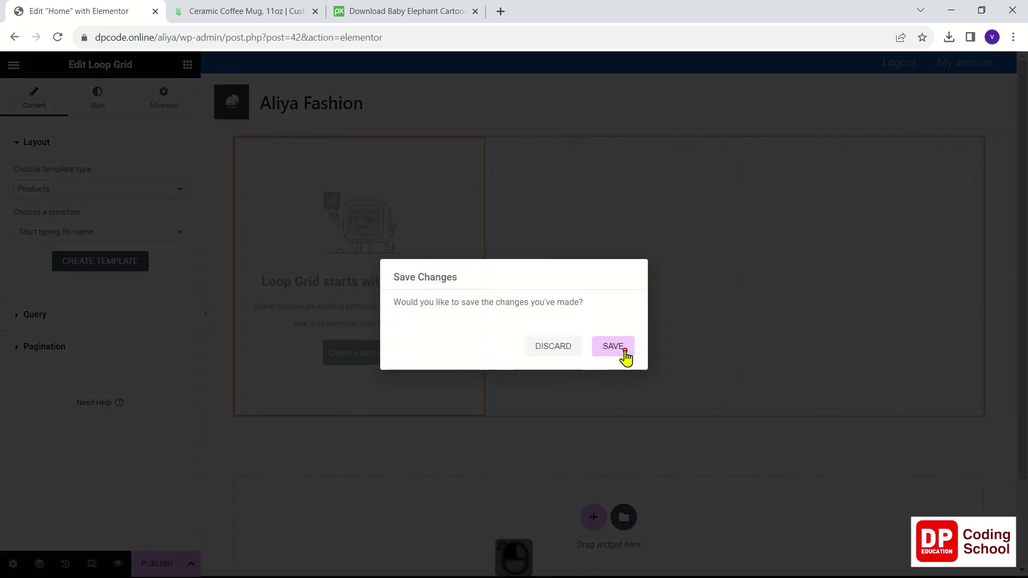
click(624, 357)
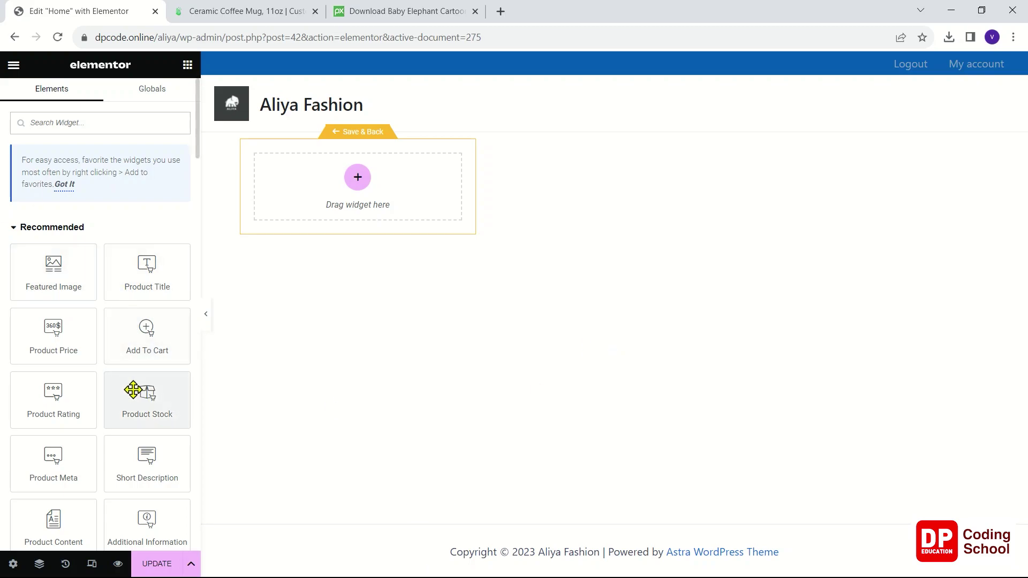
Add a Featured Image widget to the loop template and link it to a custom URL using the Post URL dynamic tag.
scroll(141, 398, down, 3)
scroll(140, 397, up, 3)
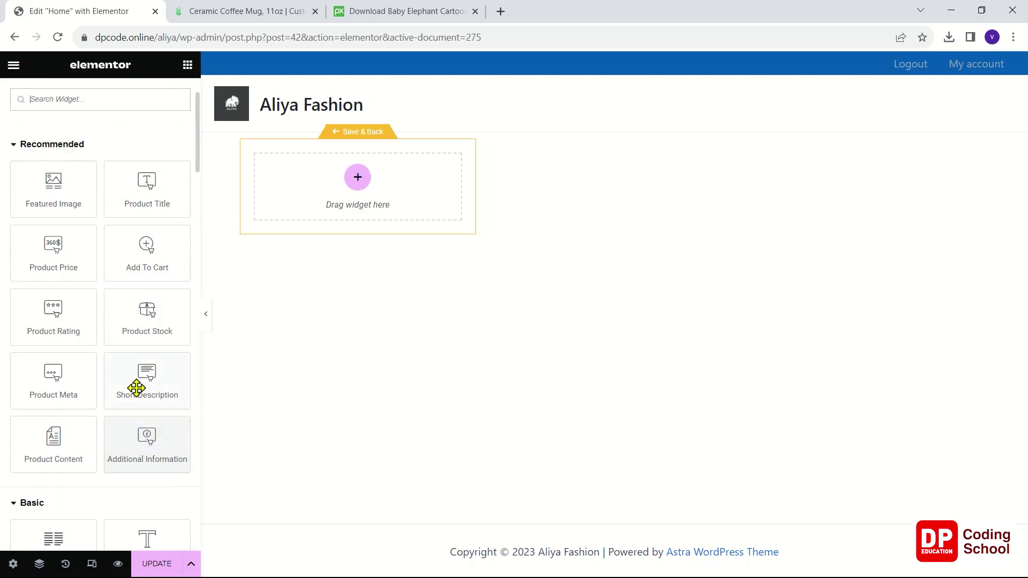
drag(66, 272, 342, 191)
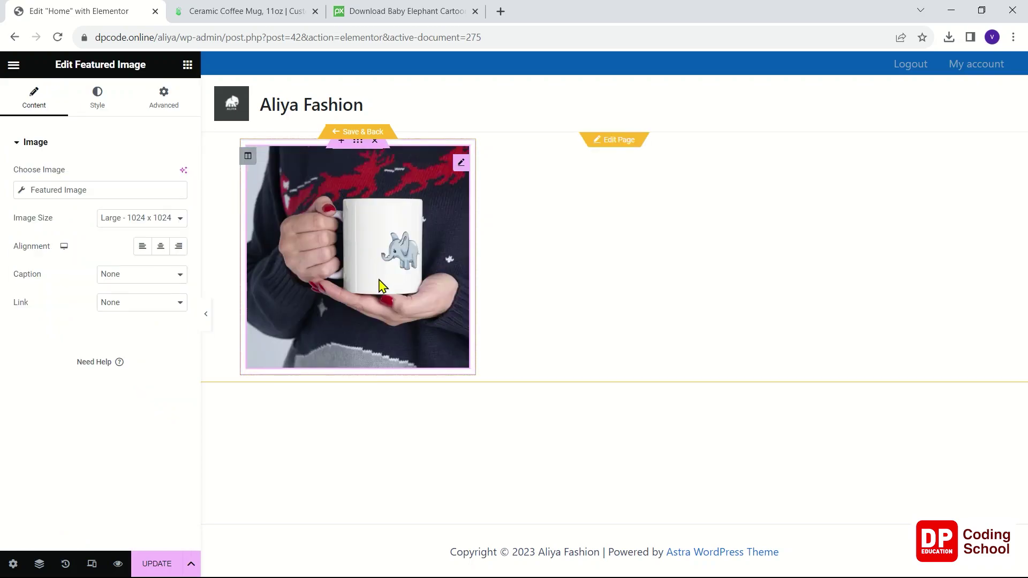
click(171, 303)
click(177, 313)
click(120, 306)
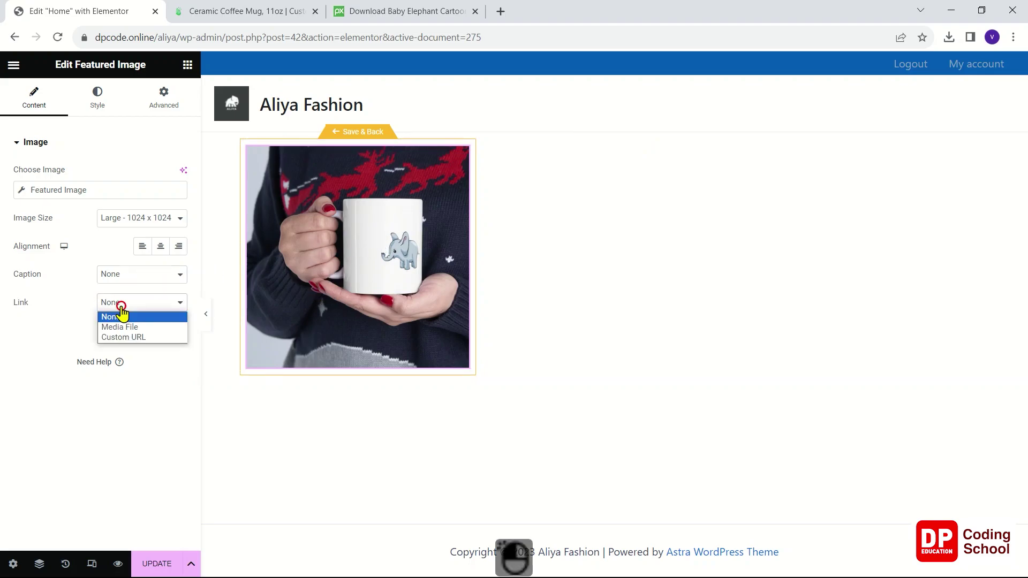
click(123, 337)
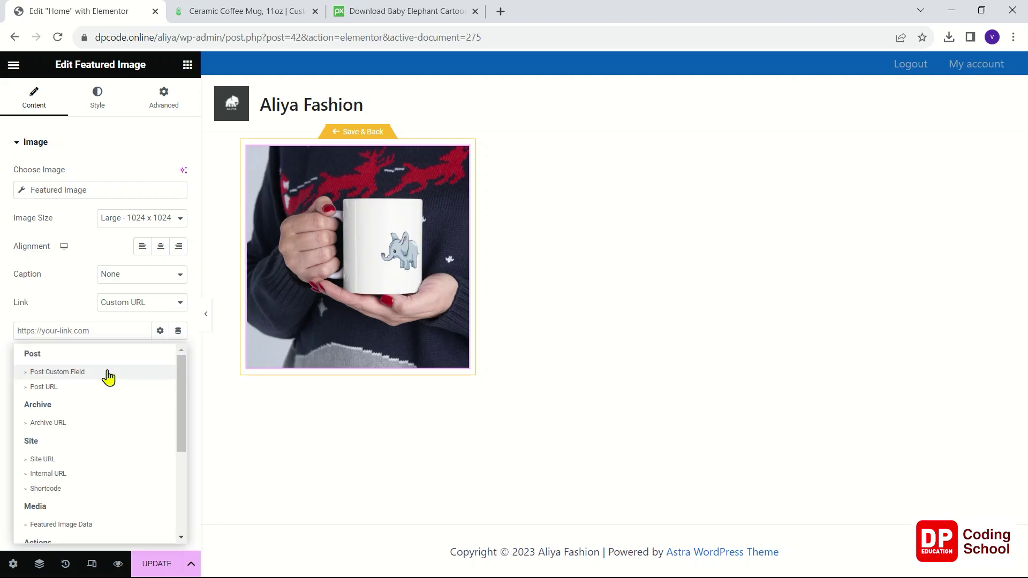
click(89, 391)
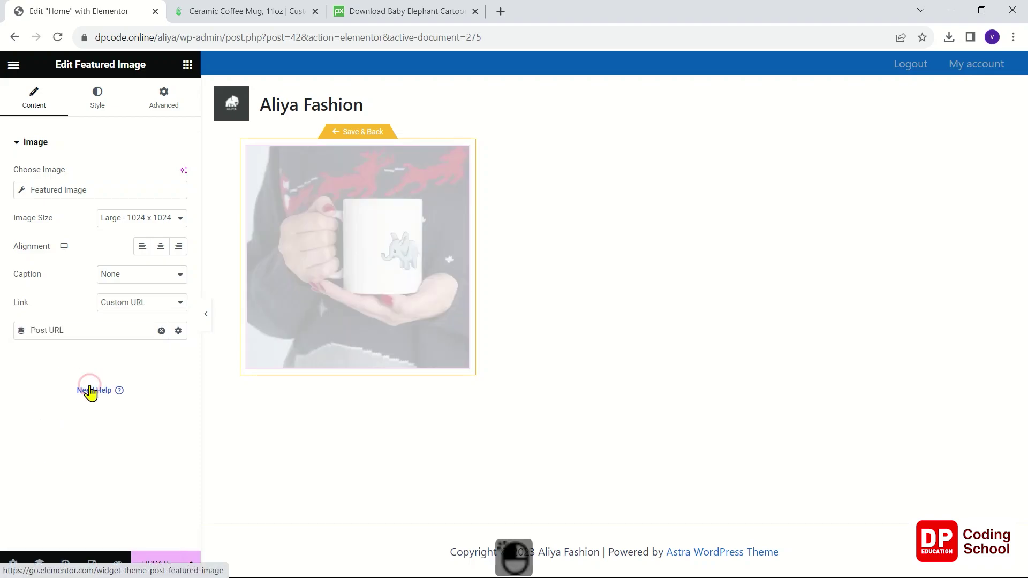
Clear the featured image's dynamic link, review the available dynamic tags, reapply Post URL and update the template.
click(115, 330)
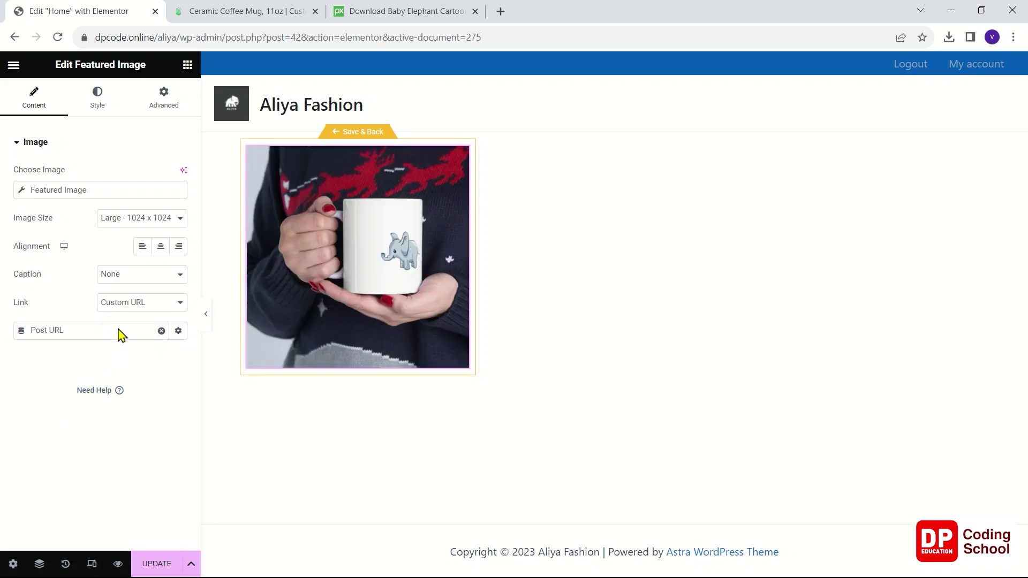
click(177, 331)
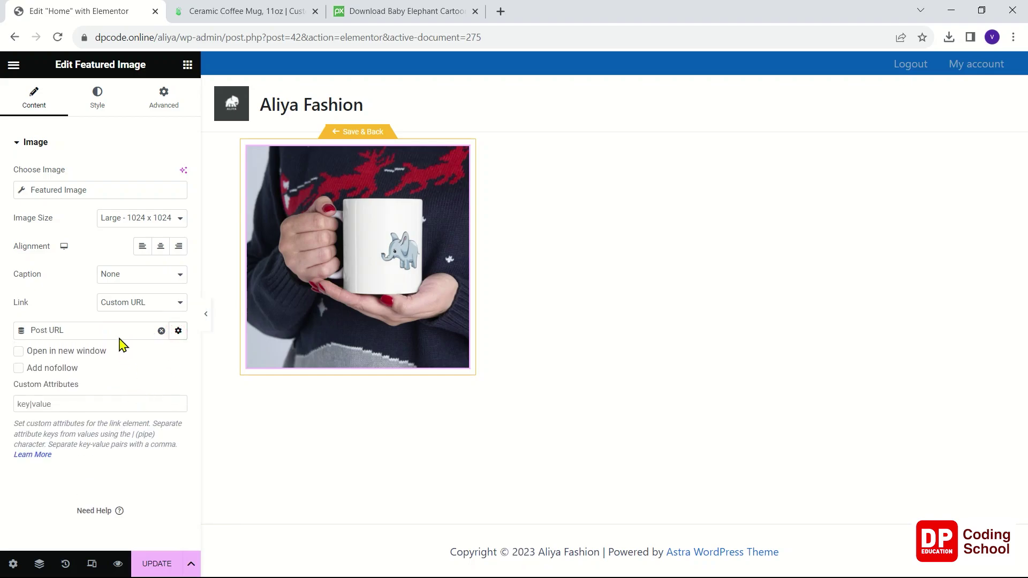
click(162, 331)
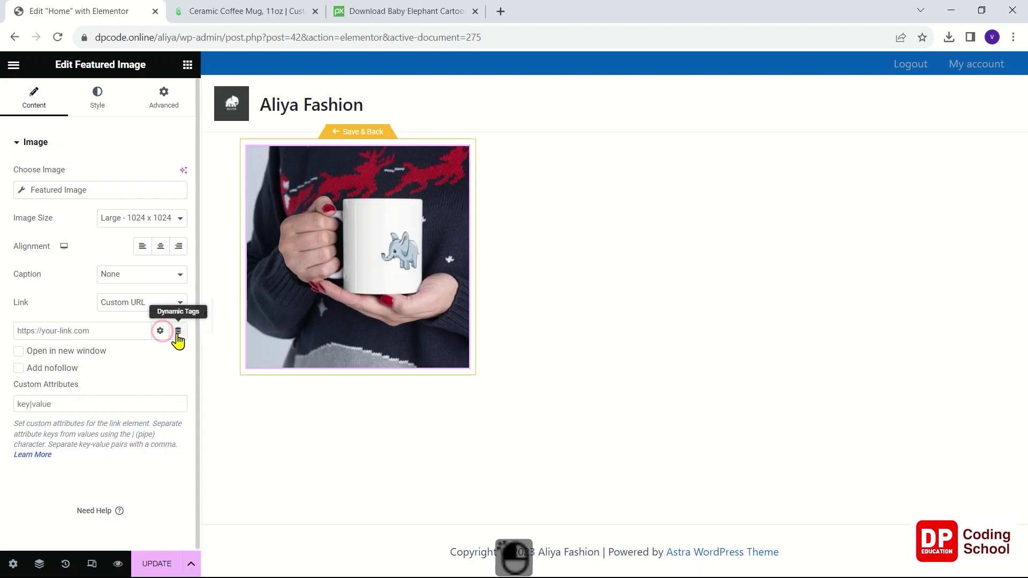
click(178, 332)
scroll(142, 399, down, 3)
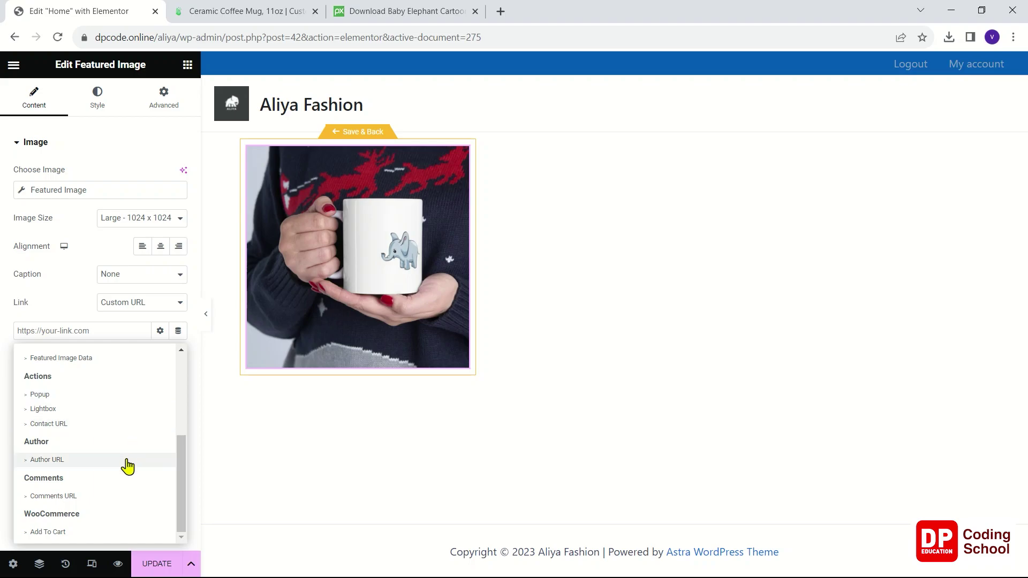
scroll(127, 469, up, 3)
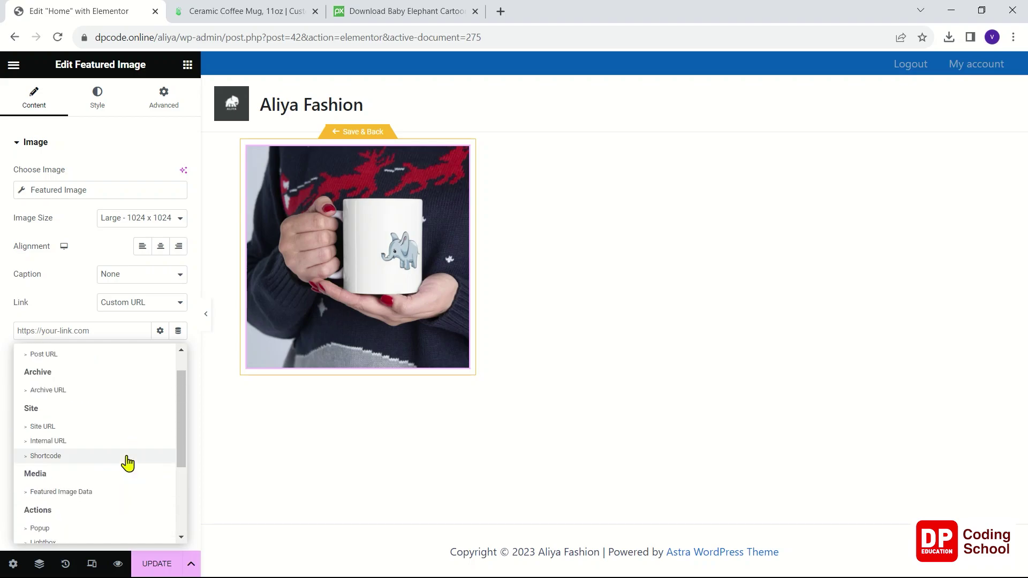
scroll(130, 459, up, 1)
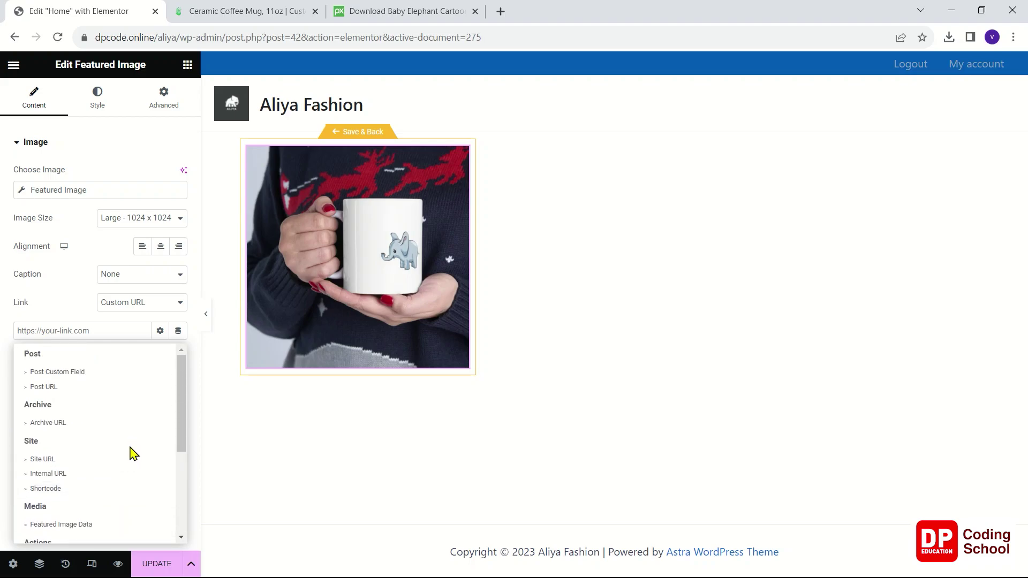
click(91, 386)
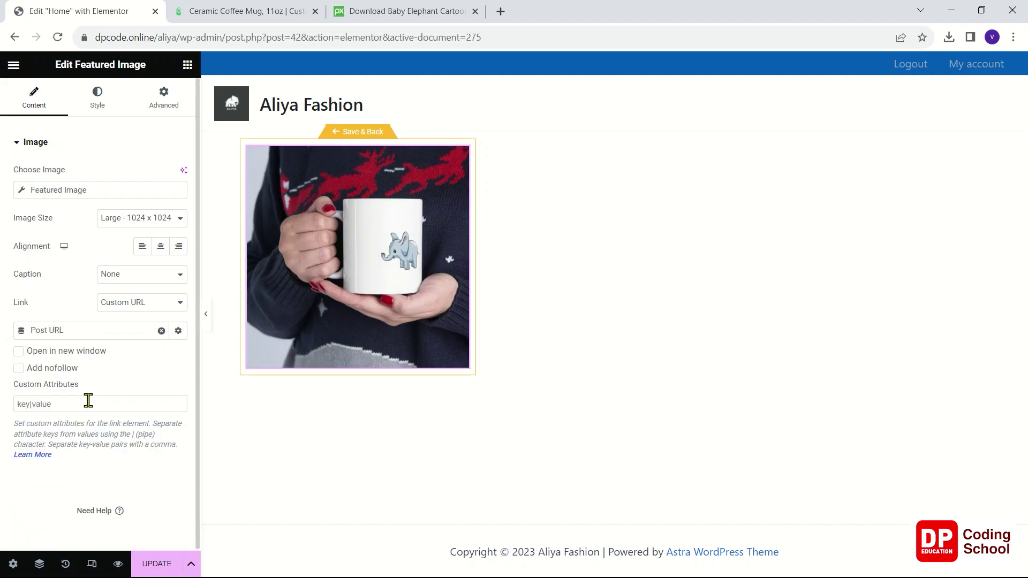
click(155, 568)
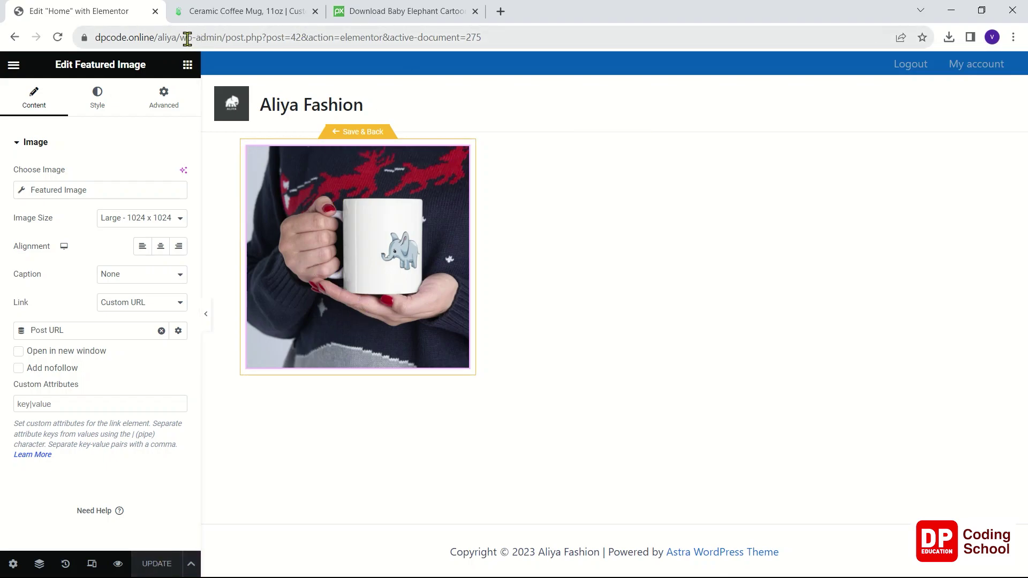
drag(184, 38, 57, 37)
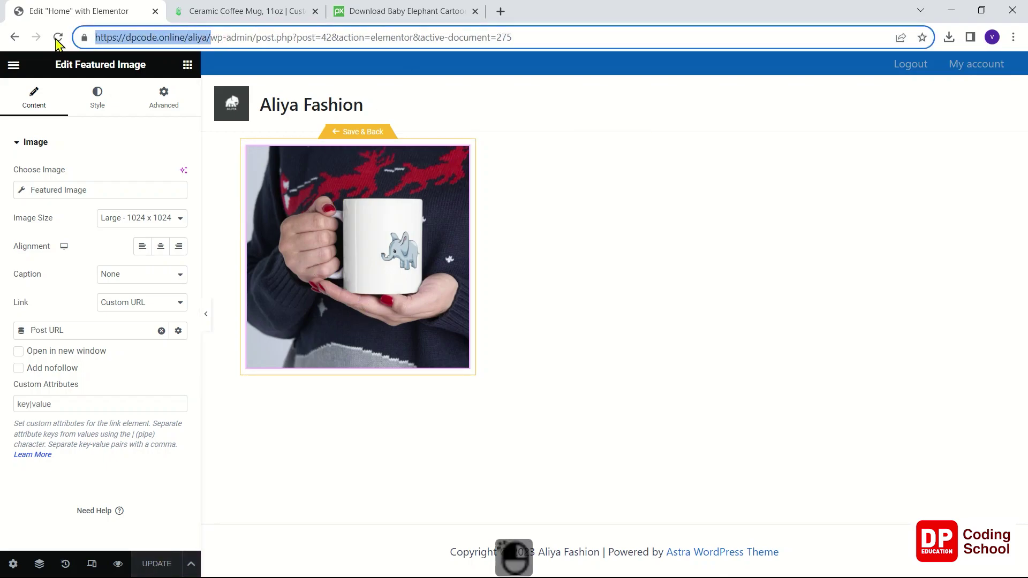
right_click(153, 33)
click(187, 105)
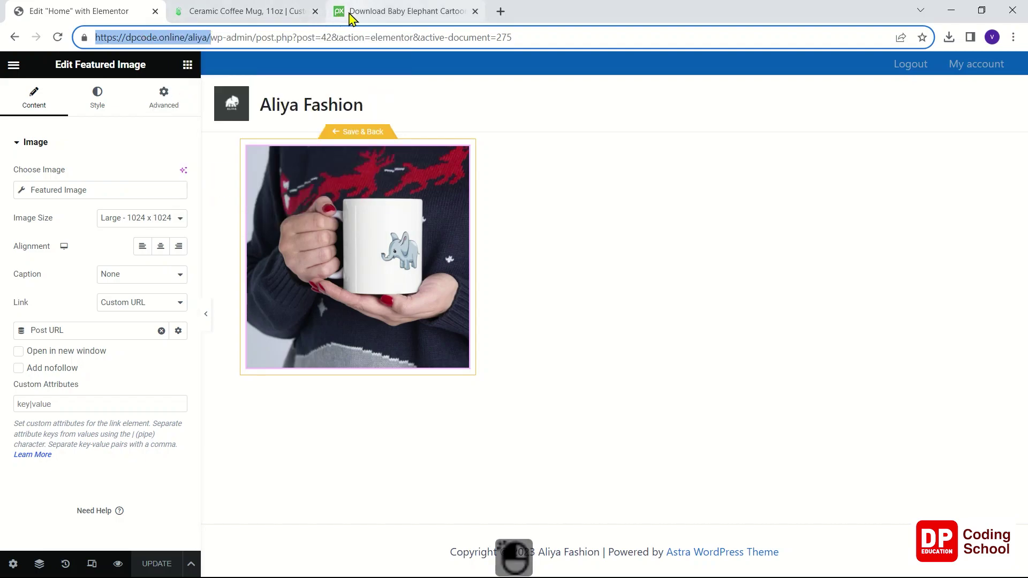
click(701, 31)
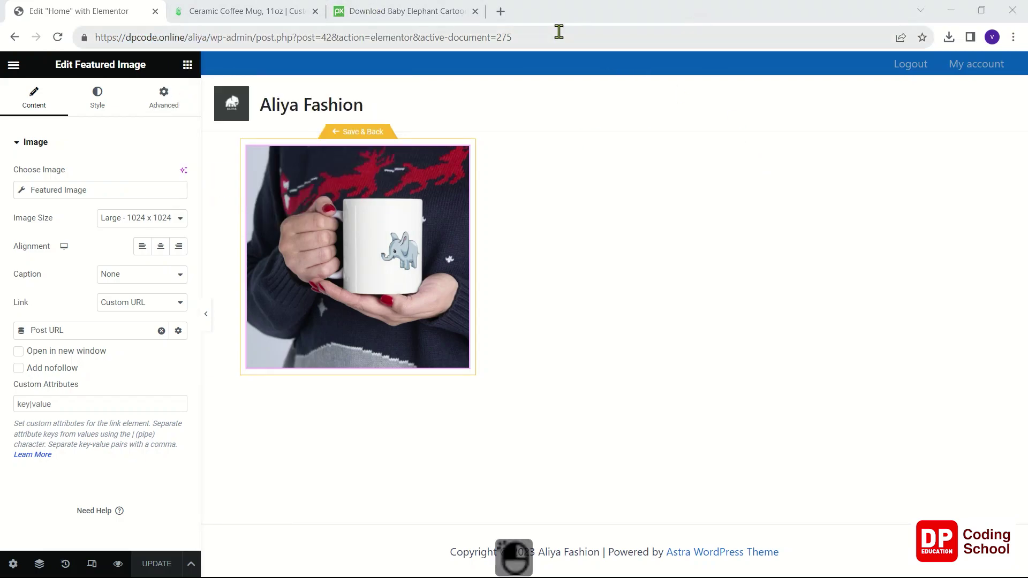
click(501, 12)
right_click(339, 36)
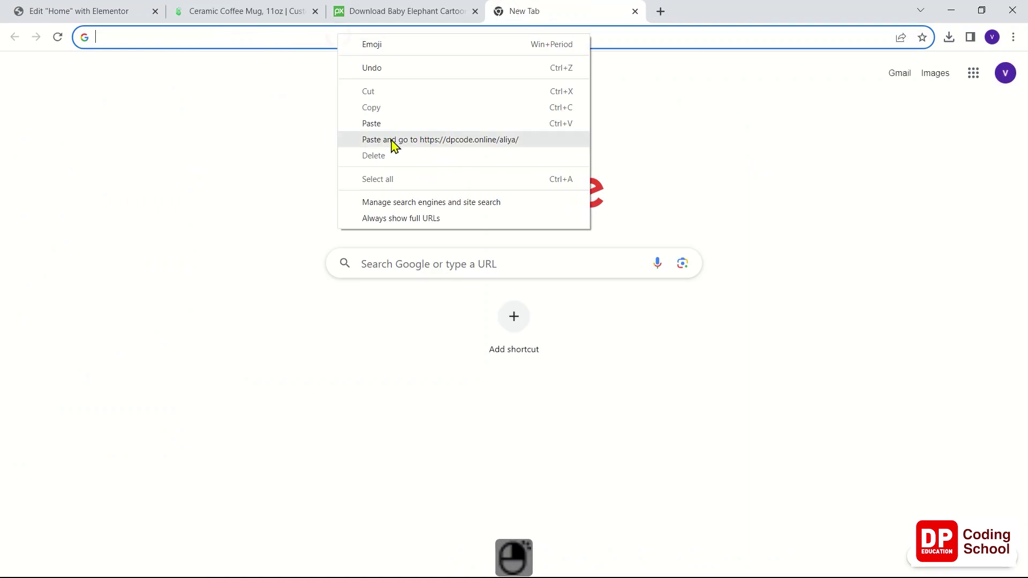
click(397, 140)
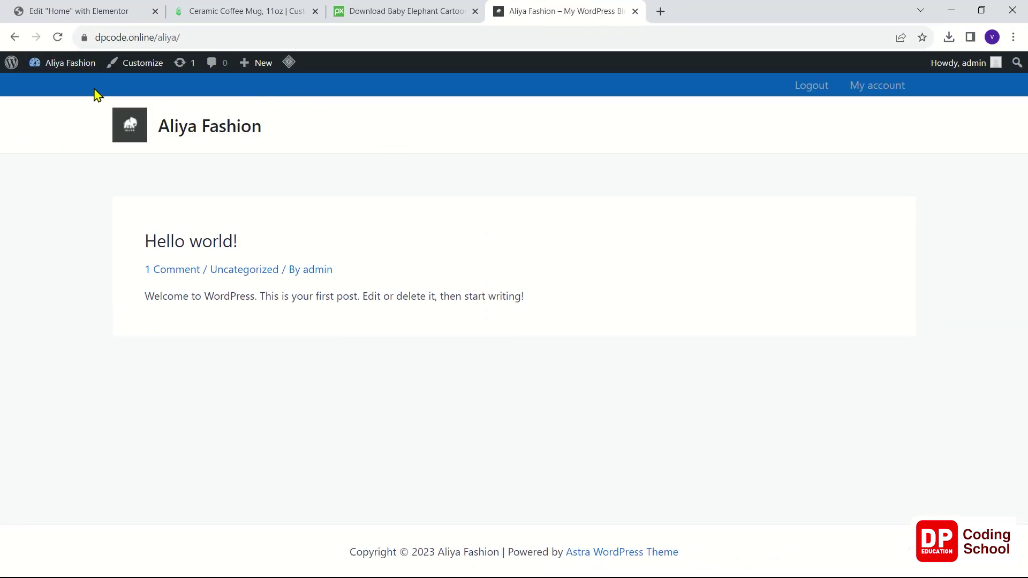
Return to the Elementor editor, save the loop template, go back to the Home page and publish it.
click(126, 12)
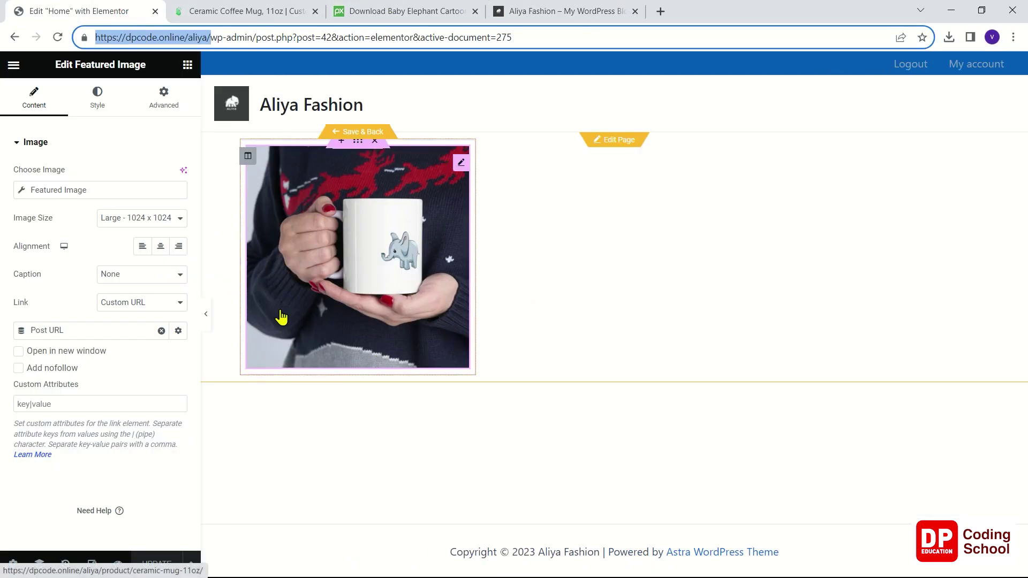
click(376, 132)
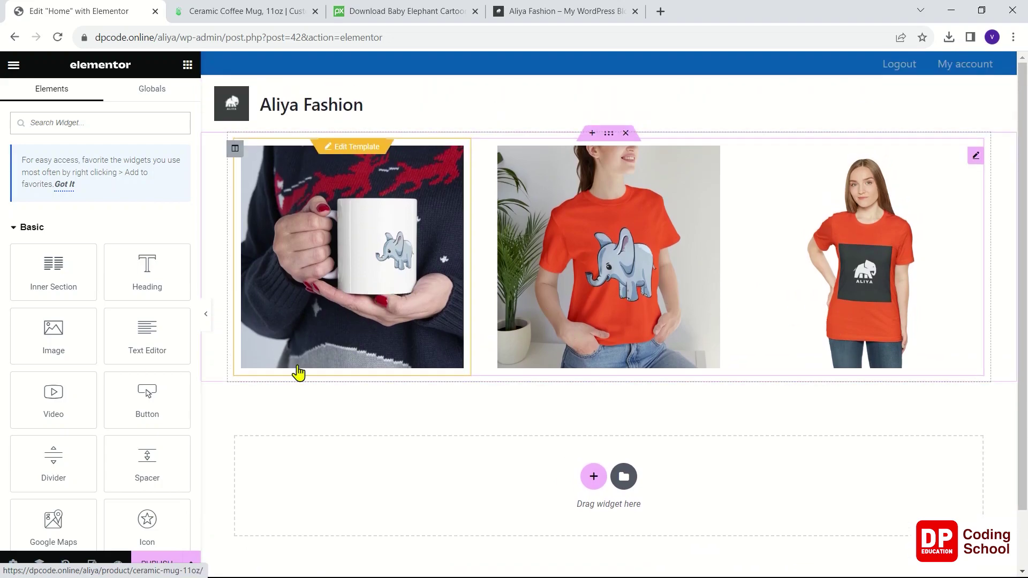
click(169, 566)
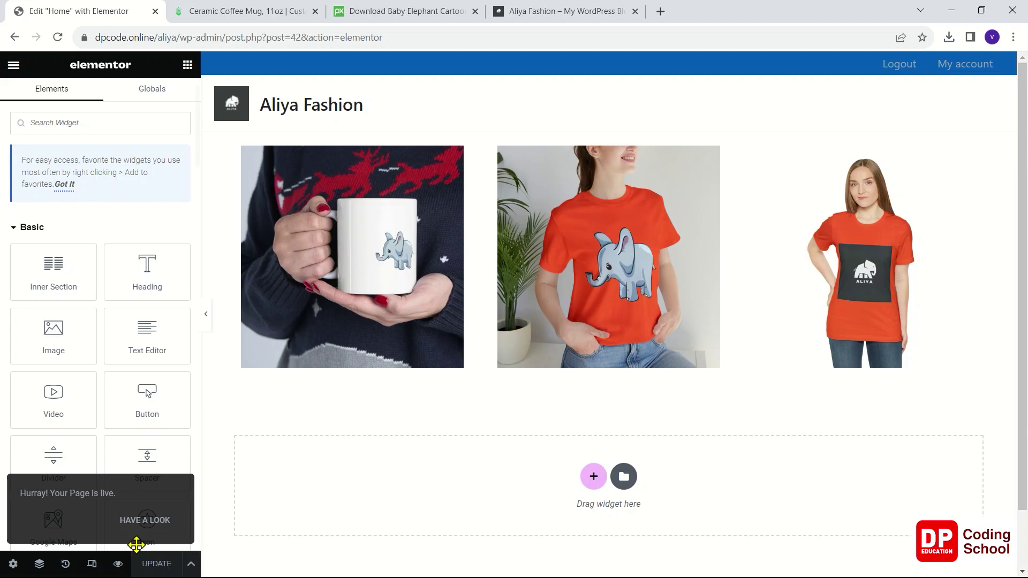
Preview the published Home page and examine the ceramic mug's product page through its linked image.
click(118, 564)
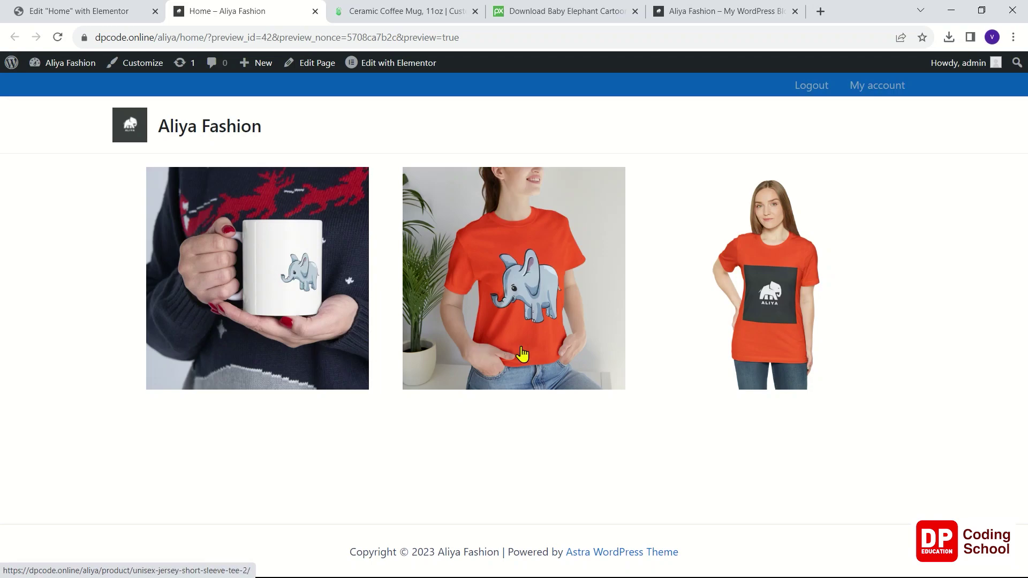
click(291, 337)
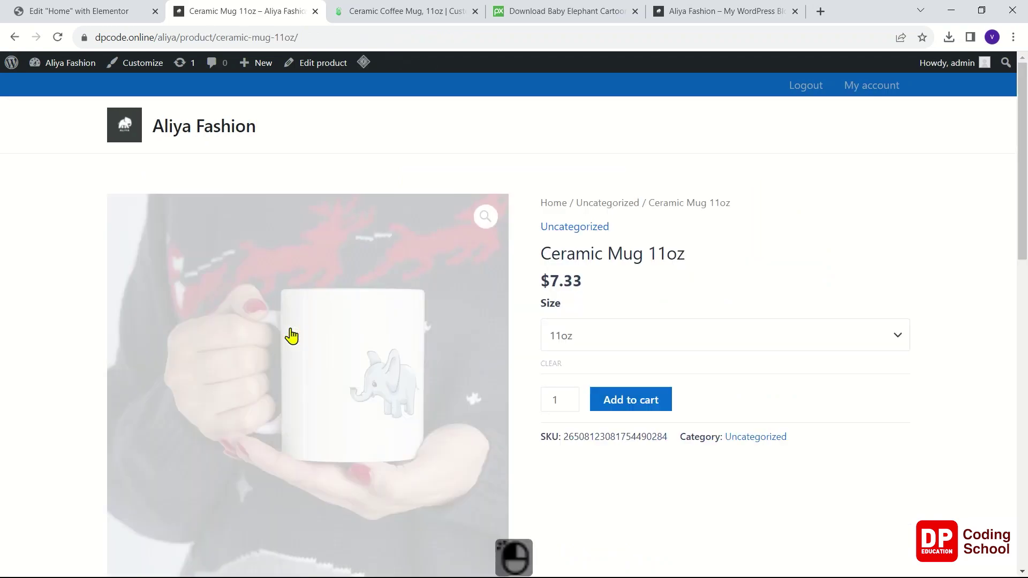
scroll(291, 343, down, 7)
scroll(291, 343, up, 7)
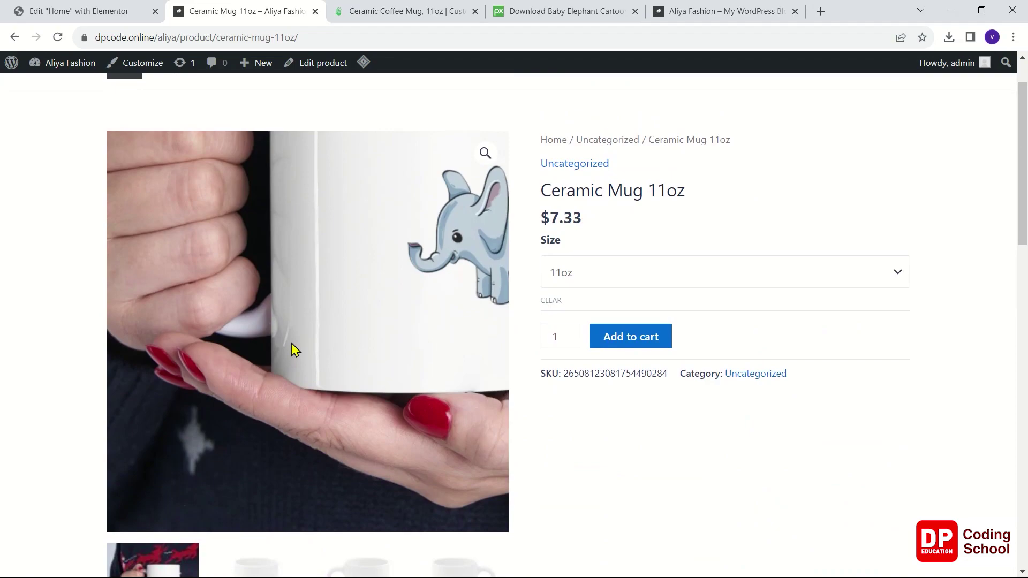
Leave the product page for the site's front page, go to the WordPress dashboard and open the Reading settings.
click(202, 142)
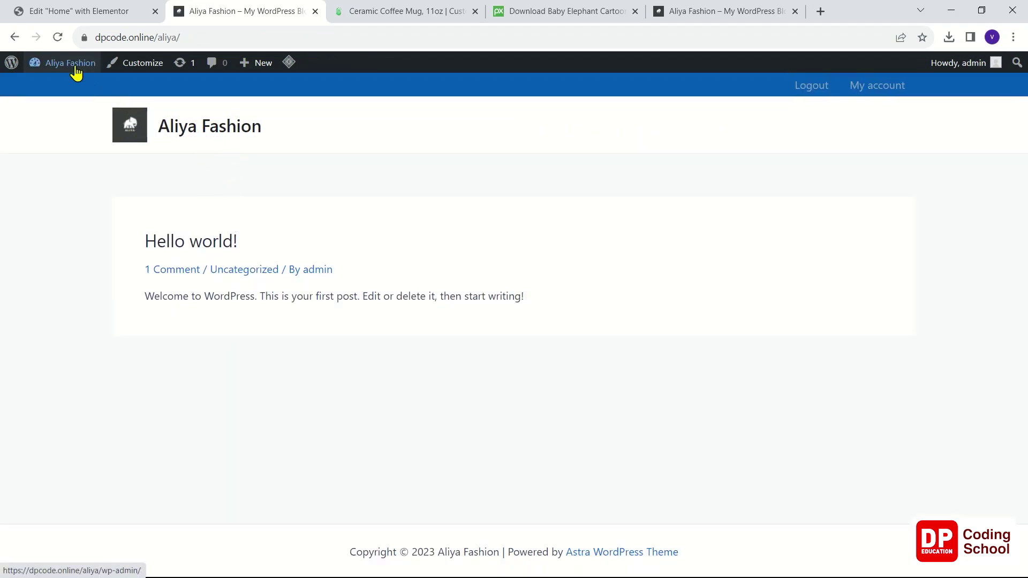
mouse_move(70, 66)
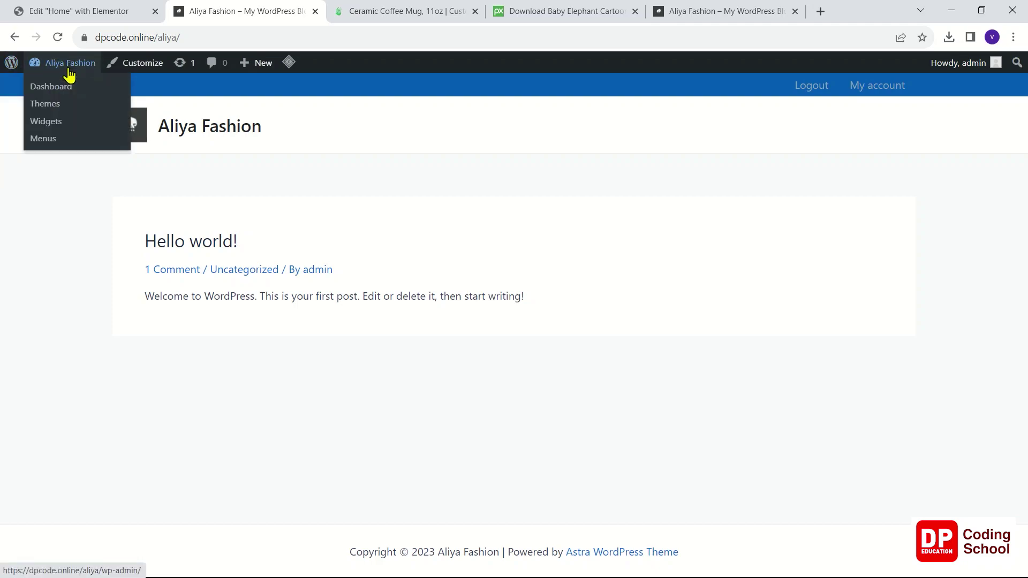
click(68, 87)
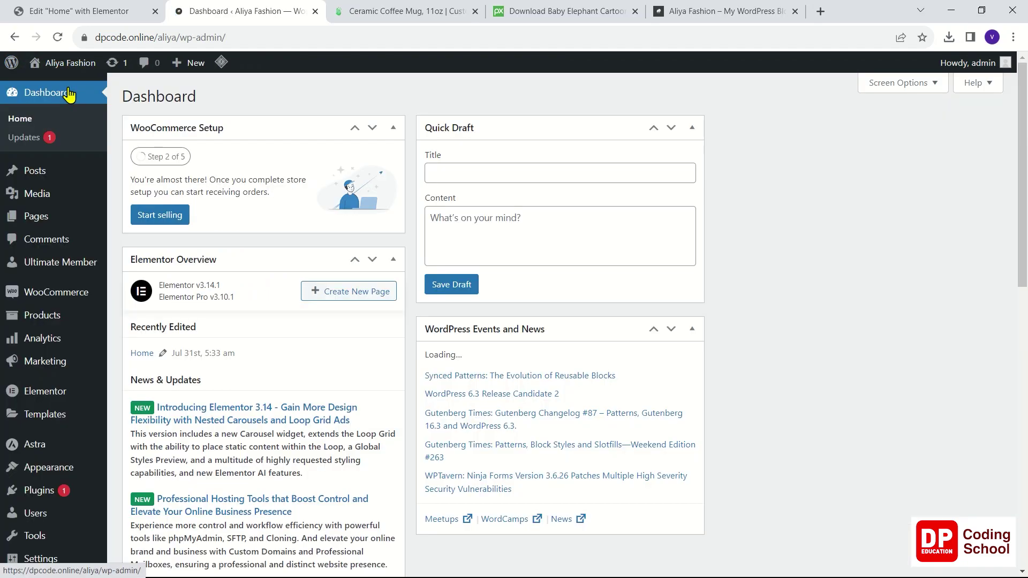
scroll(101, 394, down, 2)
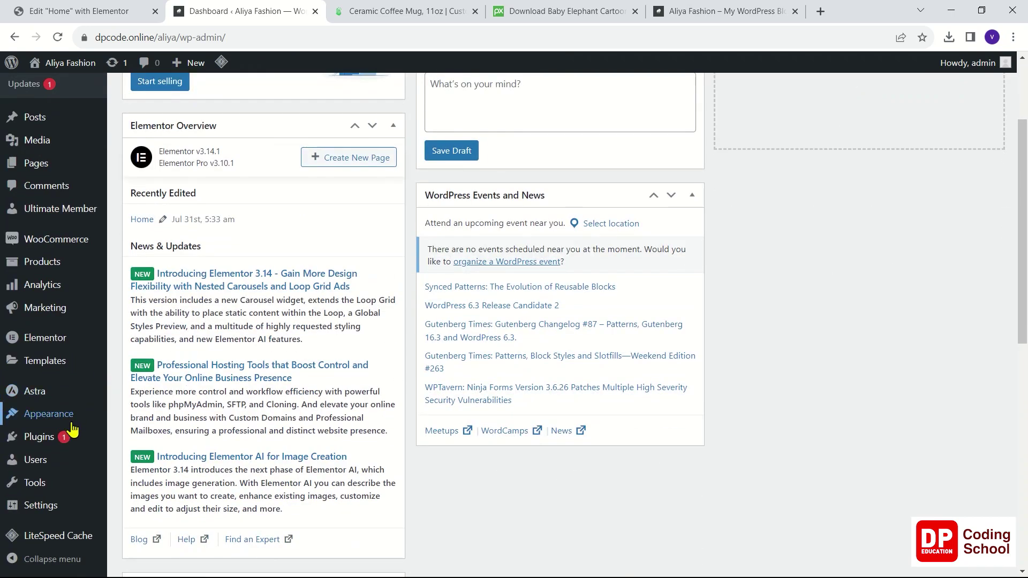
mouse_move(79, 506)
click(134, 425)
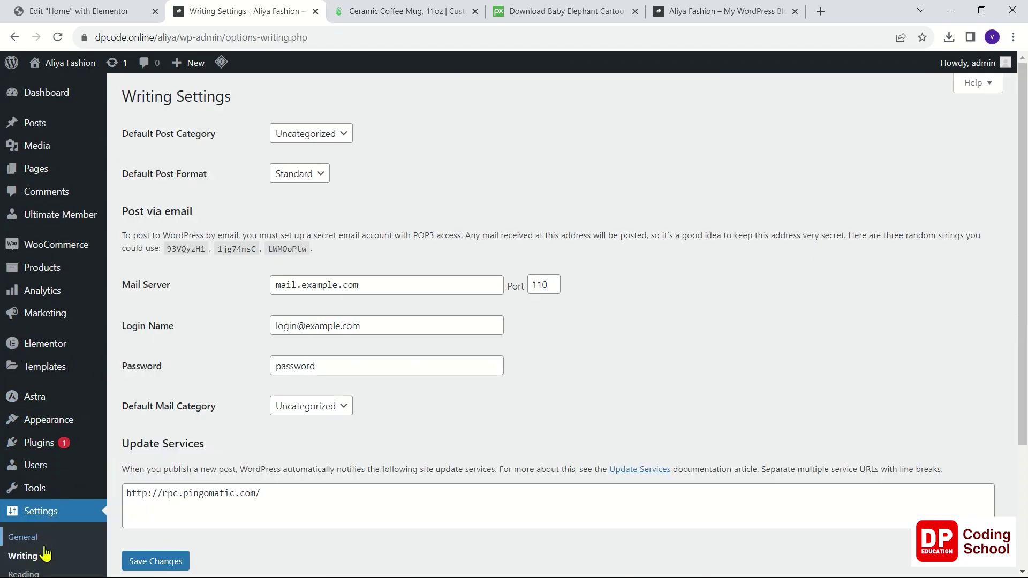
scroll(38, 471, down, 3)
click(35, 411)
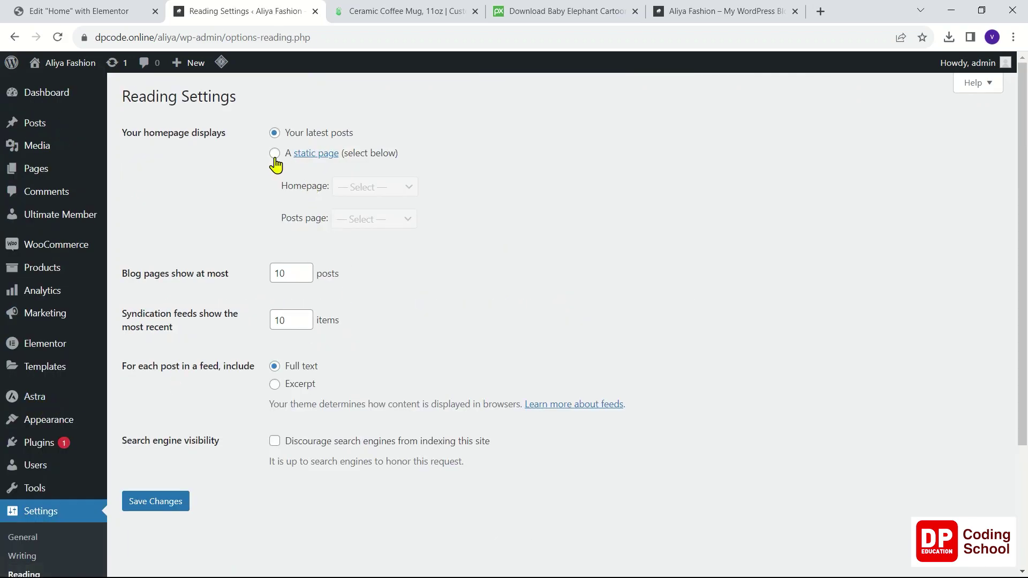
Make the site homepage display a static page, choose Home as the homepage and save the settings.
click(274, 154)
click(348, 190)
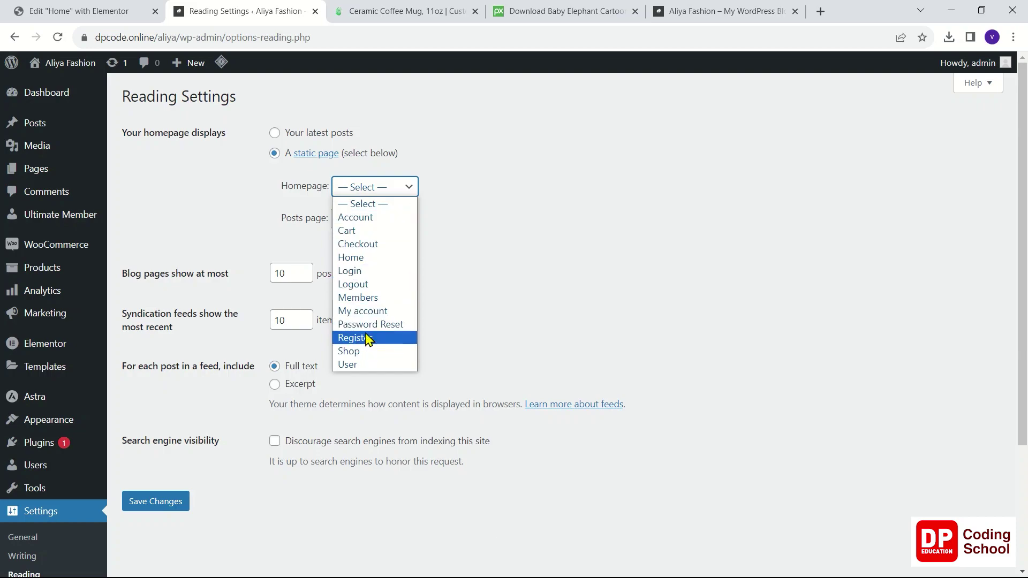
click(380, 259)
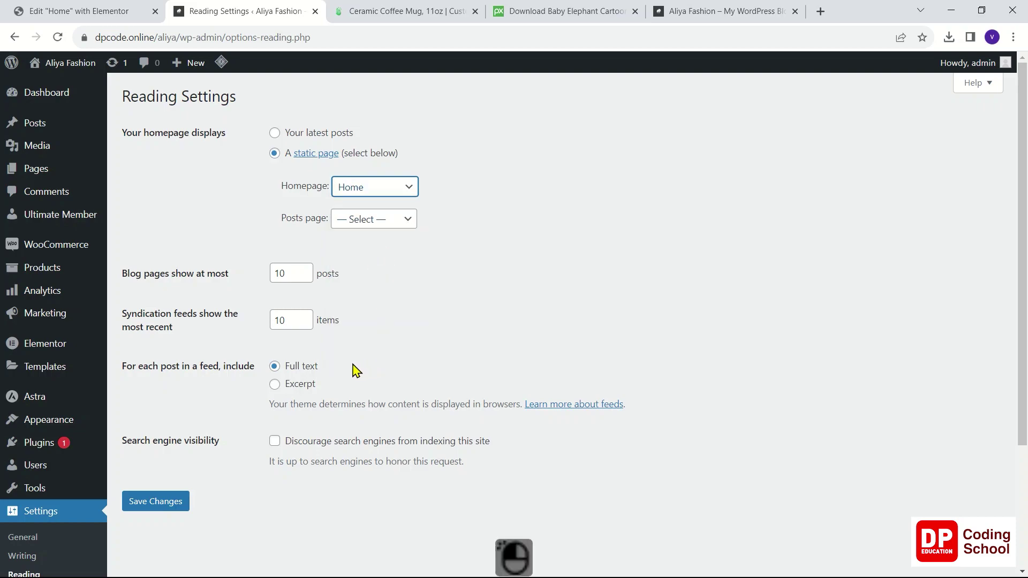
click(166, 502)
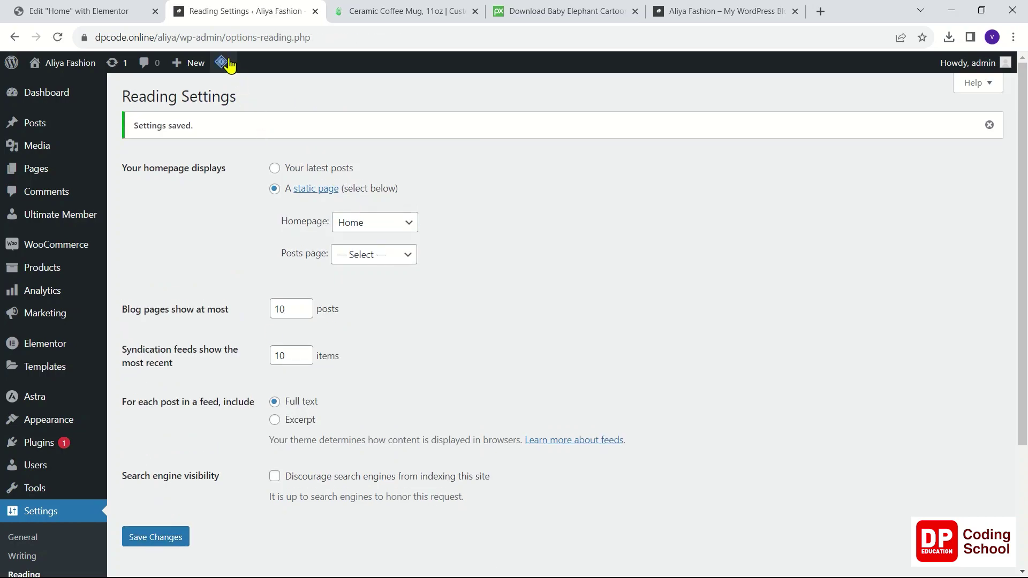
Reload the site's front page and follow its Aliya Fashion title to check which homepage it displays.
click(109, 15)
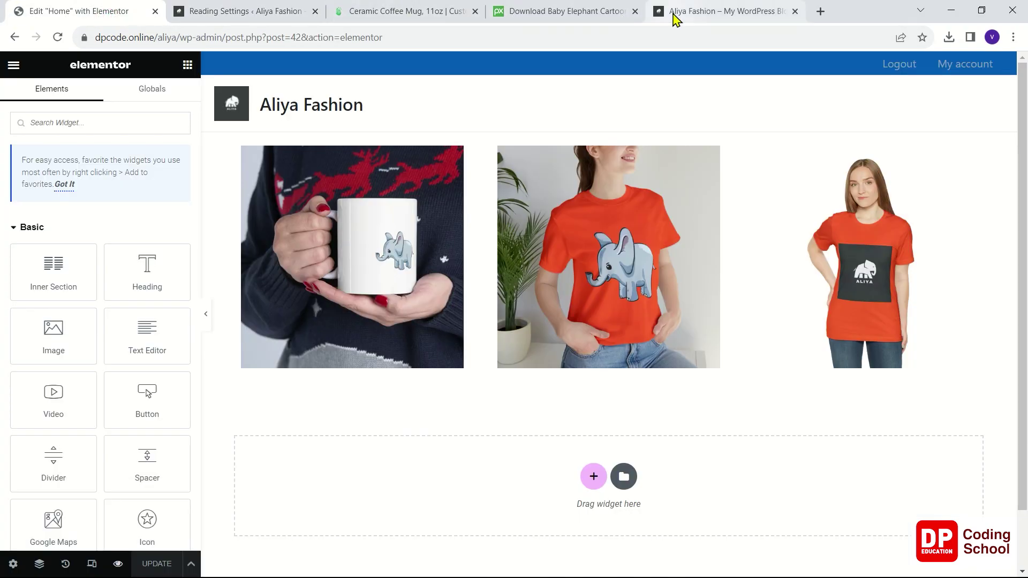
click(289, 12)
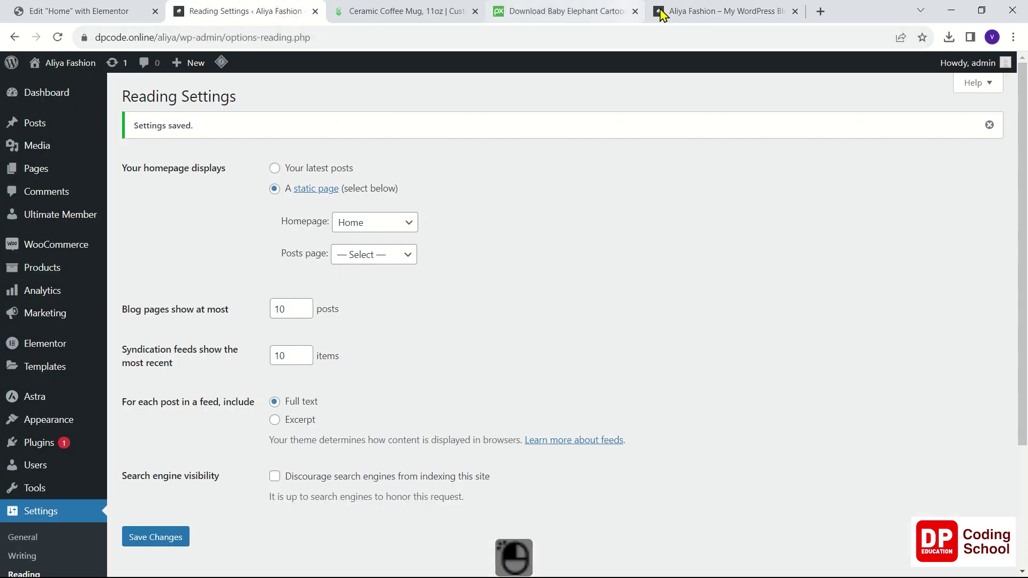
click(707, 12)
right_click(298, 126)
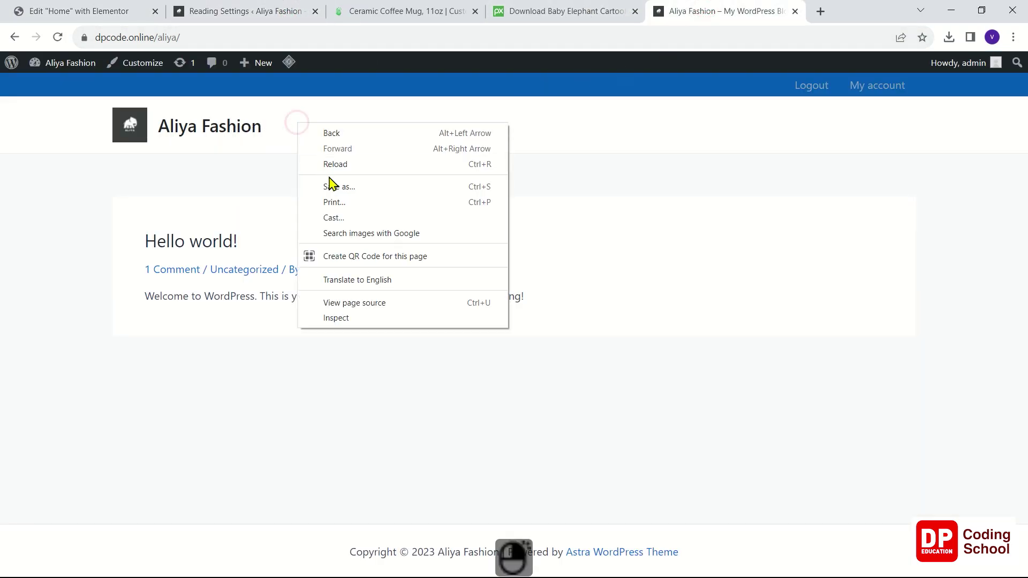
click(333, 164)
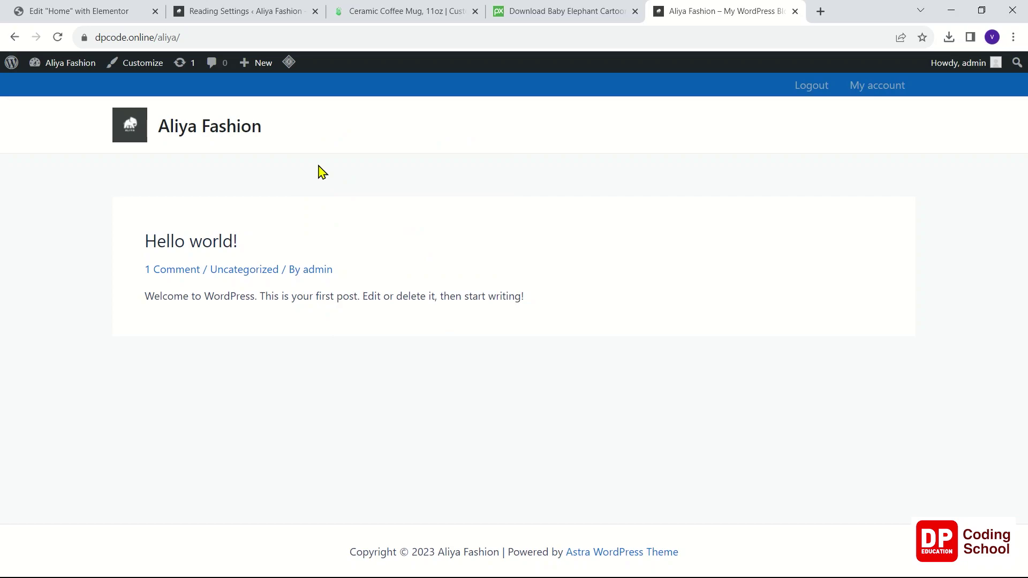
click(193, 133)
click(192, 133)
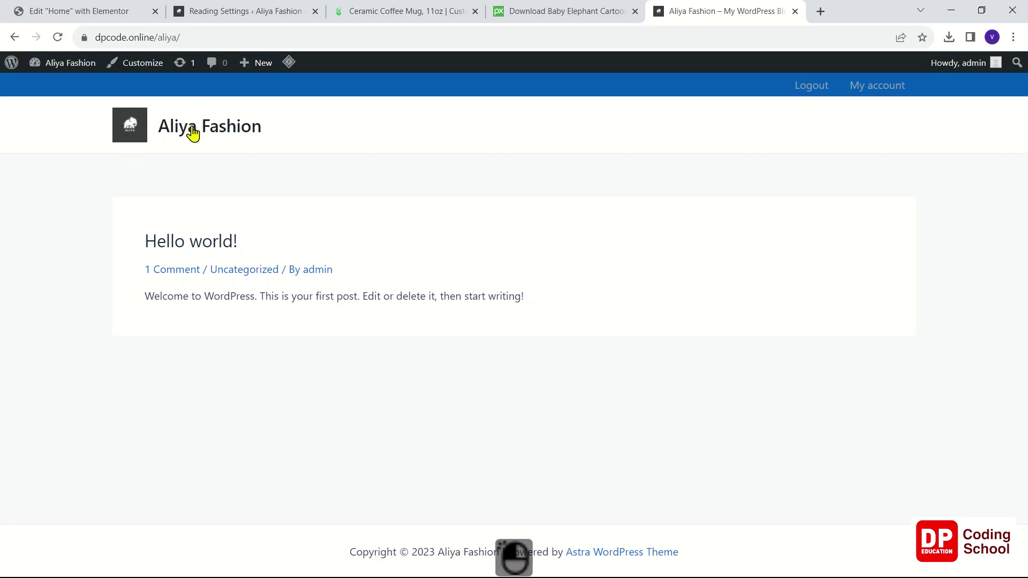
Return to the Reading settings, select Home again as the static homepage and save once more.
click(101, 10)
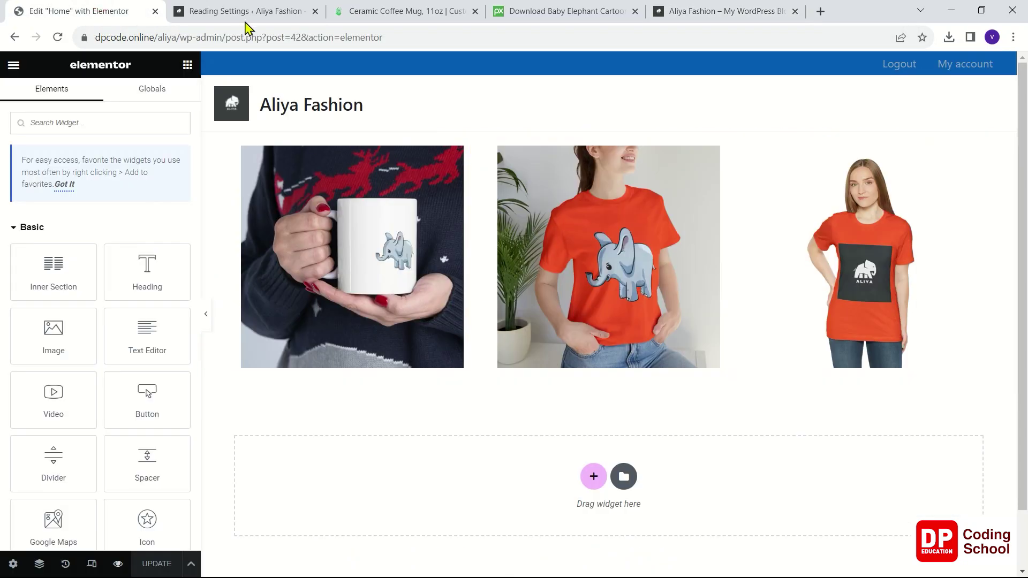
click(245, 16)
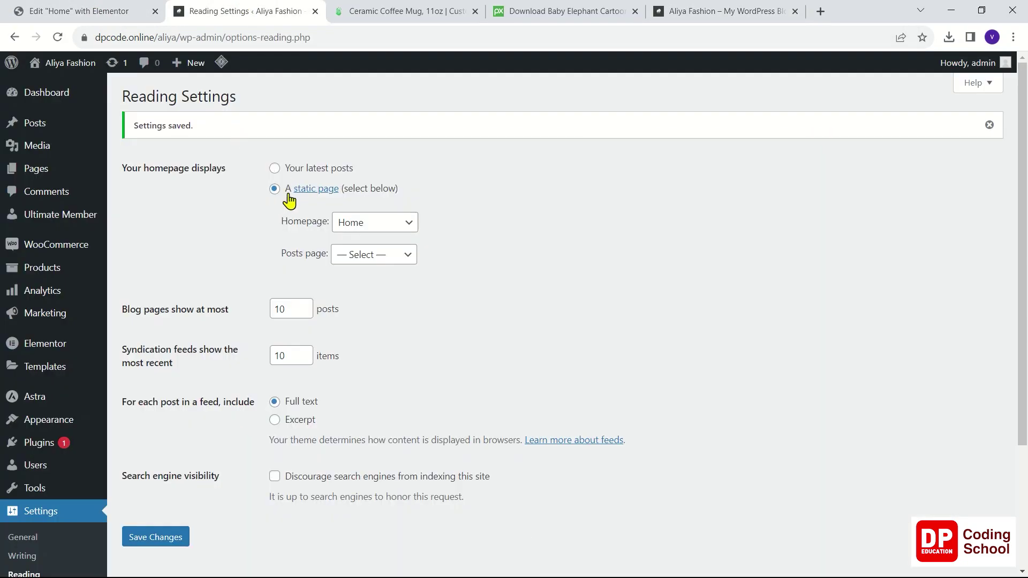
click(368, 235)
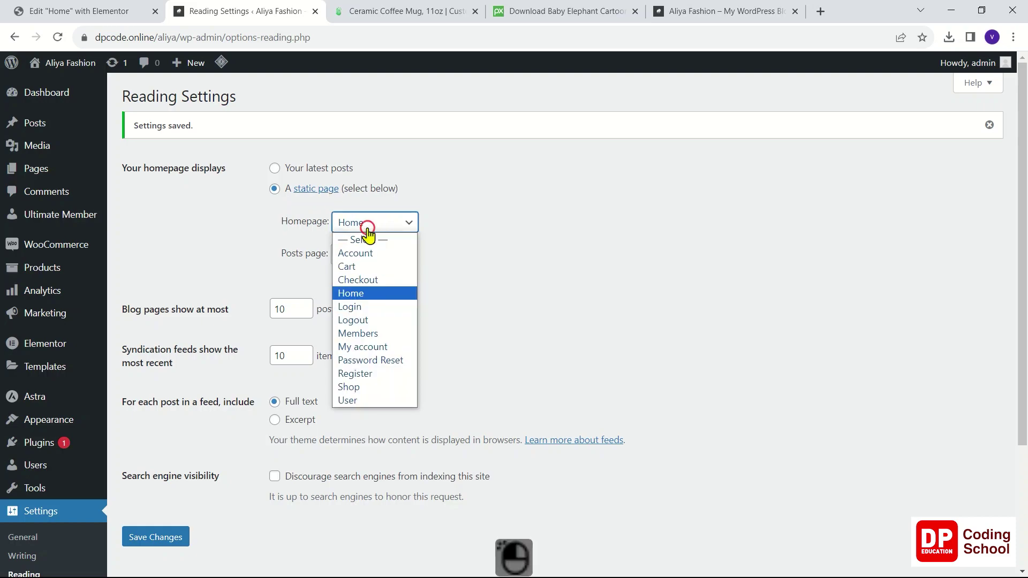
click(364, 297)
scroll(196, 504, down, 2)
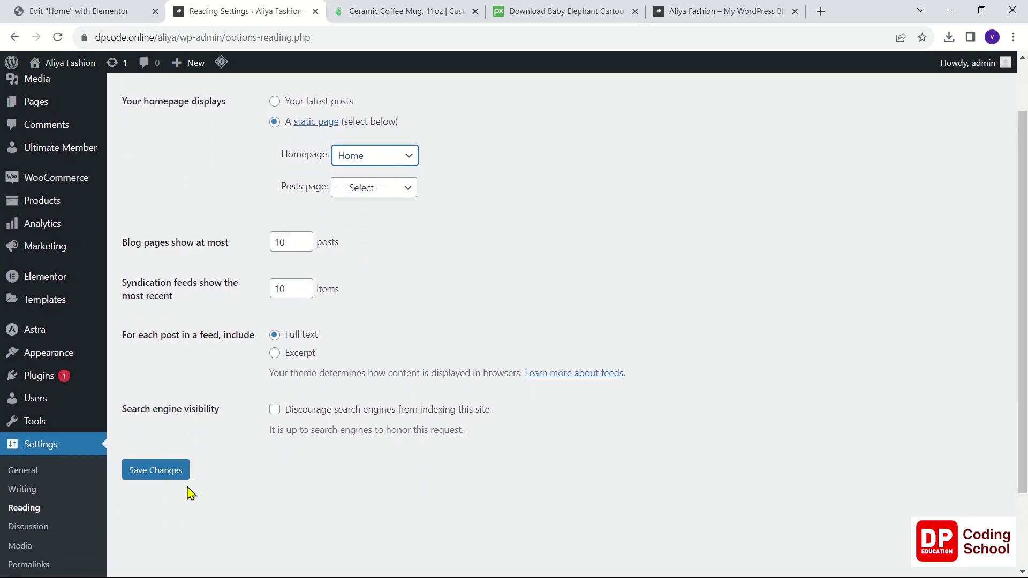
click(179, 476)
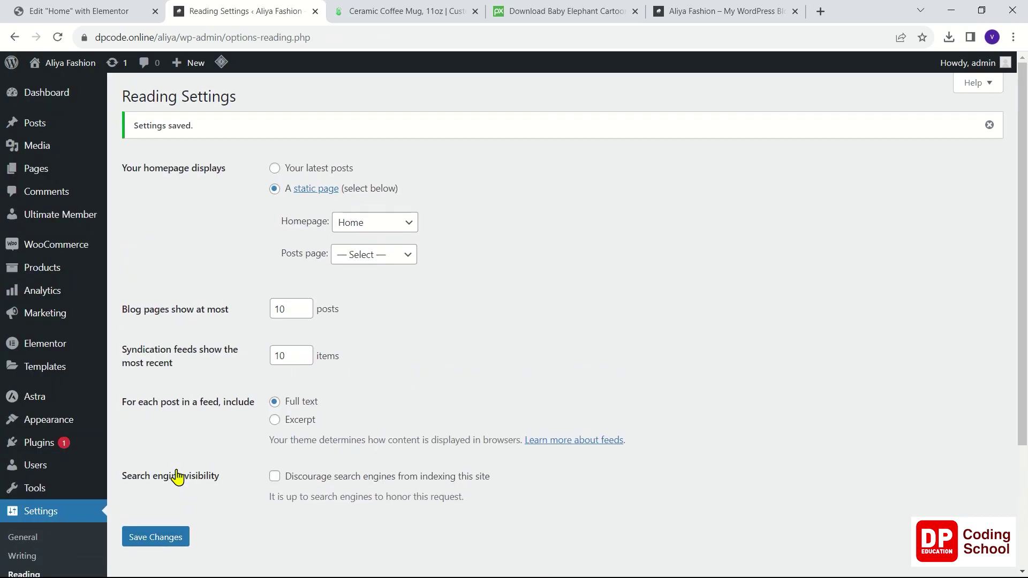
Reload the front page again and follow the site logo to recheck the homepage.
click(692, 10)
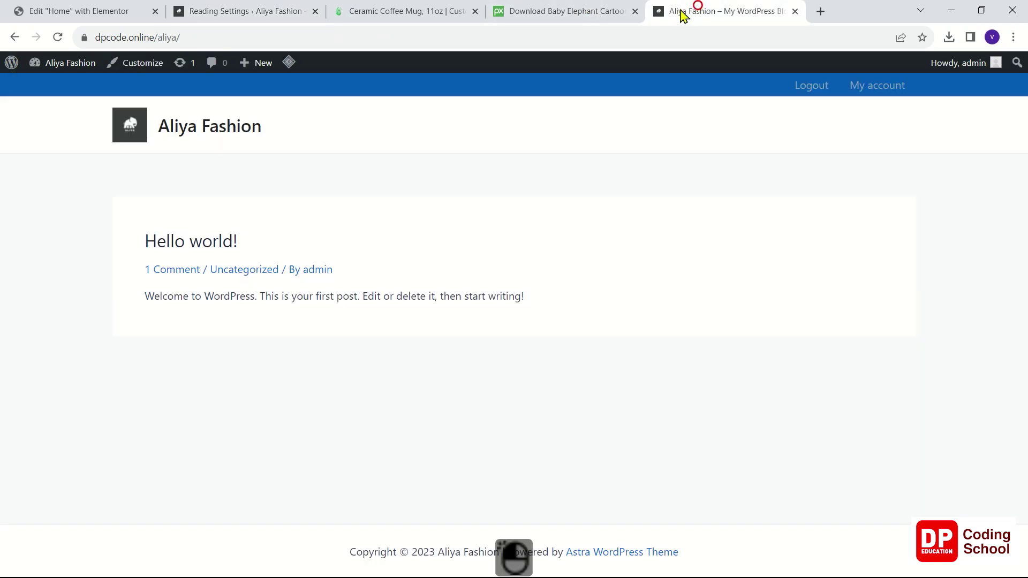
right_click(400, 132)
click(433, 175)
click(120, 130)
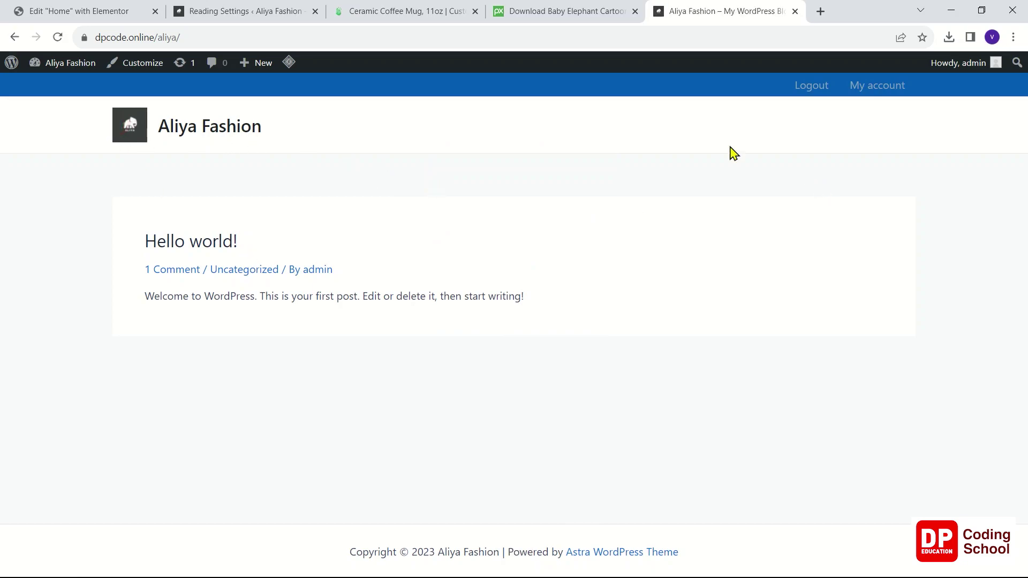
Open the list of all pages from the dashboard and view the Home page.
mouse_move(58, 70)
click(57, 87)
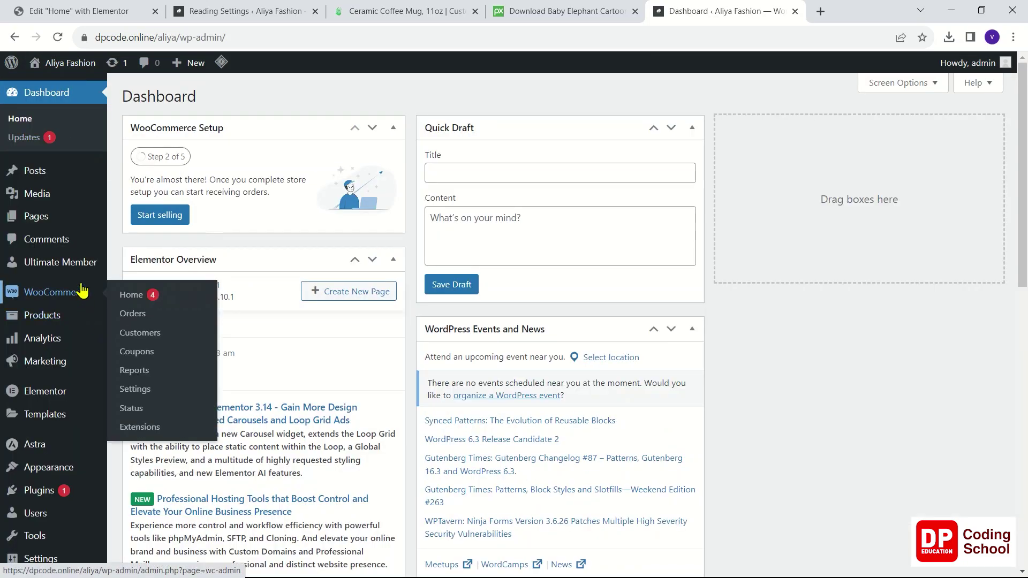
click(57, 218)
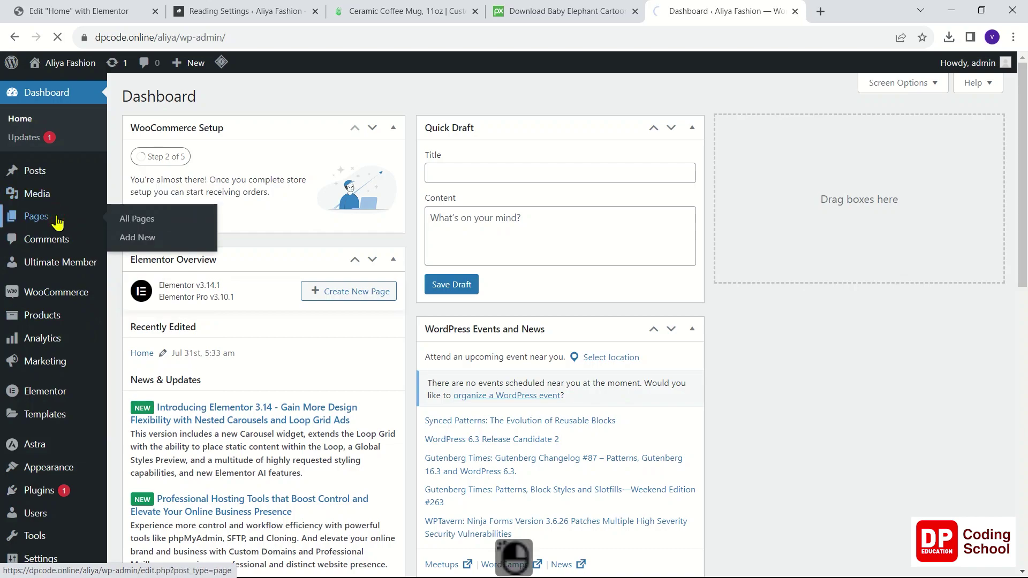
scroll(227, 297, down, 1)
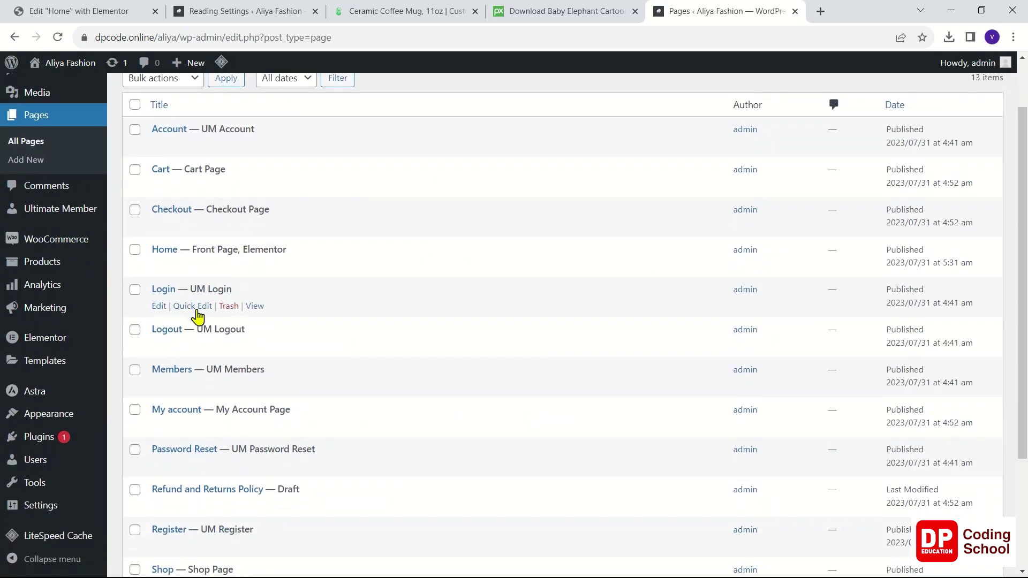
click(253, 266)
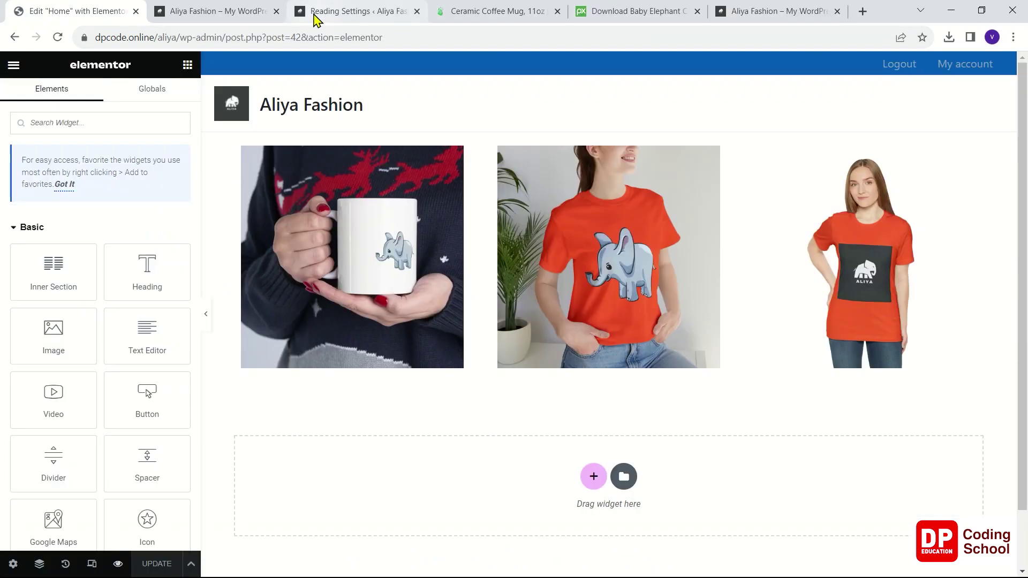
In the Permalink settings, set the permalink structure to Post name and save the changes.
click(337, 15)
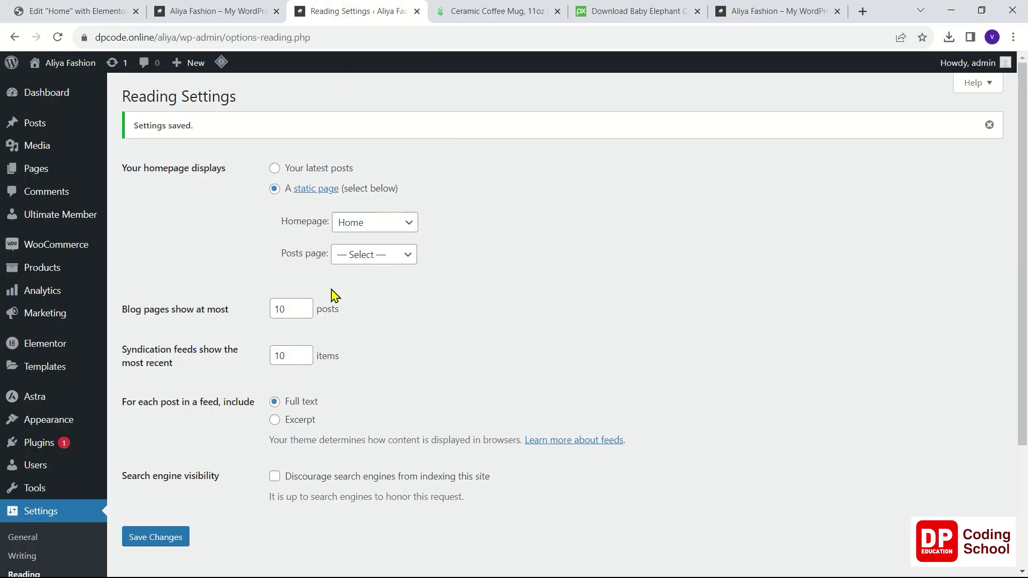
scroll(327, 299, down, 1)
scroll(54, 474, down, 2)
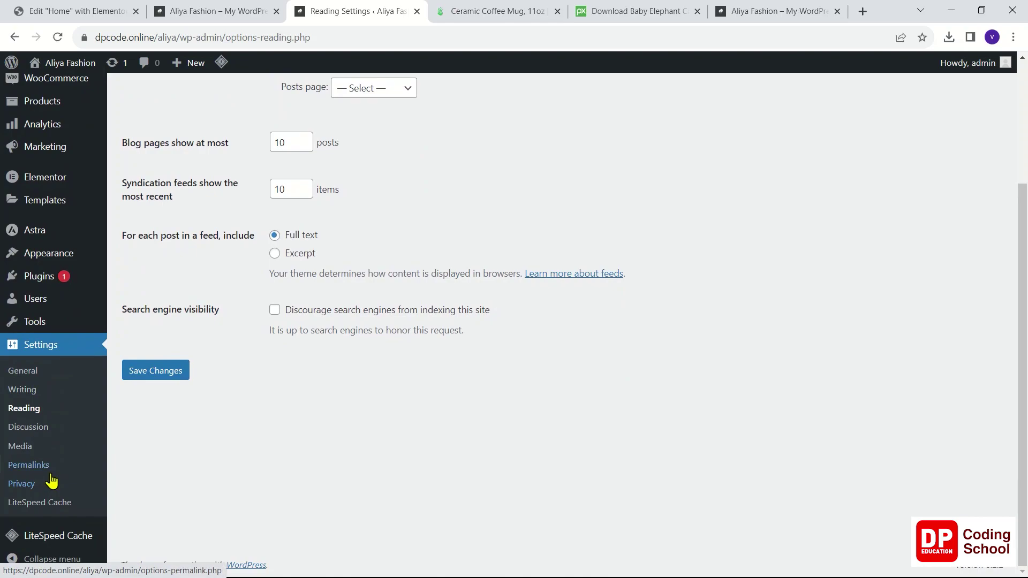
click(48, 465)
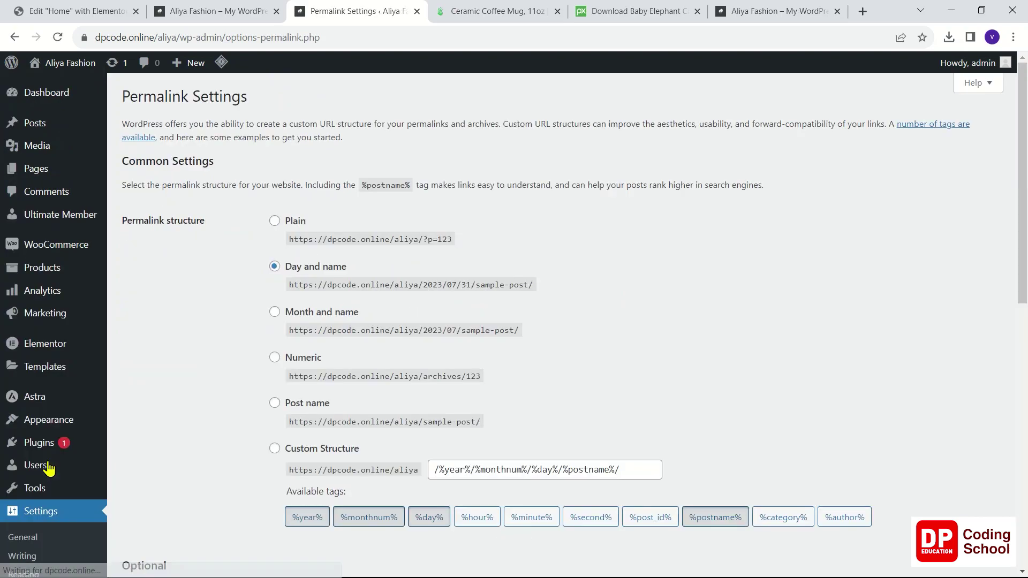
click(275, 405)
scroll(78, 456, down, 1)
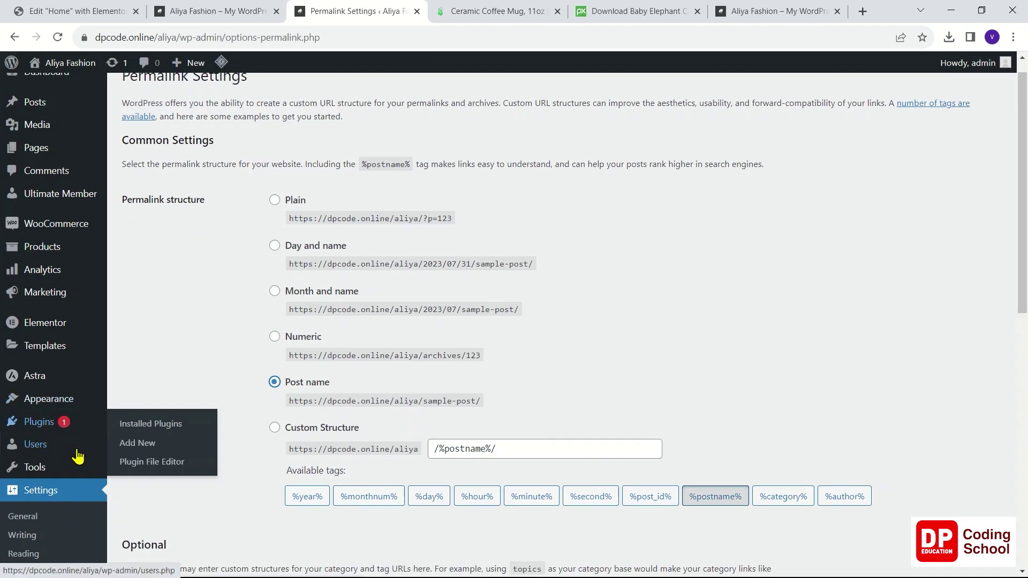
scroll(478, 459, down, 10)
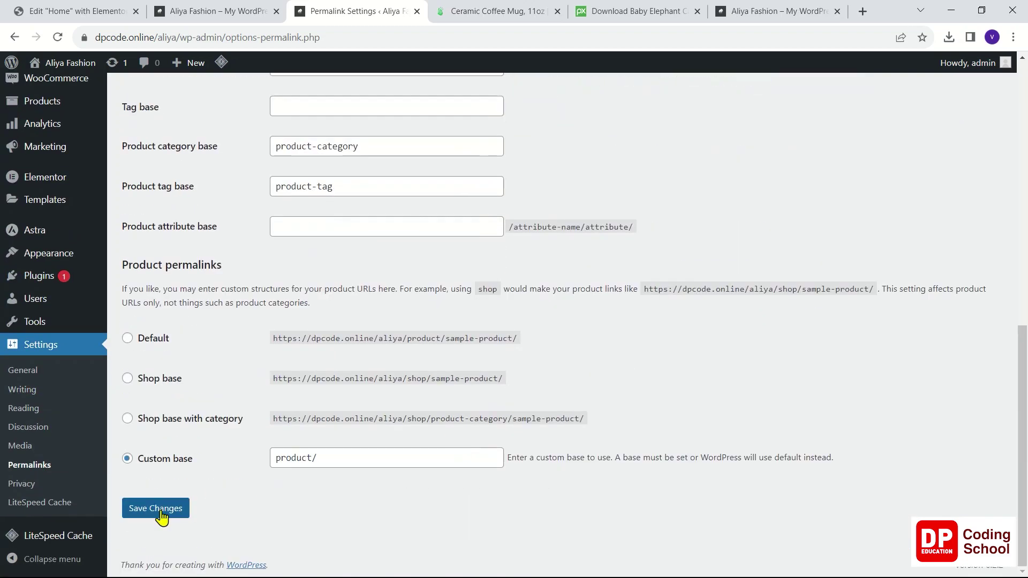
click(164, 510)
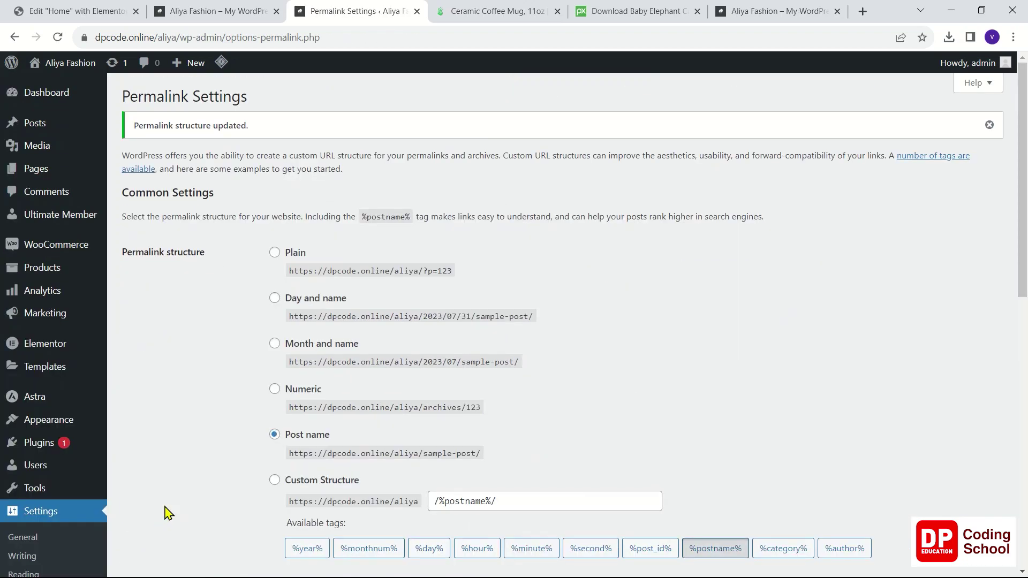
Open the LiteSpeed Cache dashboard and look through its usage statistics, cache status and optimization sections.
scroll(165, 510, down, 7)
click(62, 535)
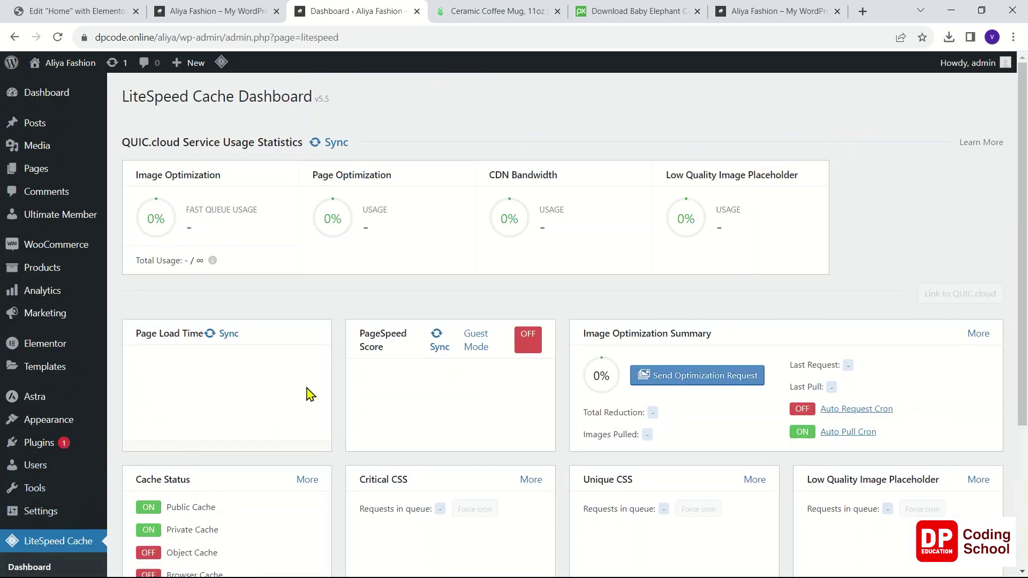
scroll(344, 373, down, 4)
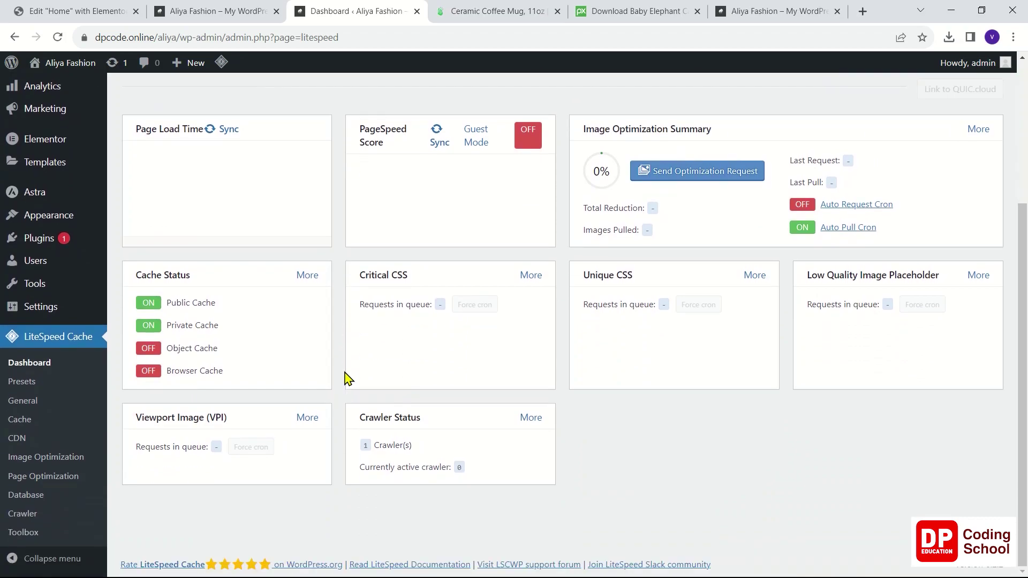
scroll(345, 378, up, 4)
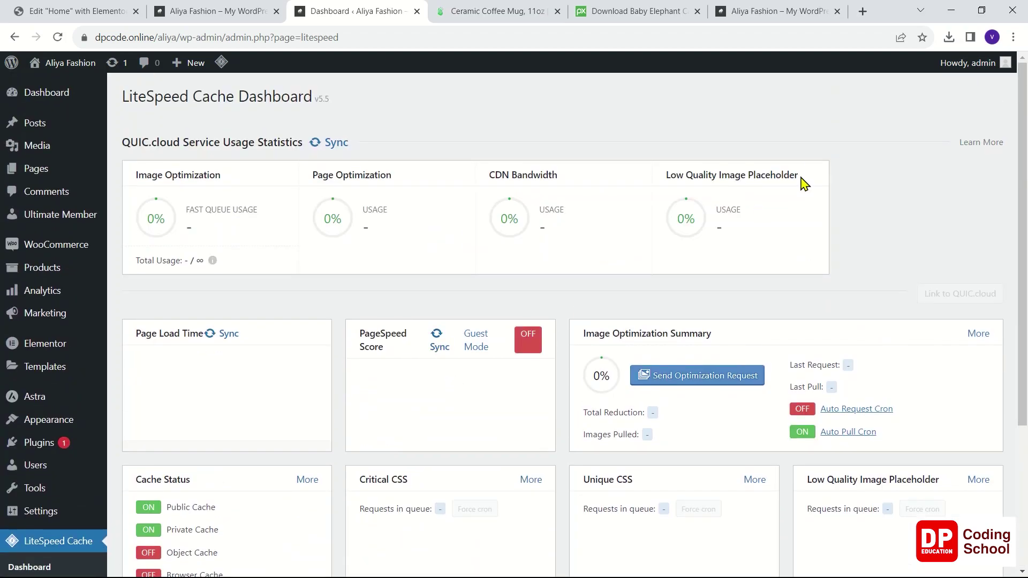
click(824, 150)
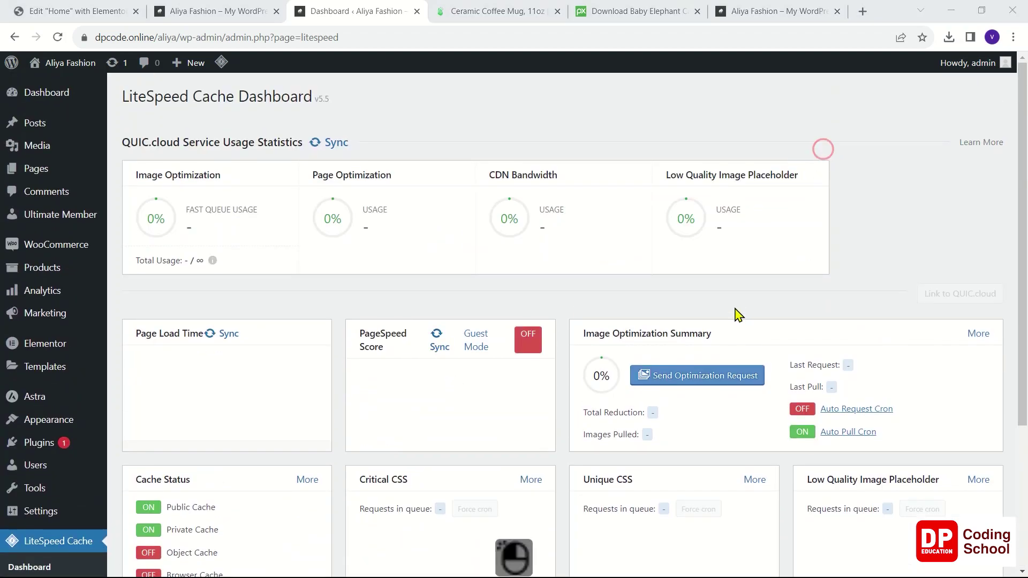
Deactivate the LiteSpeed Cache plugin in the installed plugins list.
scroll(542, 264, down, 4)
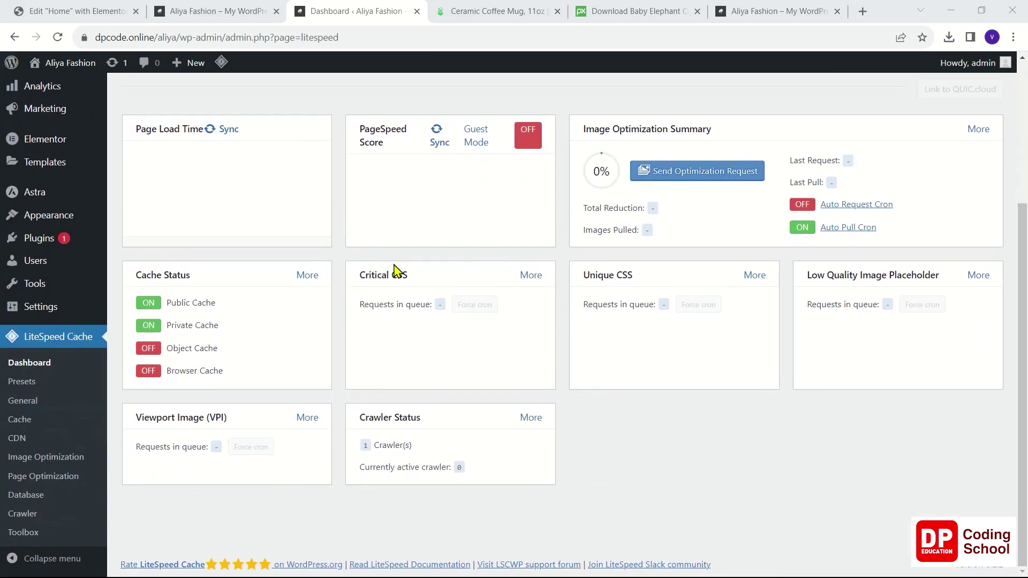
scroll(164, 342, up, 1)
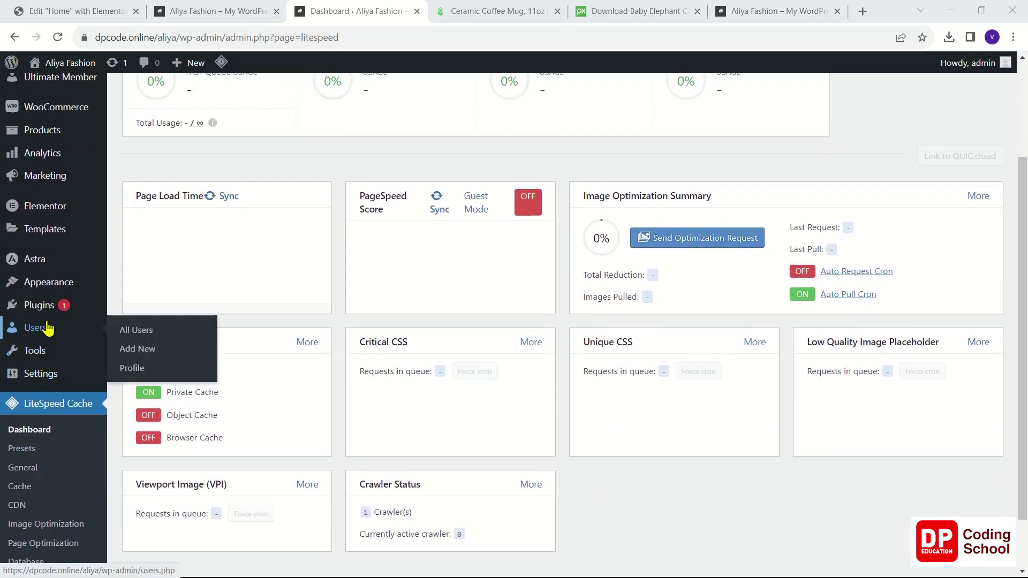
click(47, 310)
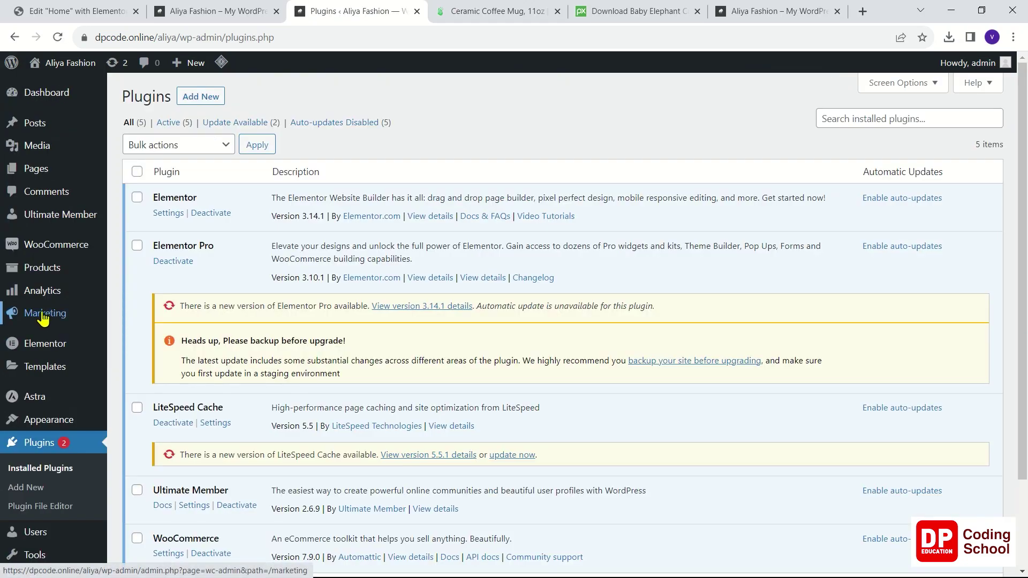
scroll(399, 361, down, 2)
scroll(402, 368, down, 1)
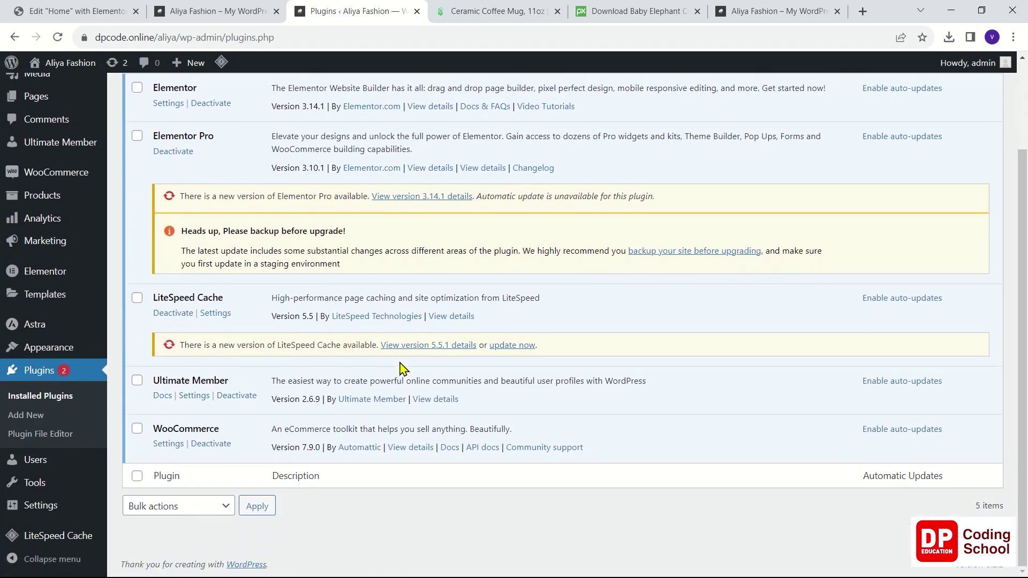
click(136, 300)
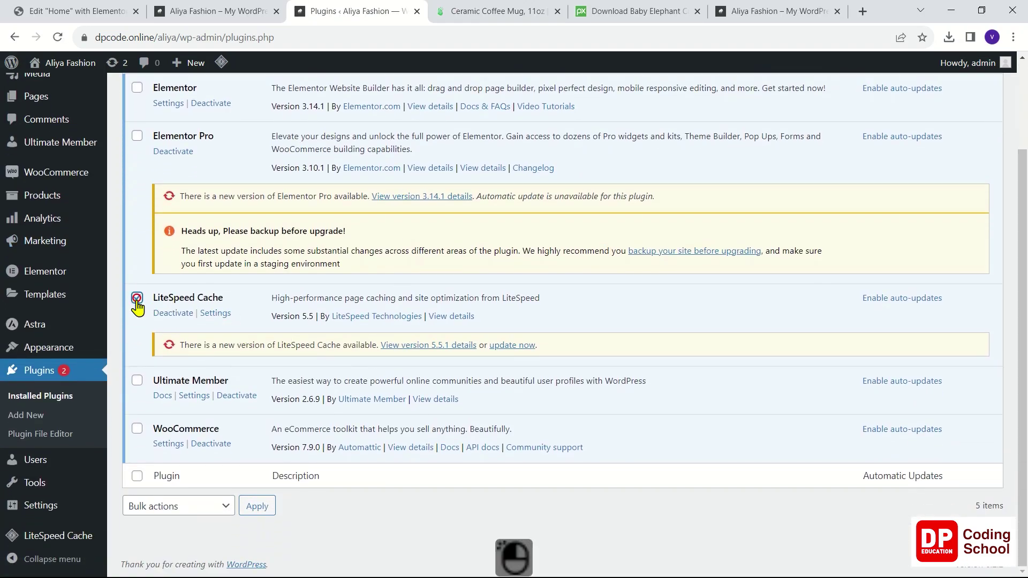
click(173, 314)
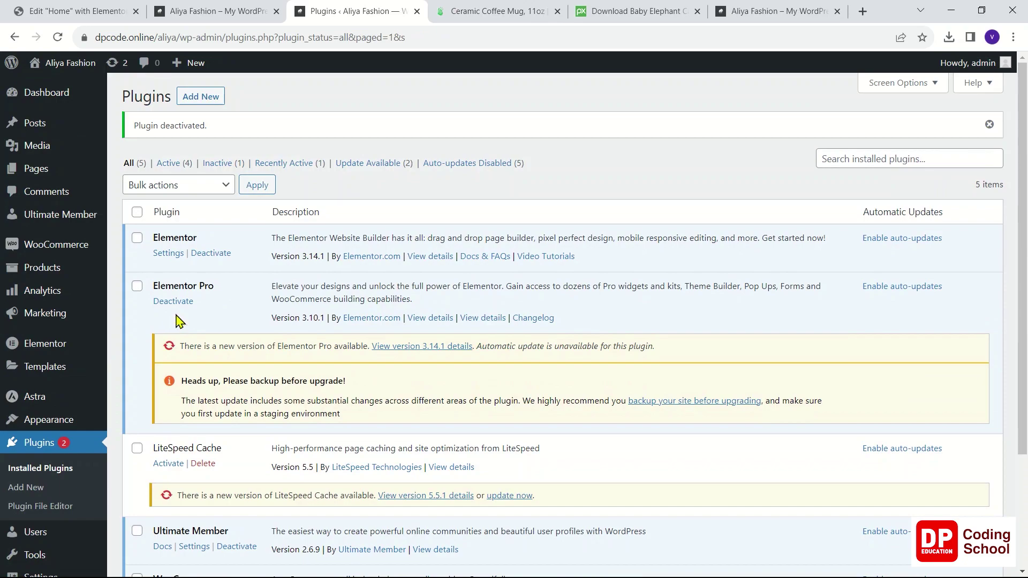
Switch to the storefront and reload the homepage to check its product grid.
scroll(182, 320, down, 3)
click(796, 15)
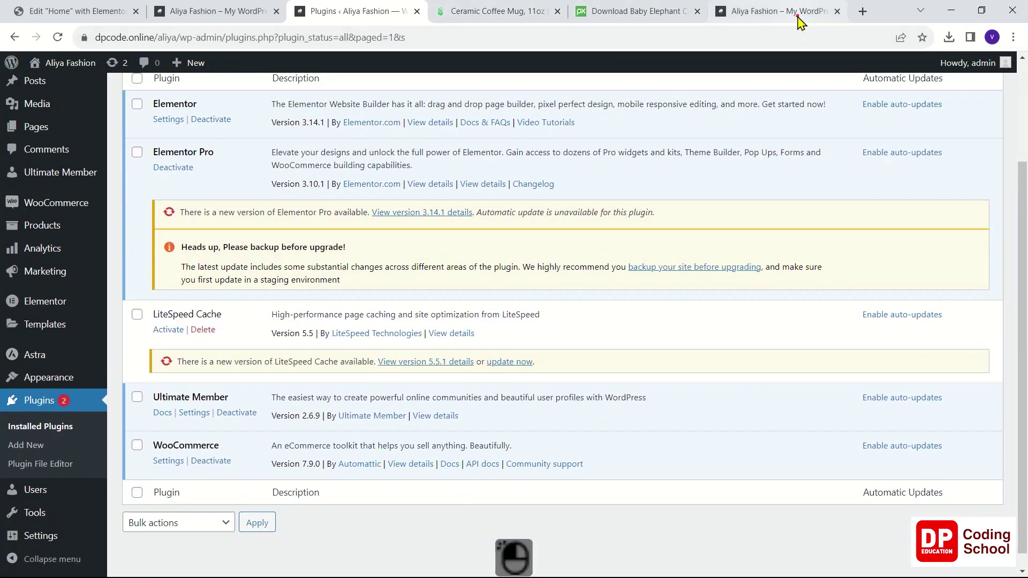
right_click(504, 118)
click(532, 157)
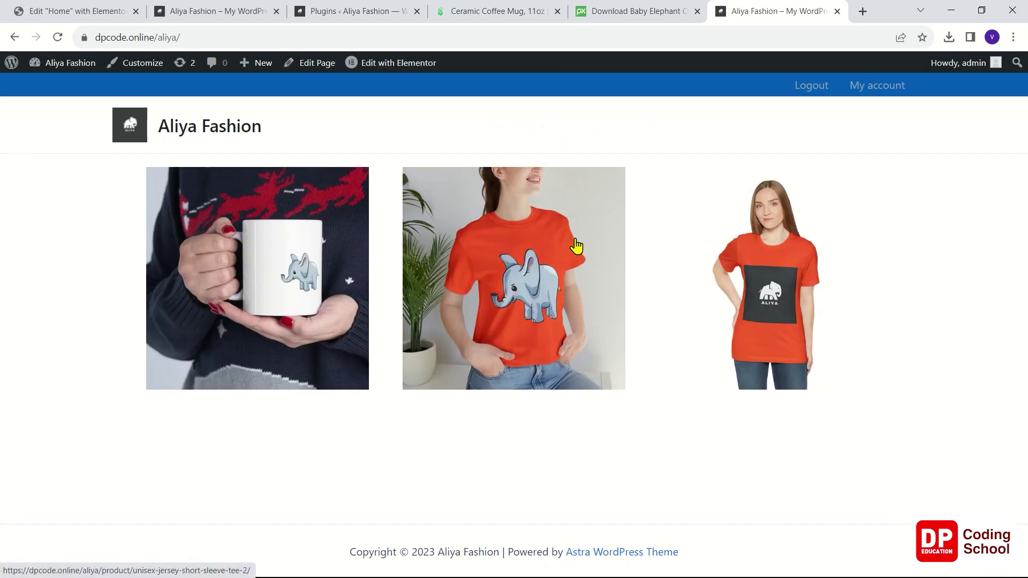
Open the ceramic mug product from the homepage, view several of its gallery images, and return to the homepage.
click(332, 248)
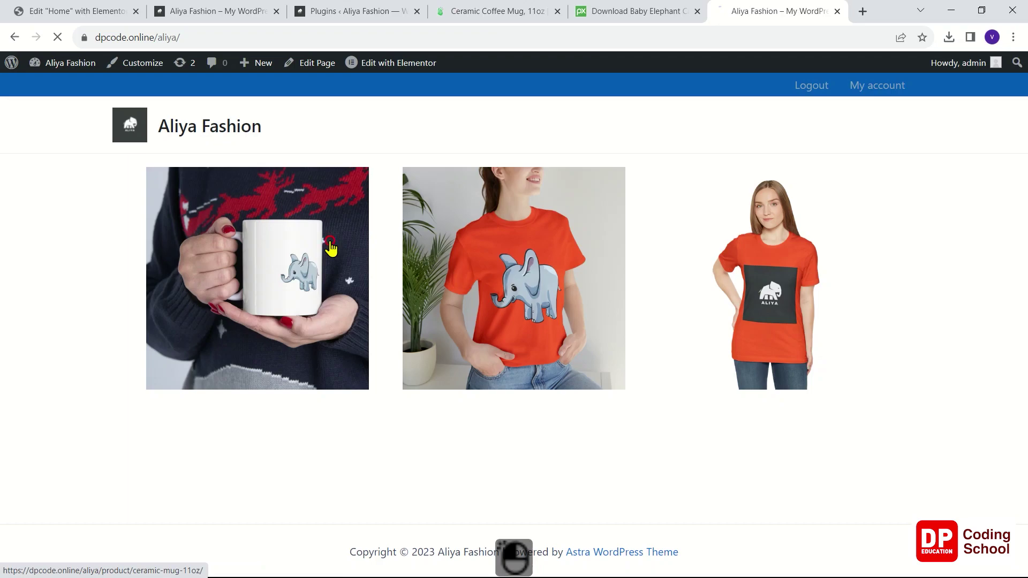
scroll(330, 242, down, 9)
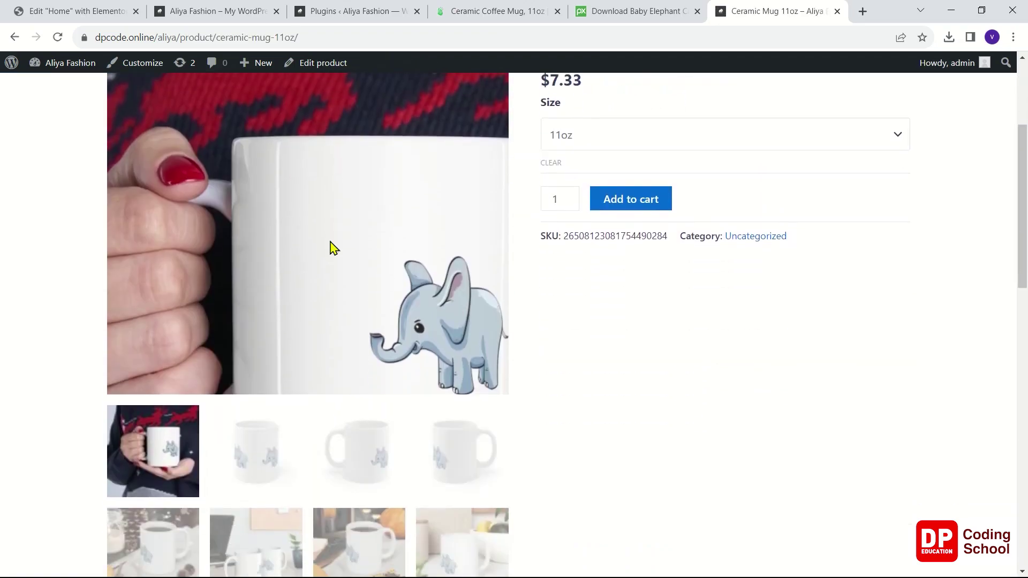
click(291, 209)
click(360, 209)
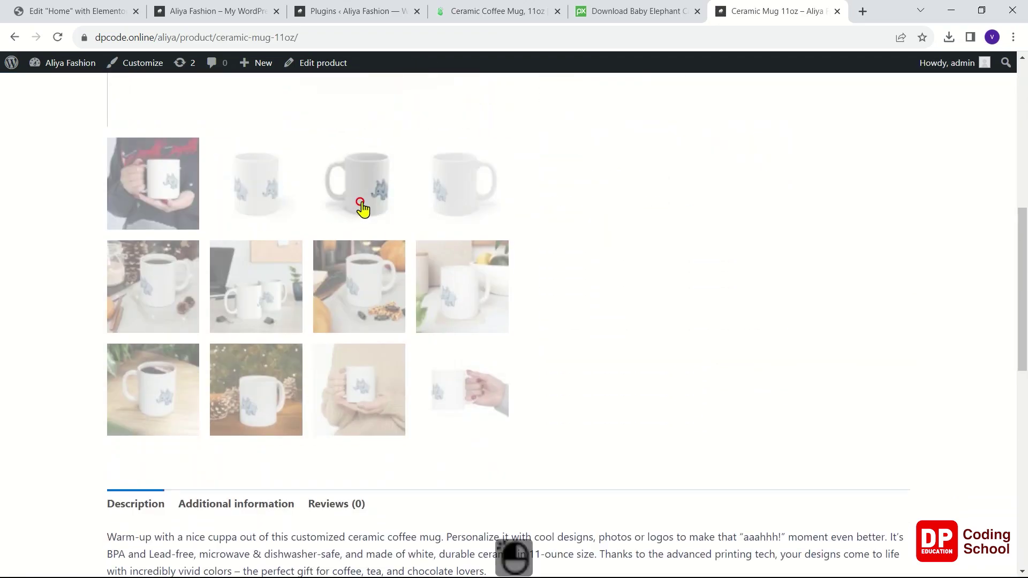
click(455, 216)
scroll(455, 214, up, 4)
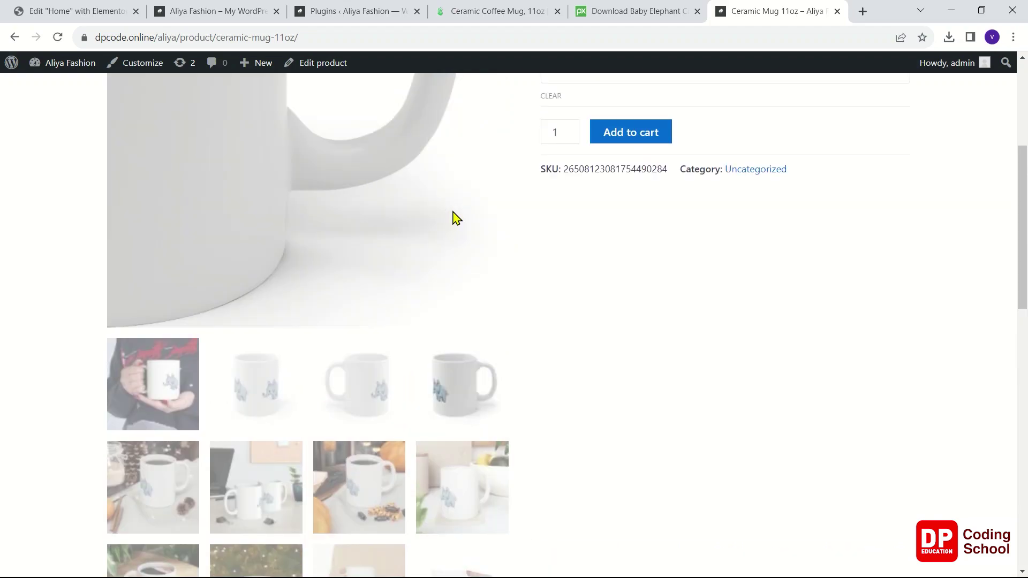
scroll(453, 220, down, 1)
scroll(453, 221, up, 2)
scroll(80, 222, up, 4)
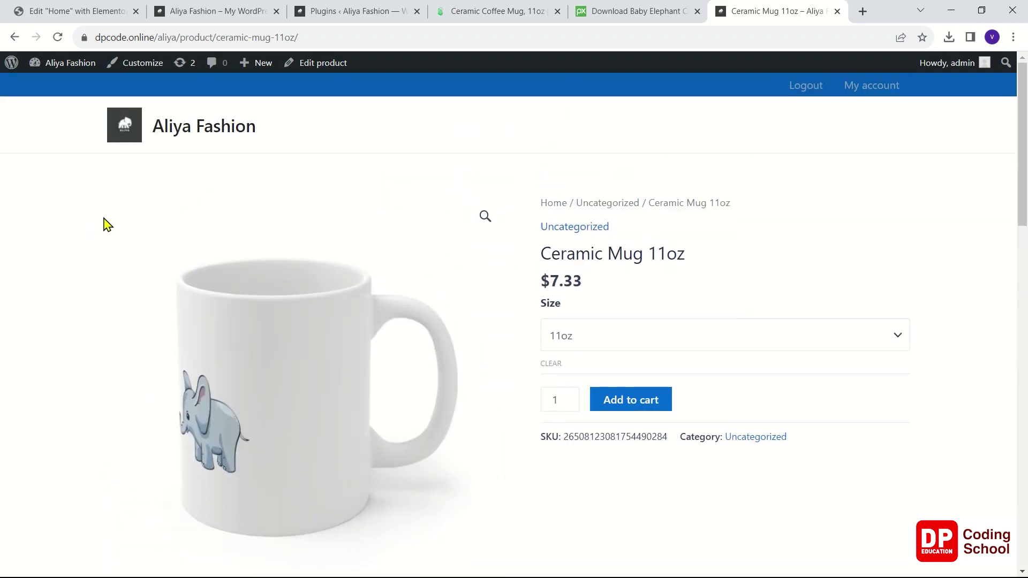
click(156, 130)
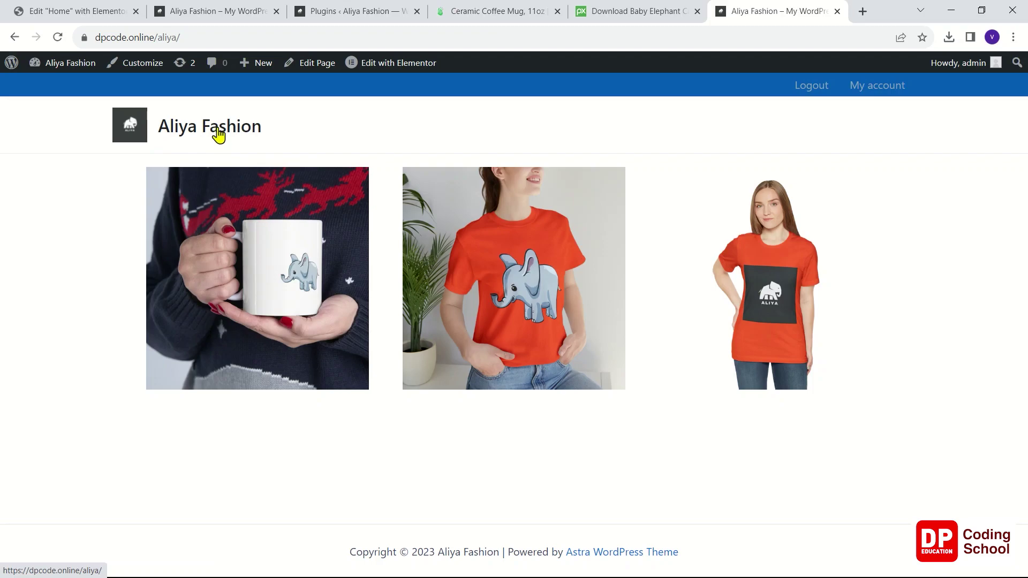
Open the Home page in Elementor and start editing the Featured Image in the product loop template.
click(410, 63)
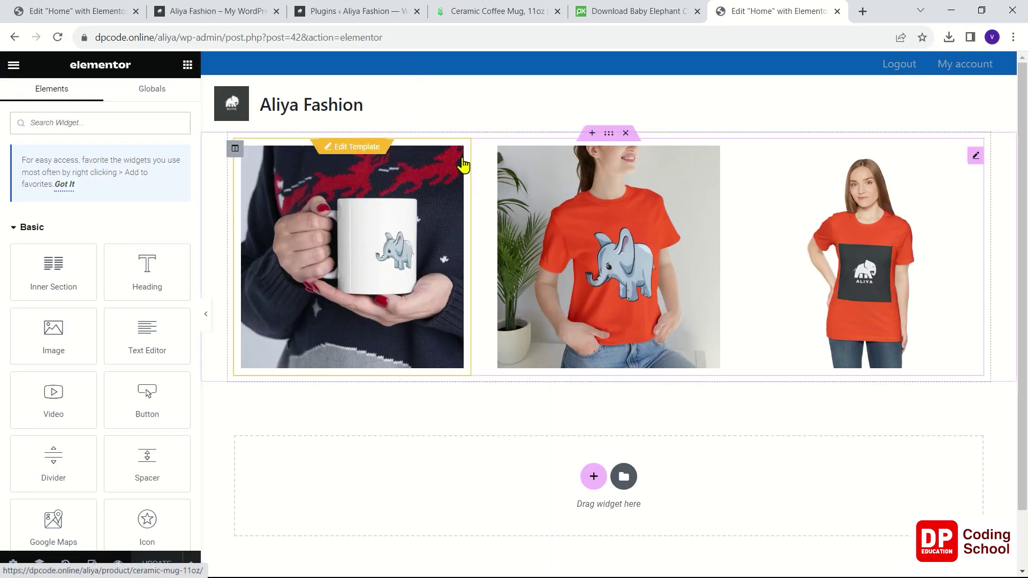
click(356, 150)
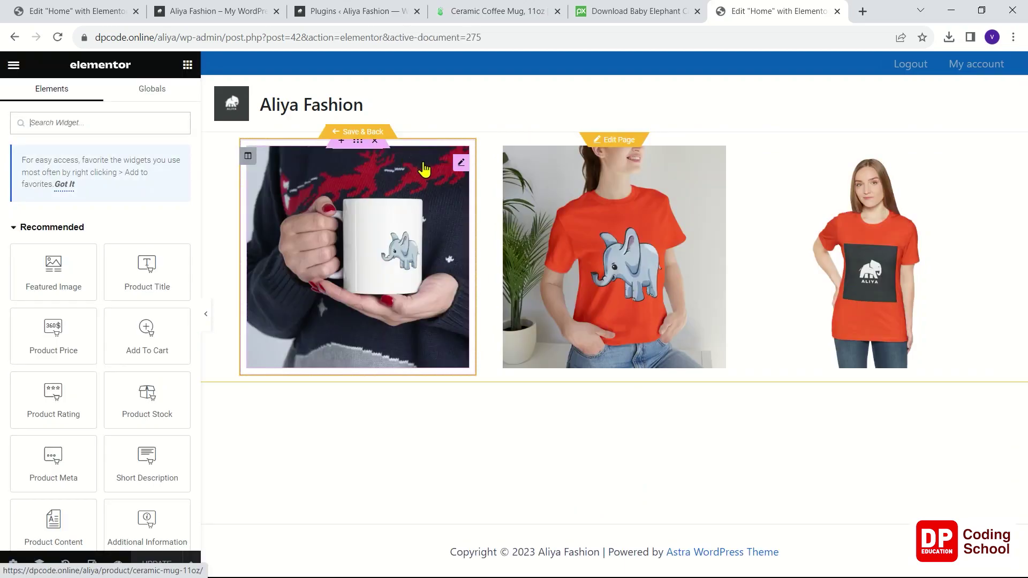
click(460, 164)
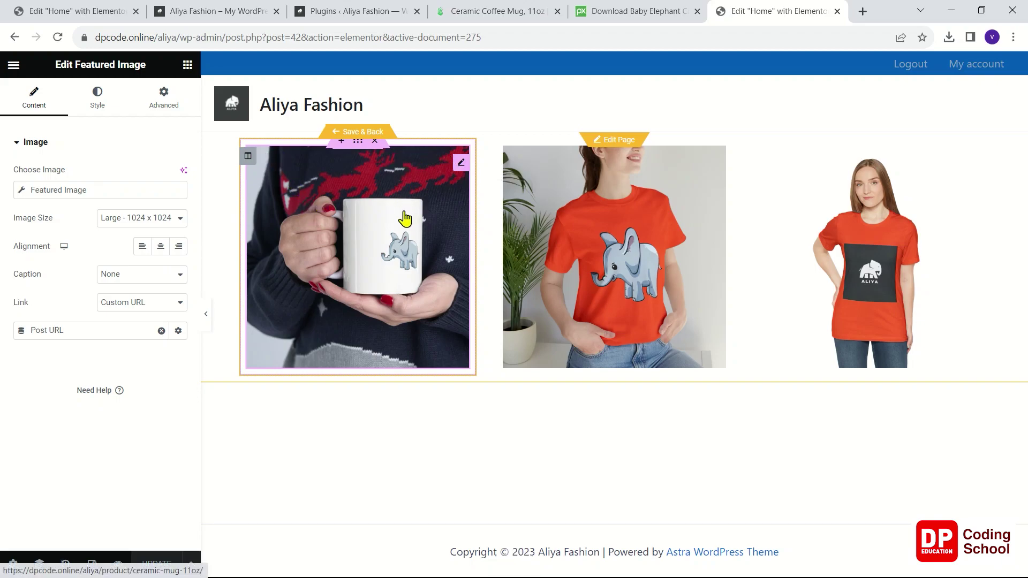
Set the Featured Image's border radius to 20 px on all four corners.
click(88, 98)
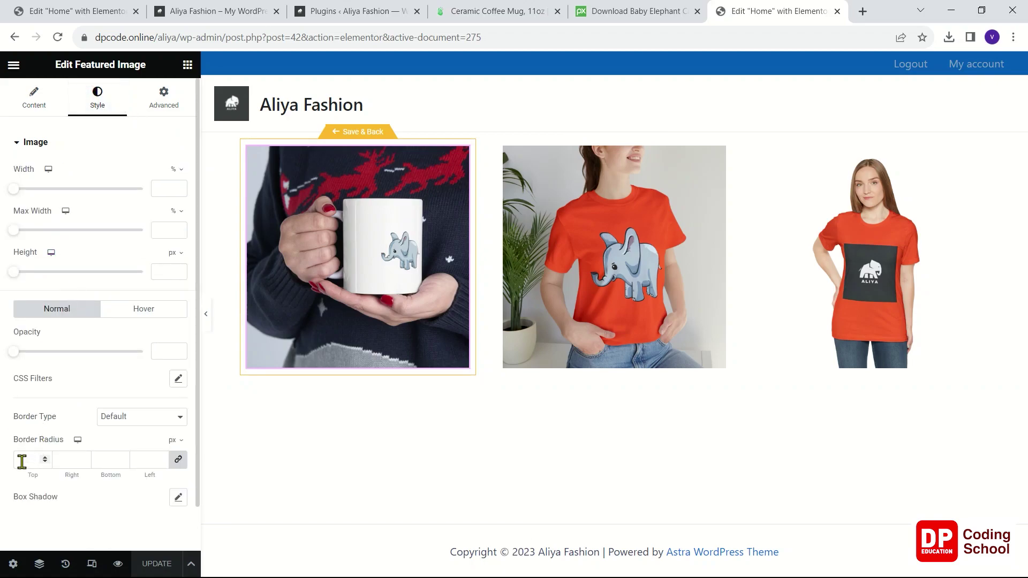
click(30, 456)
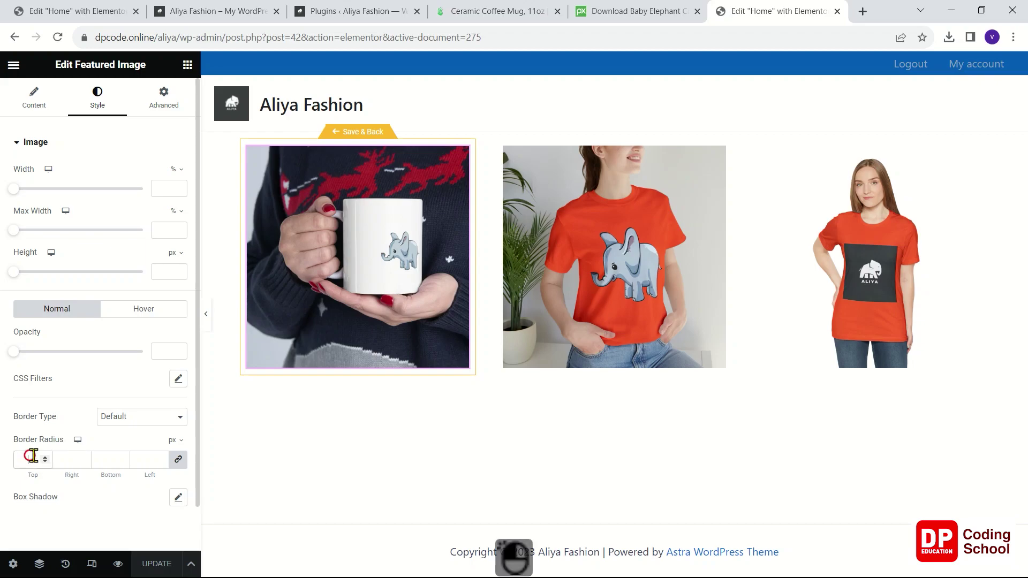
text(20)
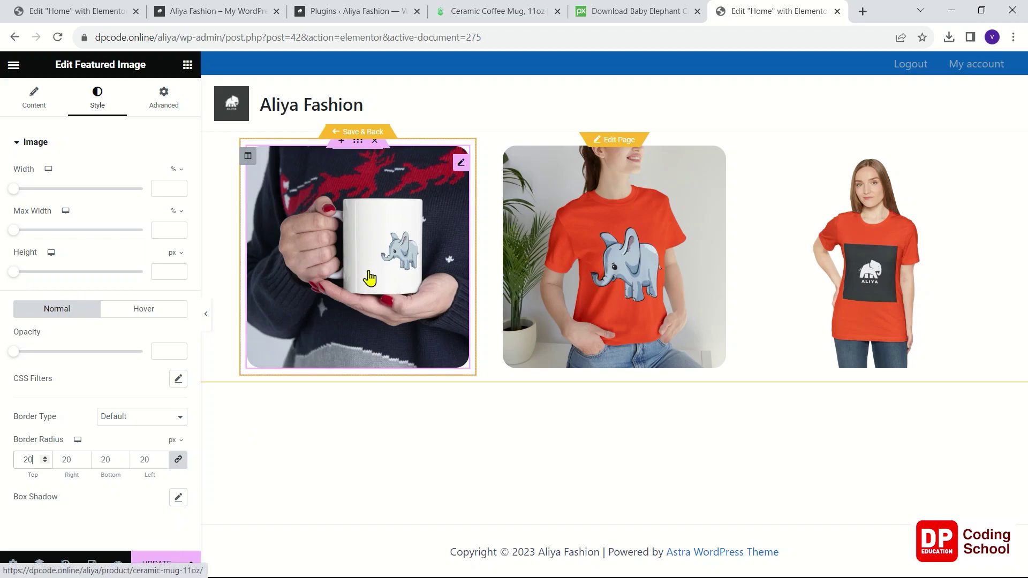
Open the hover-state style settings of the Featured Image.
click(134, 312)
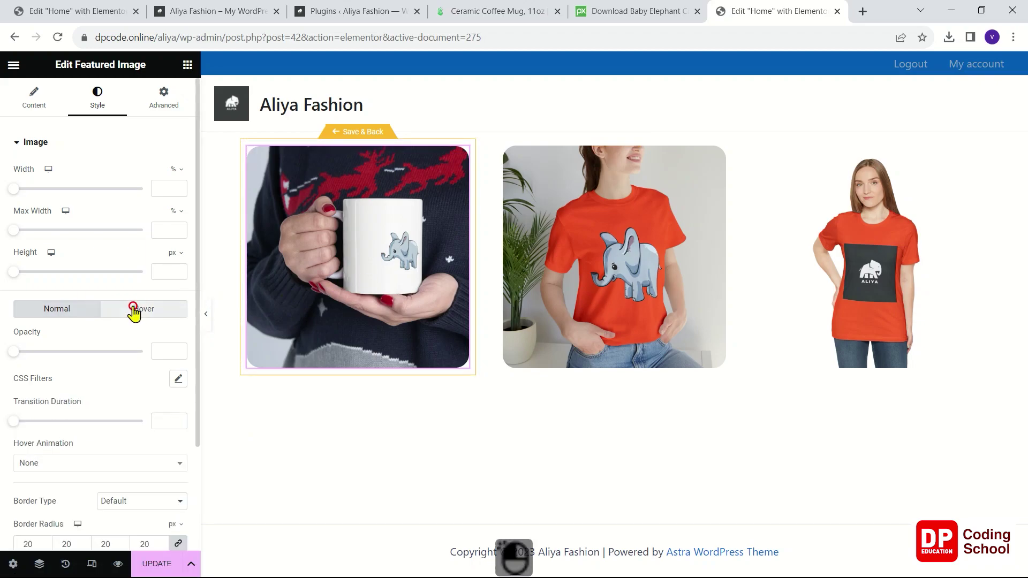